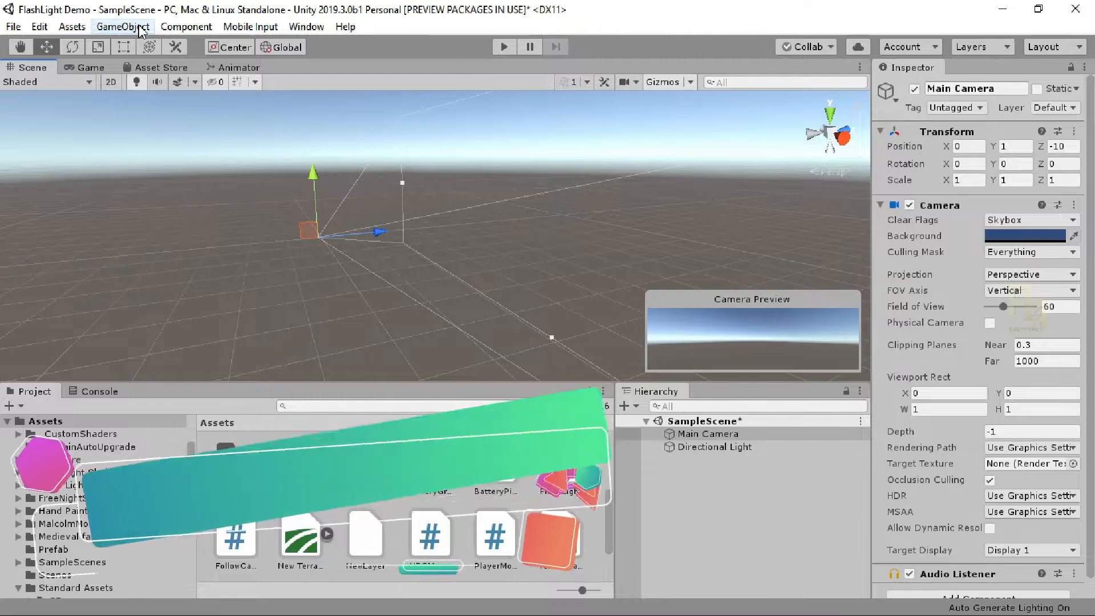
Add a new 3D Terrain object to the scene.
left_click(141, 28)
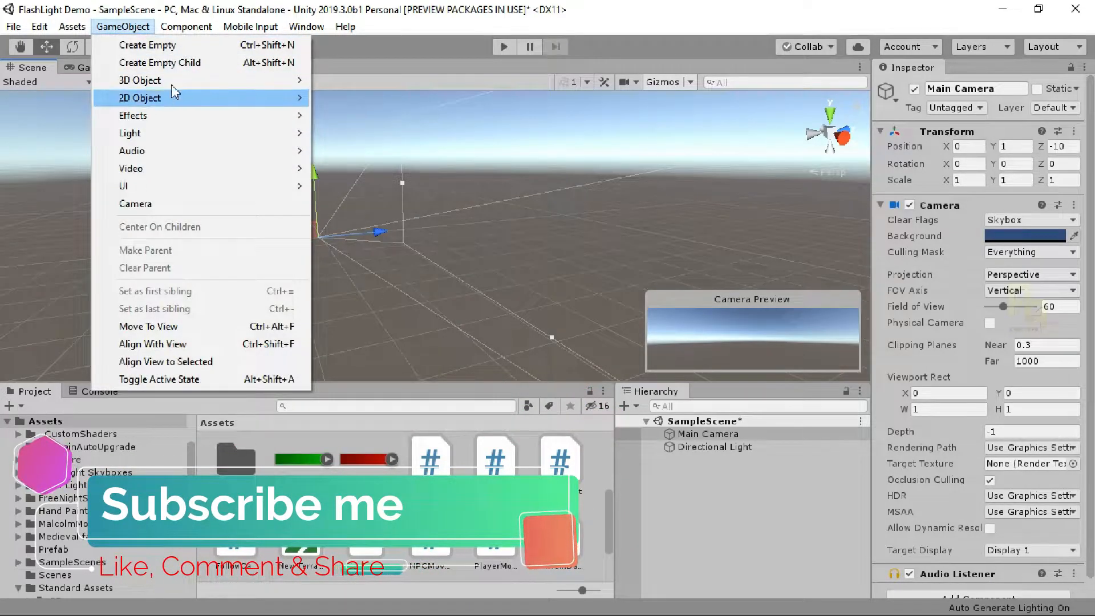
mouse_move(171, 80)
left_click(371, 238)
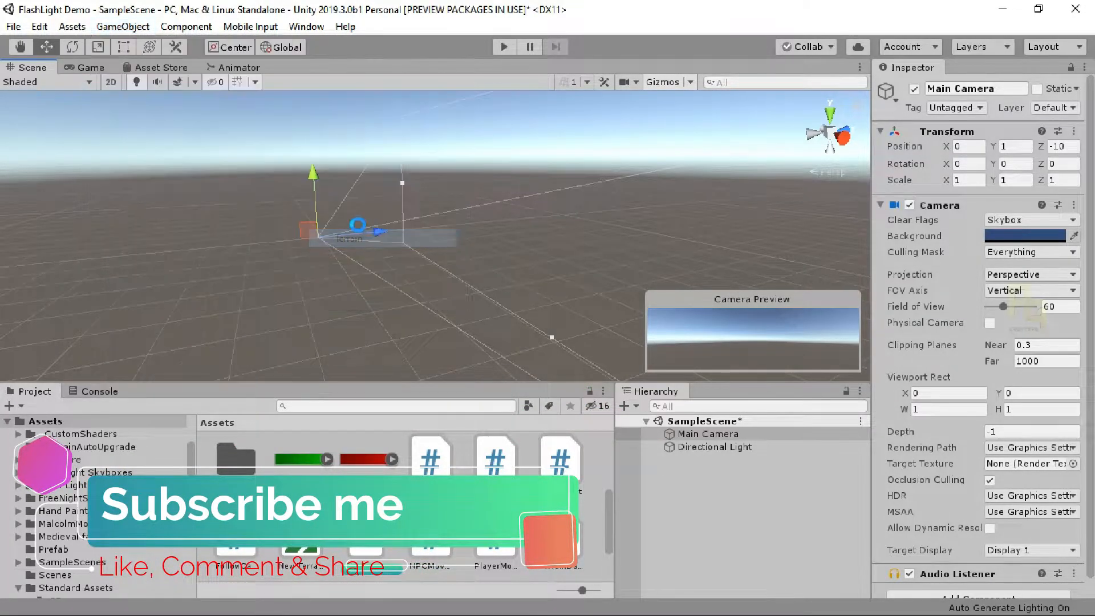
left_click_drag(381, 291, 628, 350, "alt")
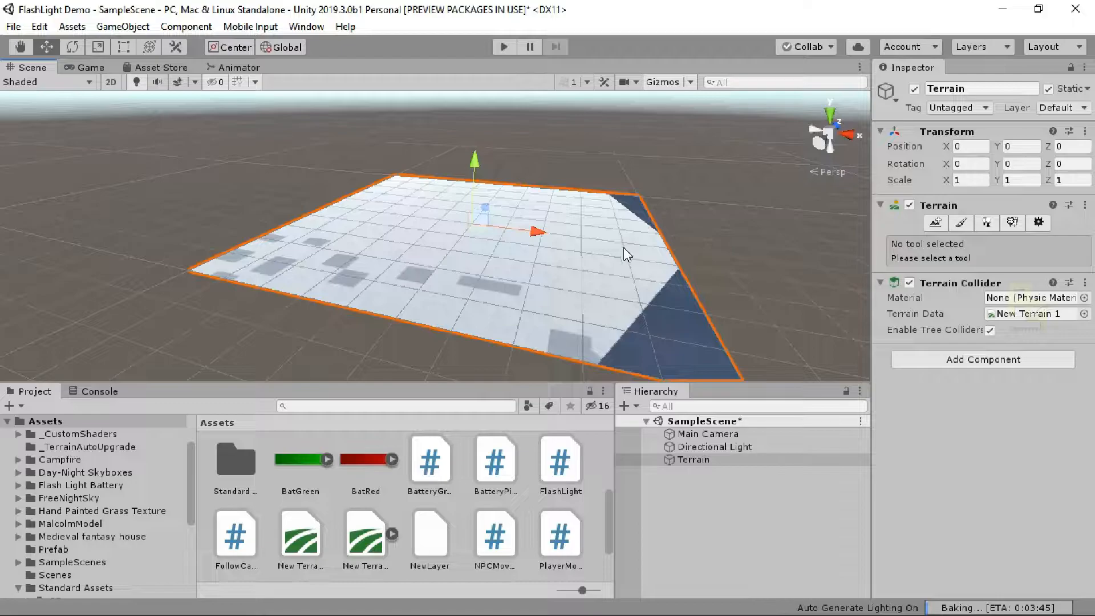
middle_click_drag(608, 239, 605, 238)
left_click_drag(508, 291, 589, 269, "alt")
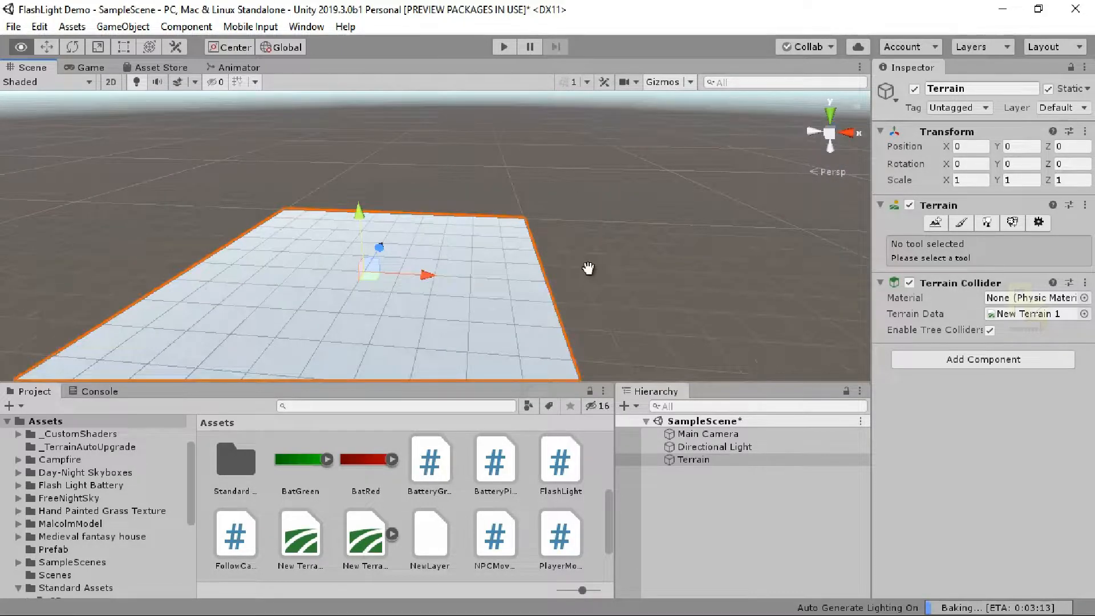
left_click_drag(475, 295, 526, 242, "alt")
key("f")
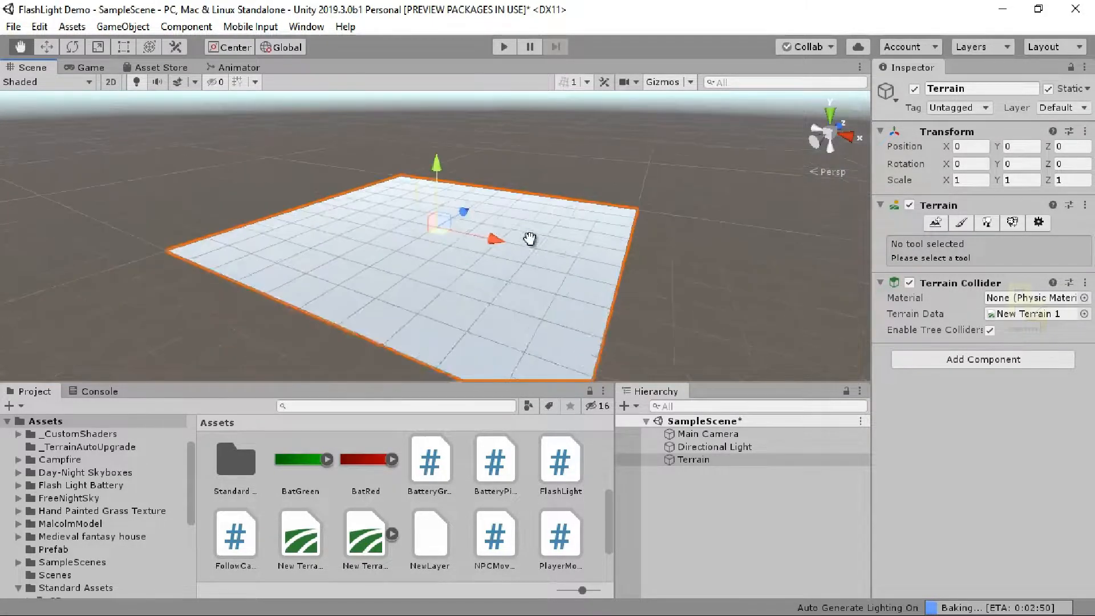
left_click_drag(428, 288, 496, 306, "alt")
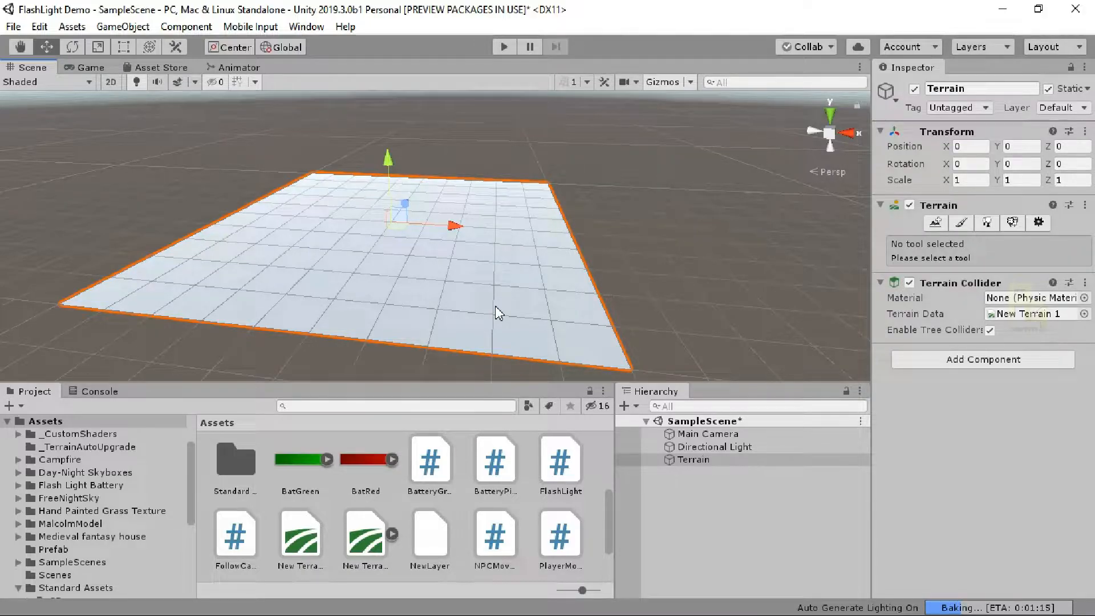
left_click_drag(391, 303, 494, 303, "alt")
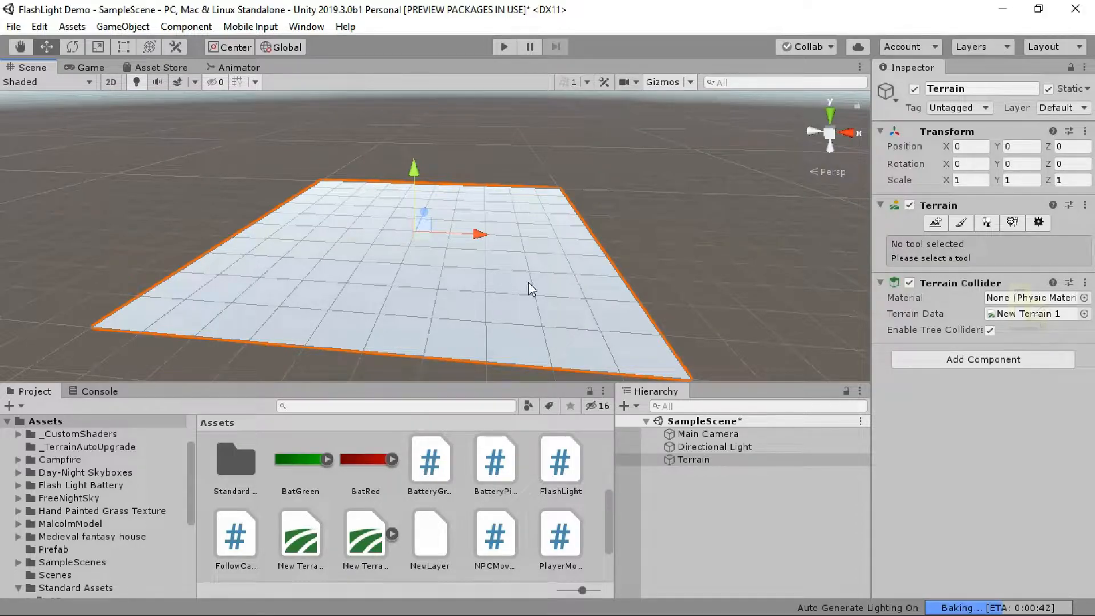
Try moving the terrain and rotating it about its vertical axis, undoing each change.
left_click_drag(486, 237, 518, 259)
key("ctrl+z")
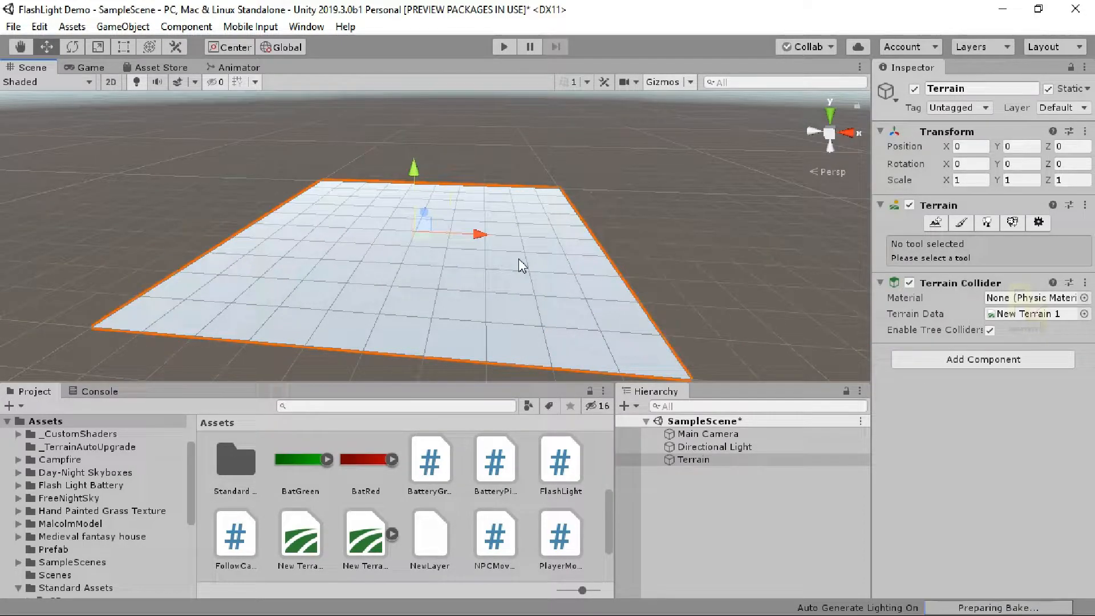
left_click(72, 47)
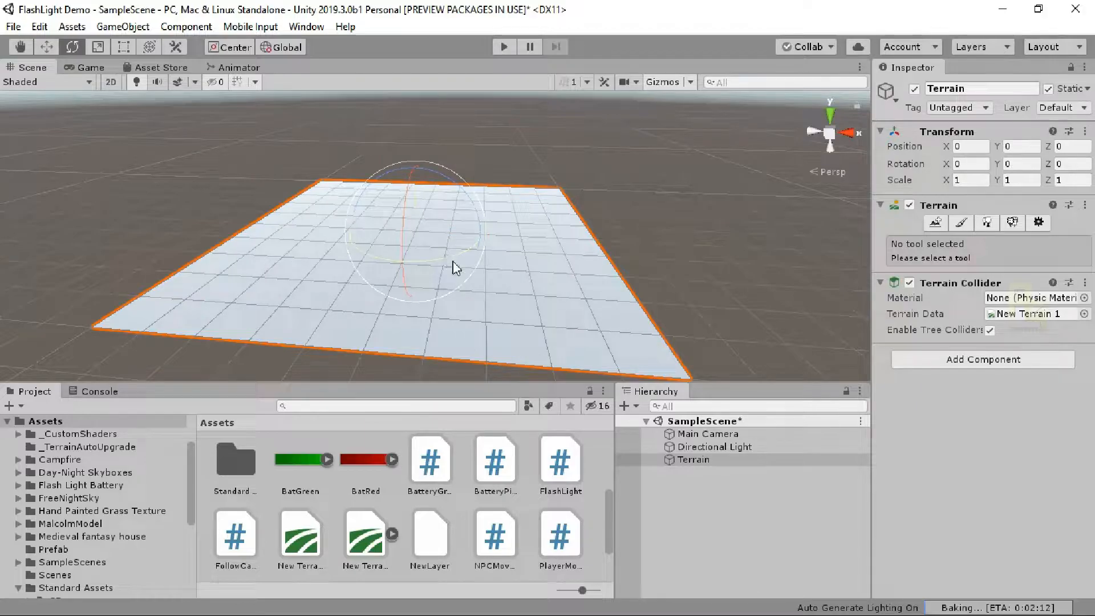
left_click_drag(456, 258, 351, 269)
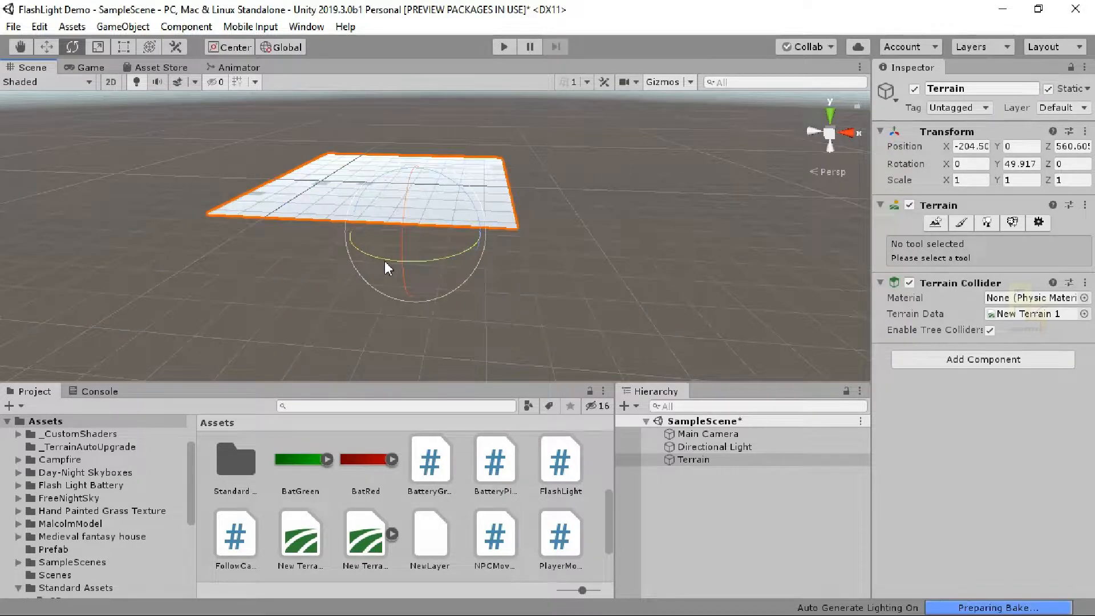
key("ctrl+z")
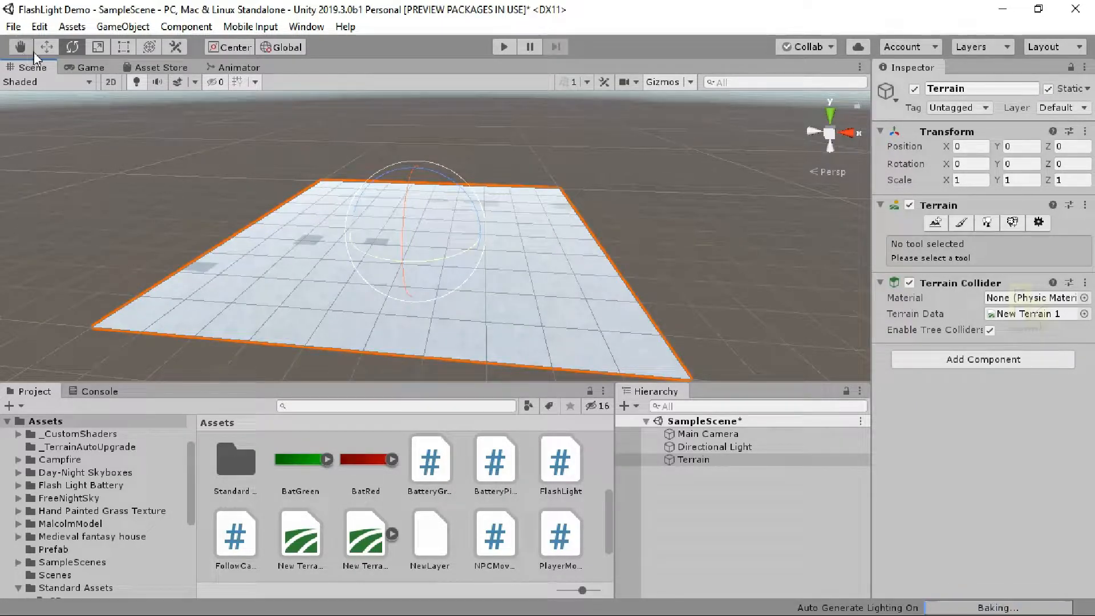
left_click(47, 47)
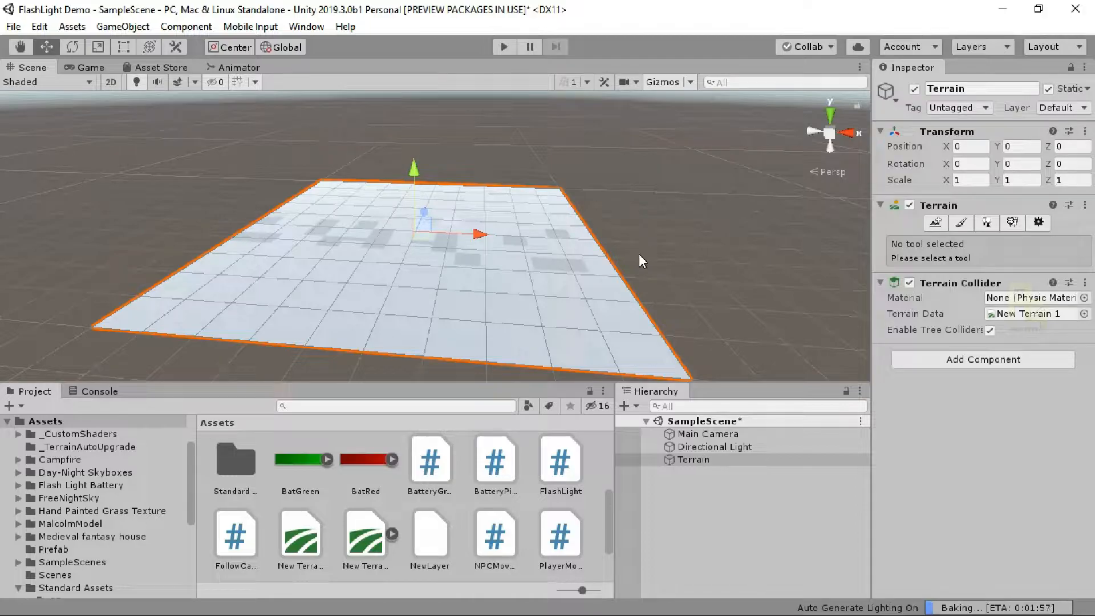
Try creating a neighbor terrain along the far edge of the existing tile, and undo it.
left_click(936, 224)
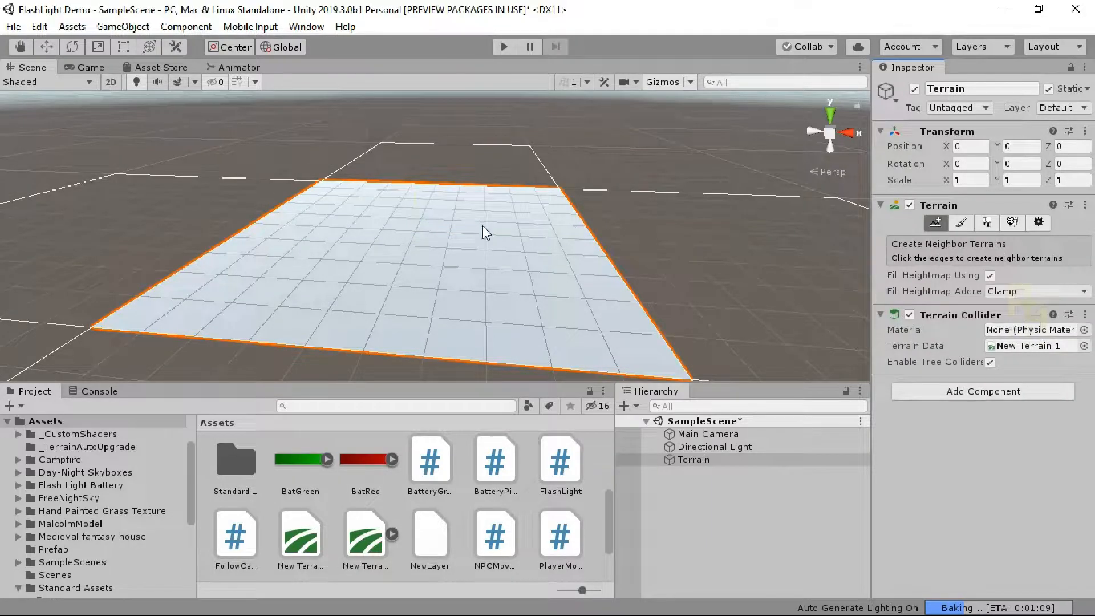
scroll(486, 248, "down", 2)
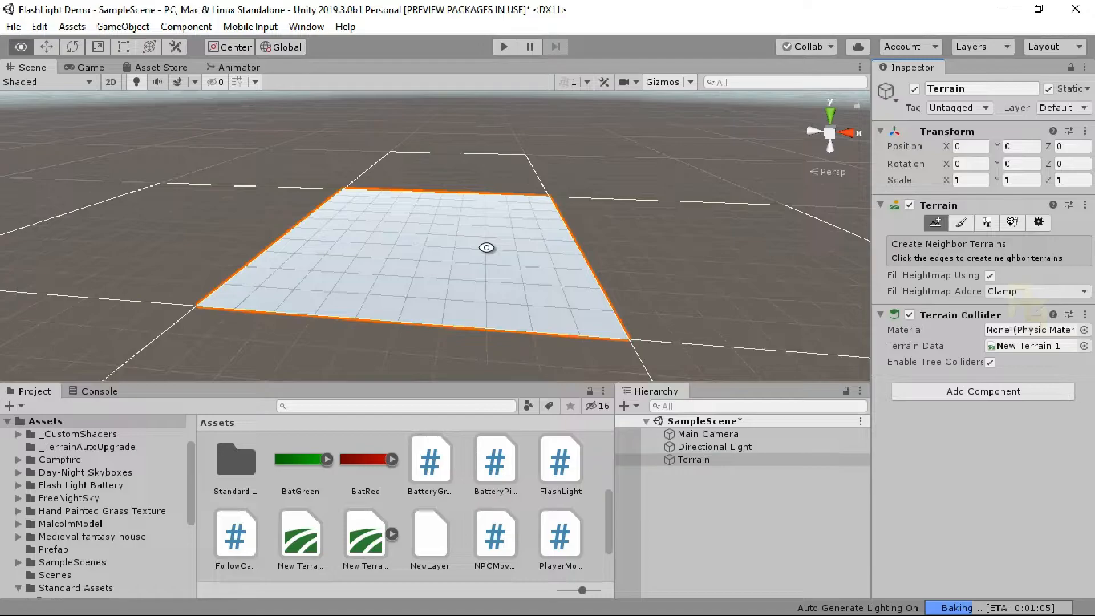
scroll(486, 248, "down", 1, "alt")
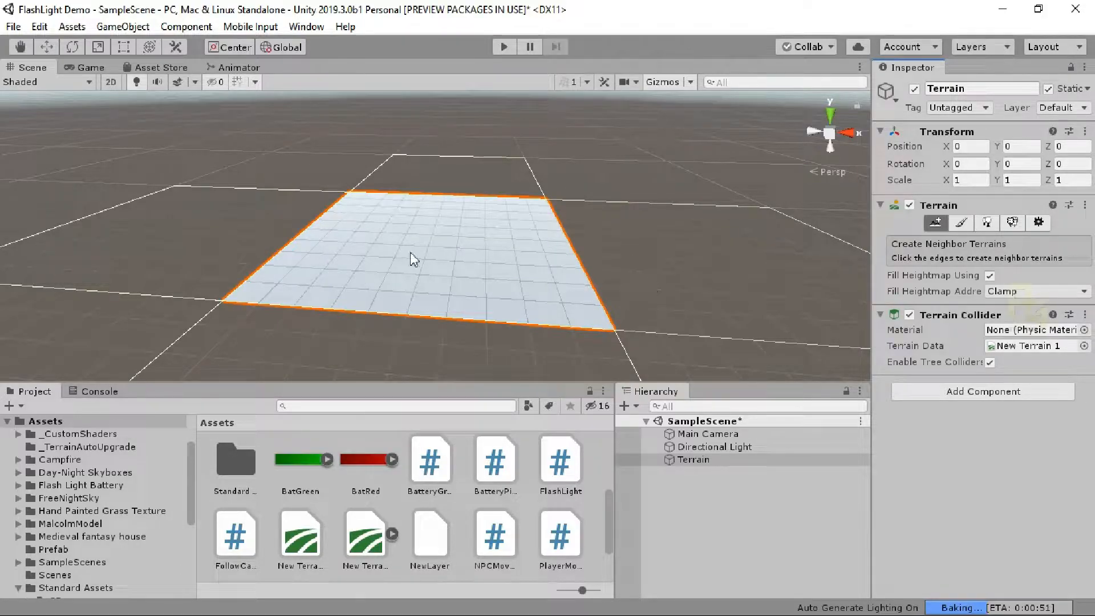
left_click_drag(618, 291, 501, 299, "alt")
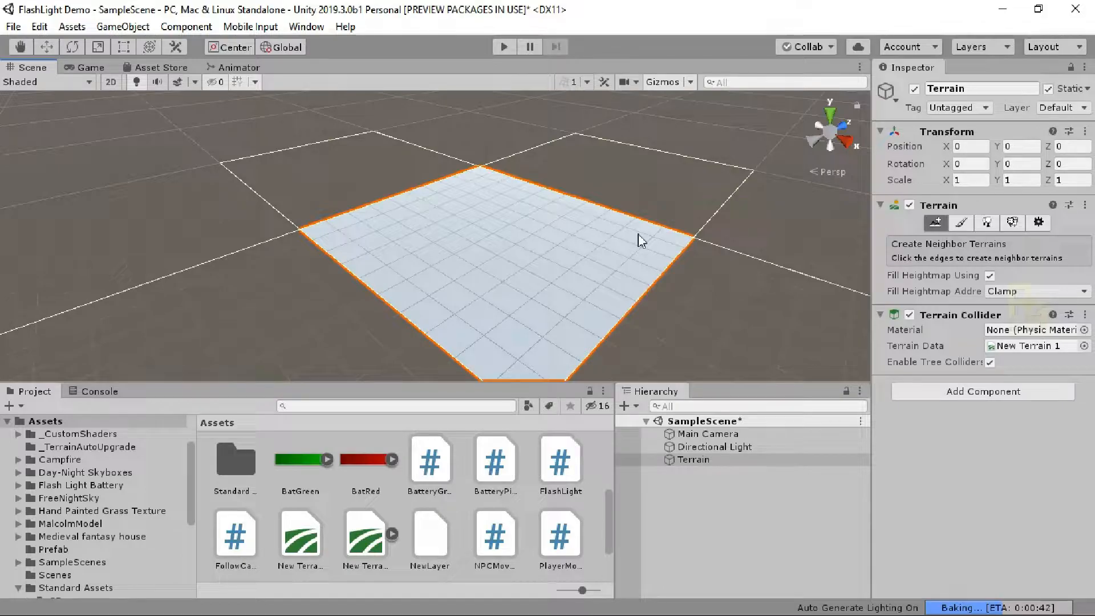
left_click(552, 216)
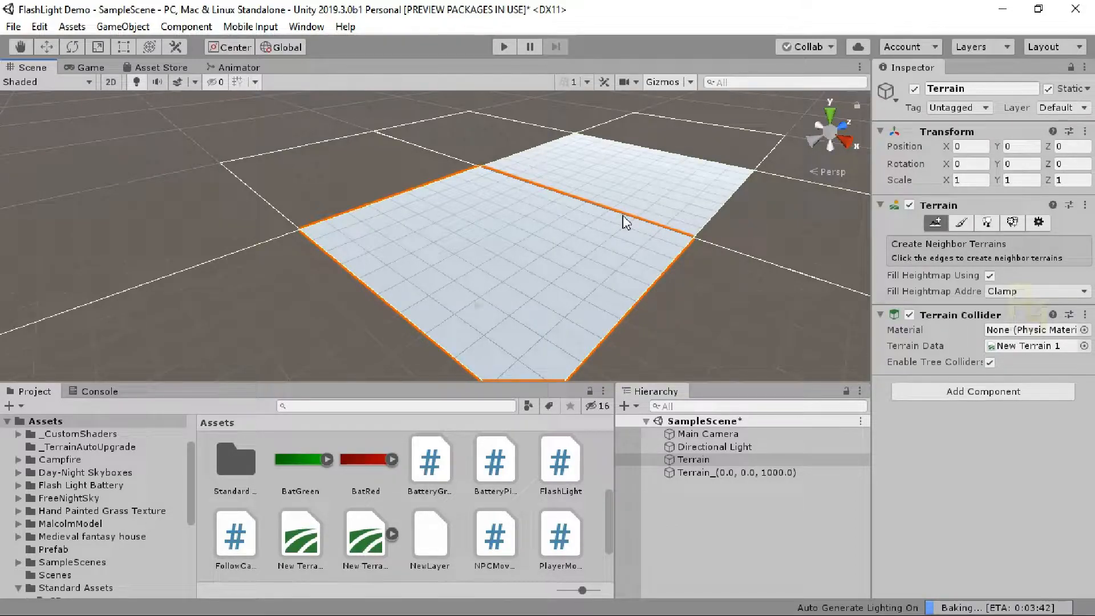
key("ctrl+z")
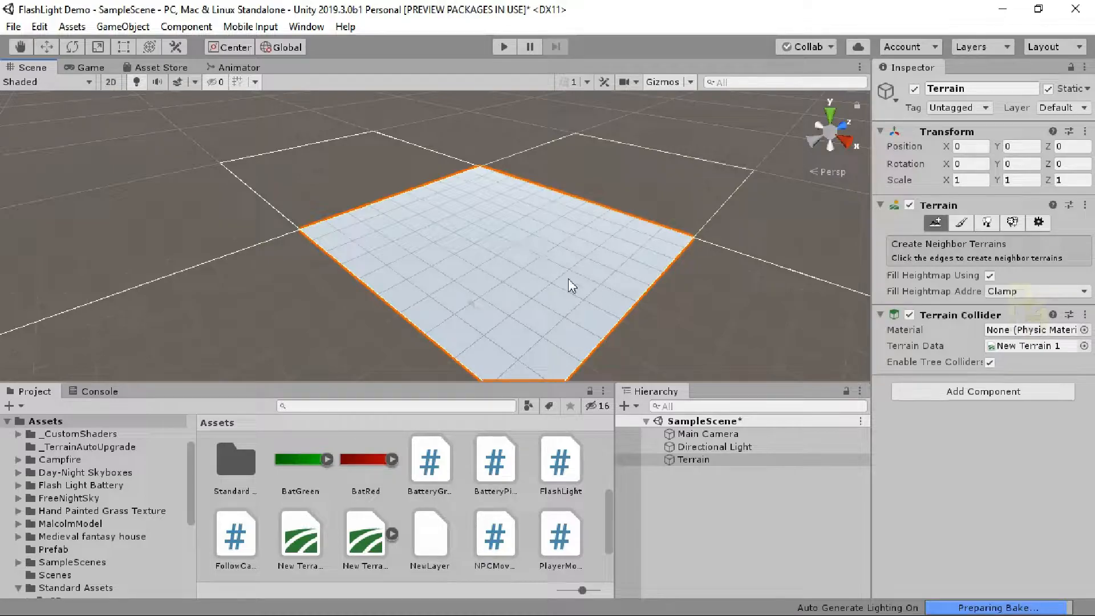
Switch the terrain to paint mode with the Raise or Lower Terrain tool.
left_click(965, 222)
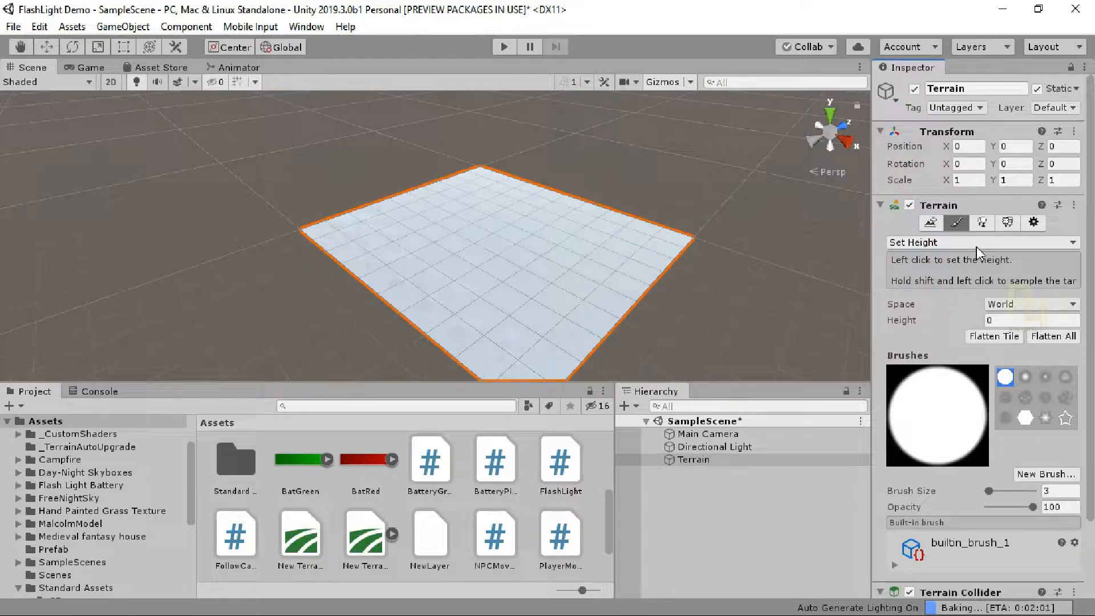
left_click(976, 247)
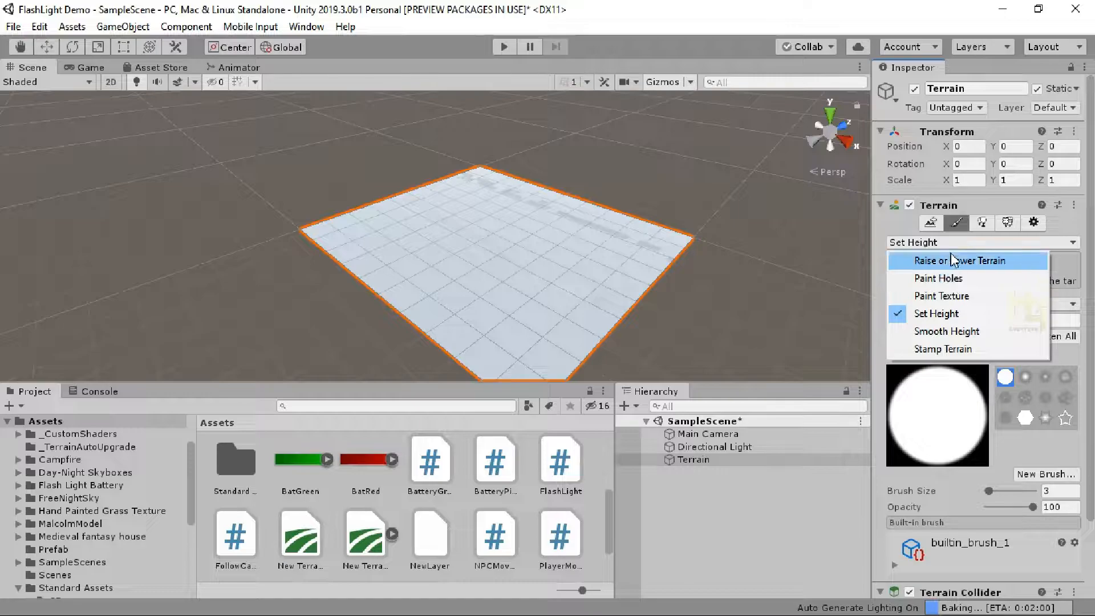
left_click(935, 242)
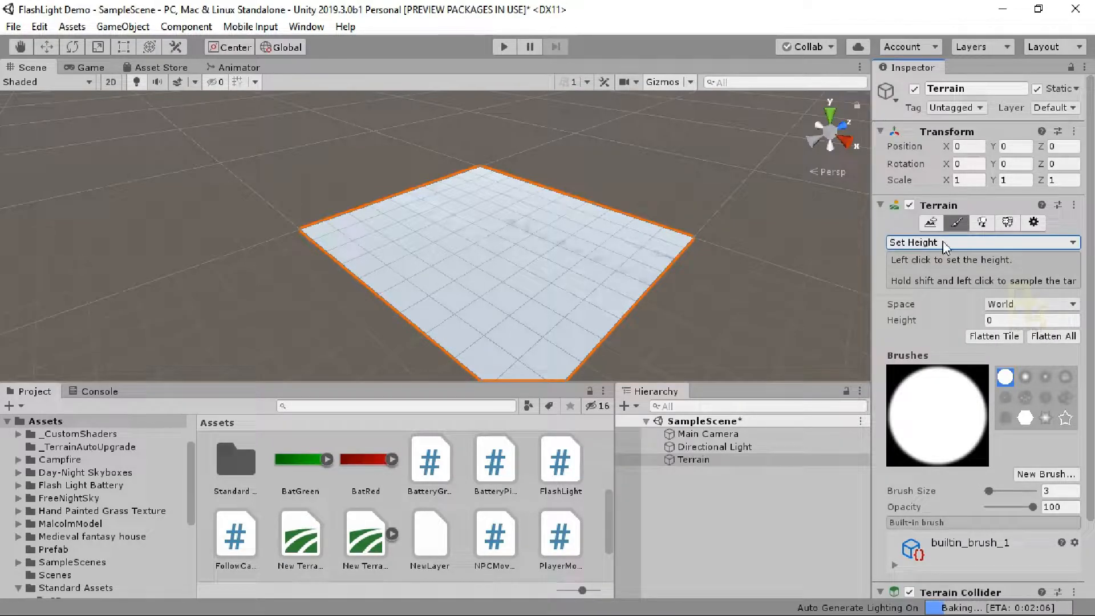
left_click(942, 246)
left_click(941, 260)
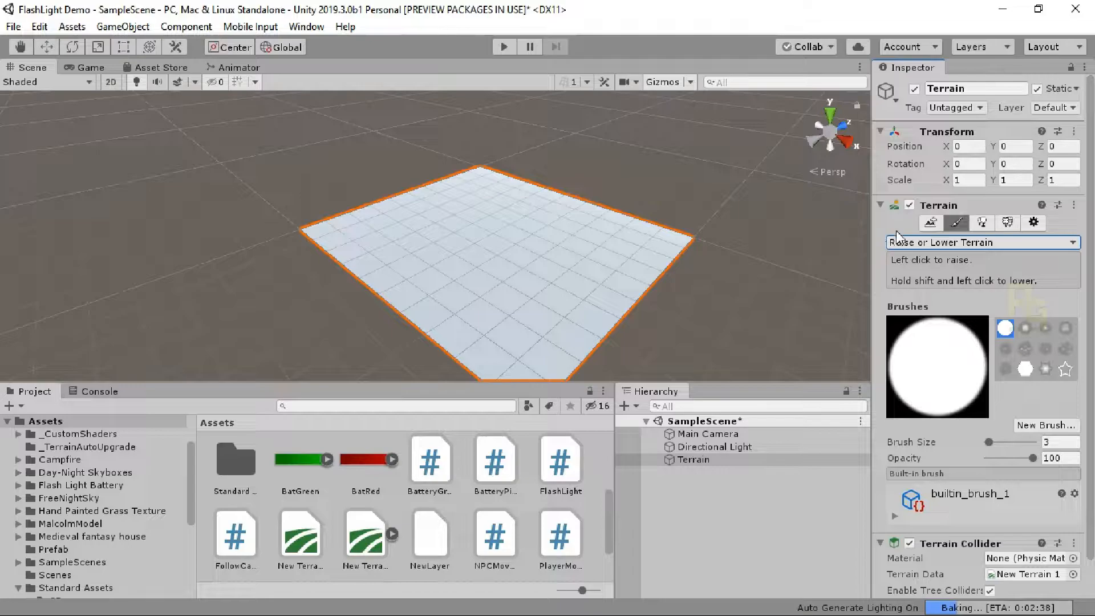
left_click(922, 244)
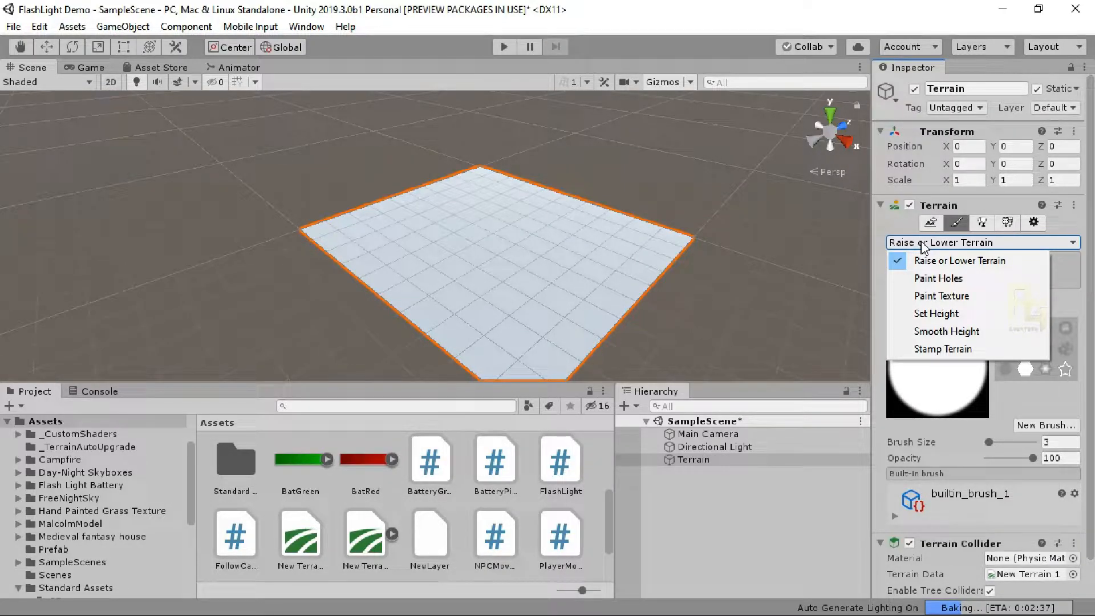
left_click(923, 246)
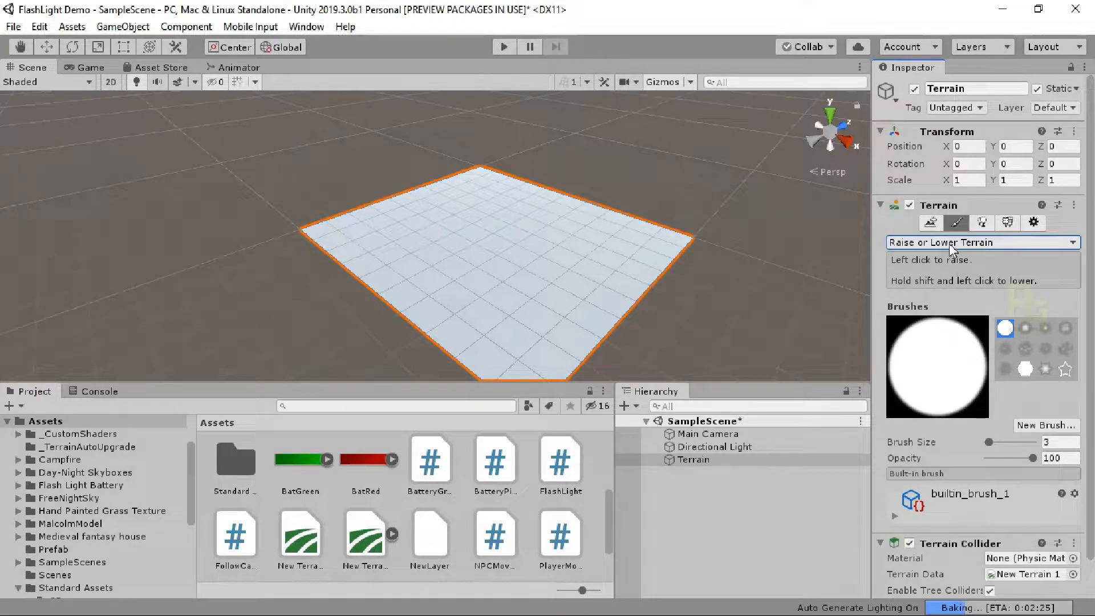
left_click(949, 245)
left_click(950, 255)
Select the soft round brush builtin_brush_2 and set its brush size to 215.
scroll(502, 289, "up", 5)
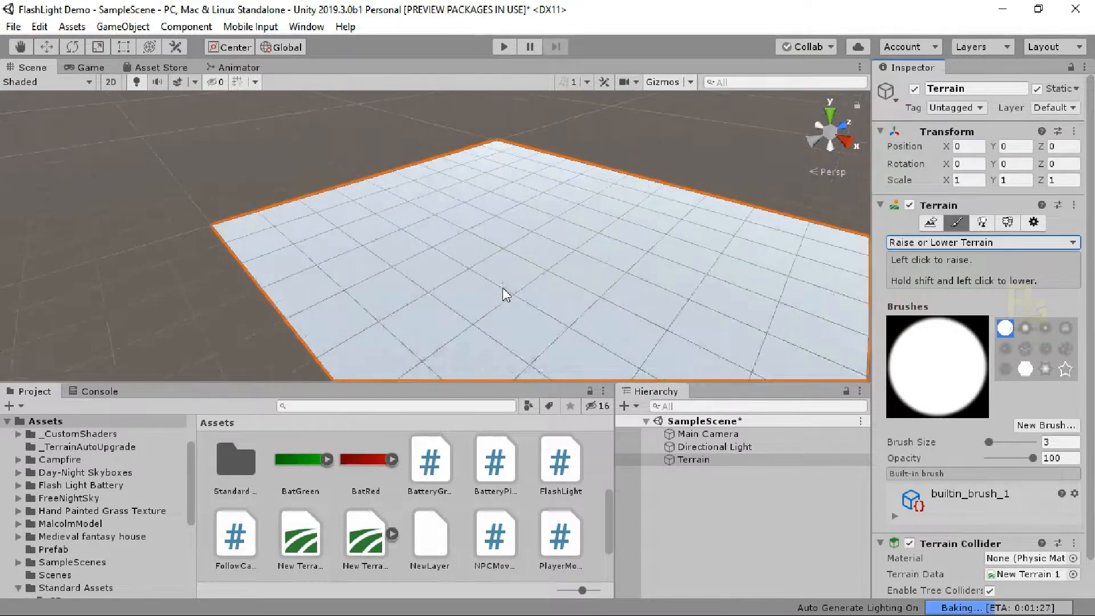
scroll(502, 289, "up", 6)
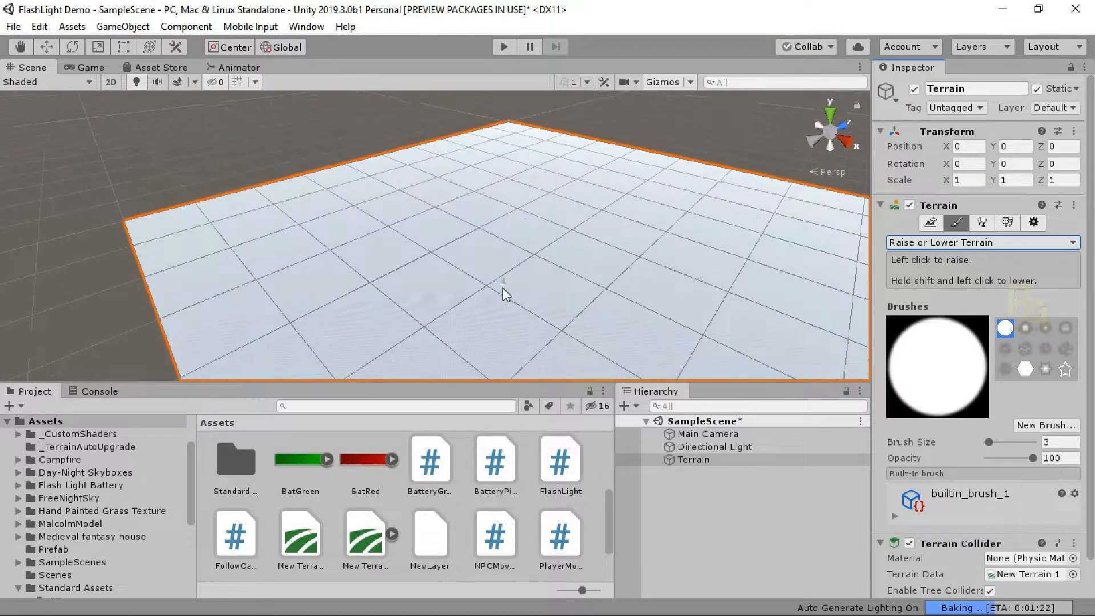
scroll(505, 293, "up", 2)
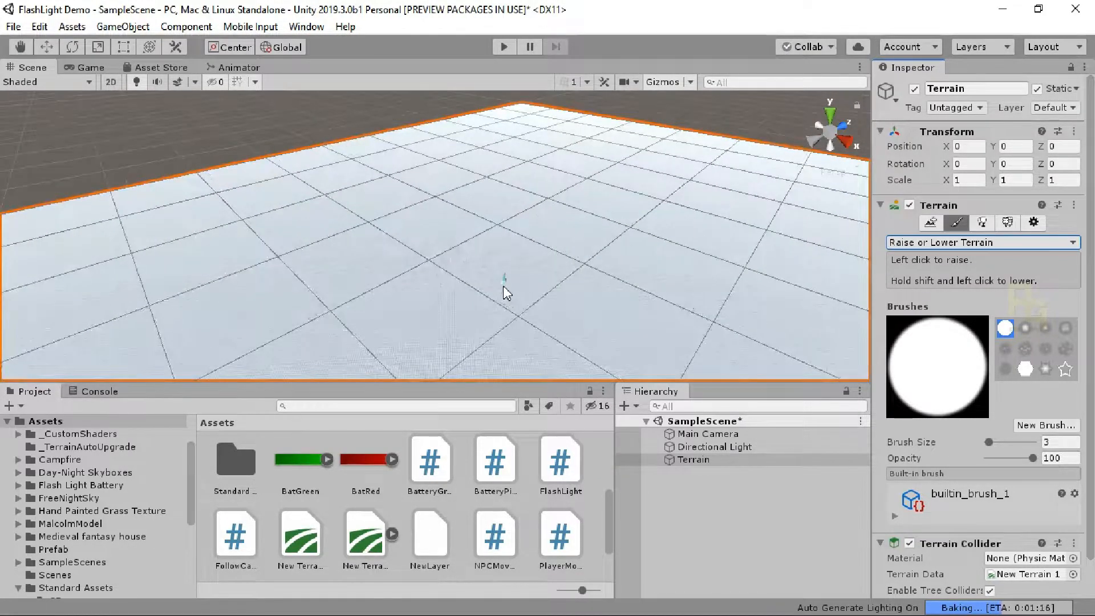
scroll(505, 293, "up", 2)
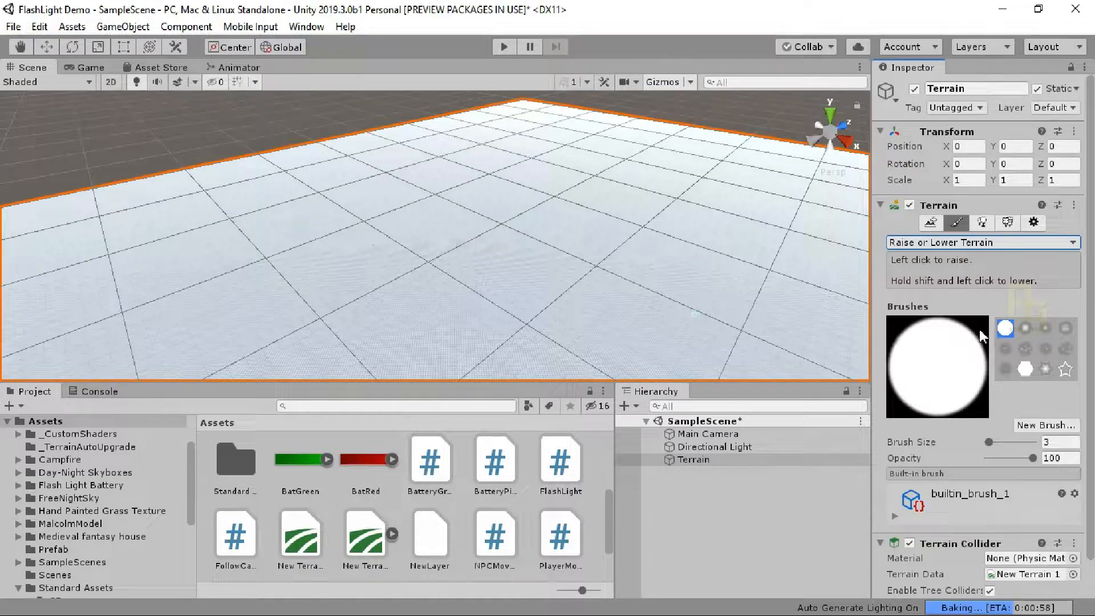
left_click(1023, 327)
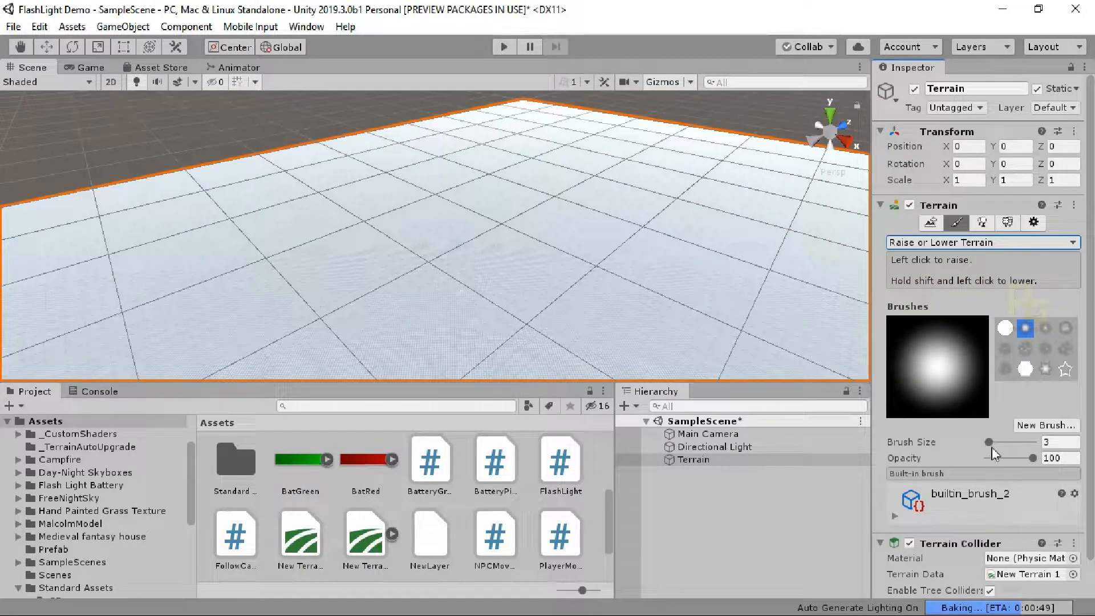
left_click_drag(990, 443, 1000, 444)
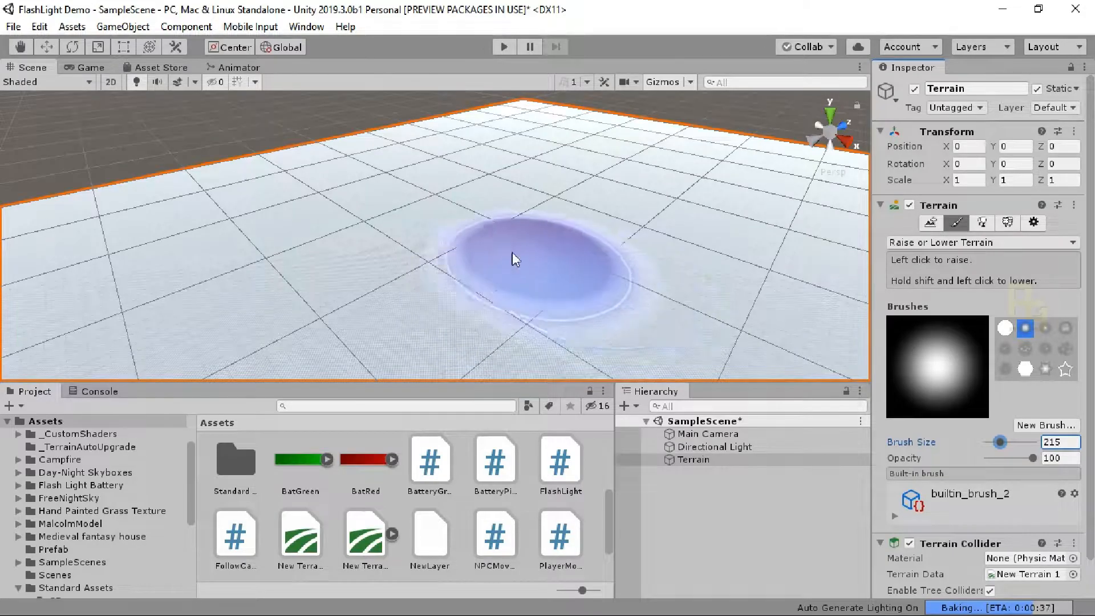
Try raising a hill on the terrain with a stroke of the soft round brush.
scroll(464, 251, "down", 2)
scroll(464, 258, "down", 1)
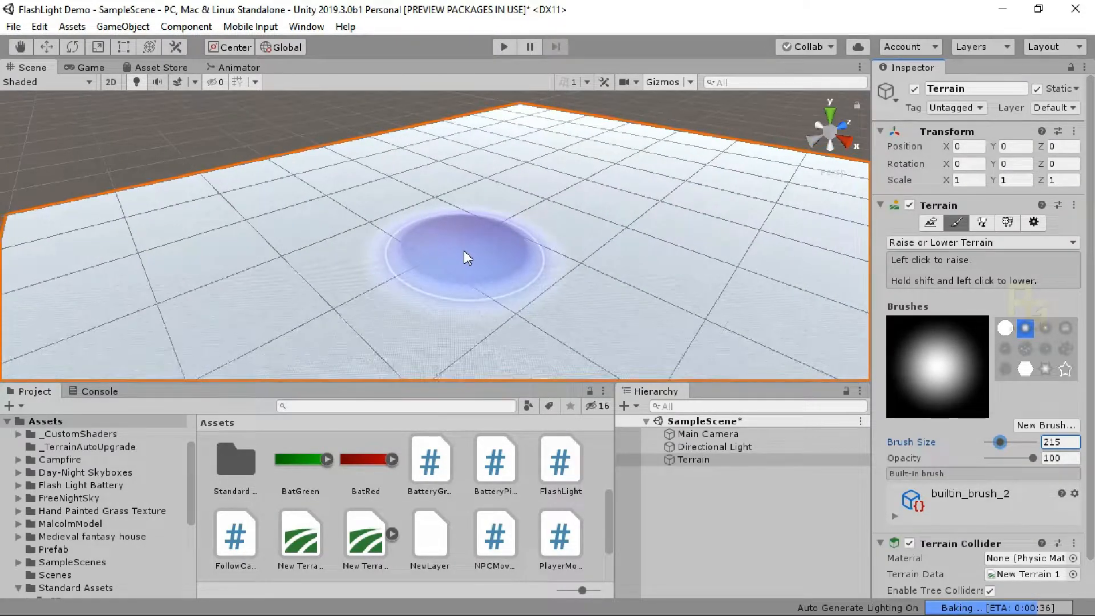
scroll(463, 259, "down", 2)
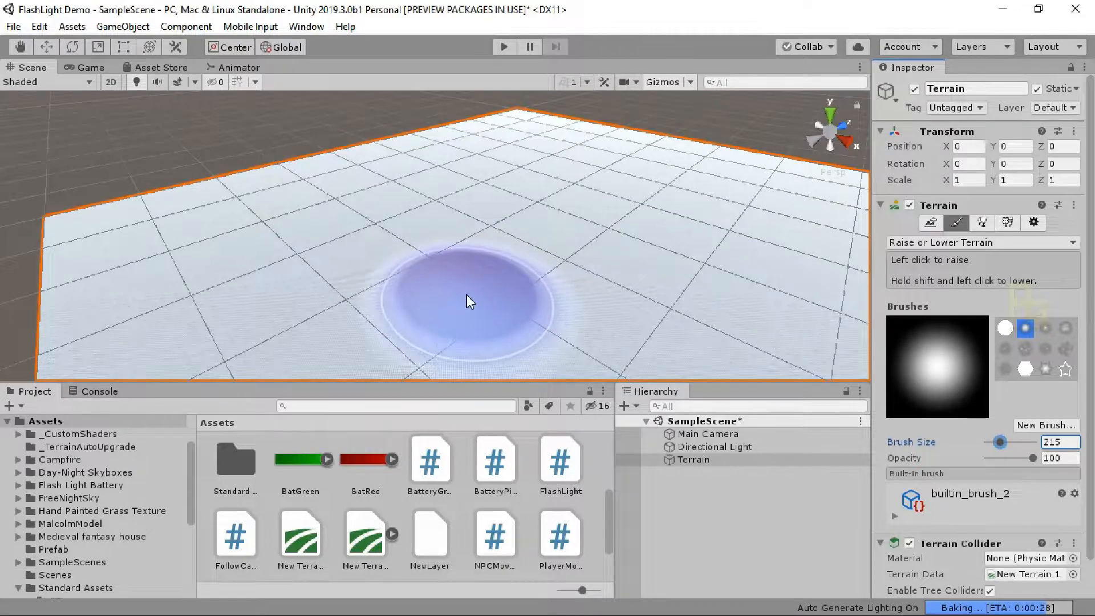
mouse_move(457, 227)
left_mouse_down()
mouse_move(553, 265)
mouse_move(550, 275)
left_mouse_up()
right_click_drag(280, 308, 505, 311)
scroll(368, 217, "down", 3)
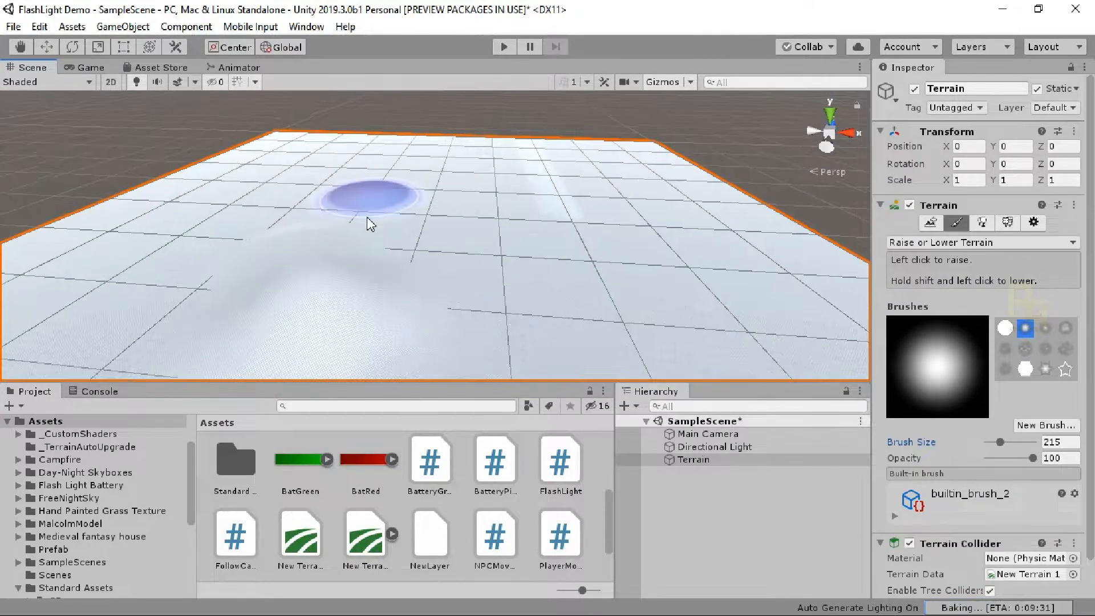
mouse_move(378, 306)
right_mouse_down()
mouse_move(428, 284)
mouse_move(465, 313)
mouse_move(188, 279)
mouse_move(440, 316)
right_mouse_up()
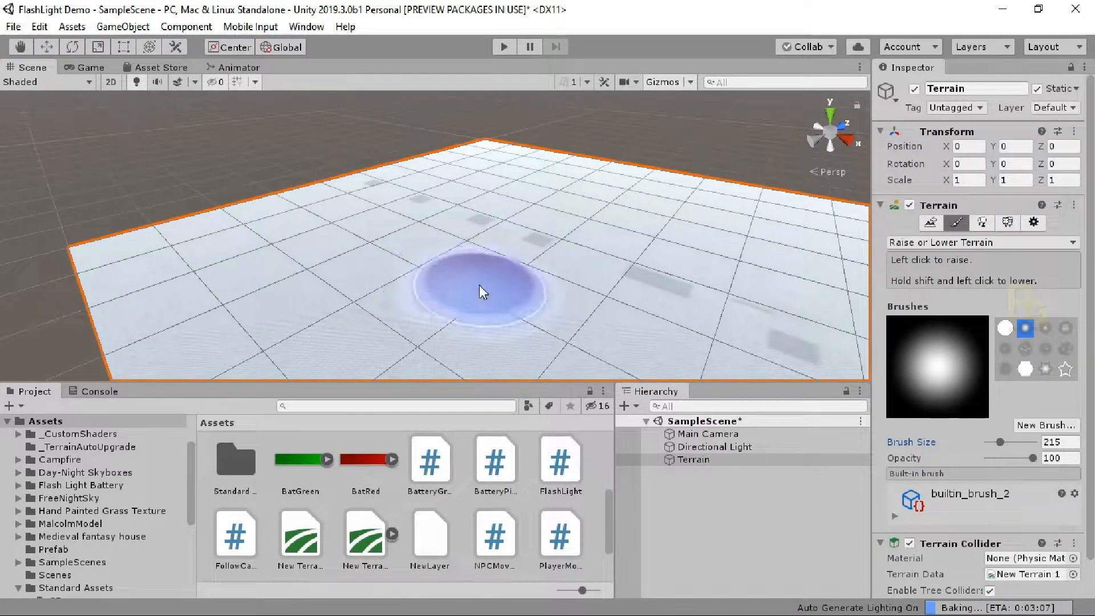
left_click_drag(502, 293, 465, 295, "alt")
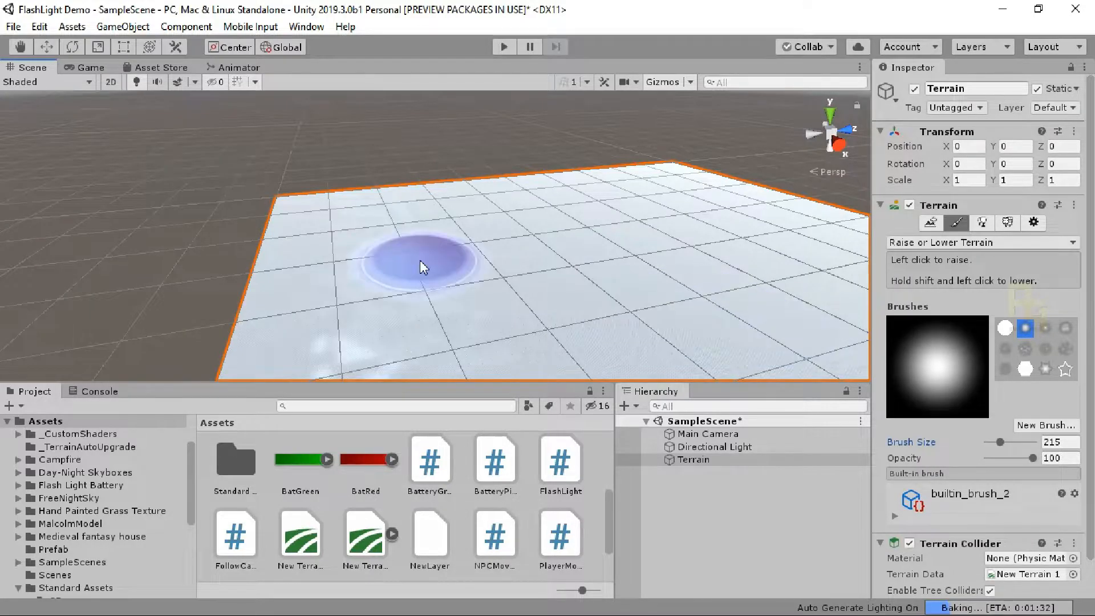
Raise a tall, smooth hill on the terrain with the soft round brush at size 215 and opacity 100.
mouse_move(474, 303)
left_mouse_down()
mouse_move(464, 242)
mouse_move(475, 224)
mouse_move(464, 245)
mouse_move(476, 258)
mouse_move(458, 262)
mouse_move(552, 308)
mouse_move(437, 326)
mouse_move(663, 320)
mouse_move(375, 281)
mouse_move(484, 266)
left_mouse_up()
scroll(485, 265, "down", 6)
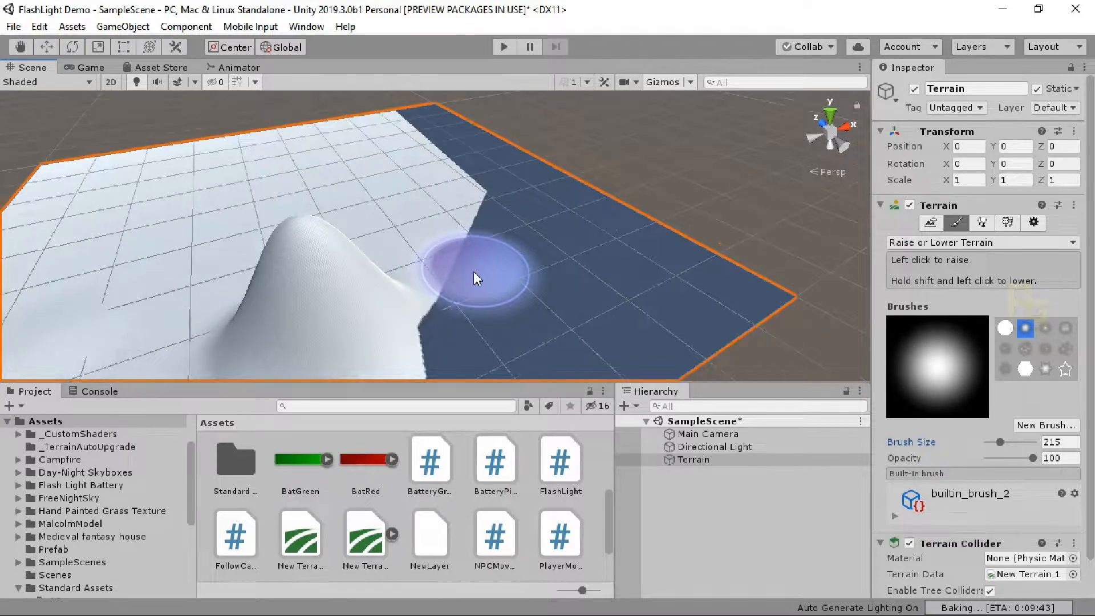
scroll(471, 277, "down", 6)
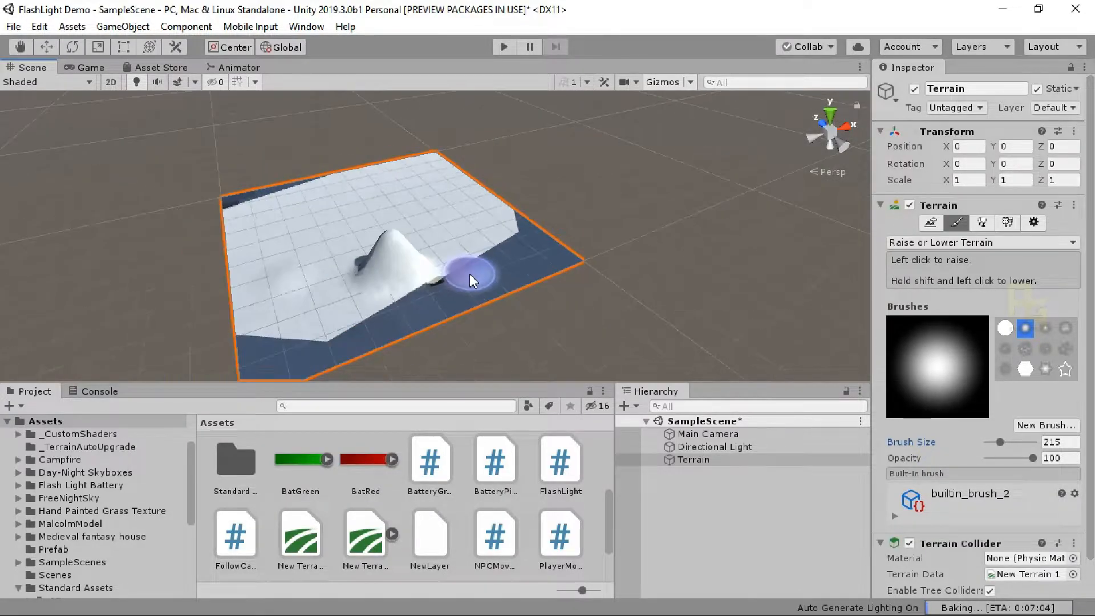
scroll(470, 274, "down", 1)
middle_click_drag(349, 255, 539, 304)
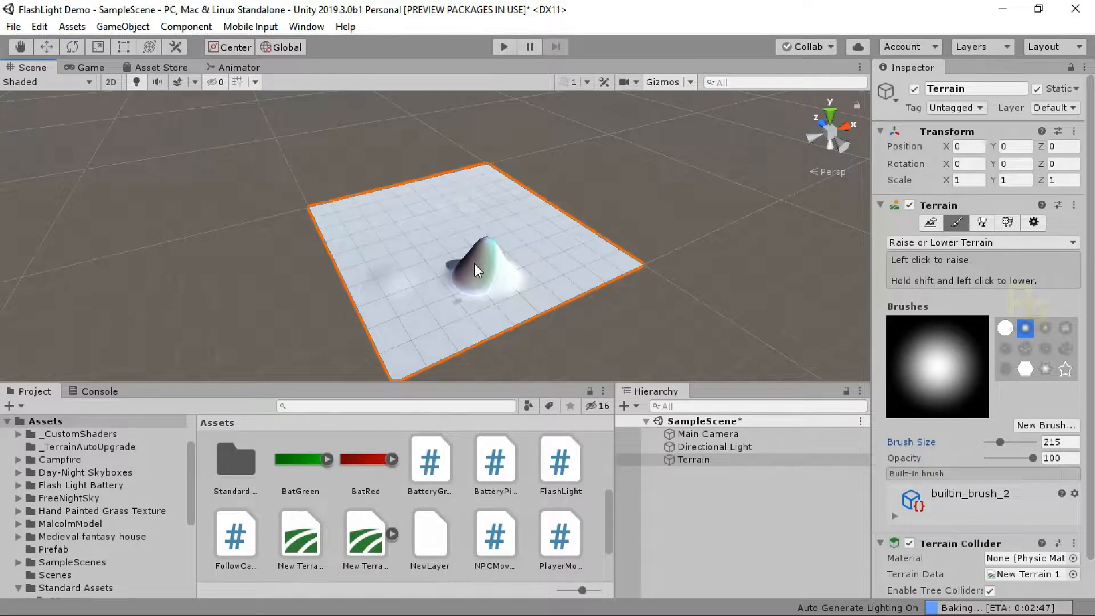
middle_click_drag(474, 263, 515, 272)
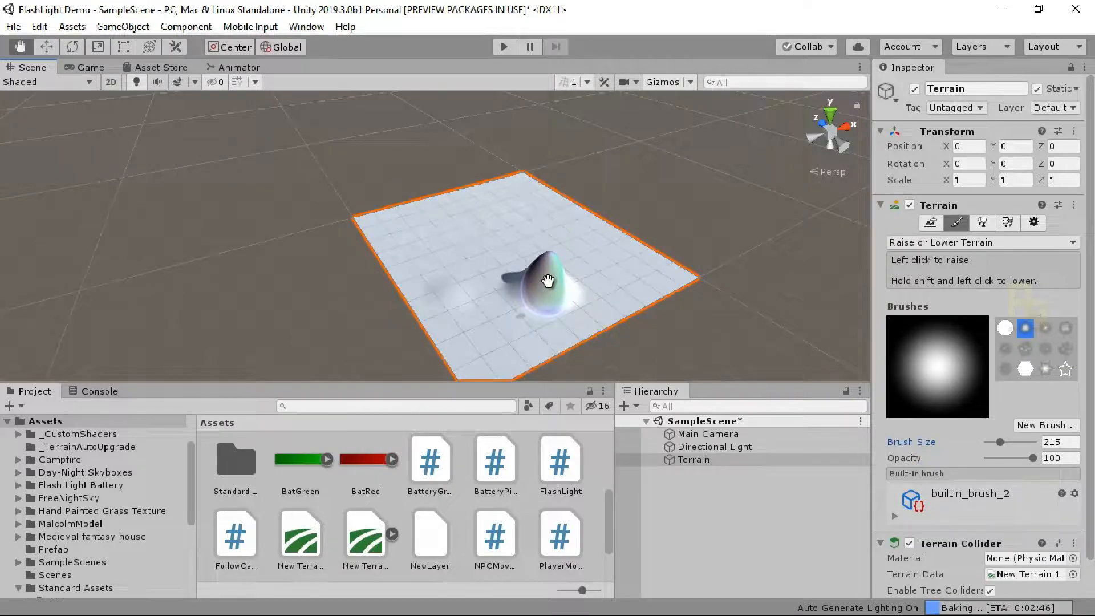
Raise a rugged mound with the noise brush builtin_brush_6 and a star-shaped ridge beside it with builtin_brush_12.
left_click(1024, 349)
mouse_move(453, 234)
left_mouse_down()
mouse_move(481, 232)
mouse_move(455, 234)
mouse_move(503, 267)
left_mouse_up()
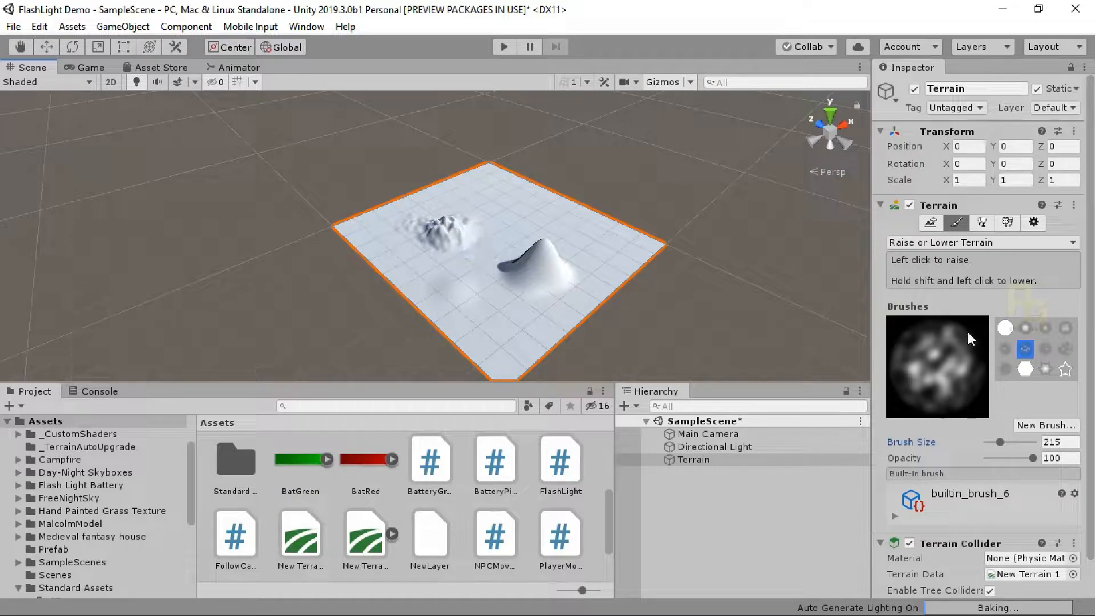
left_click(1065, 370)
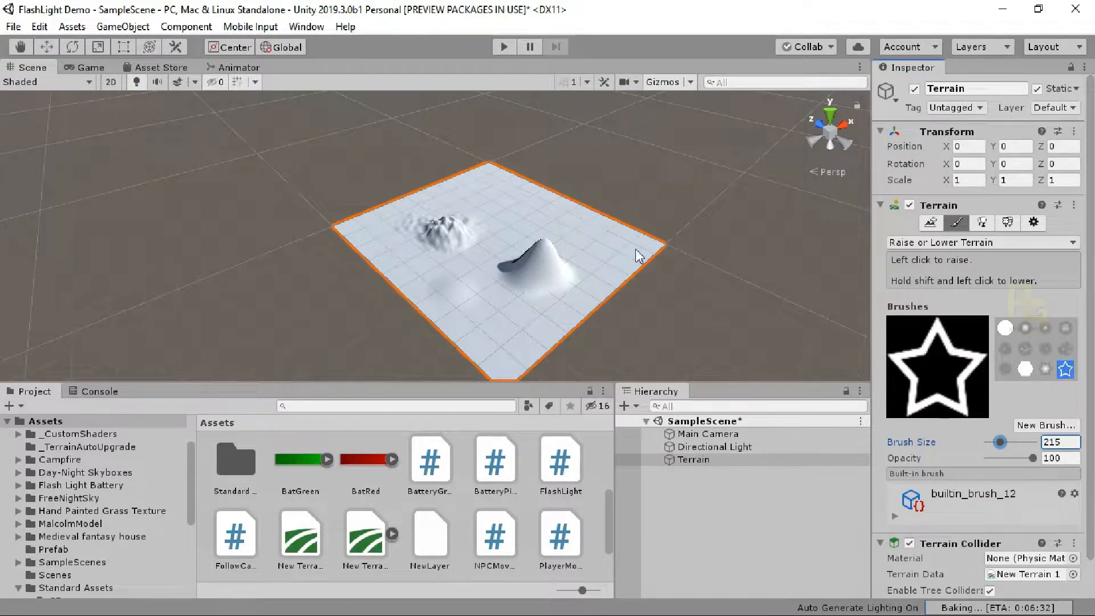
left_click(525, 219)
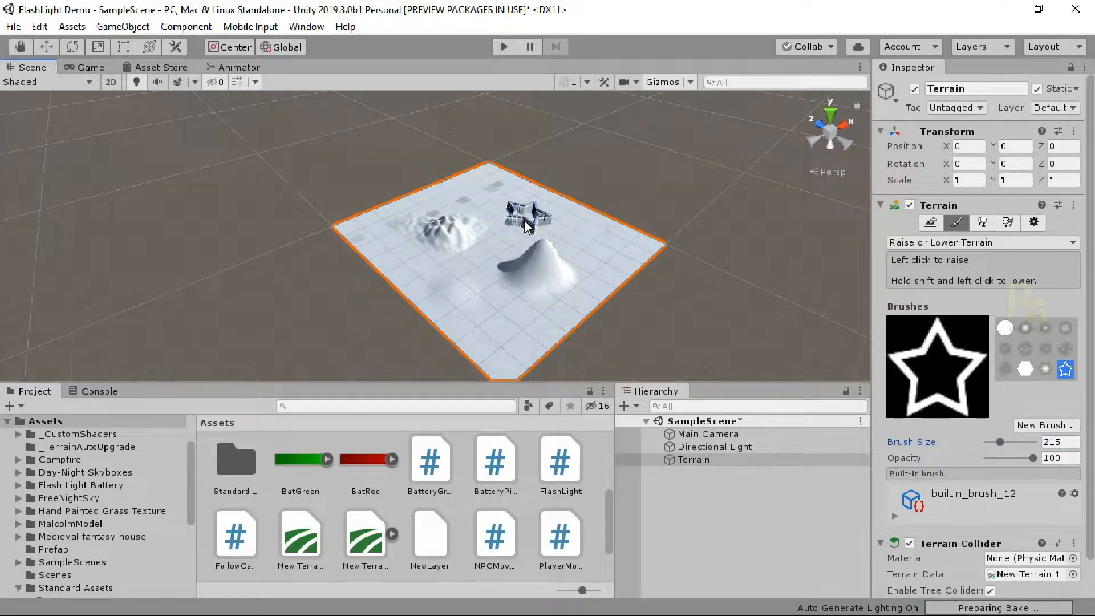
Raise a steep plateau between the smooth hill and the terrain's edge with the solid round brush builtin_brush_1.
left_click(1004, 328)
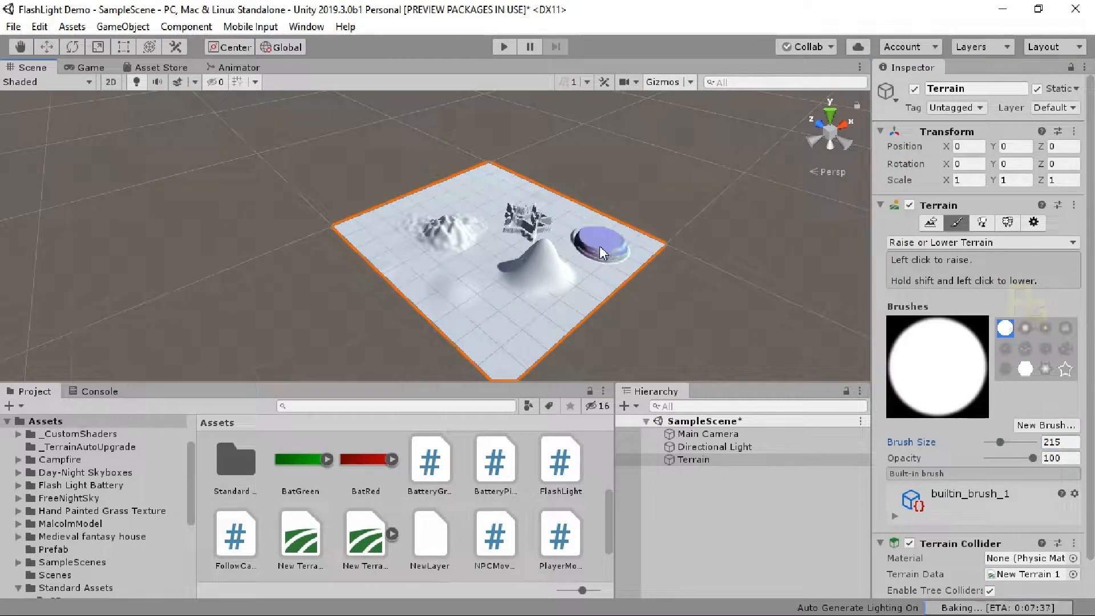
left_click(602, 245)
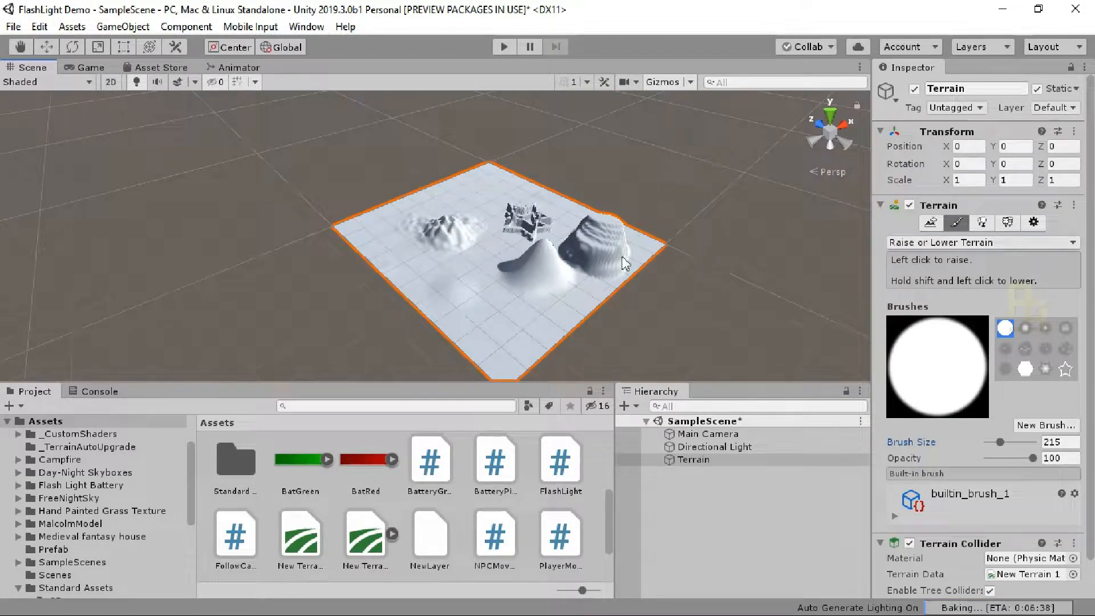
mouse_move(507, 251)
middle_mouse_down()
mouse_move(496, 253)
mouse_move(483, 233)
mouse_move(638, 245)
middle_mouse_up()
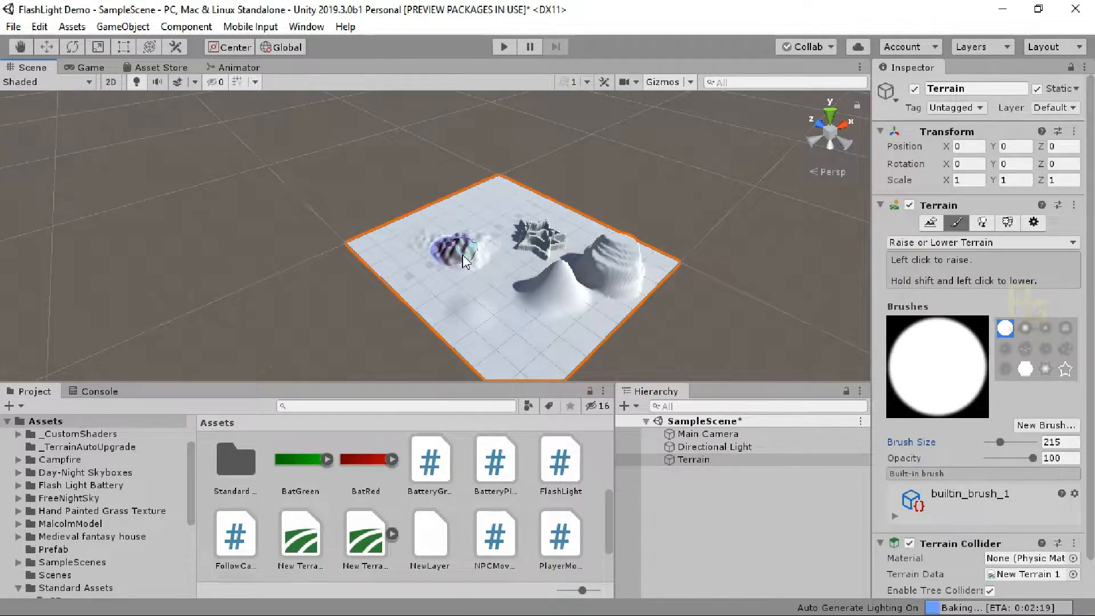
Raise a stepped mound between the rugged mound and the terrain's near corner, and lower it back to flat ground.
scroll(464, 257, "up", 2)
scroll(464, 254, "up", 2)
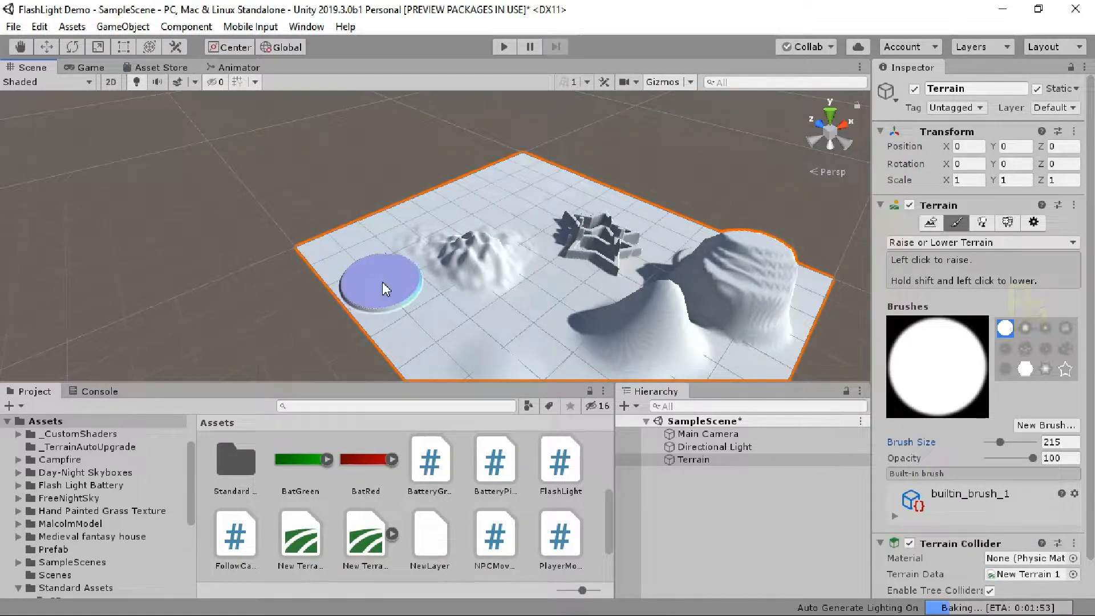
mouse_move(424, 315)
left_mouse_down()
mouse_move(396, 302)
mouse_move(414, 290)
left_mouse_up()
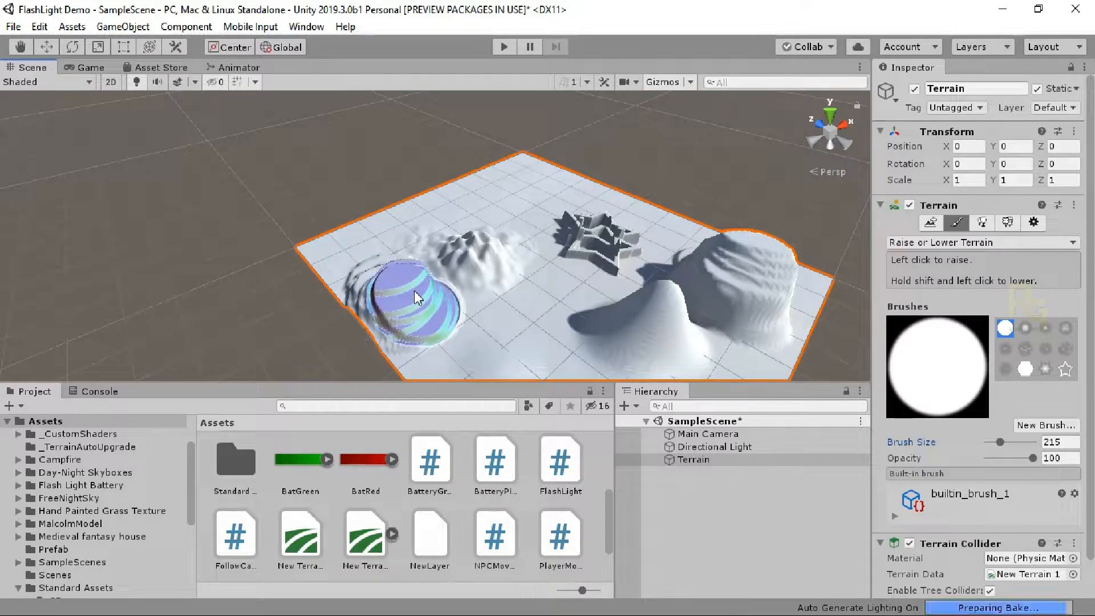
mouse_move(399, 294)
left_mouse_down()
mouse_move(423, 298)
mouse_move(393, 306)
mouse_move(420, 315)
mouse_move(422, 305)
mouse_move(370, 304)
mouse_move(381, 334)
mouse_move(364, 289)
mouse_move(409, 257)
mouse_move(390, 316)
left_mouse_up()
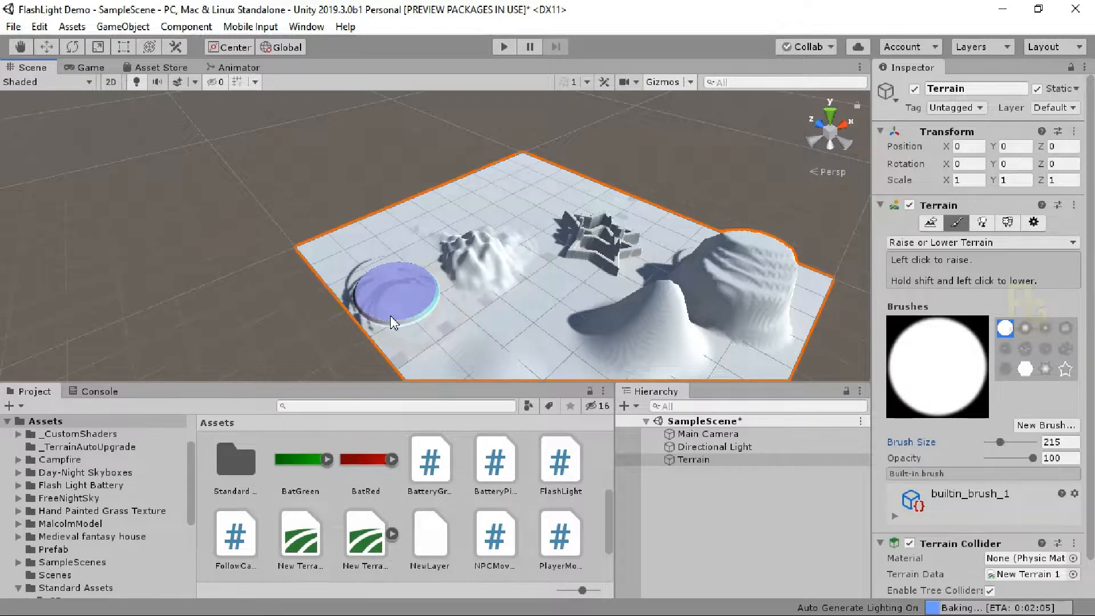
scroll(390, 316, "up", 5)
scroll(390, 316, "down", 4)
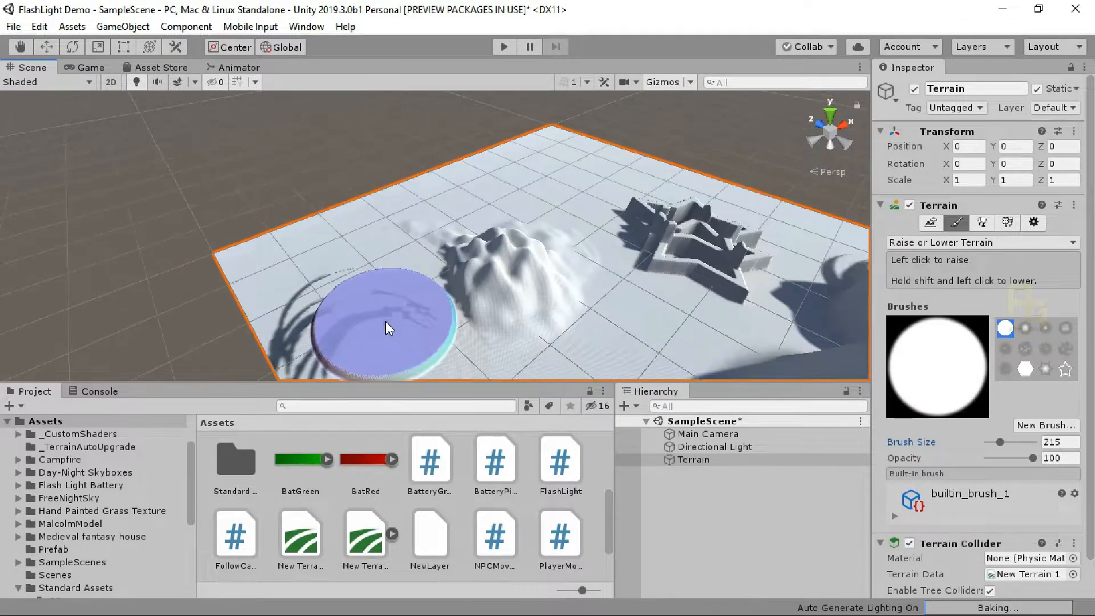
scroll(388, 323, "down", 1)
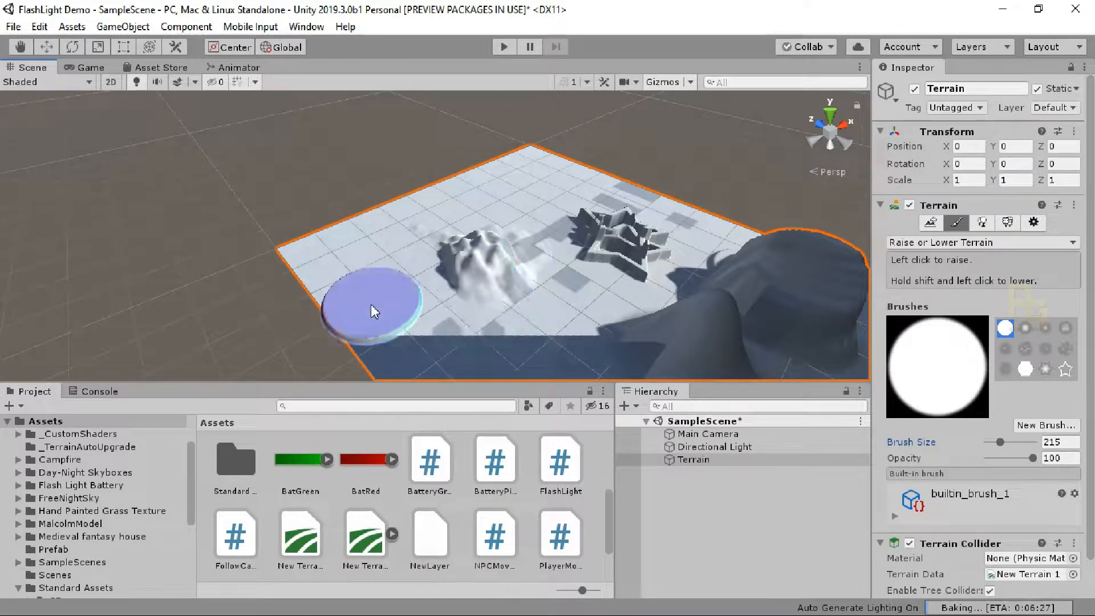
Lower parts of the rugged mound with the solid round brush, trimming the side nearest the empty ground.
middle_click_drag(518, 303, 457, 258)
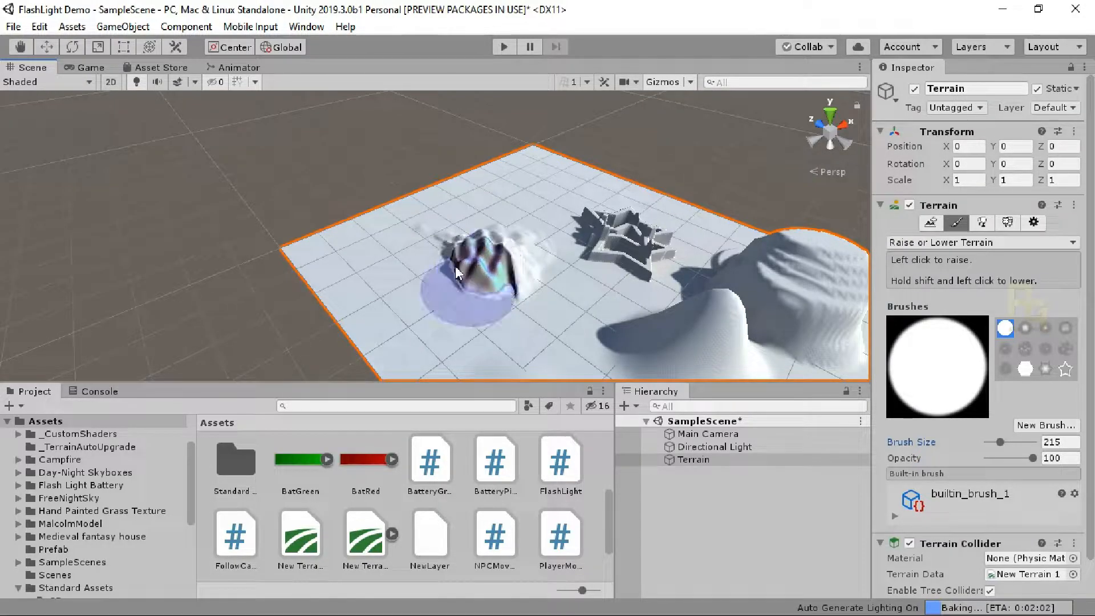
left_click(492, 282, "shift")
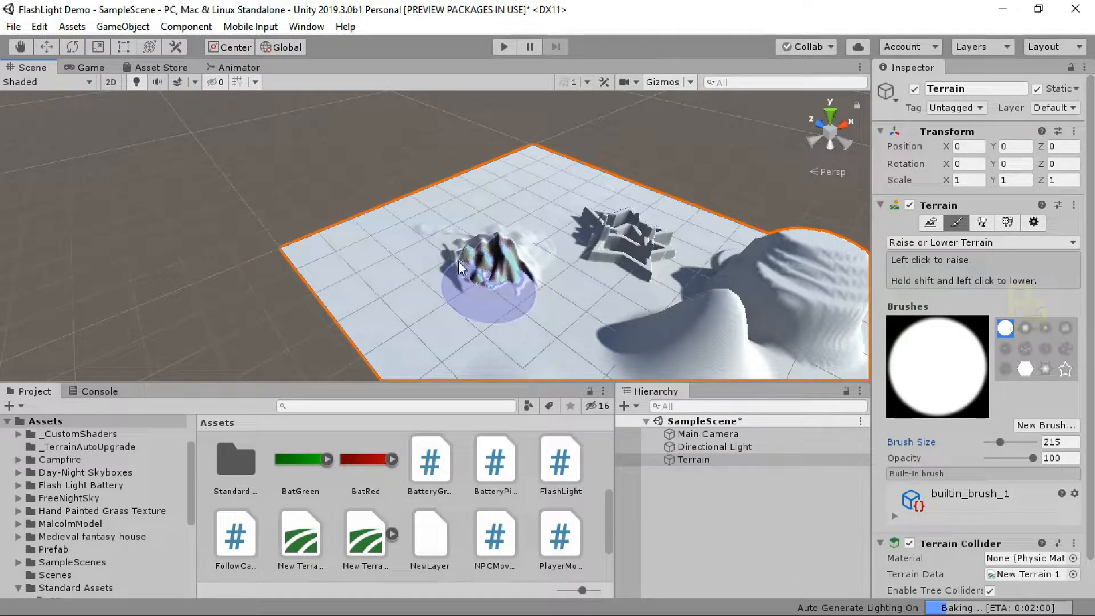
left_click(458, 262, "shift")
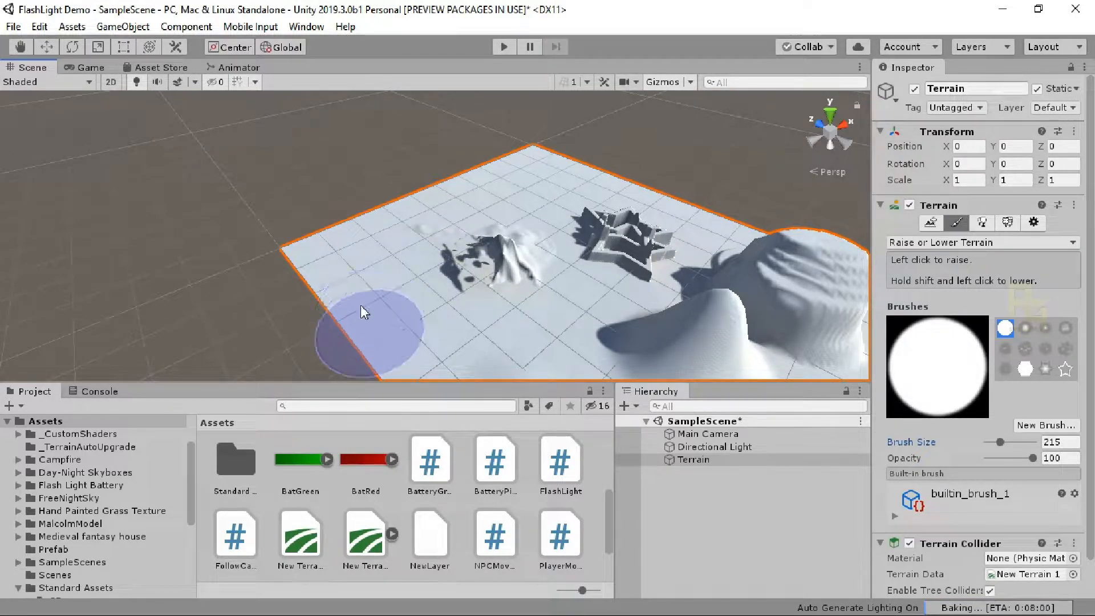
left_click(367, 318)
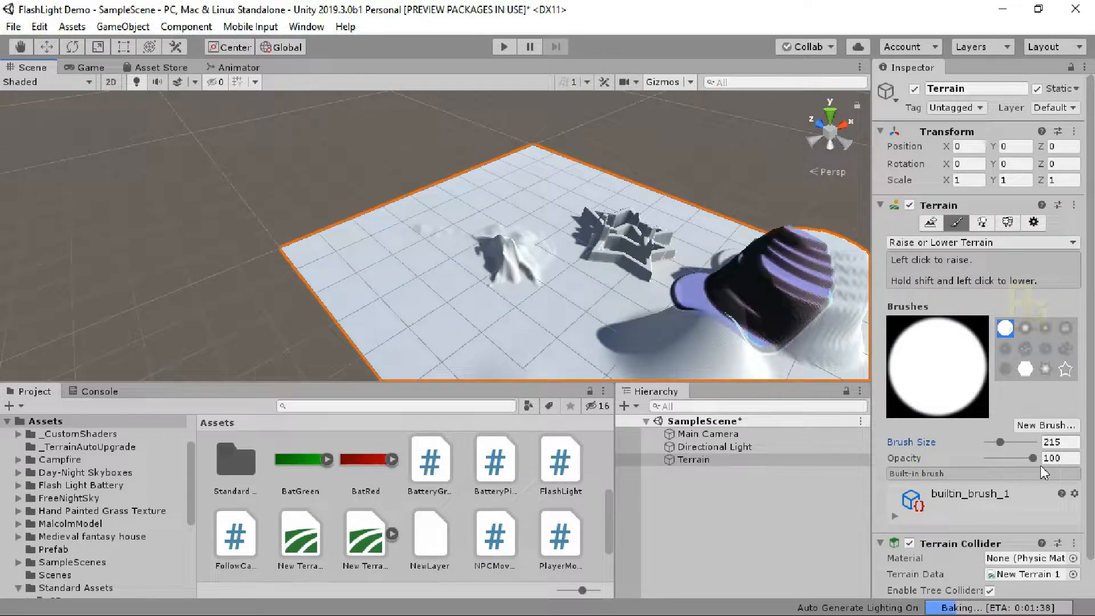
Set the brush opacity to 22 and raise low, overlapping discs on the flat ground beside the rugged mound.
left_click(998, 459)
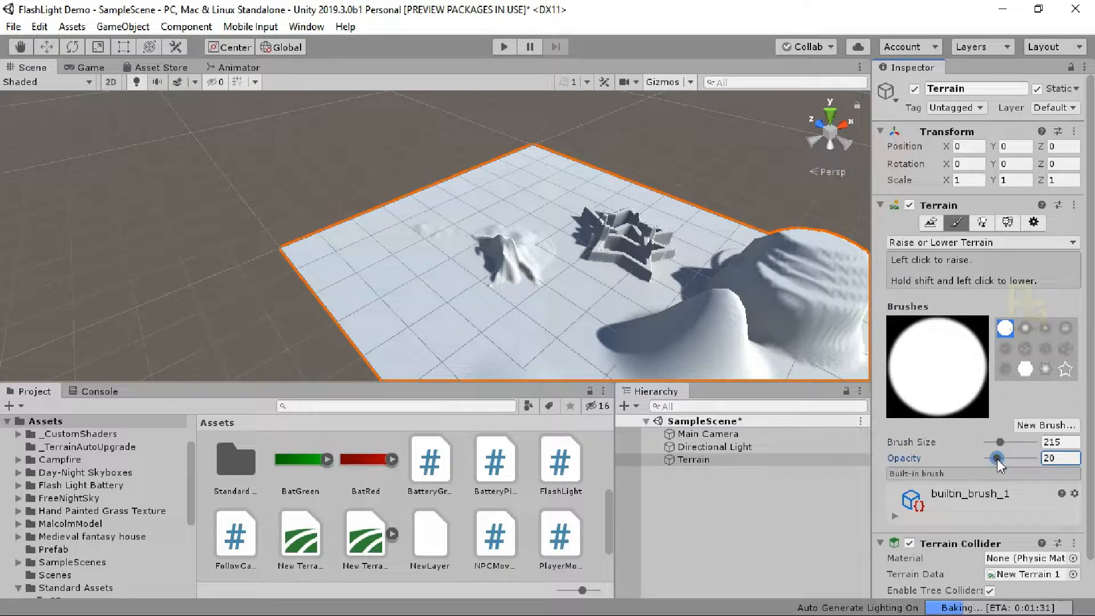
left_click_drag(998, 460, 999, 459)
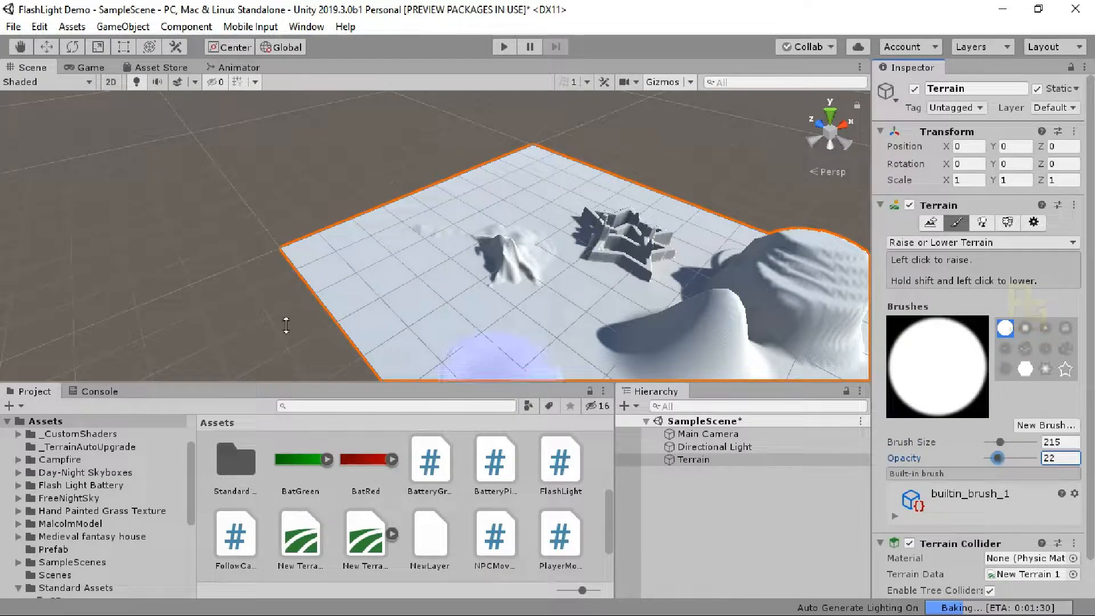
left_click(416, 301)
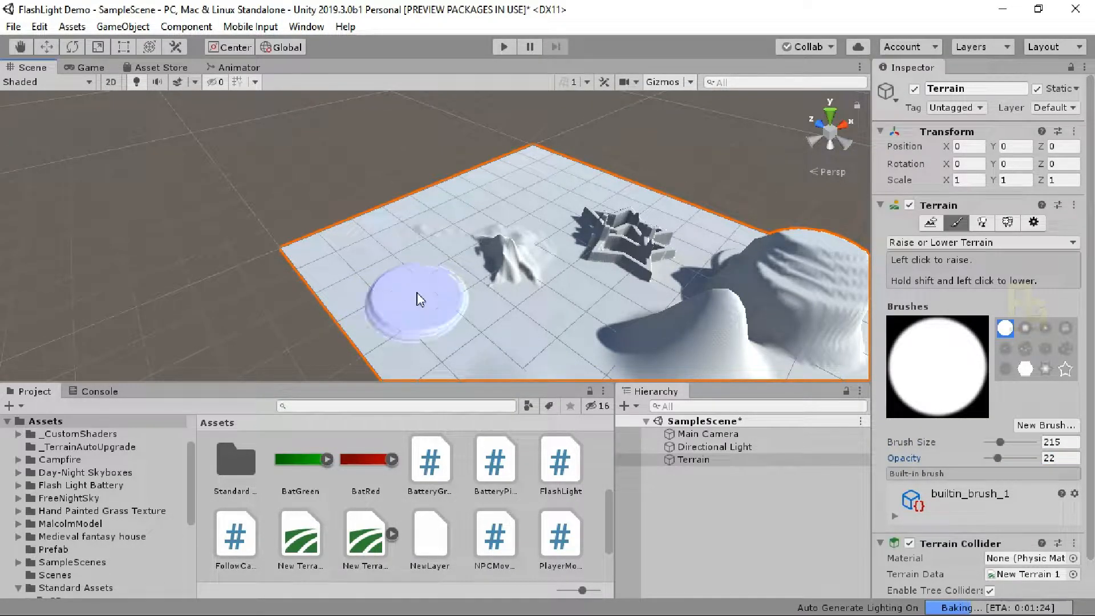
mouse_move(392, 292)
left_mouse_down()
mouse_move(409, 328)
mouse_move(460, 319)
left_mouse_up()
Set the brush opacity to 100 and raise a disc beside the smooth hill and another over the low discs.
left_click_drag(998, 458, 1049, 461)
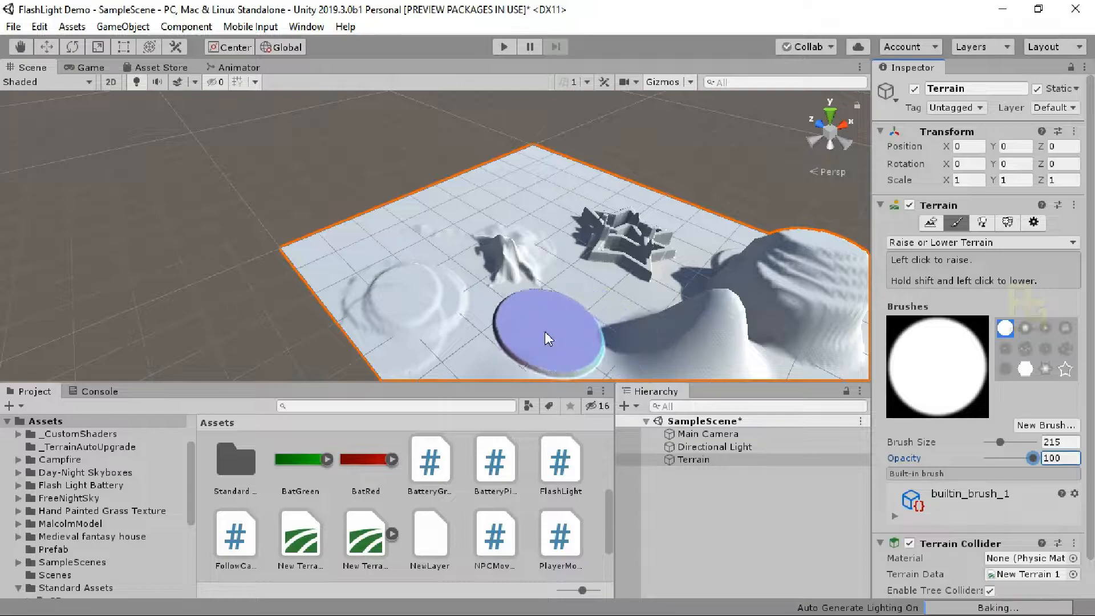
left_click(536, 328)
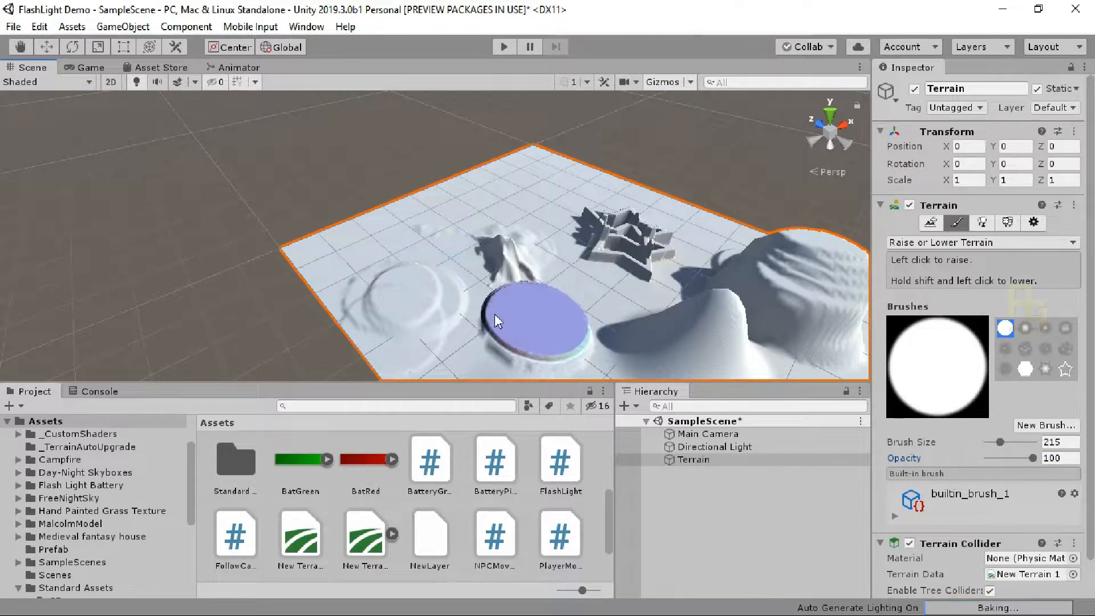
left_click(409, 294)
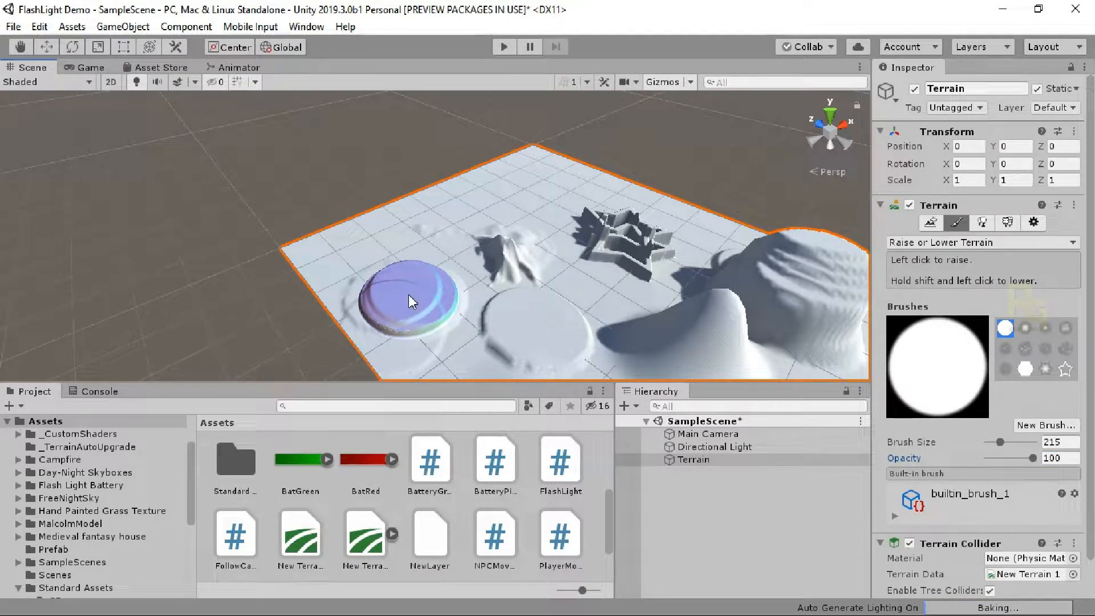
Set the brush opacity to 0.2 and paint a faint stroke on the flat ground behind the low discs.
left_click_drag(1015, 460, 968, 455)
mouse_move(375, 241)
left_mouse_down()
mouse_move(412, 228)
mouse_move(388, 241)
mouse_move(418, 244)
mouse_move(426, 229)
mouse_move(406, 262)
left_mouse_up()
key("w")
right_click_drag(401, 253, 400, 254)
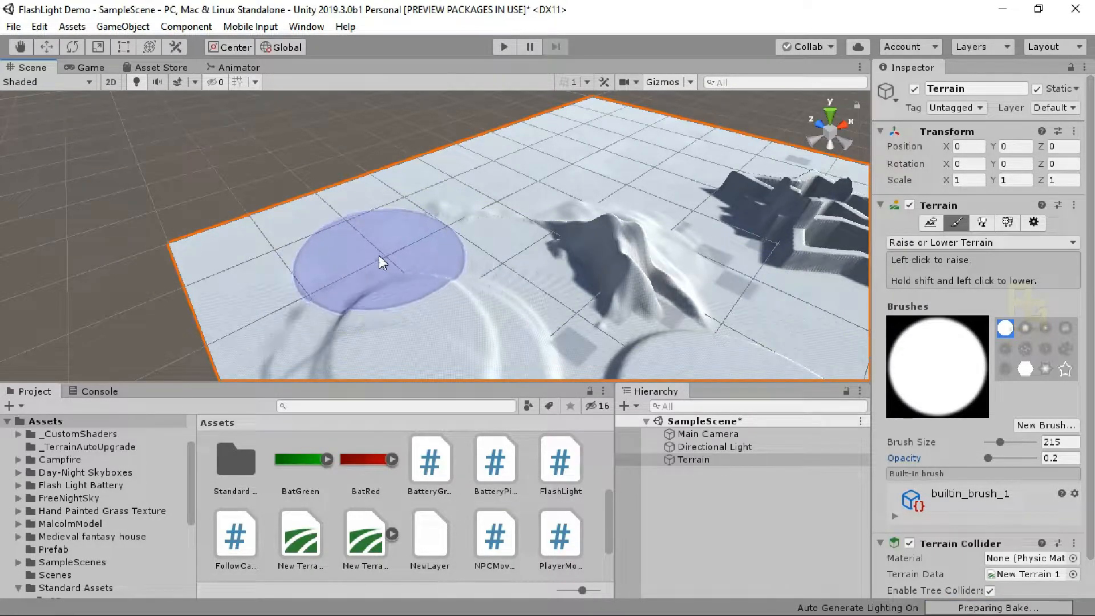
Increase the brush opacity to 34 and further to 64 to compare the raising strength.
left_click_drag(994, 457, 1009, 458)
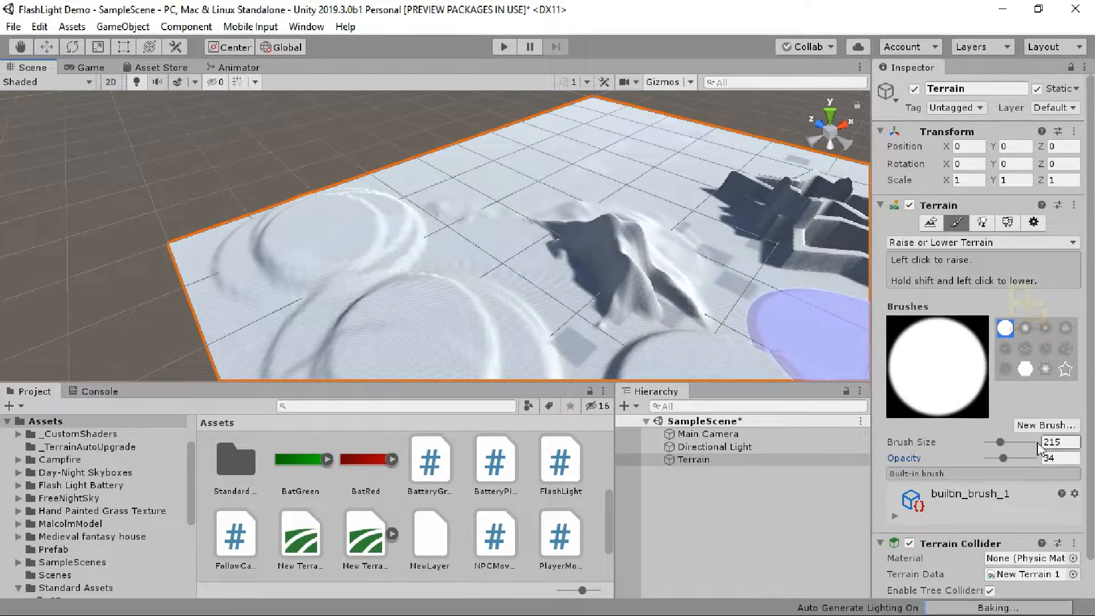
mouse_move(1003, 457)
left_mouse_down()
mouse_move(1026, 458)
mouse_move(1017, 467)
left_mouse_up()
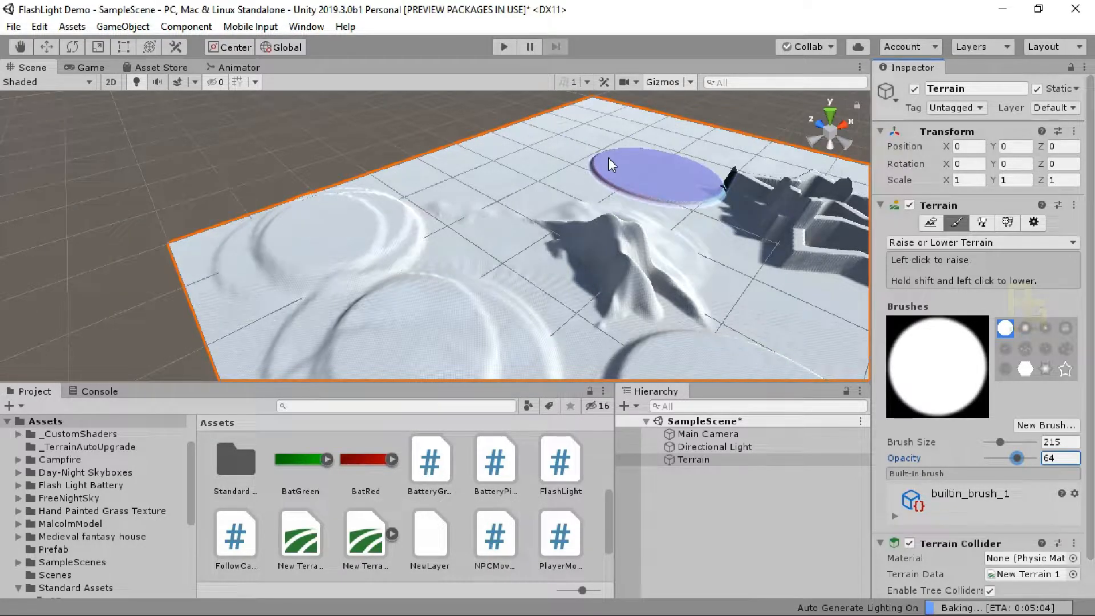
Switch to the Paint Holes tool, try painting a hole behind the rugged mound, and undo it.
left_click(960, 243)
left_click(944, 280)
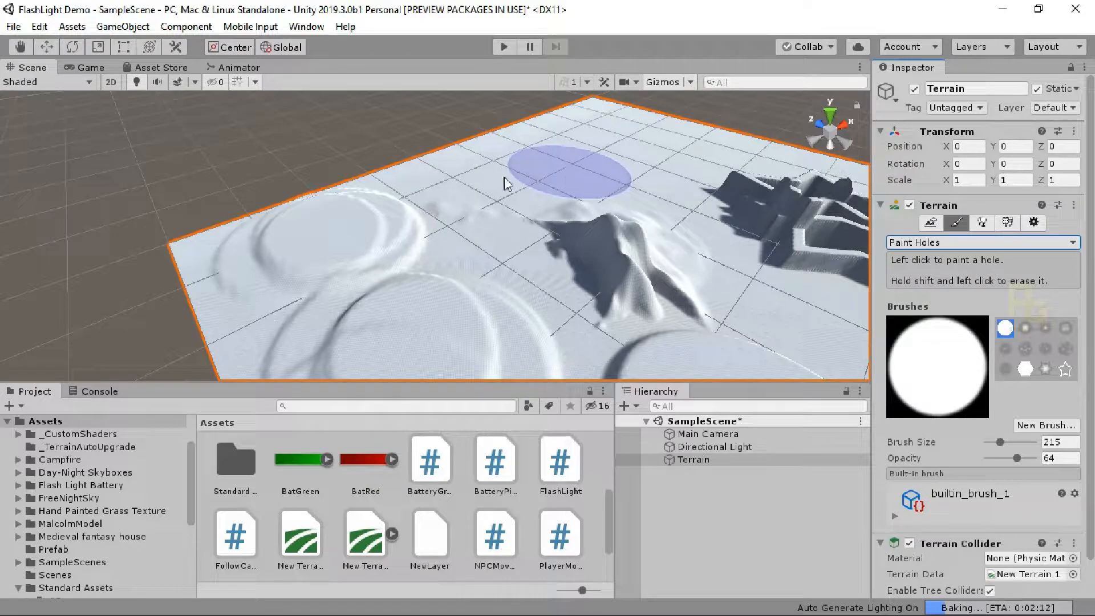
left_click_drag(457, 195, 553, 173)
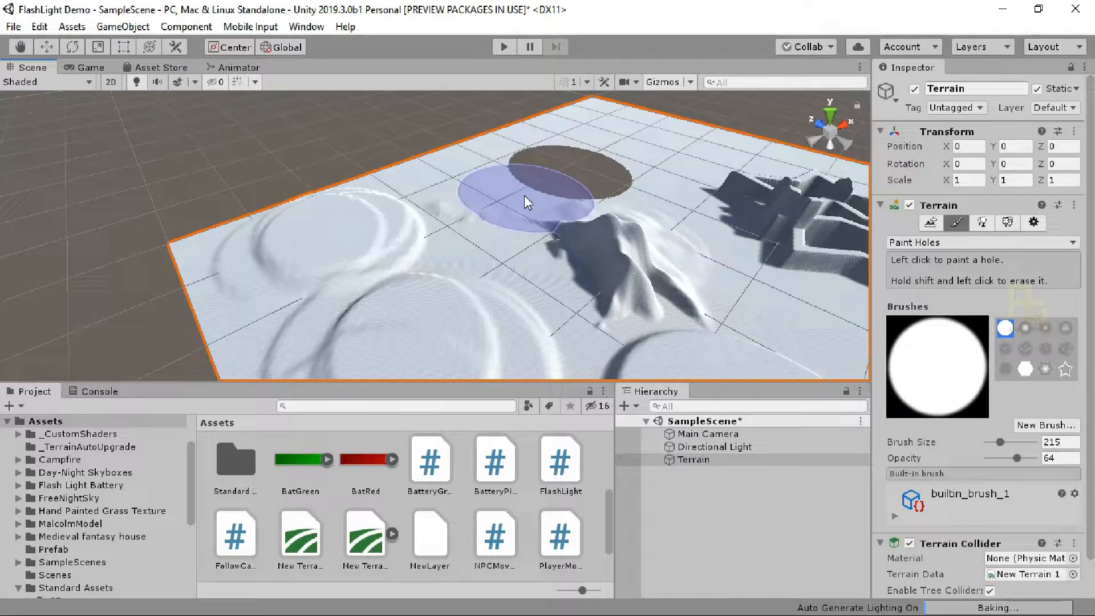
key("ctrl+z")
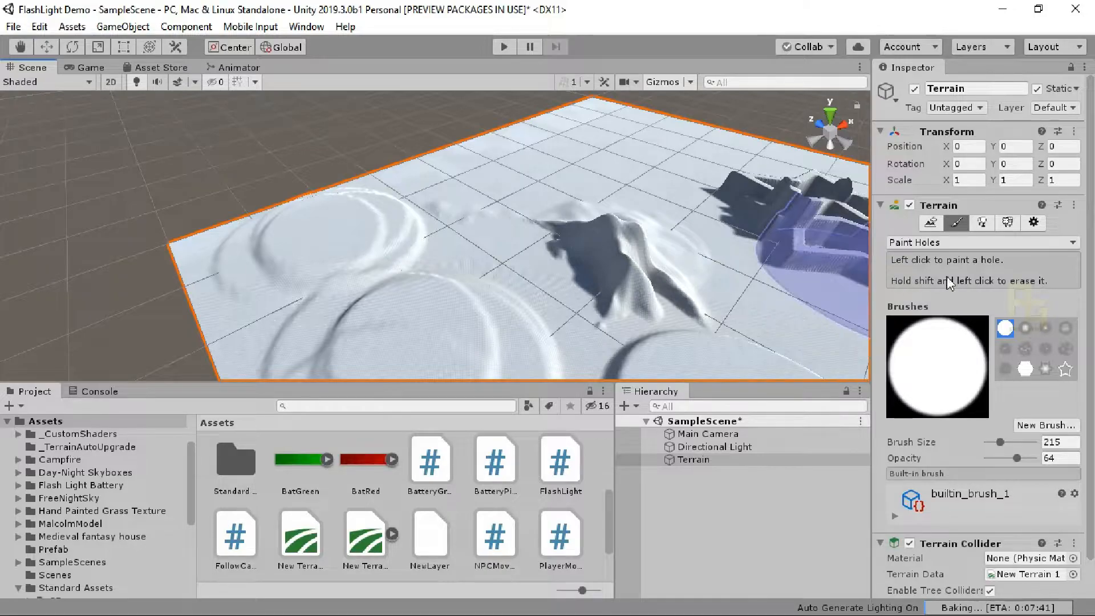
Set the brush opacity to 16, try another hole behind the rugged mound, and undo it.
left_click_drag(1016, 458, 994, 458)
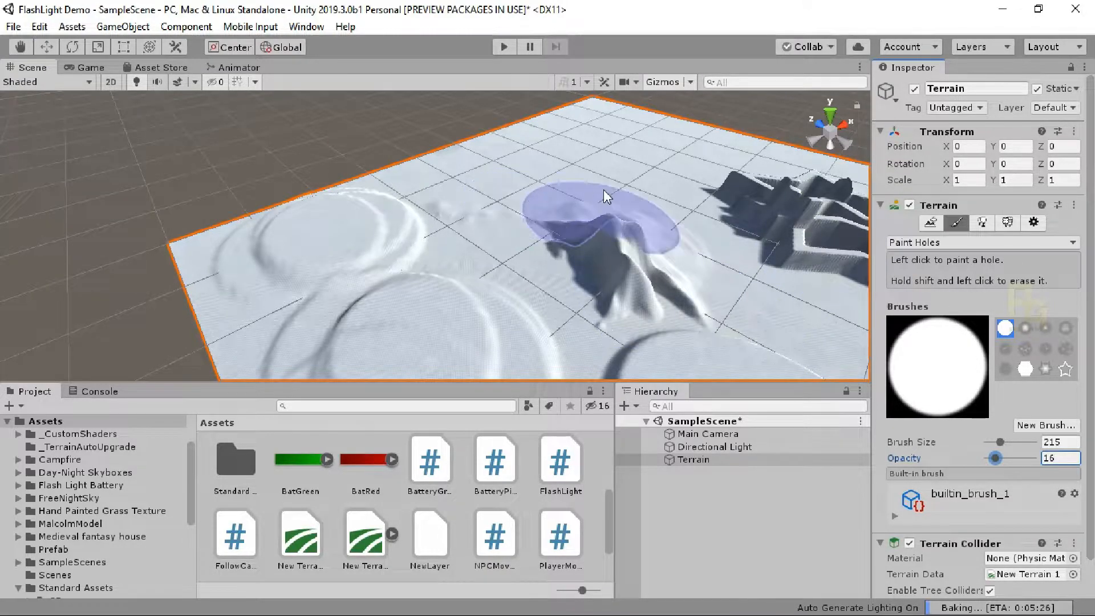
left_click(595, 174)
key("ctrl+z")
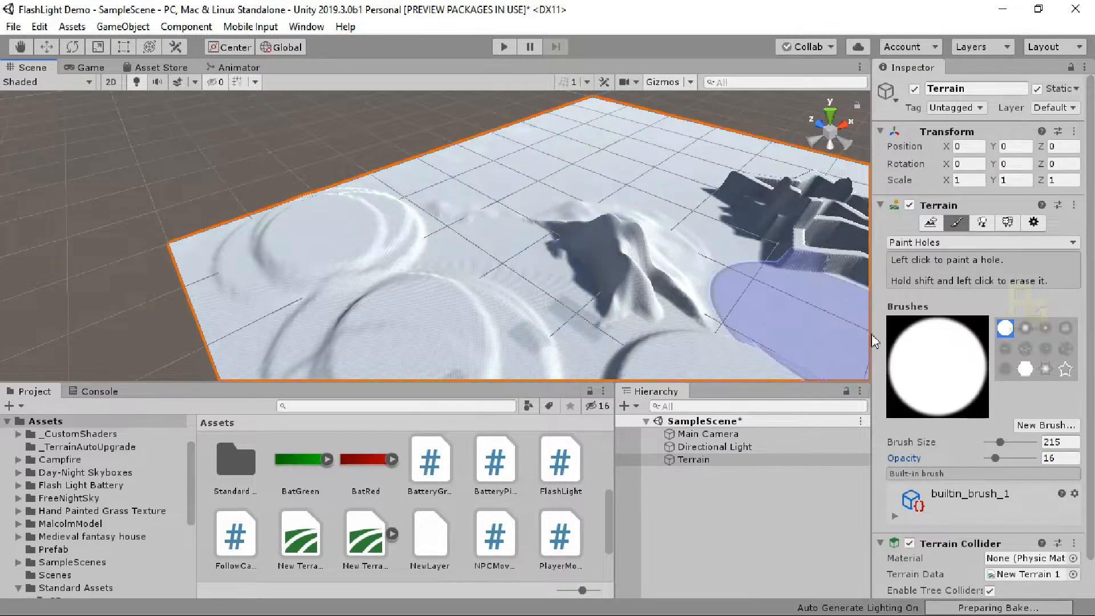
Reduce the hole brush size to 3 and enlarge it to 74.
left_click_drag(1000, 442, 988, 443)
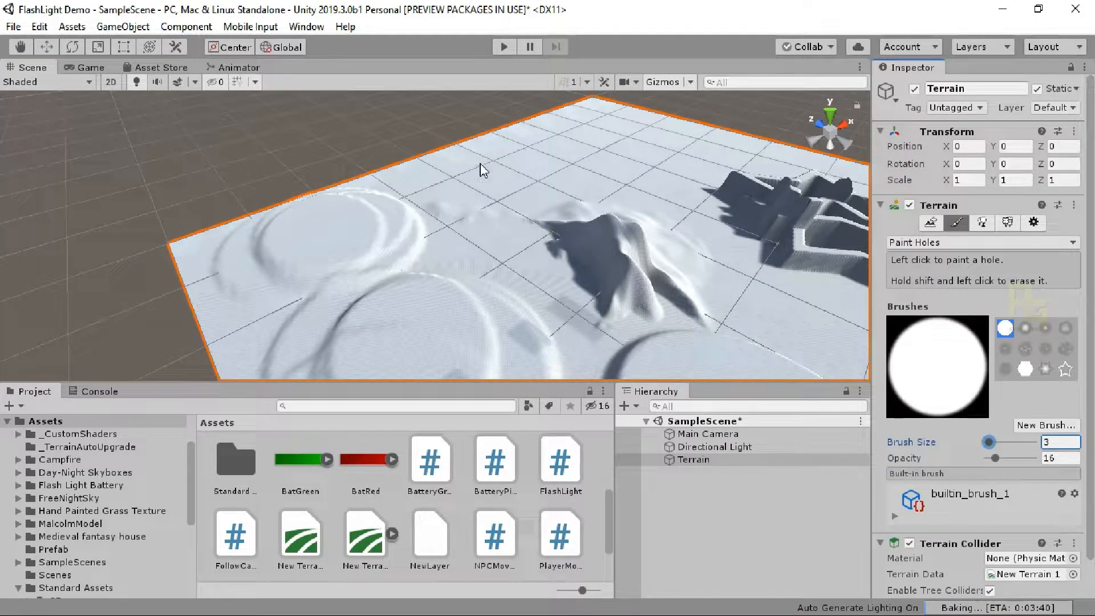
left_click_drag(994, 441, 998, 441)
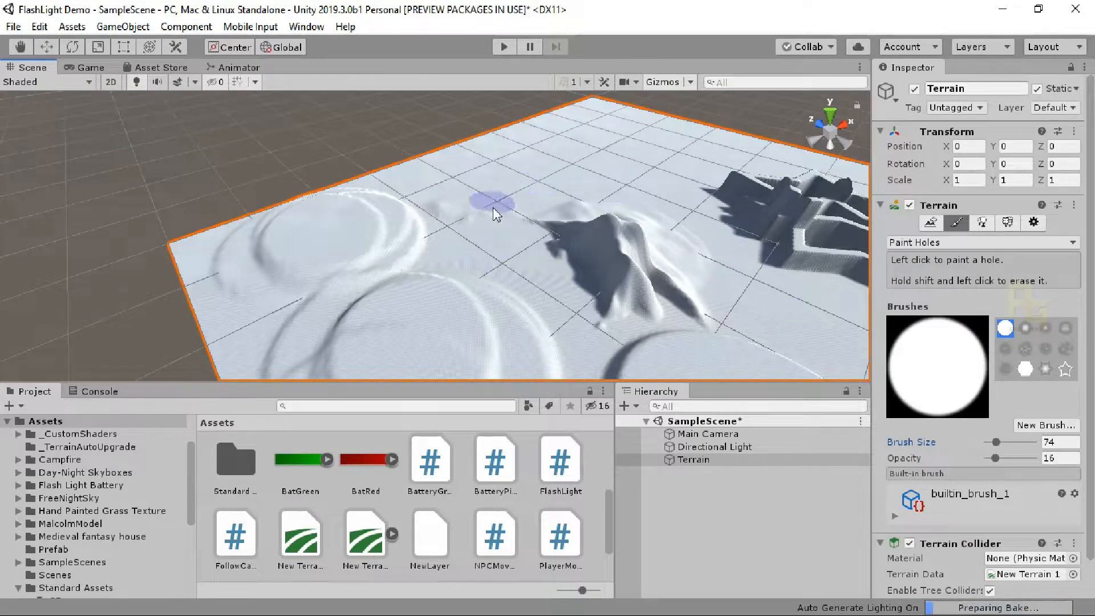
Try painting holes behind the rugged mound with the round brush and the hexagonal builtin_brush_10.
left_click(536, 177)
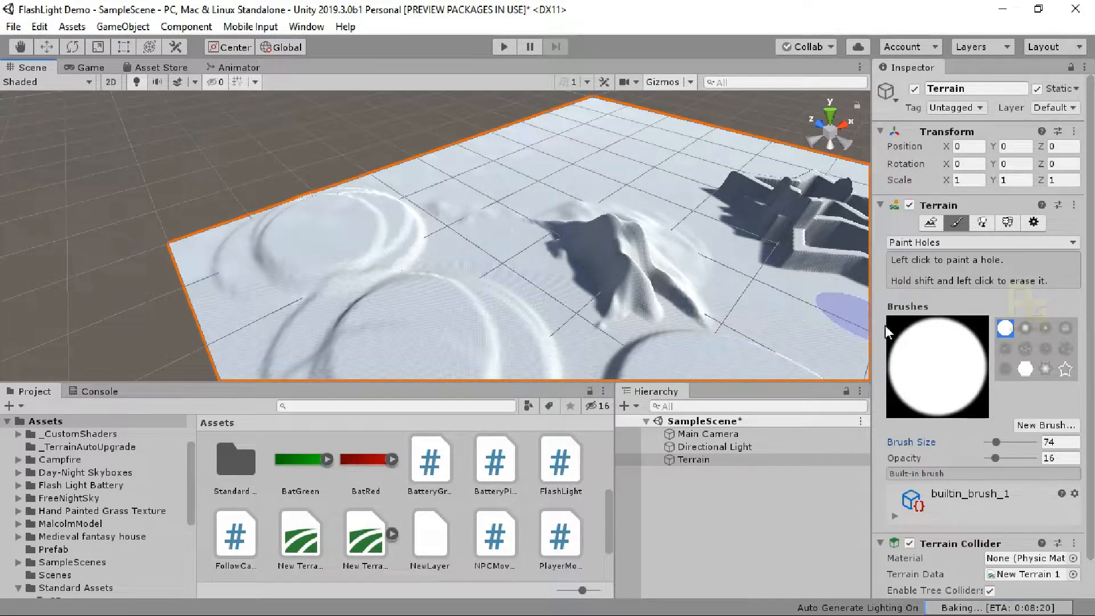
left_click(1026, 370)
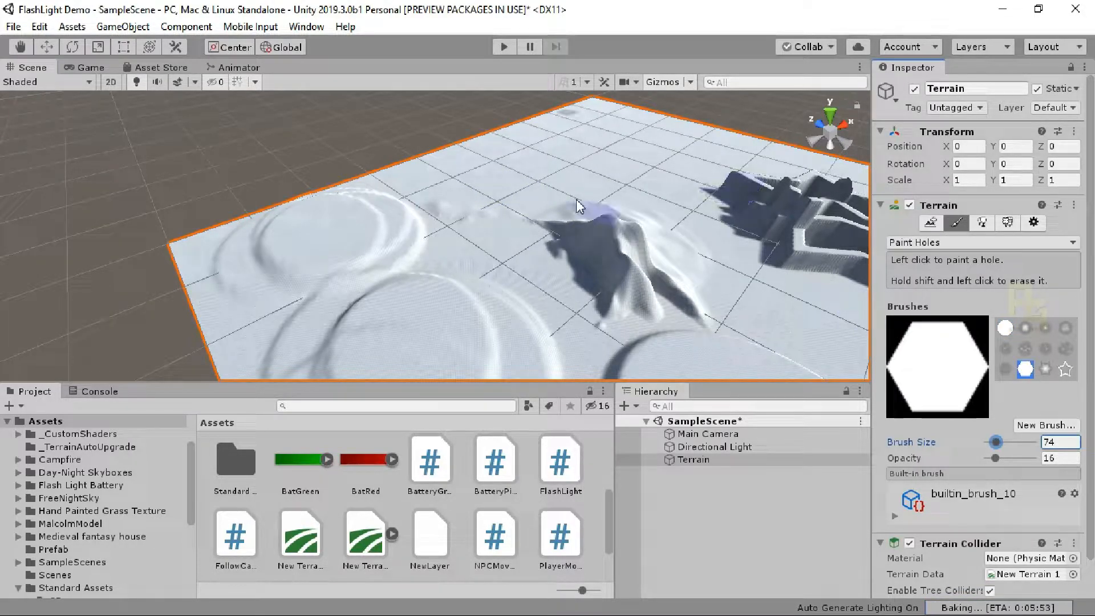
left_click(526, 191)
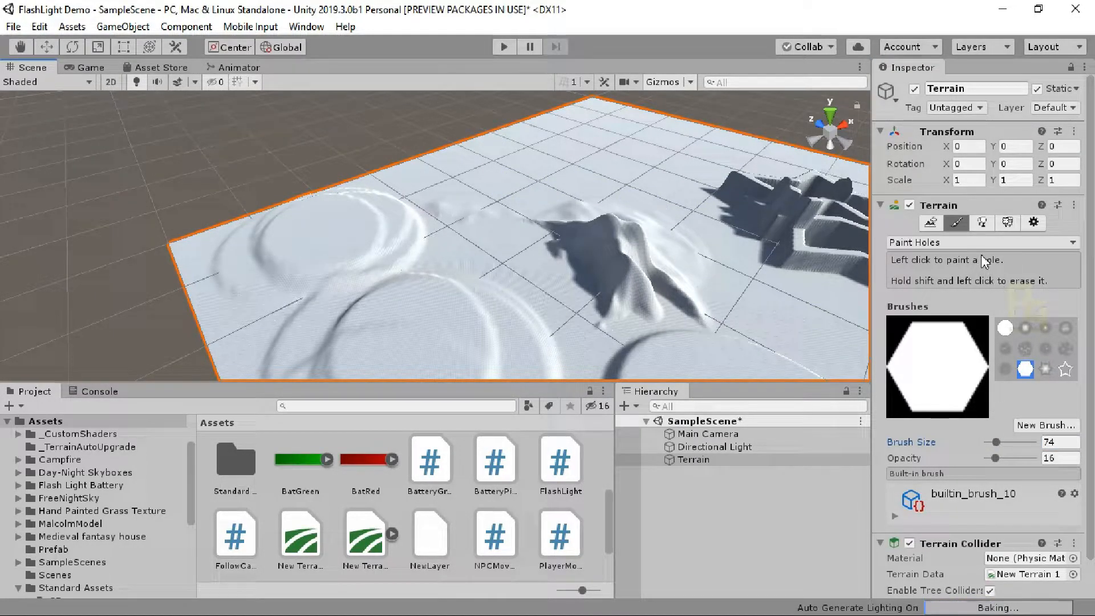
Switch the terrain painting mode from Paint Holes to Paint Texture.
left_click(963, 244)
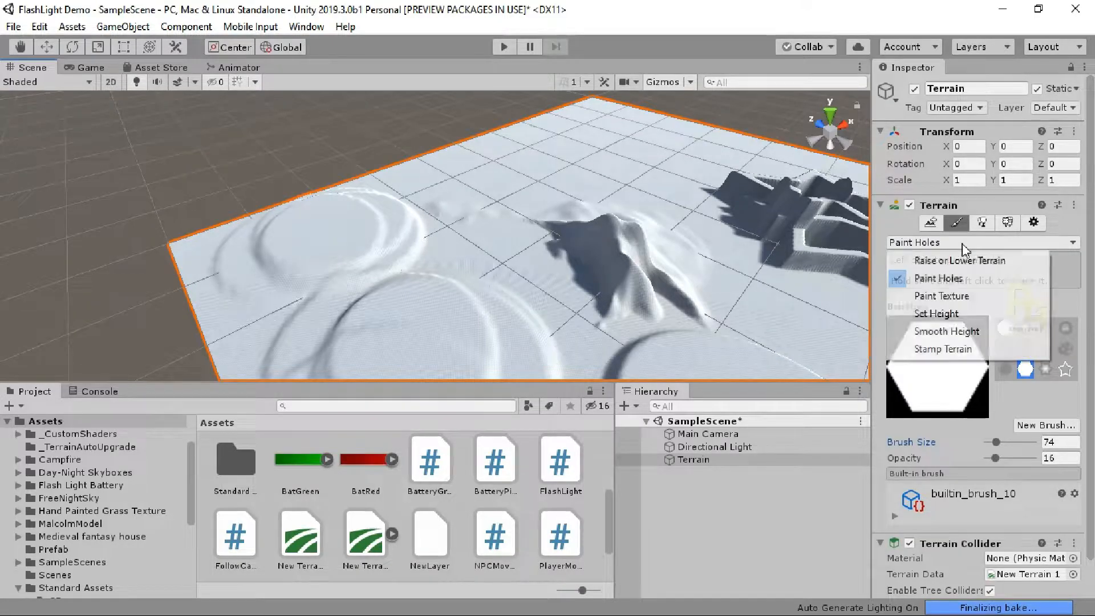
left_click(961, 296)
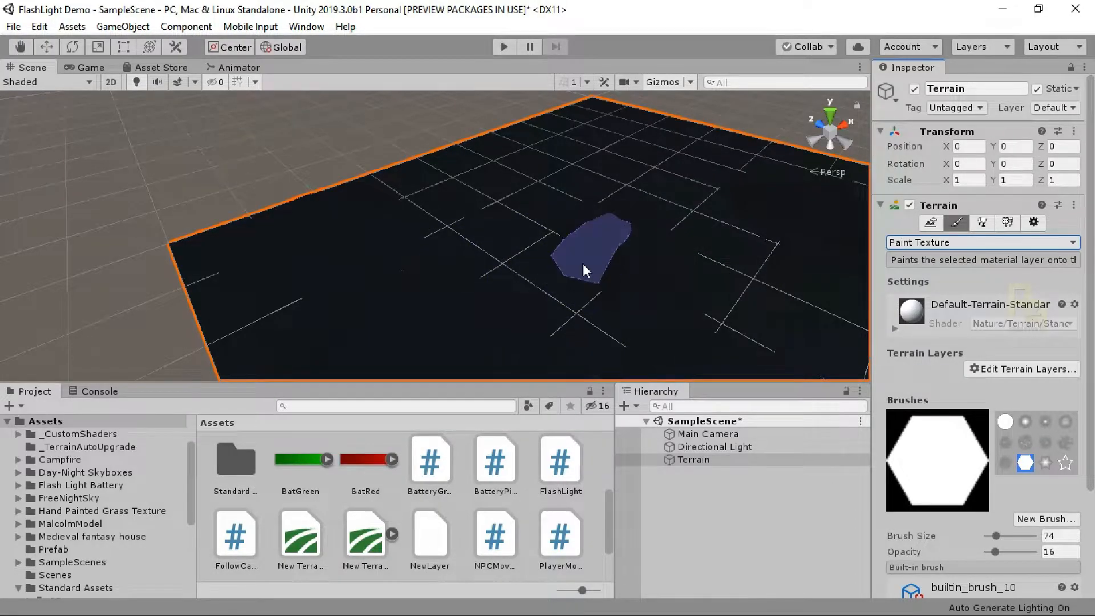
scroll(525, 280, "down", 1)
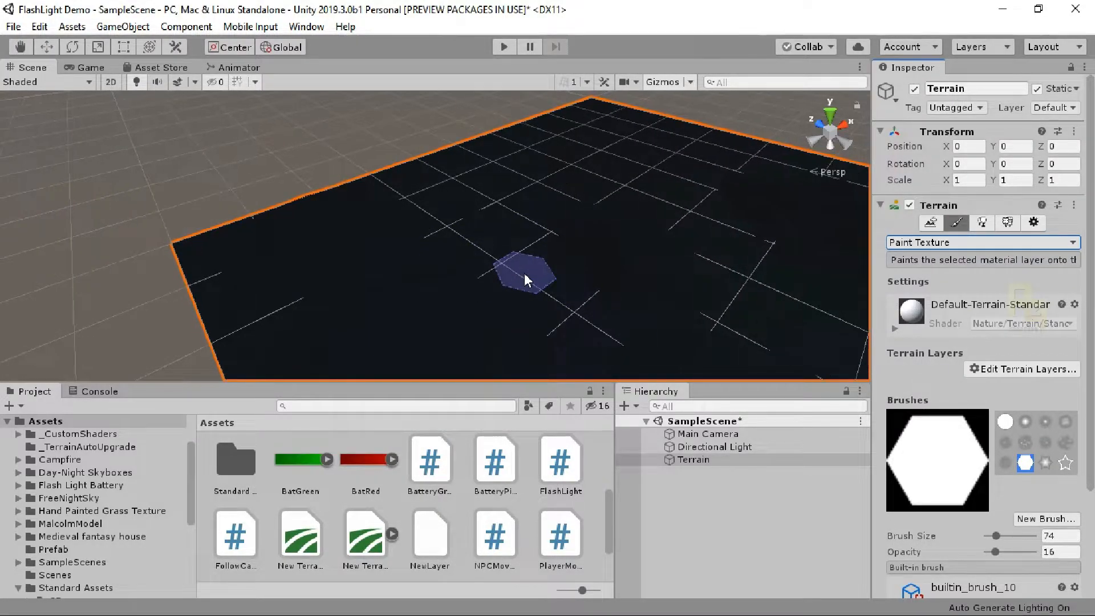
scroll(526, 279, "down", 1)
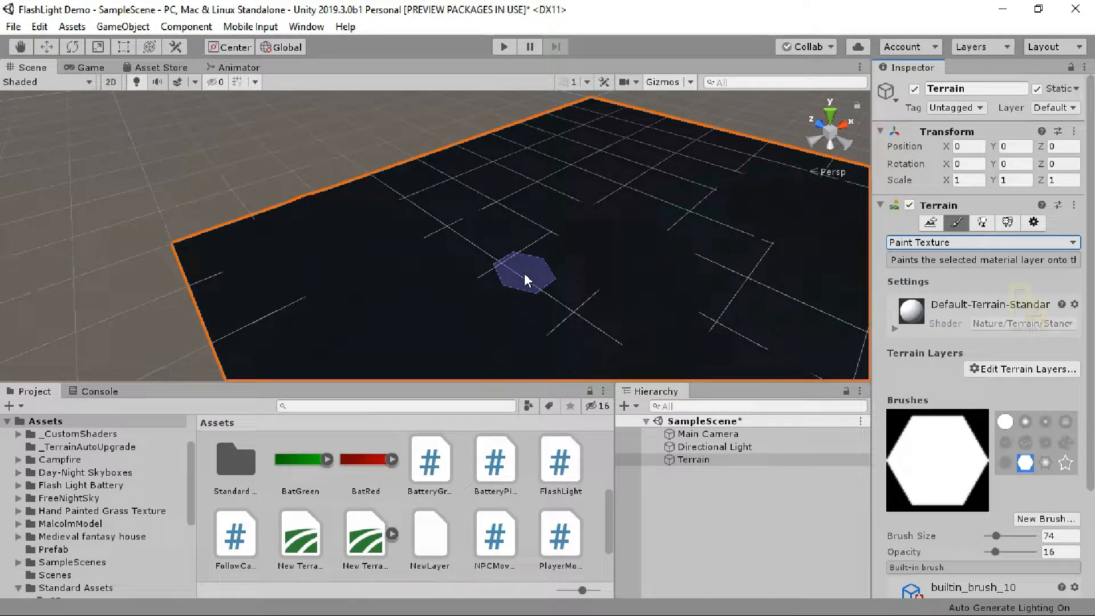
scroll(525, 276, "down", 3)
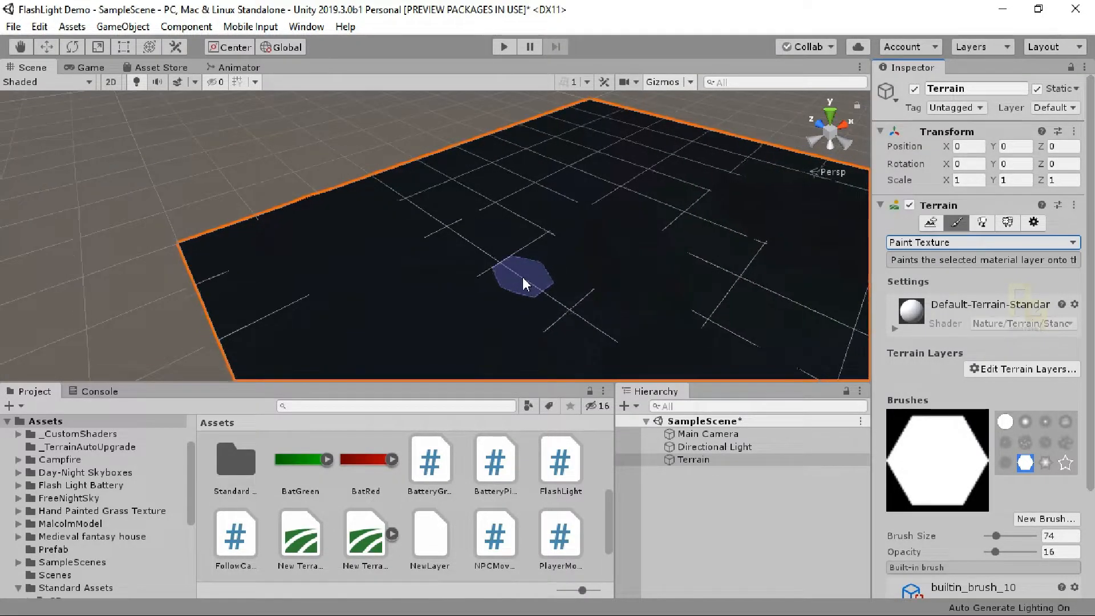
scroll(526, 284, "down", 1)
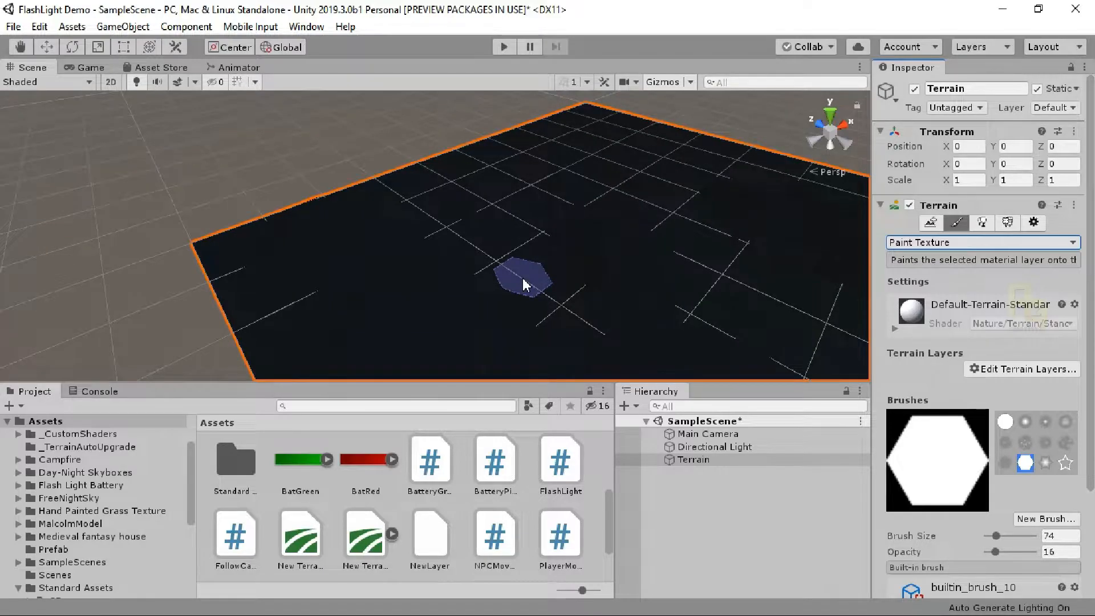
Activate the Move tool and frame the Terrain object in the scene to inspect its shading.
left_click(46, 49)
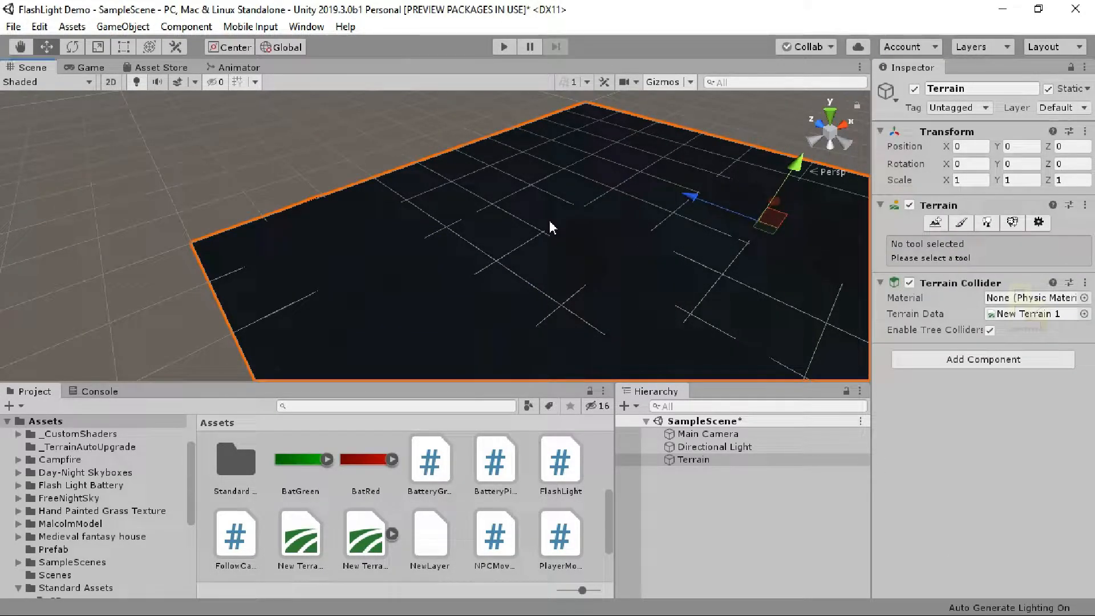
left_click(694, 460)
key("f")
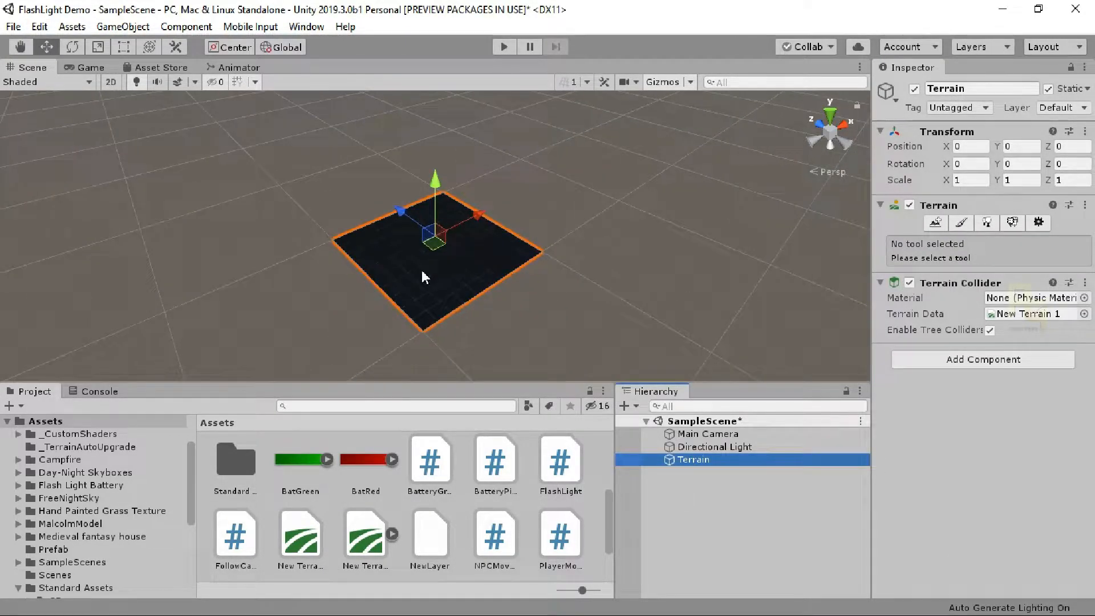
scroll(422, 277, "up", 6)
scroll(422, 273, "down", 2)
scroll(421, 272, "up", 2)
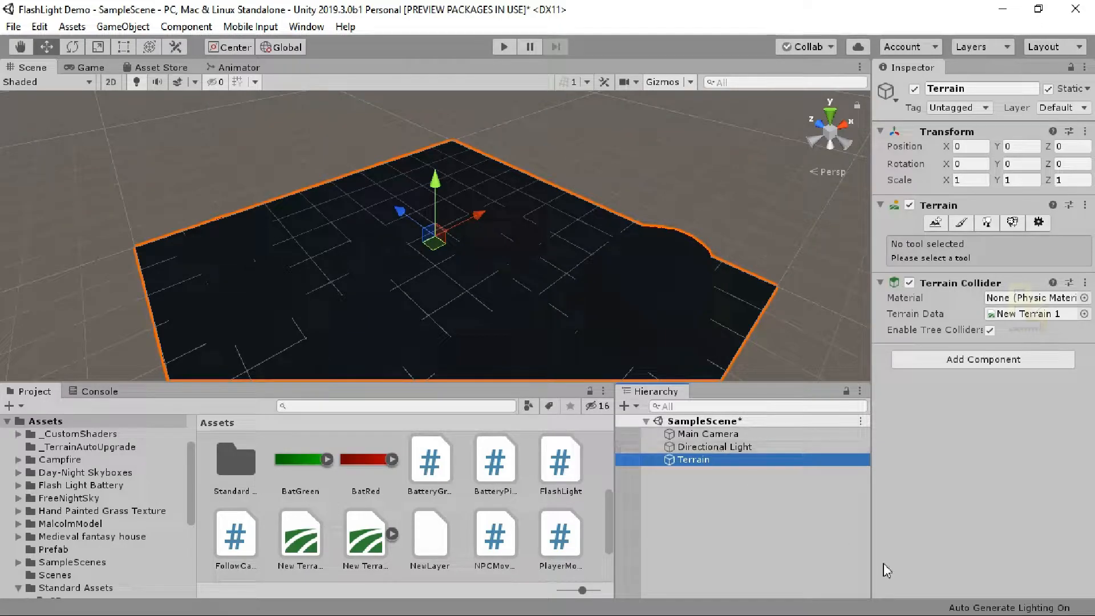
Open the scene's lighting settings and examine the environment, lightmapper choices, realtime lightmaps and other lighting options.
left_click(949, 606)
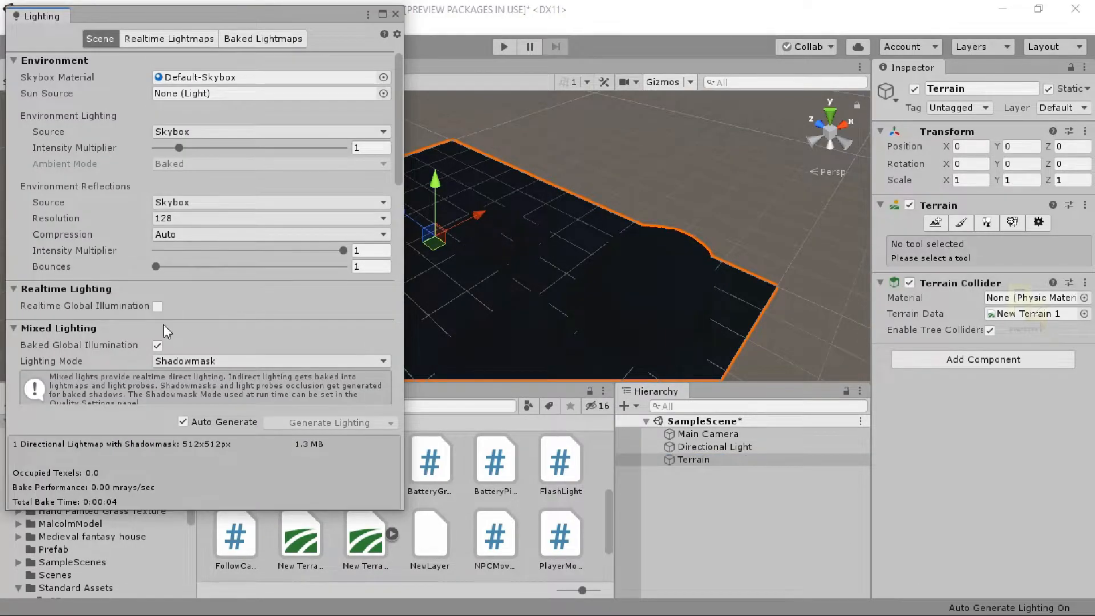
scroll(162, 324, "down", 10)
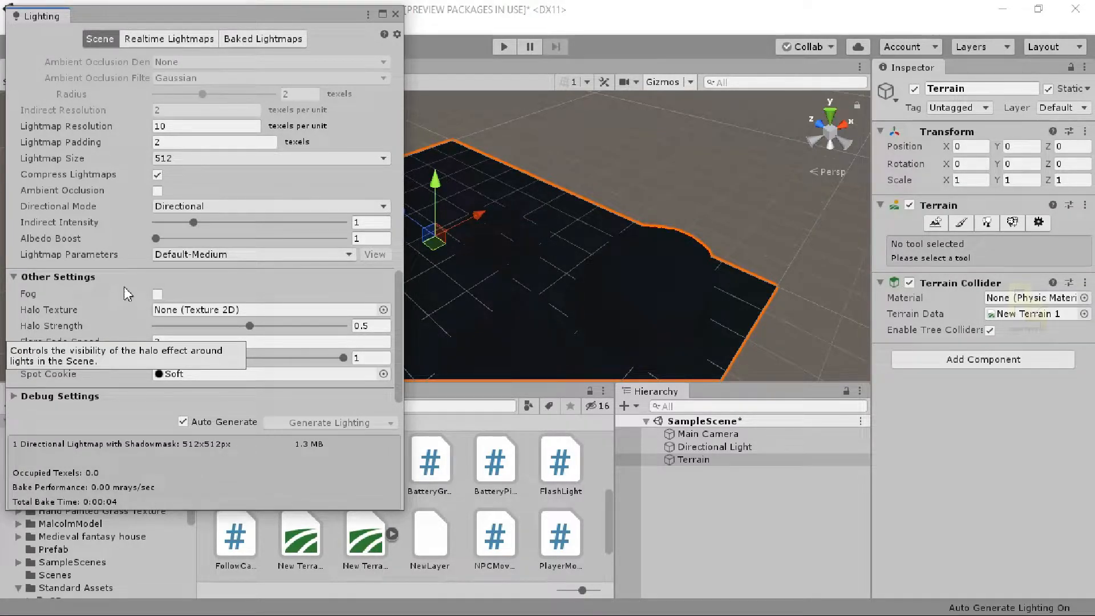
scroll(124, 286, "up", 10)
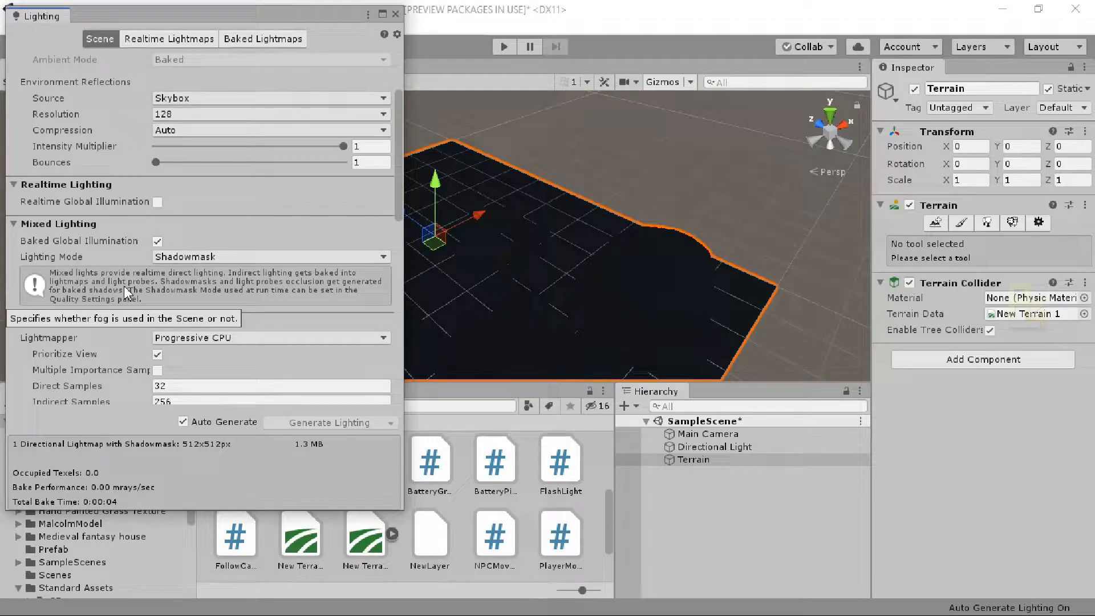
left_click(219, 339)
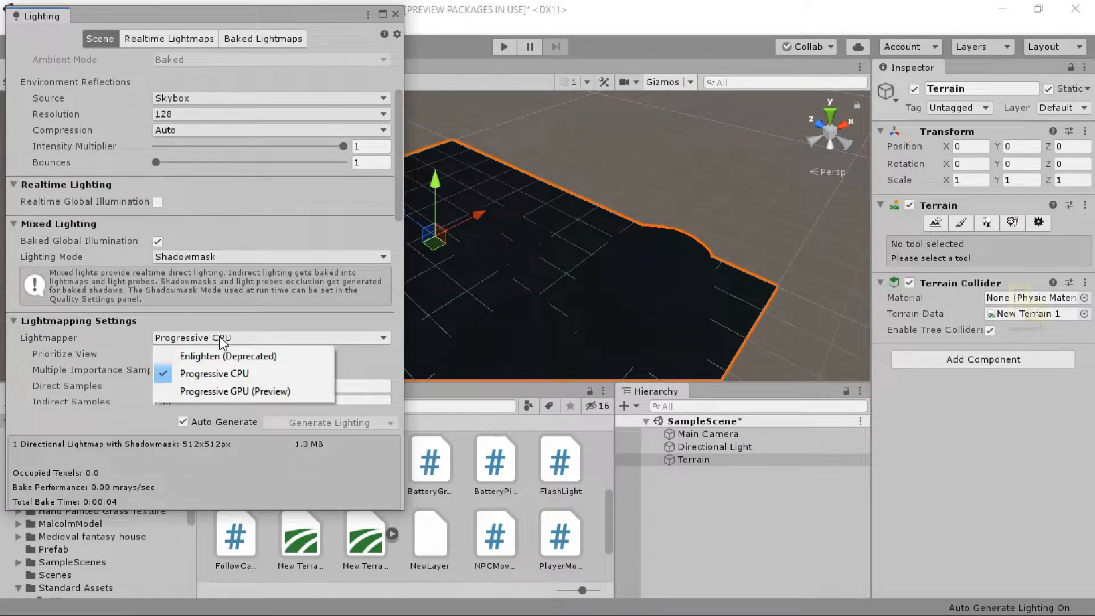
left_click(222, 342)
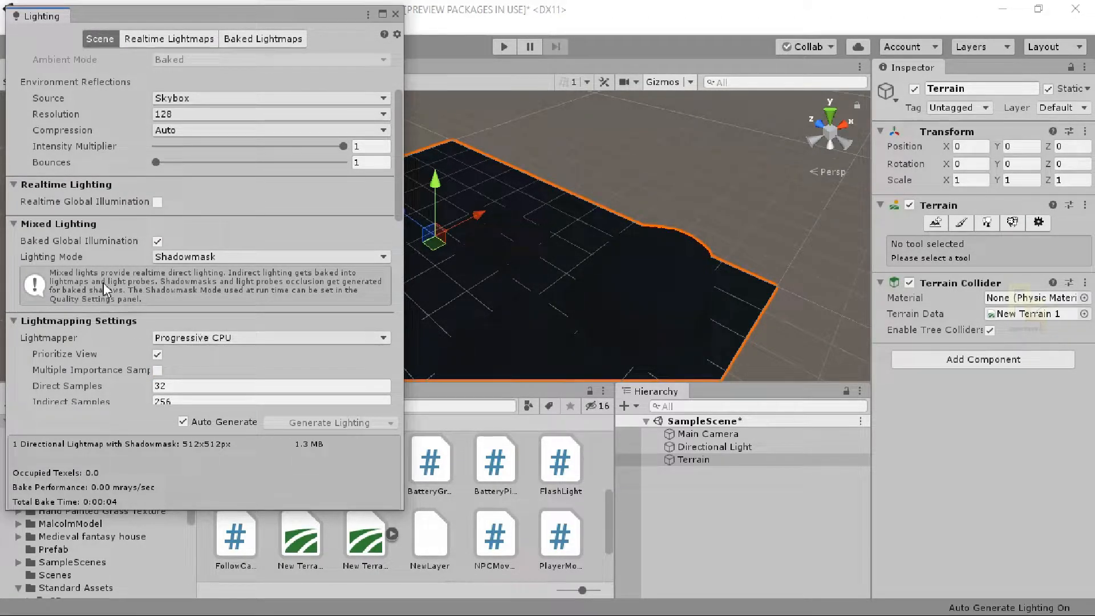
scroll(104, 288, "up", 4)
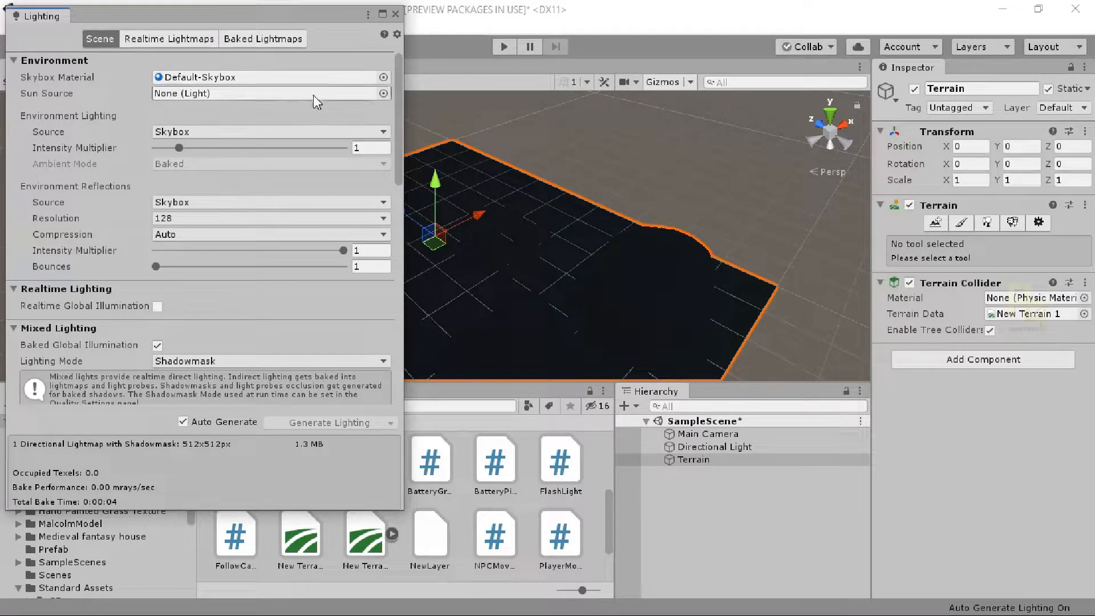
left_click(193, 39)
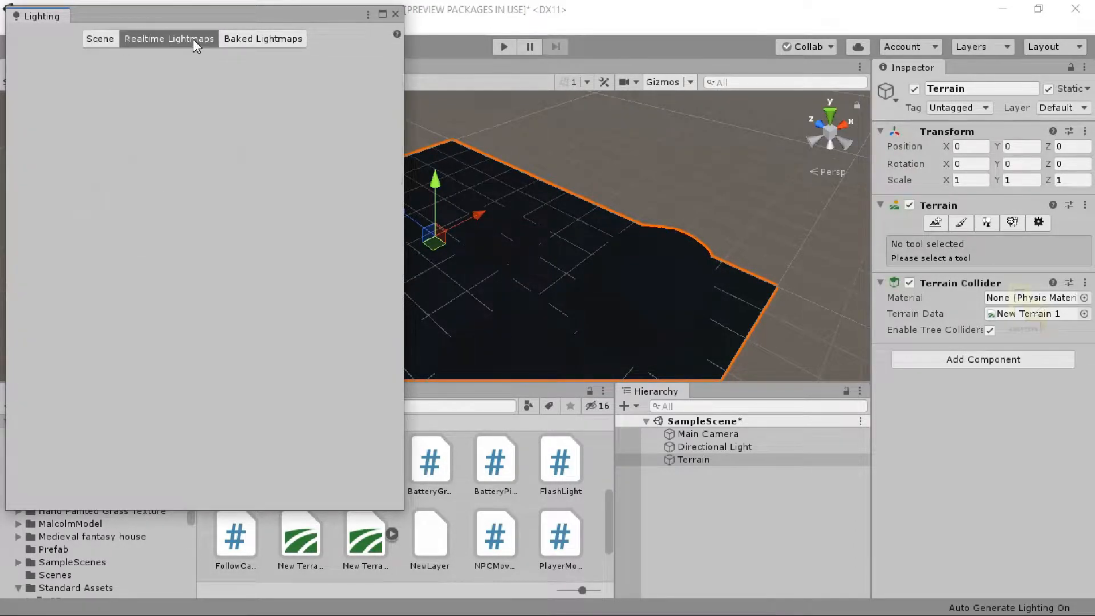
left_click(109, 38)
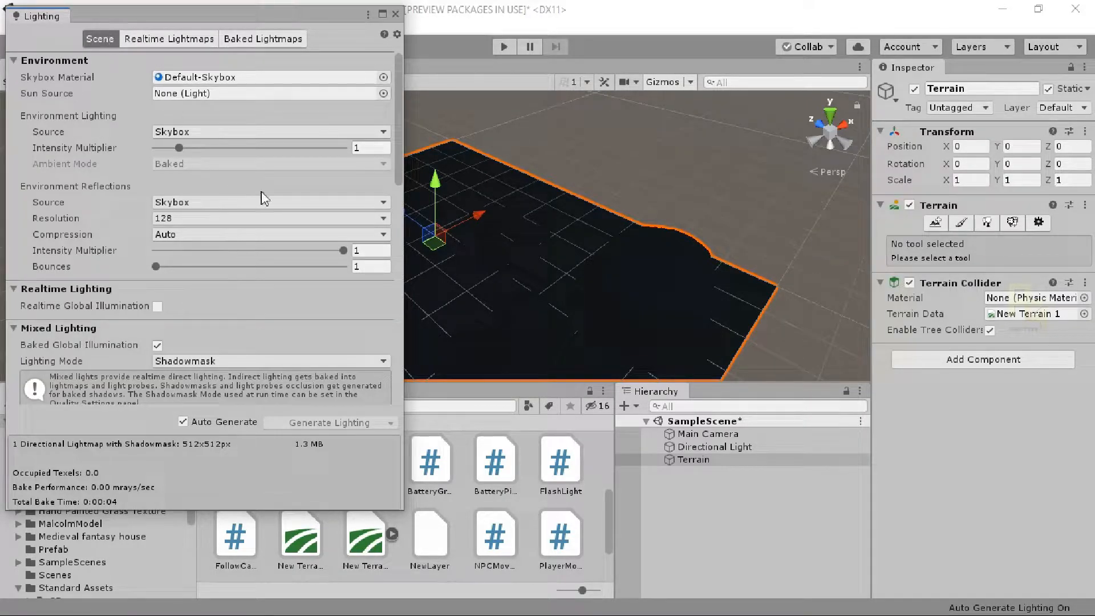
scroll(45, 280, "down", 2)
scroll(46, 279, "down", 15)
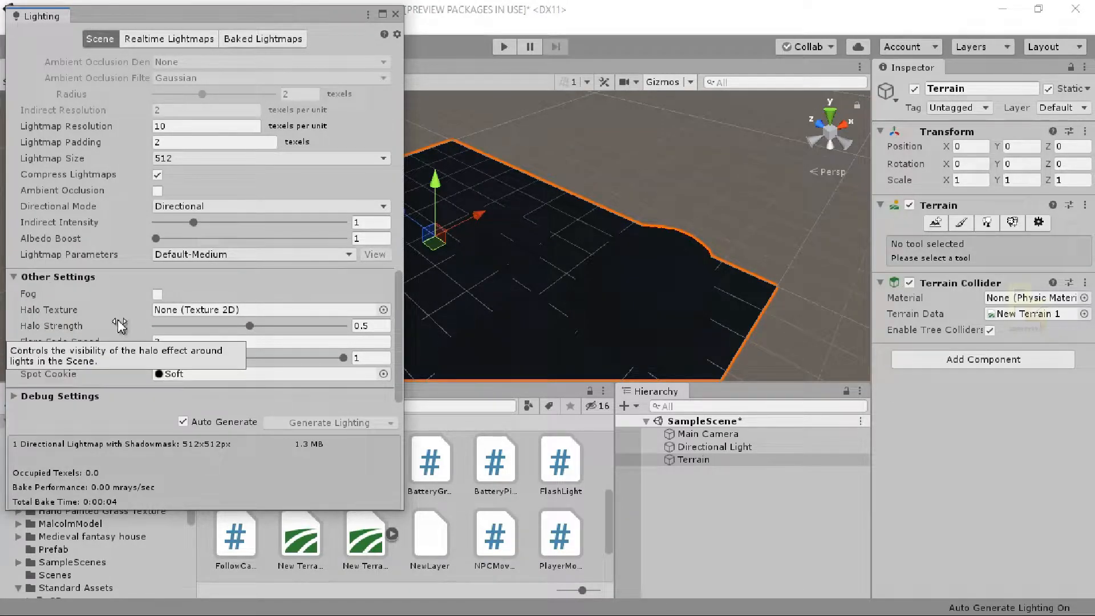
Set the Lightmapper to Progressive GPU (Preview) and close the lighting settings.
scroll(101, 290, "up", 10)
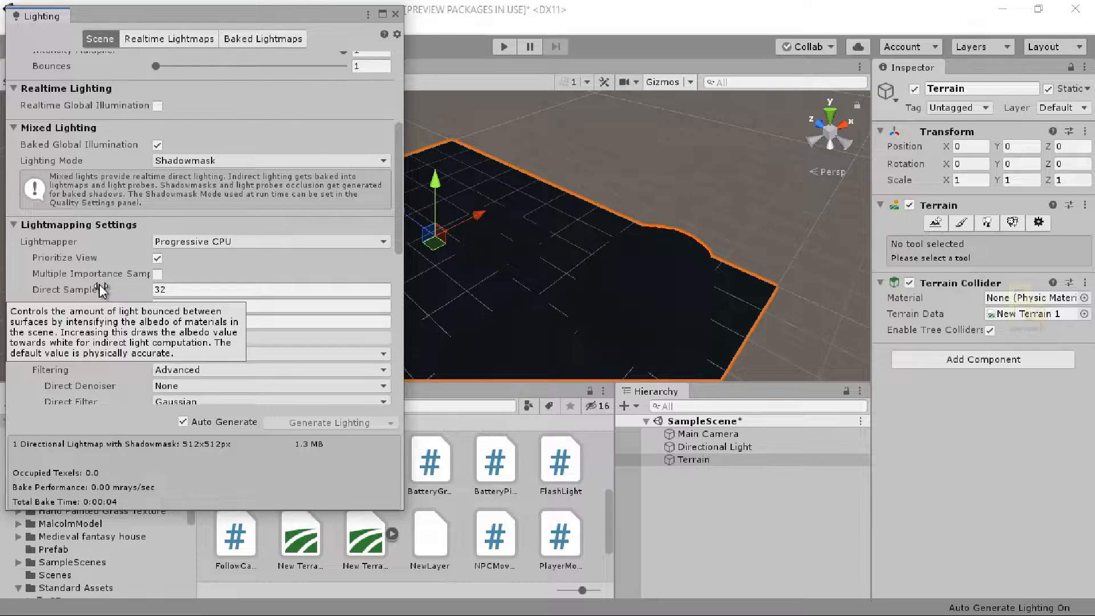
left_click(189, 242)
left_click(206, 295)
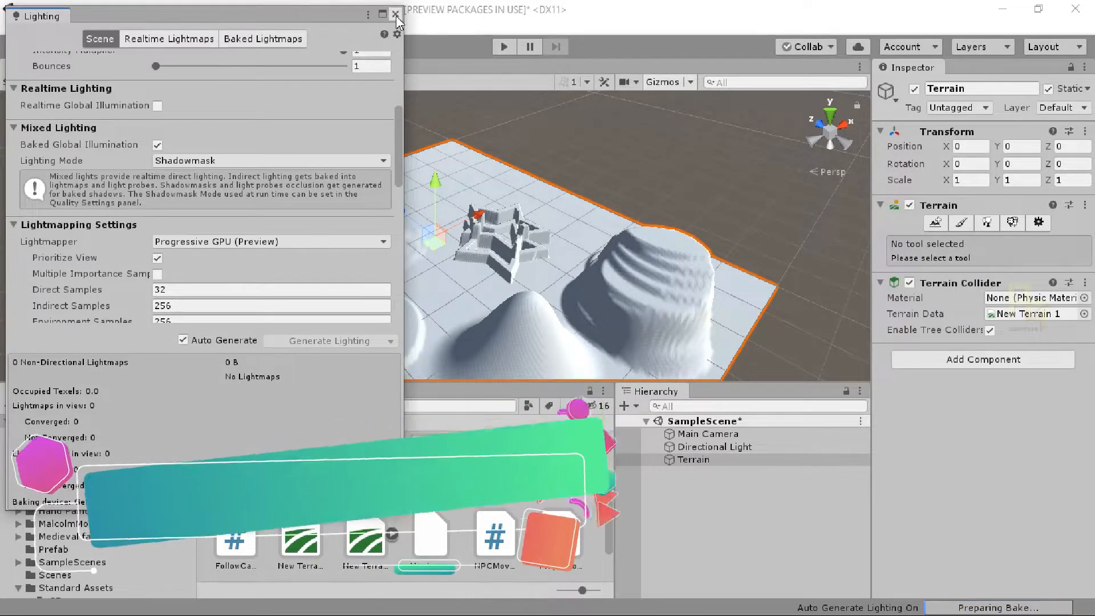
left_click(396, 15)
Return the terrain to Paint Texture mode and choose the soft round brush builtin_brush_2.
scroll(331, 283, "up", 3)
left_click_drag(344, 287, 404, 293, "alt")
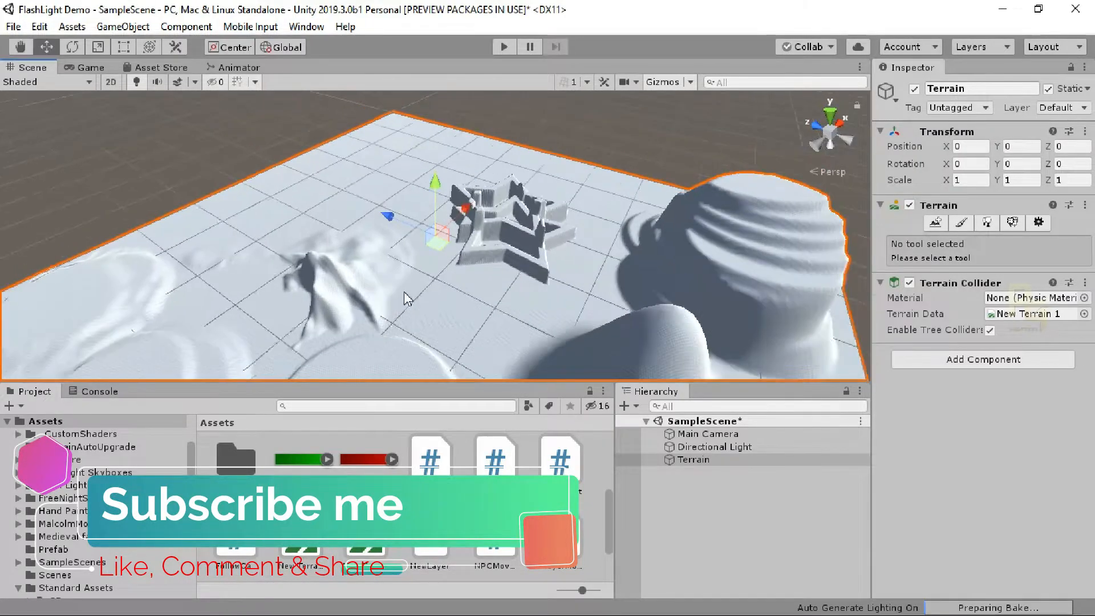
scroll(402, 294, "down", 3)
middle_click_drag(398, 297, 439, 259)
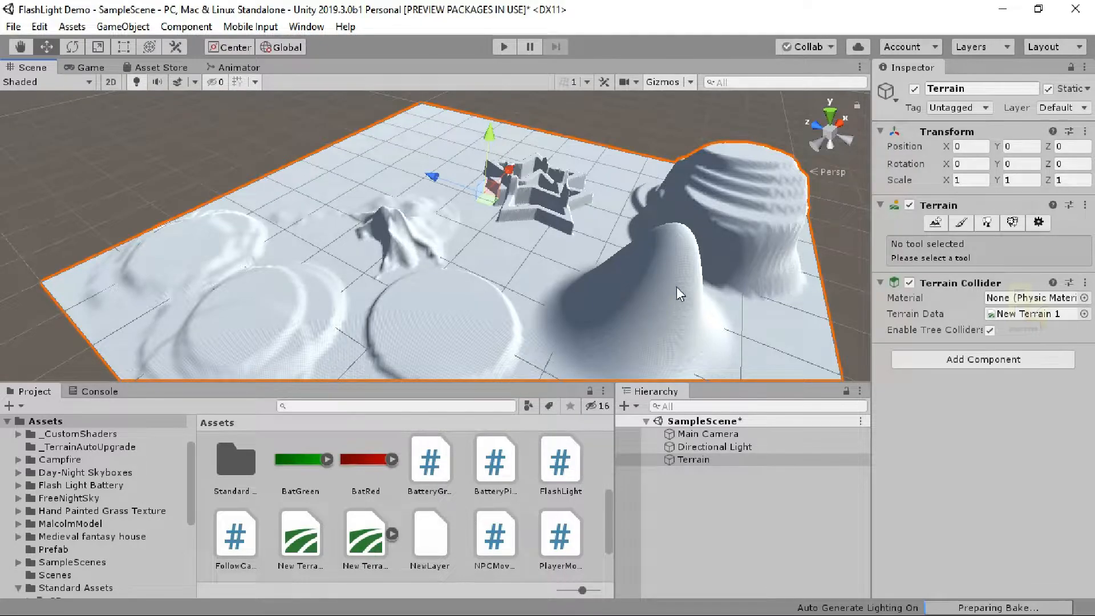
left_click(961, 222)
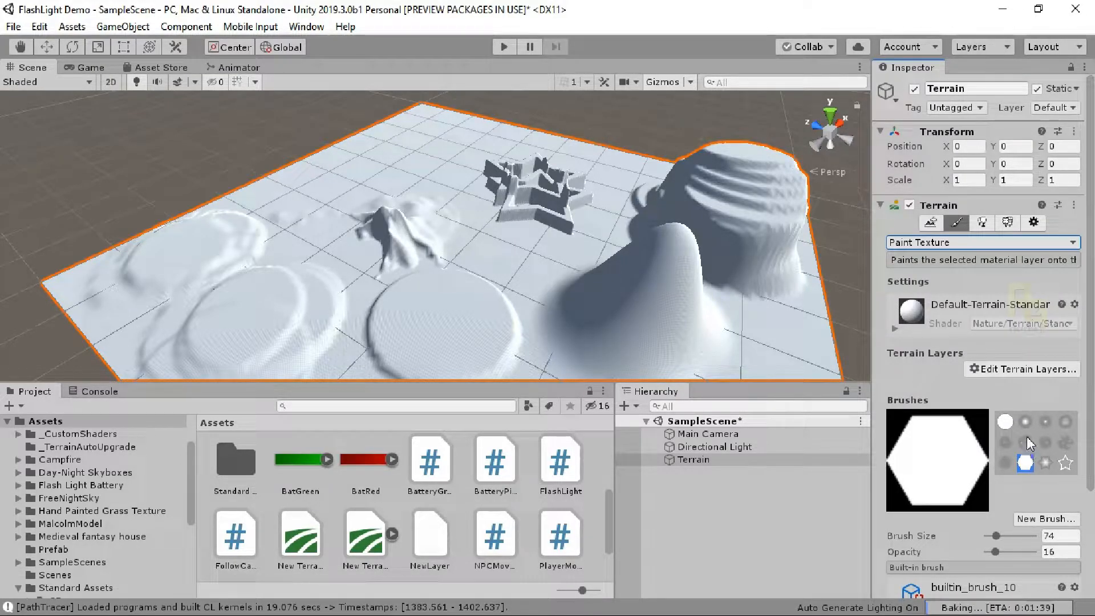
left_click(1025, 422)
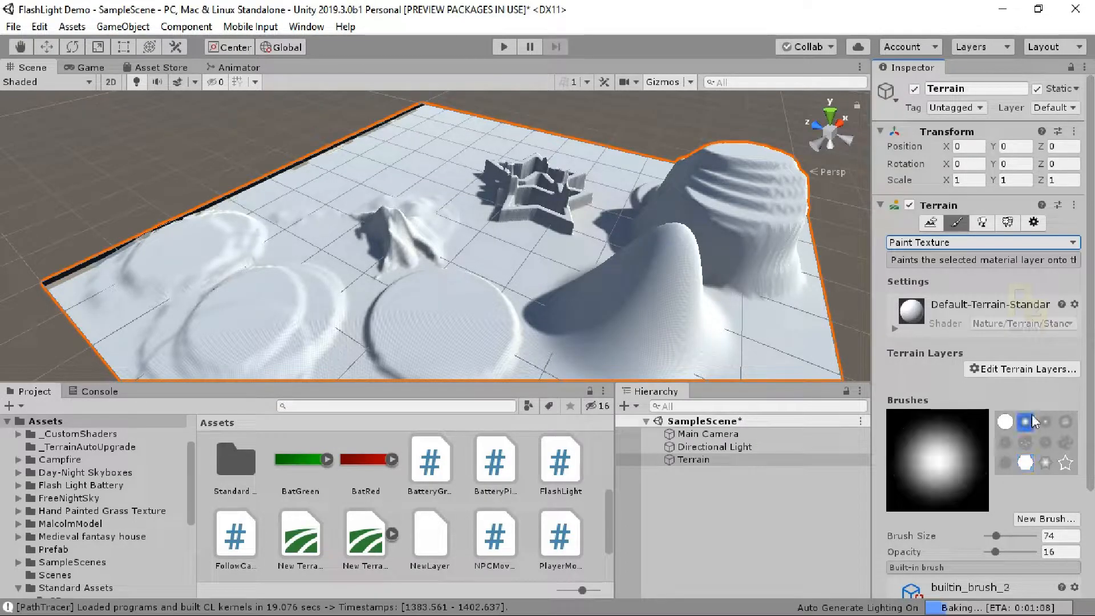
Create a new terrain layer with the GrassHillAlbedo texture, searching the textures for "gr".
left_click(1012, 369)
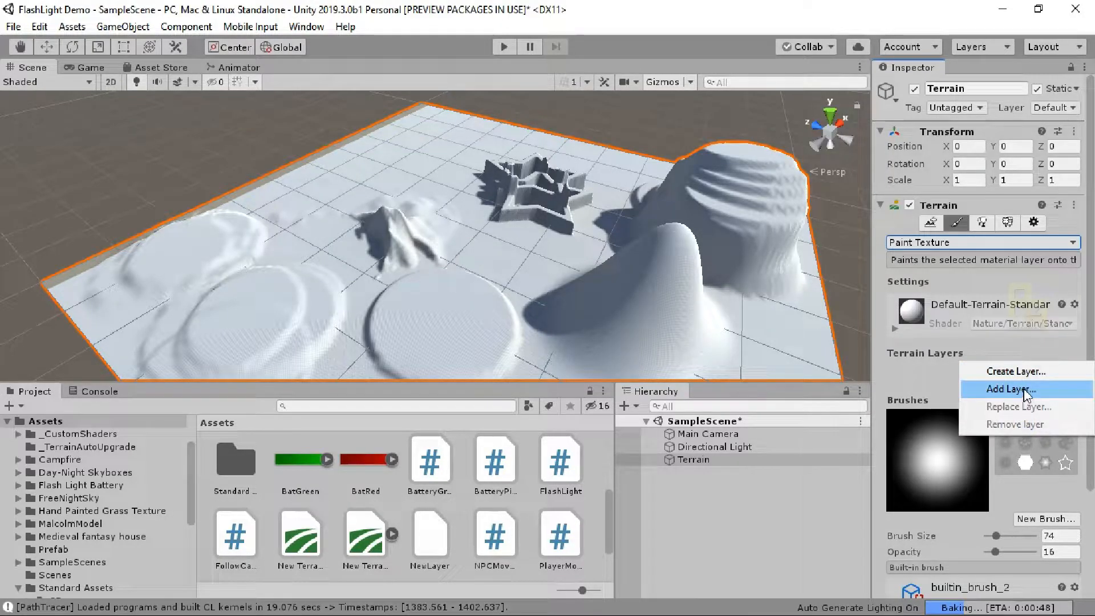
left_click(1014, 371)
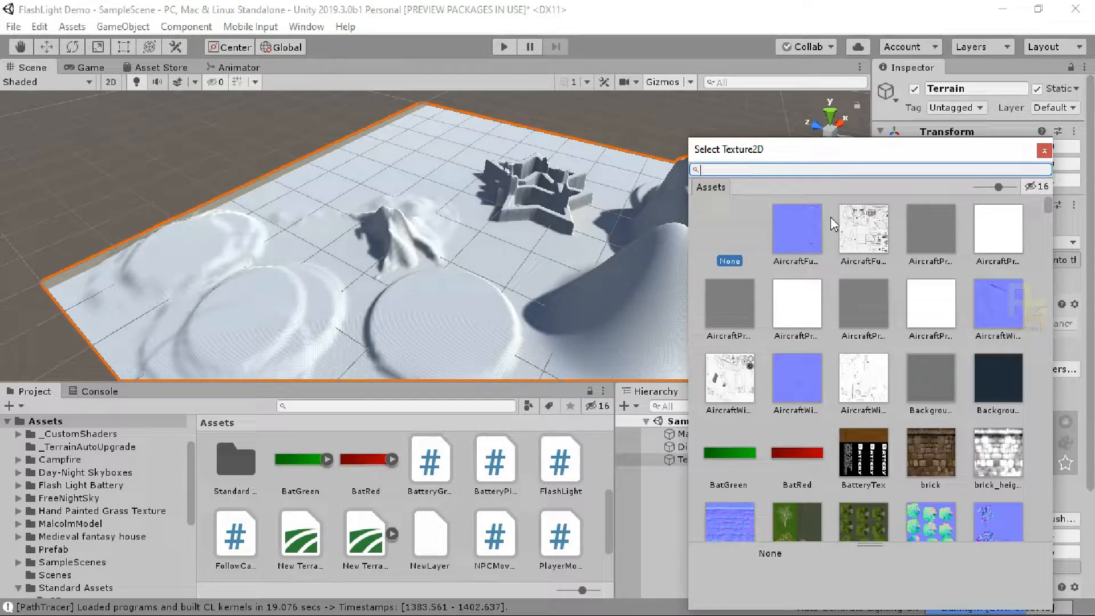
type("g")
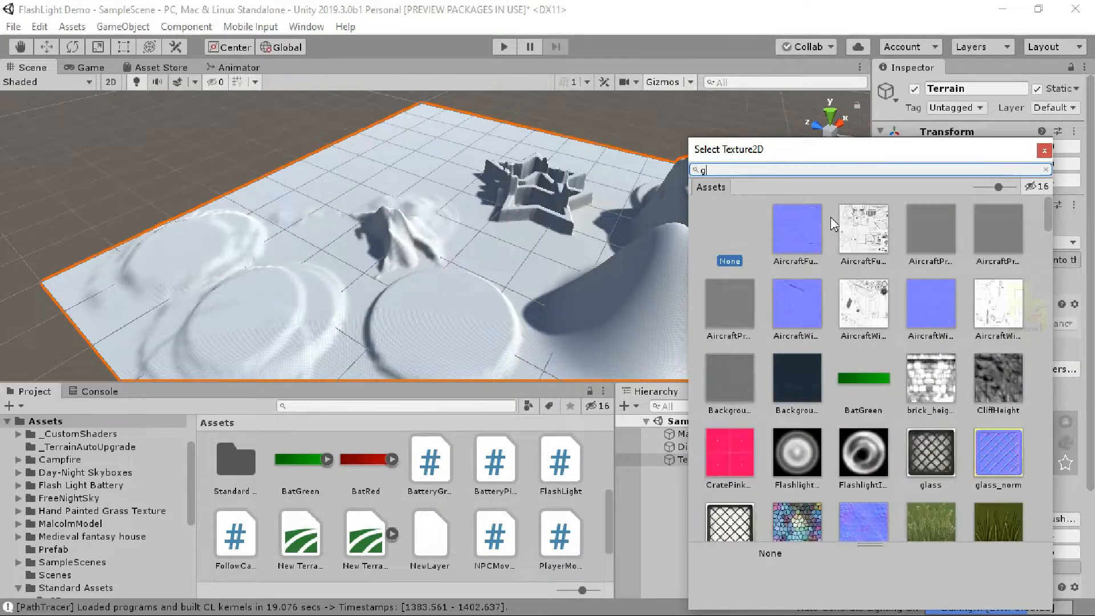
type("r")
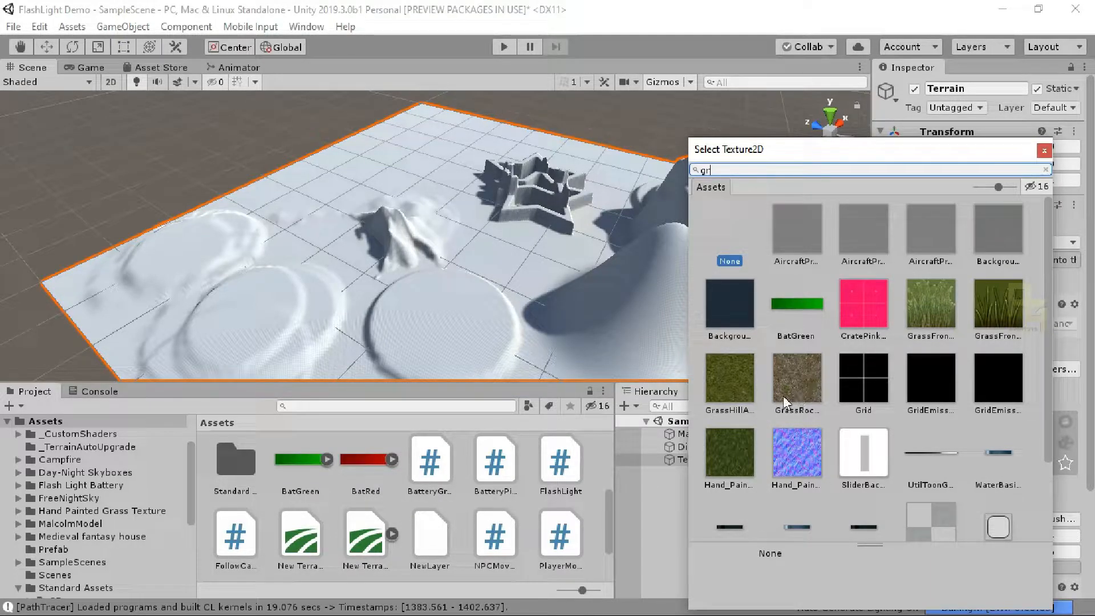
left_click(732, 399)
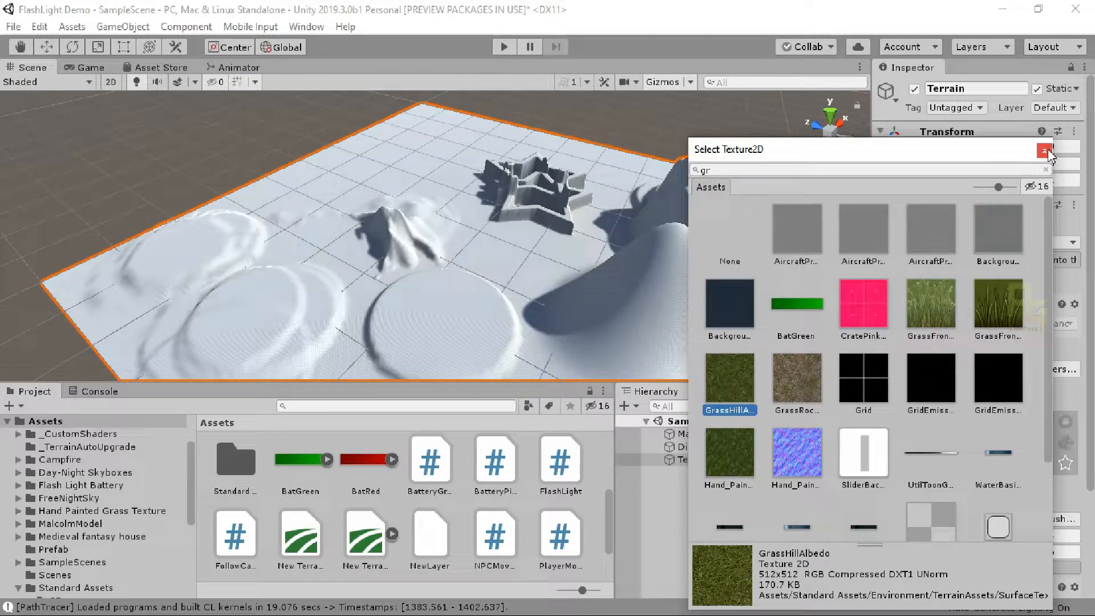
left_click(1045, 151)
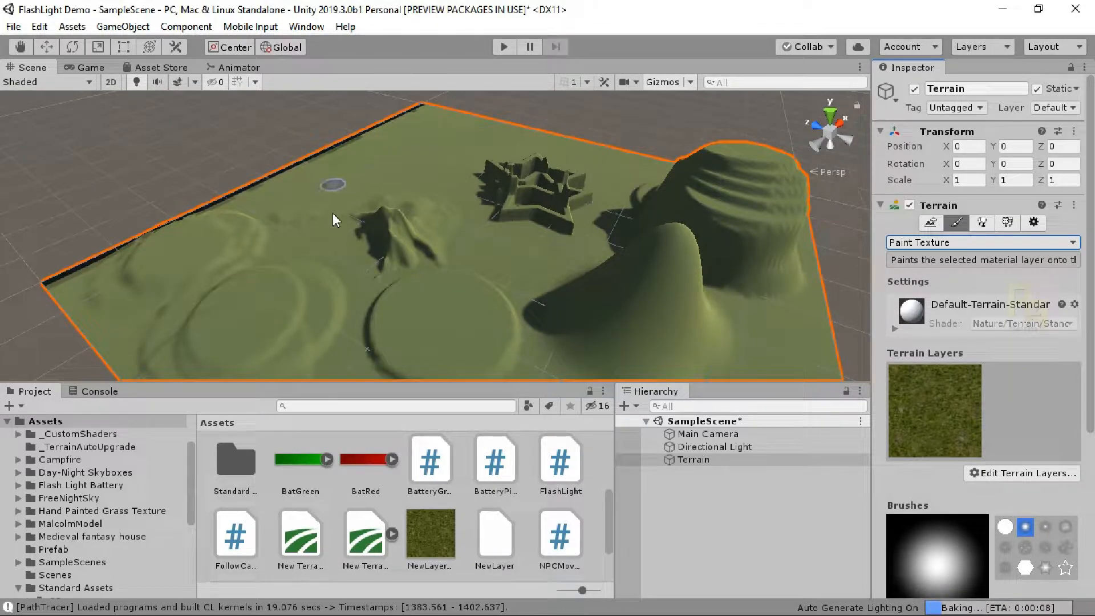
scroll(339, 228, "up", 5)
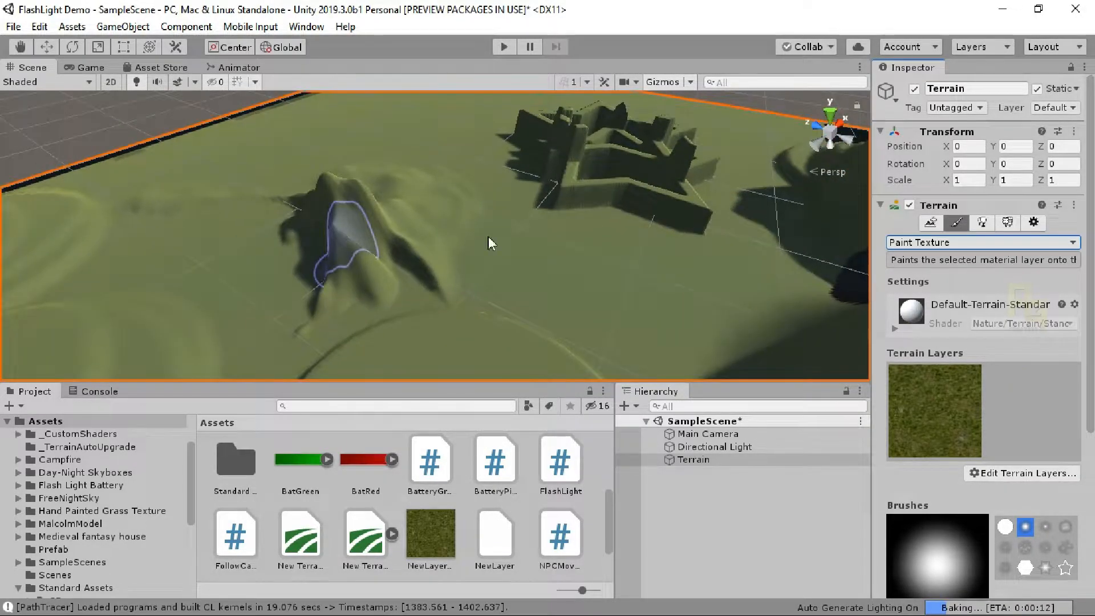
scroll(491, 256, "up", 6)
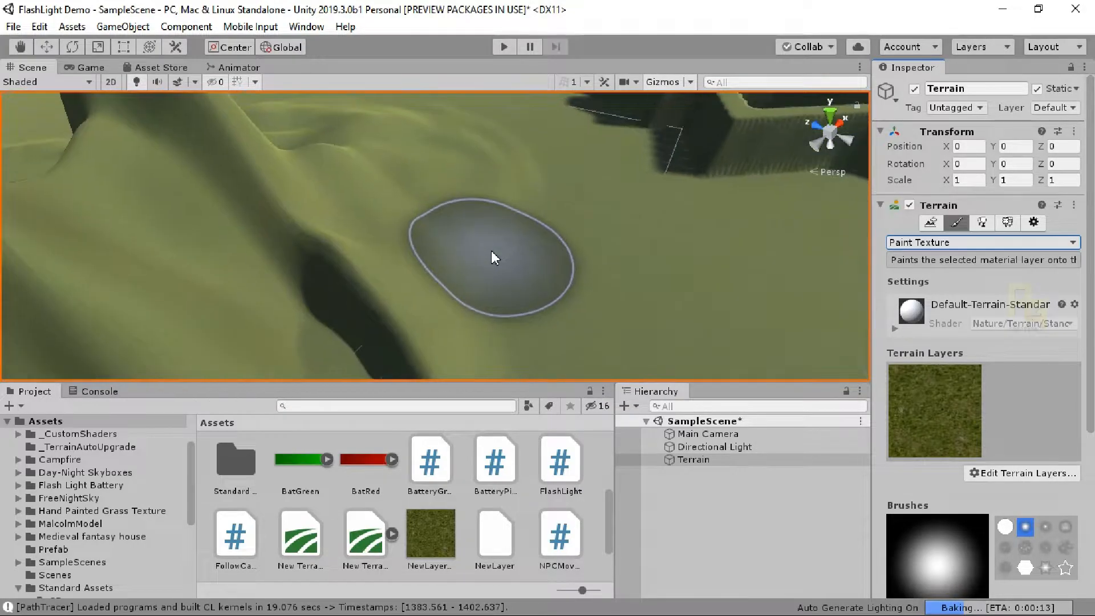
scroll(492, 252, "up", 3)
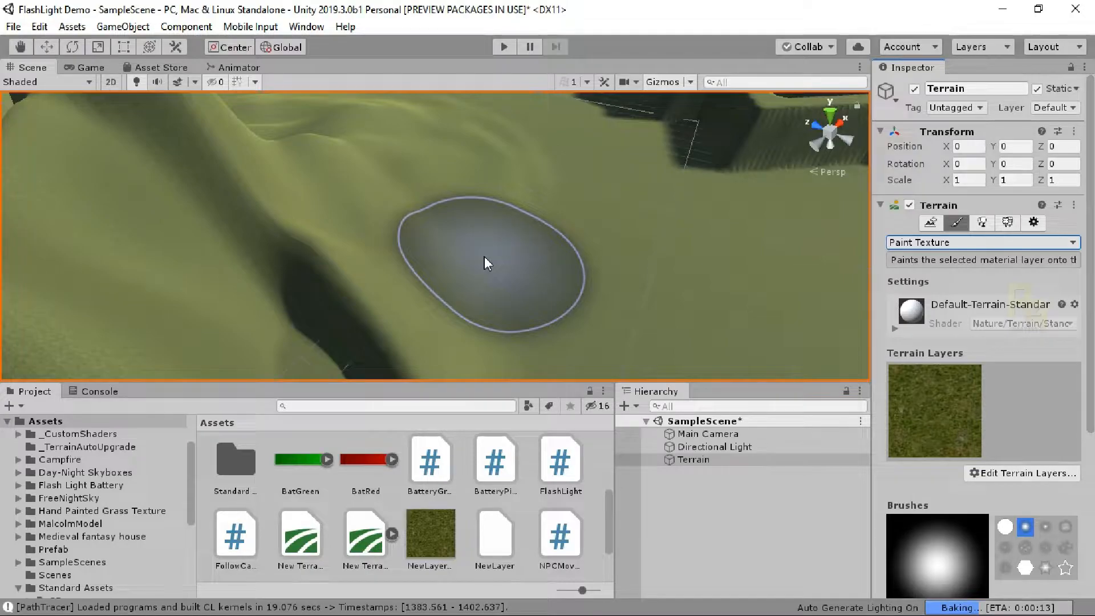
scroll(499, 223, "down", 8)
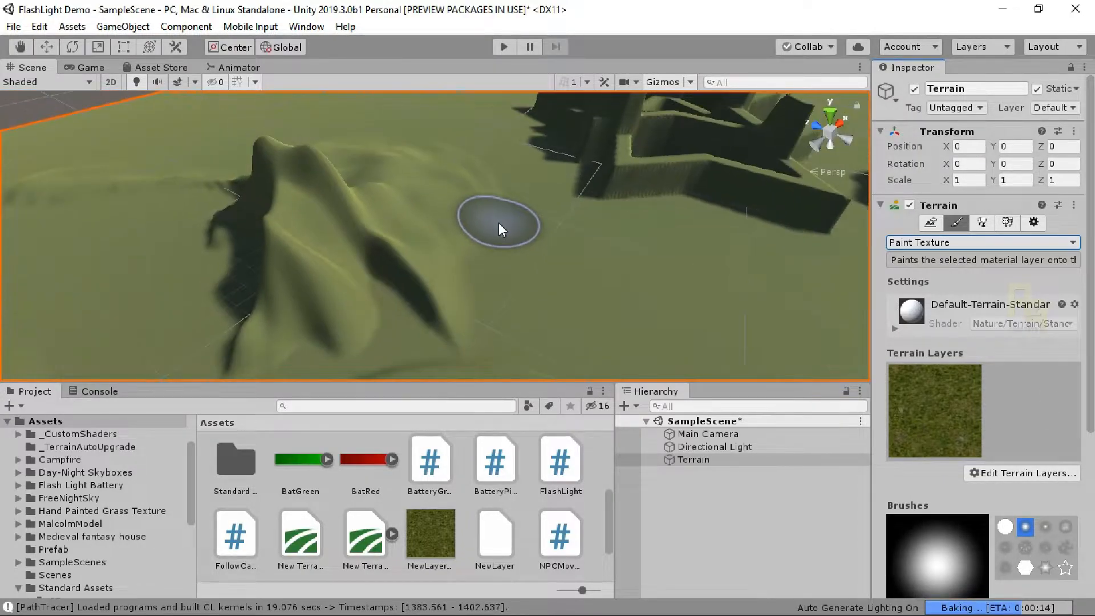
middle_click_drag(418, 231, 537, 224)
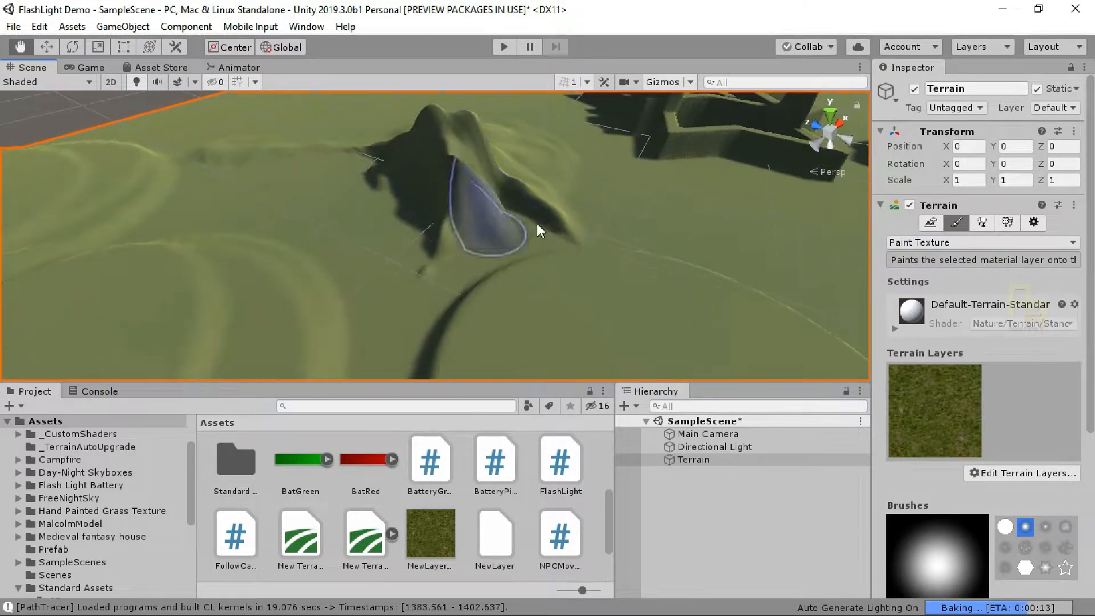
left_click(1048, 473)
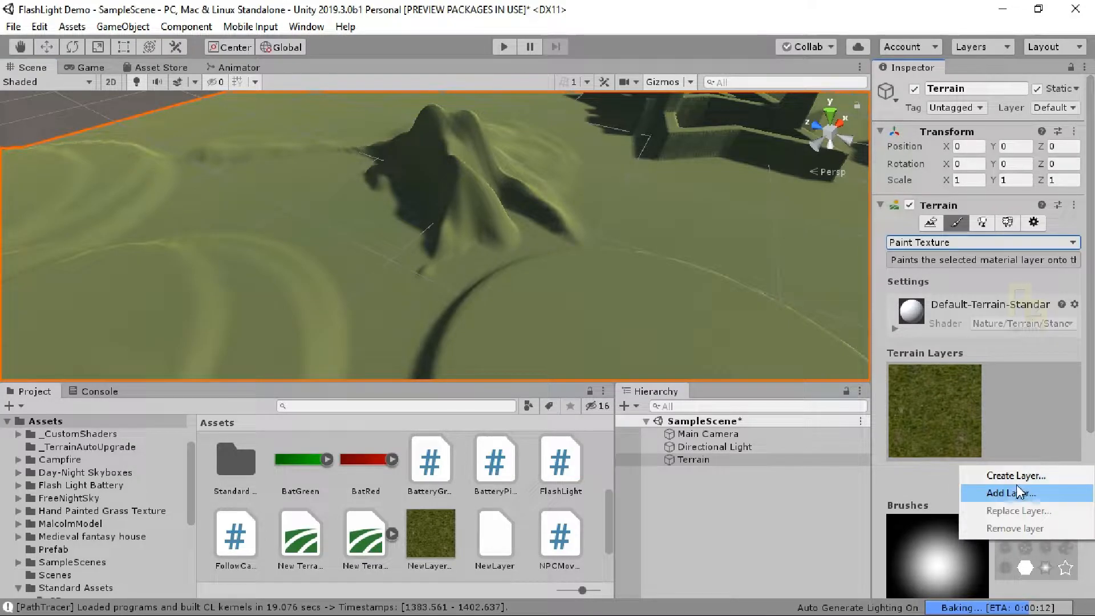
left_click(1020, 494)
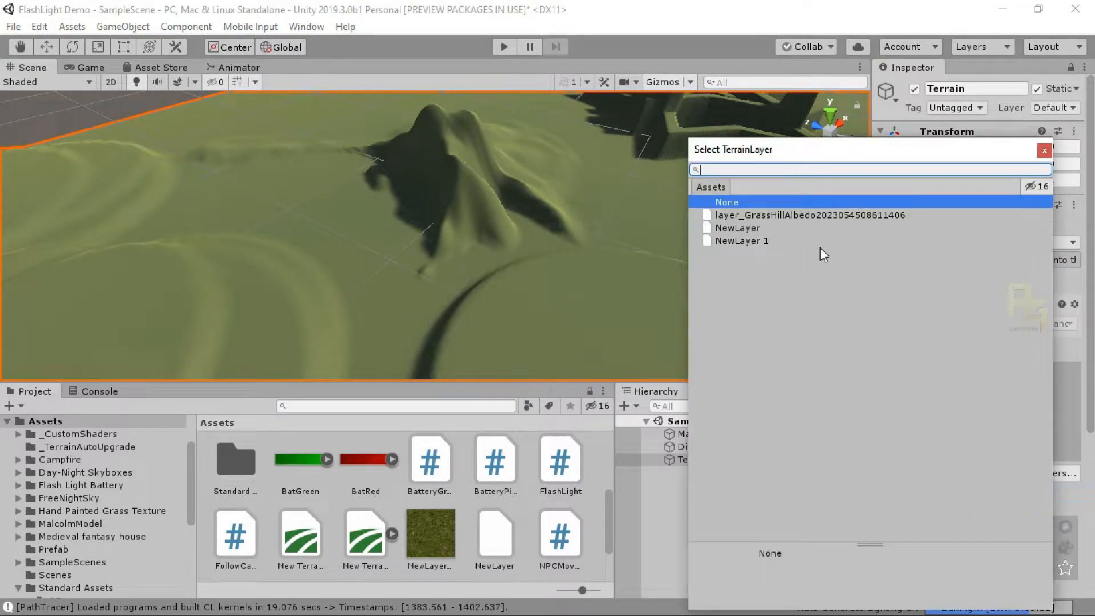
left_click(1045, 150)
Create a second terrain layer with the GrassRockyAlbedo texture, searching the textures for "gra".
left_click(1048, 471)
left_click(1005, 477)
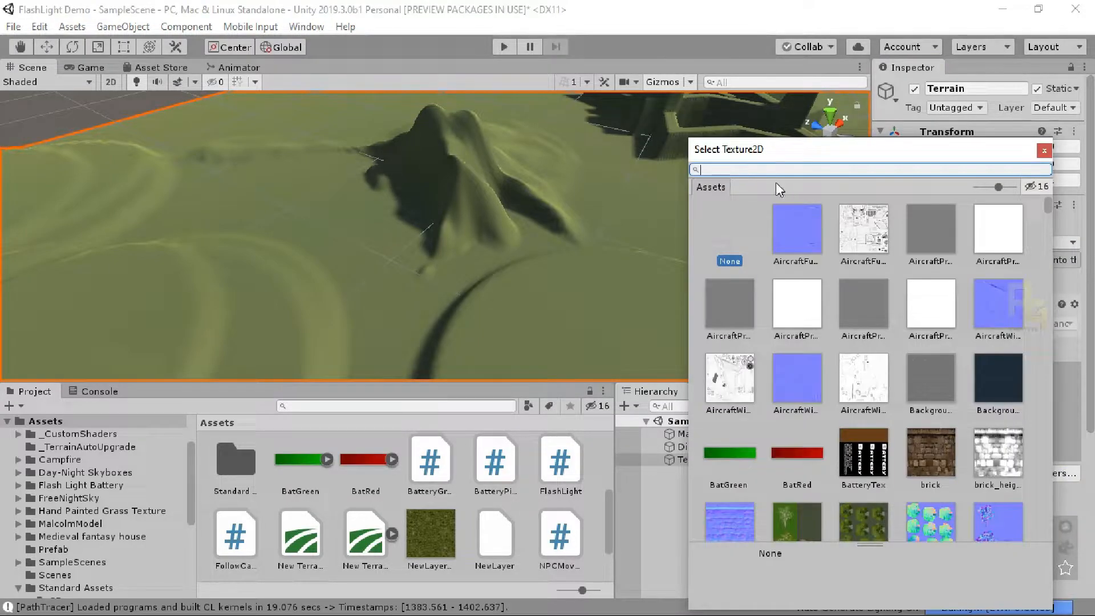
type("gra")
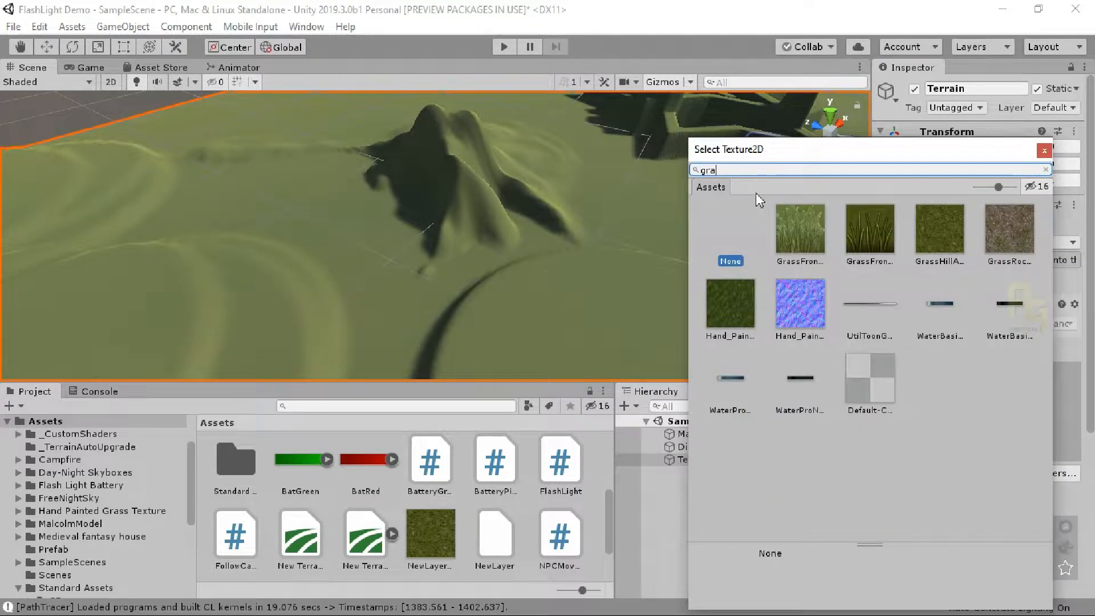
left_click(996, 248)
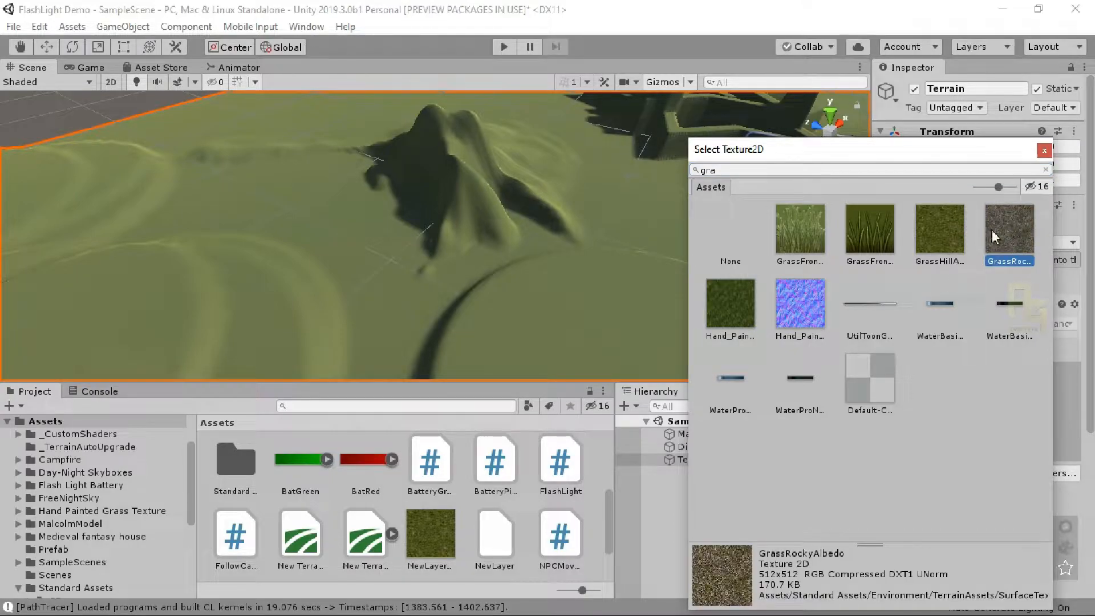
left_click(1043, 150)
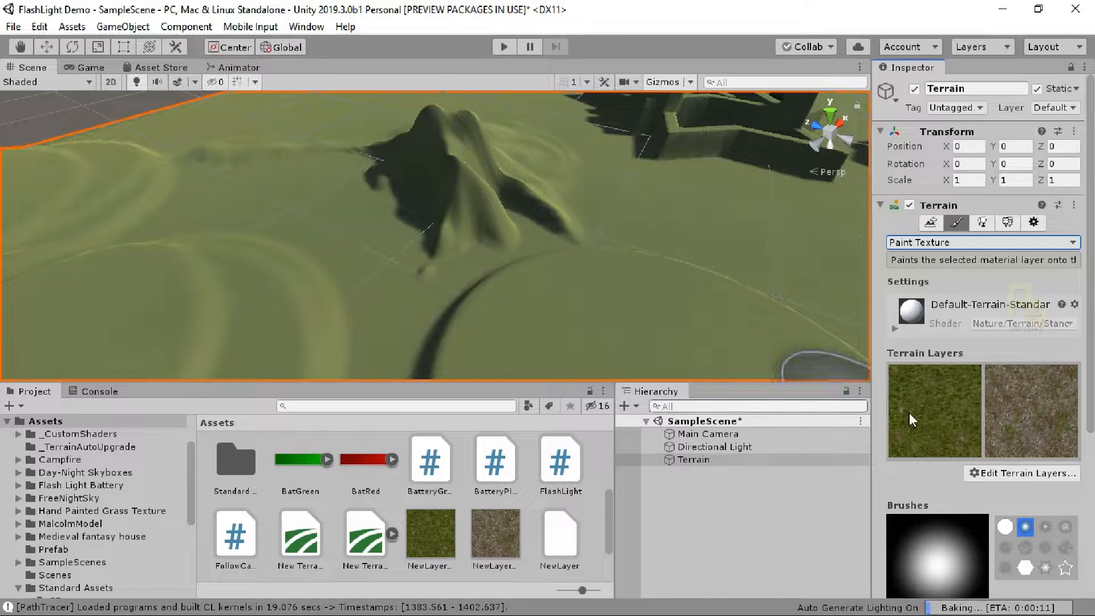
Select the rocky grass terrain layer and paint it across the far part of the raised round plateau.
left_click(946, 411)
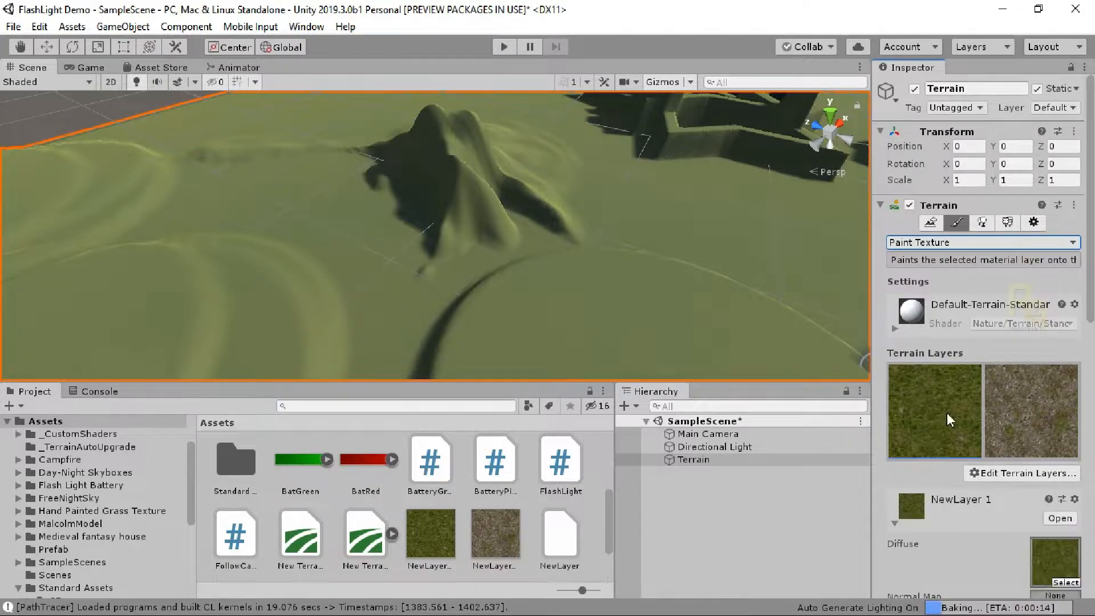
left_click(1031, 410)
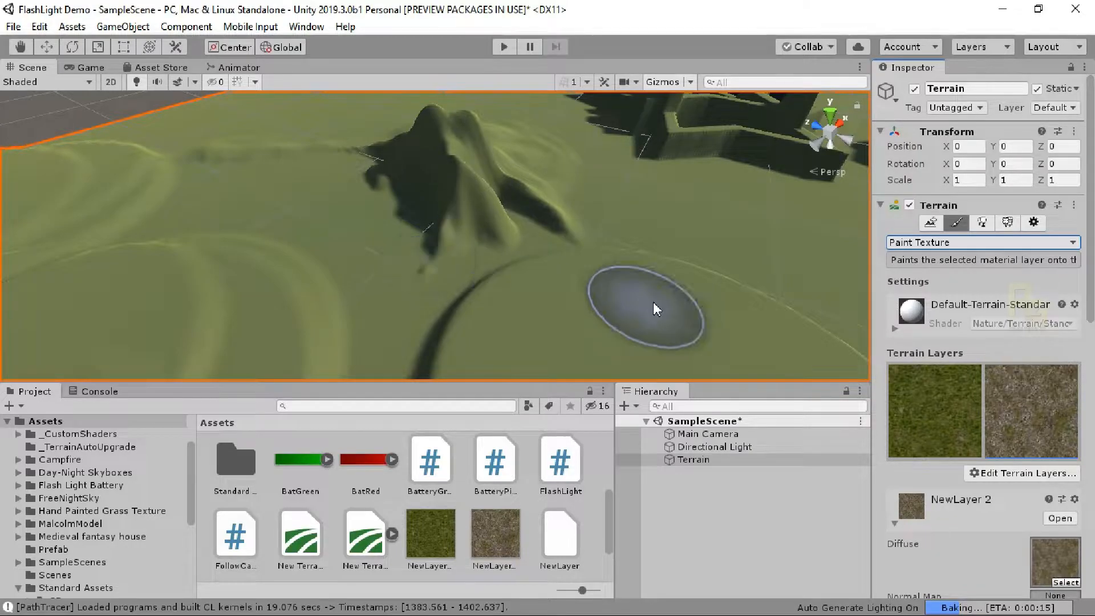
mouse_move(614, 297)
left_mouse_down()
mouse_move(557, 283)
mouse_move(639, 303)
mouse_move(672, 277)
mouse_move(598, 261)
mouse_move(548, 330)
mouse_move(483, 324)
mouse_move(513, 268)
mouse_move(652, 290)
mouse_move(701, 280)
mouse_move(695, 320)
left_mouse_up()
scroll(641, 310, "down", 2)
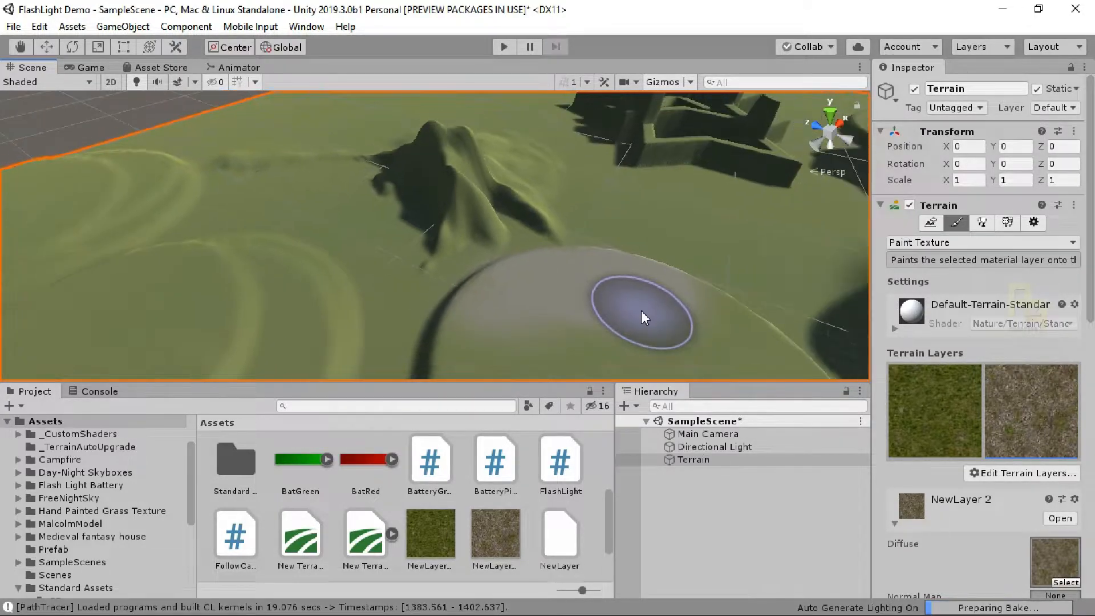
mouse_move(581, 301)
middle_mouse_down()
mouse_move(572, 237)
mouse_move(566, 263)
middle_mouse_up()
left_click_drag(601, 276, 660, 286, "alt")
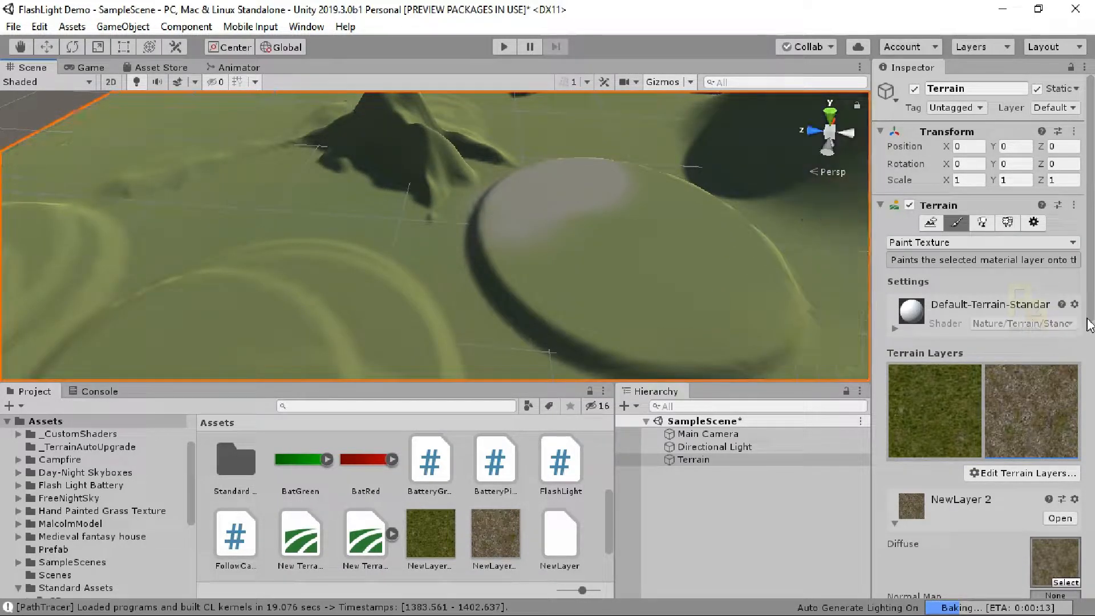
scroll(1077, 342, "down", 5)
scroll(1085, 461, "down", 3)
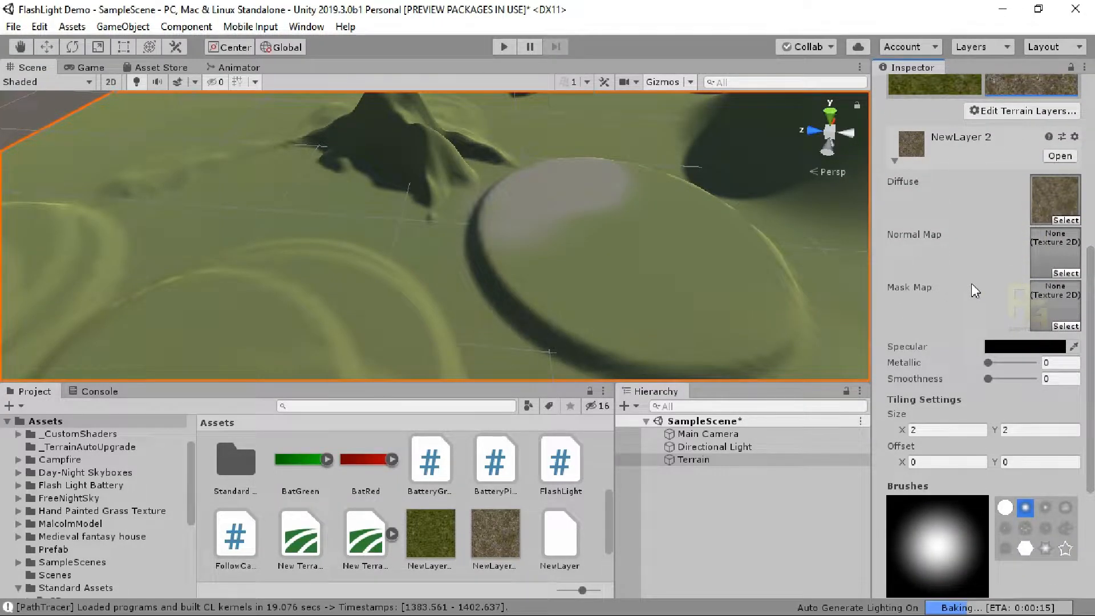
left_click(1065, 274)
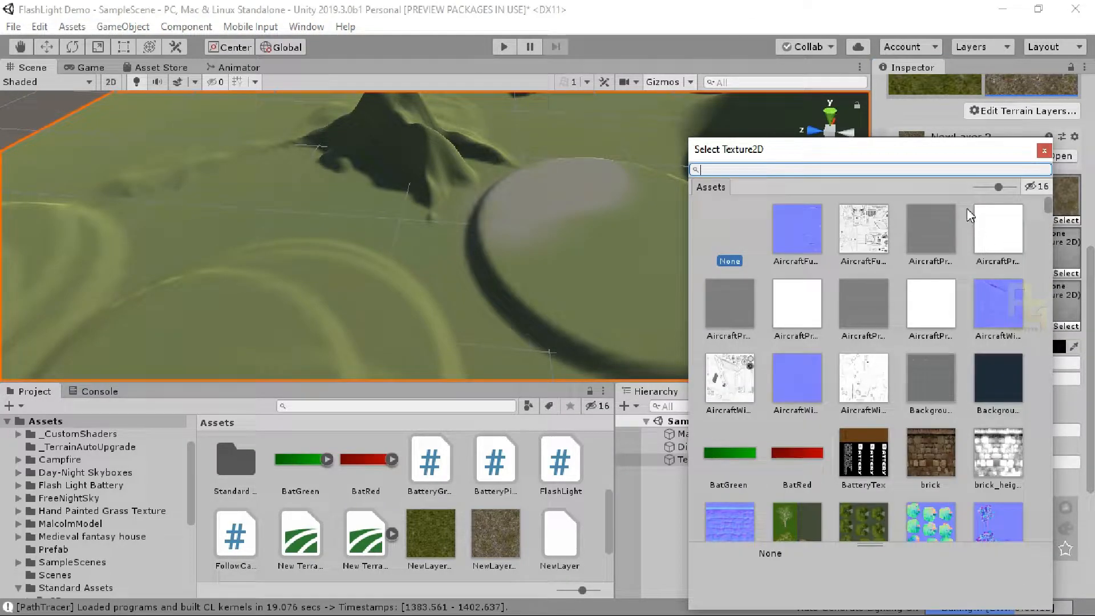
type("gra")
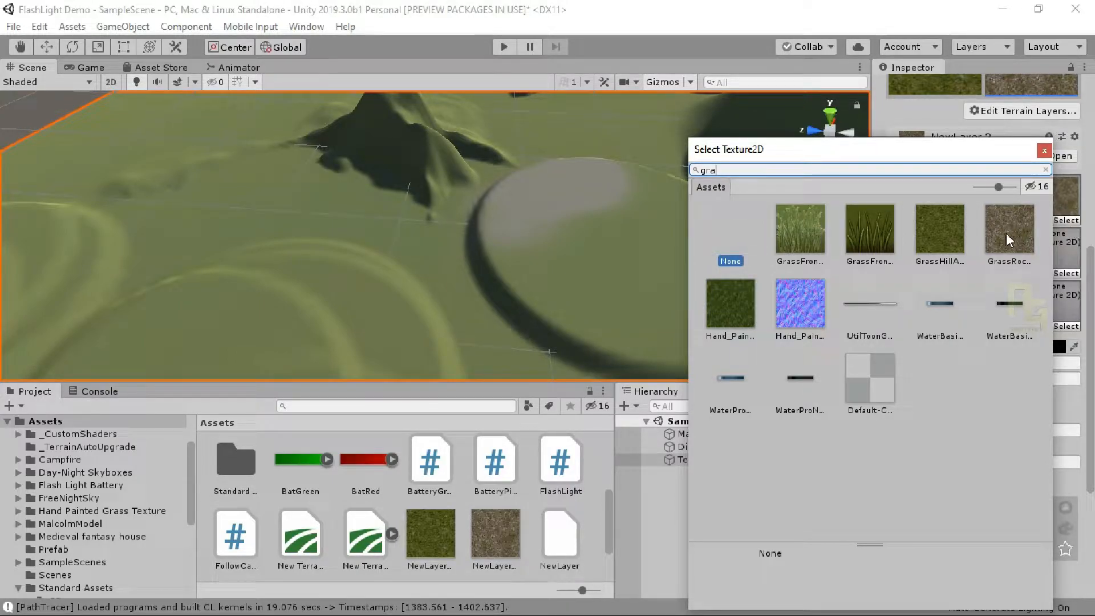
left_click(1045, 151)
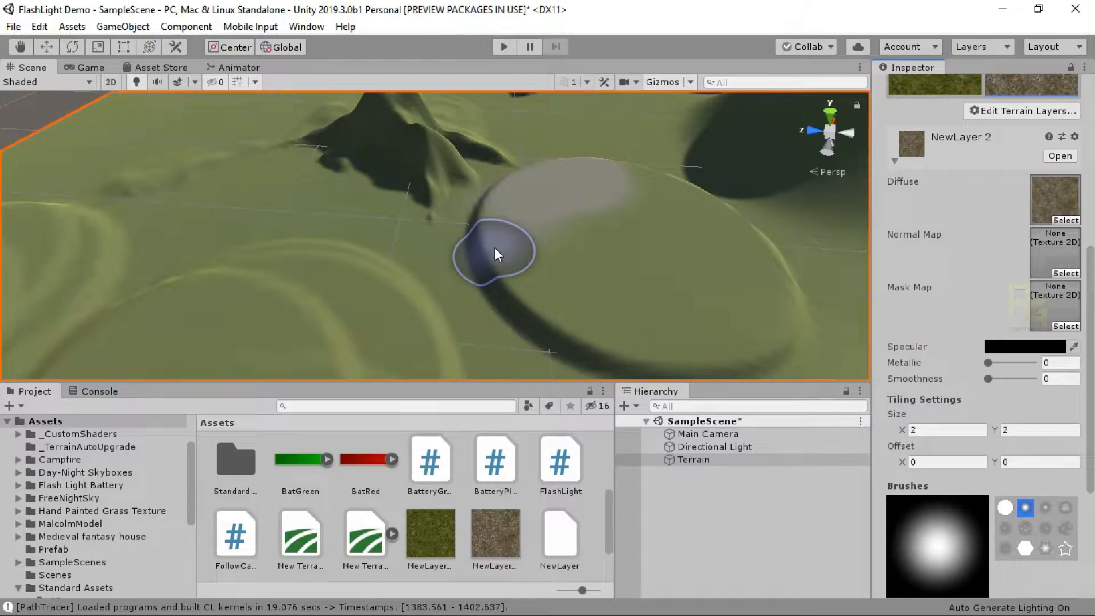
Extend the rocky grass texture over the near edge and top of the round plateau.
left_click(523, 269)
mouse_move(523, 272)
left_mouse_down()
mouse_move(571, 300)
mouse_move(590, 335)
mouse_move(599, 245)
mouse_move(600, 305)
left_mouse_up()
scroll(599, 305, "up", 5)
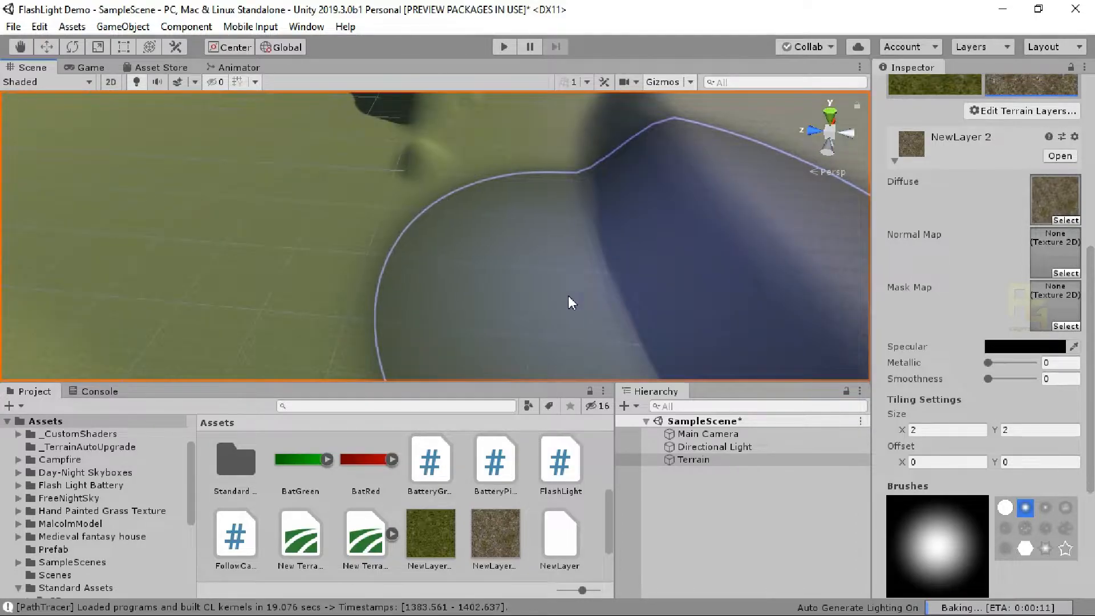
Leave terrain painting with the Move tool, deselect the terrain and inspect the painted plateau.
left_click(46, 50)
mouse_move(677, 178)
middle_mouse_down()
mouse_move(421, 200)
mouse_move(712, 178)
mouse_move(539, 204)
middle_mouse_up()
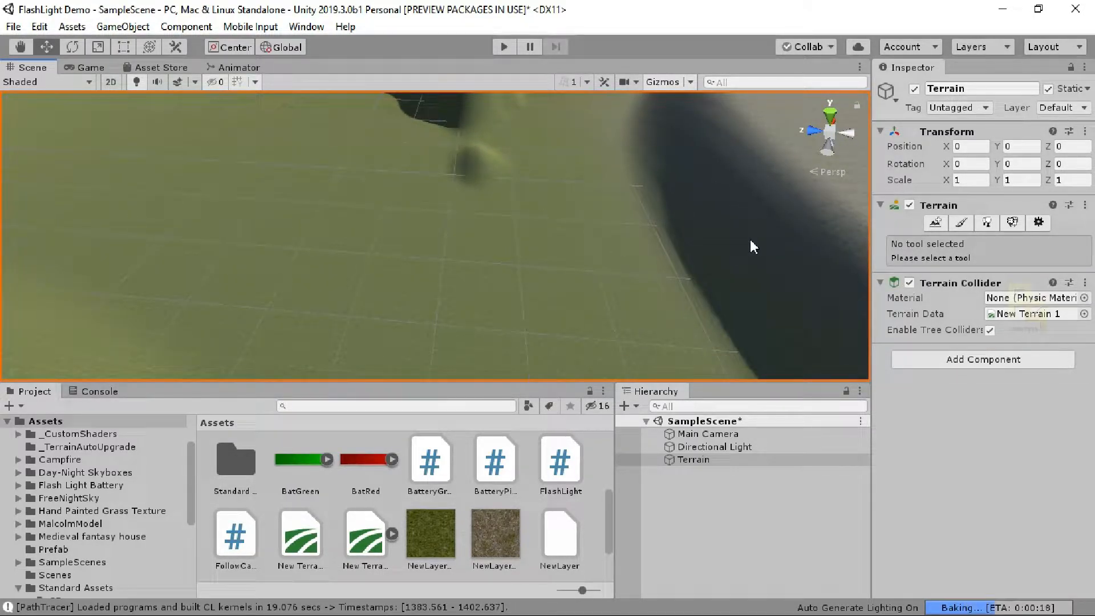
left_click(748, 220)
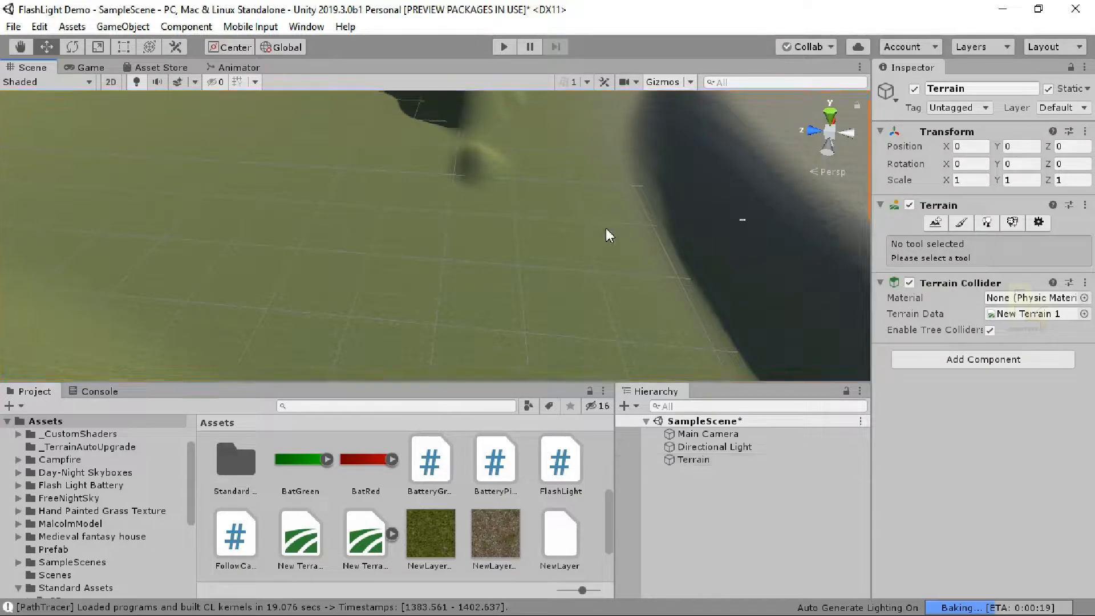
middle_click_drag(634, 228, 599, 231)
scroll(597, 233, "down", 5)
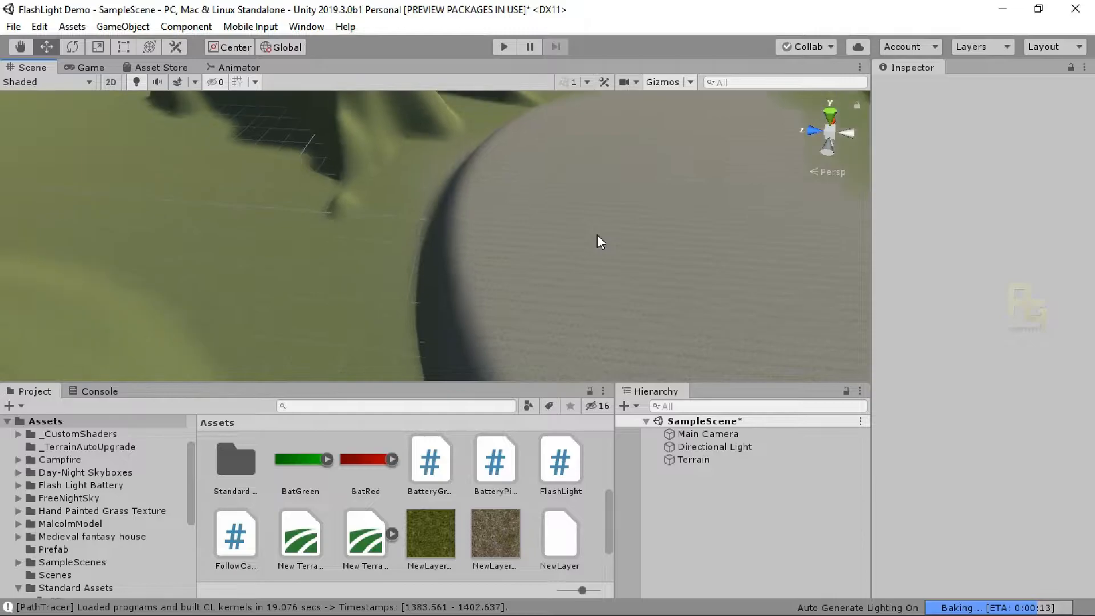
scroll(598, 235, "down", 3)
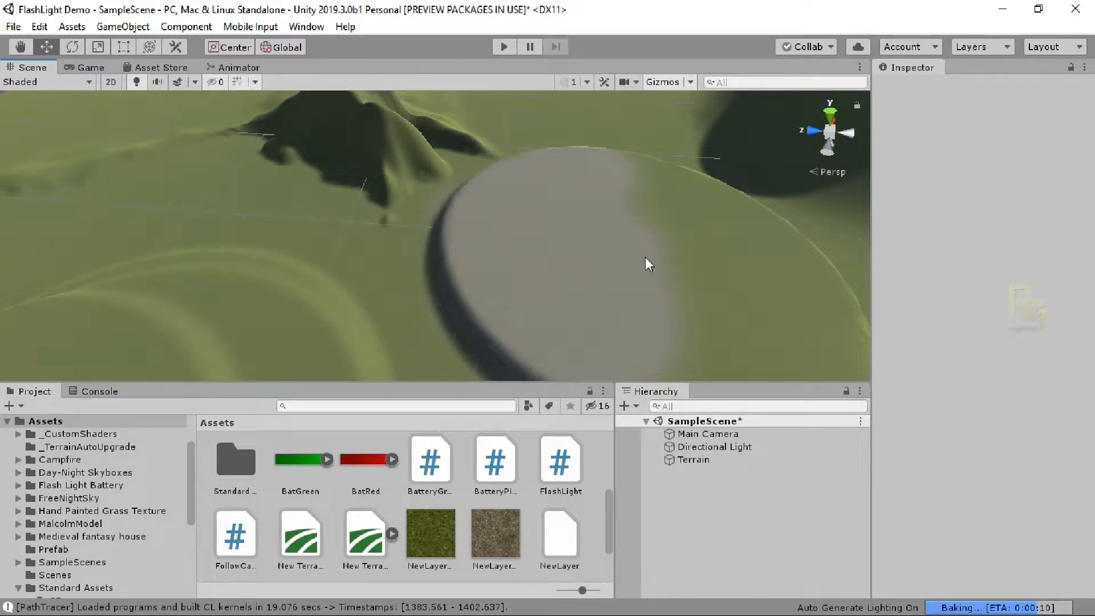
key("alt+Tab")
key("alt+Tab")
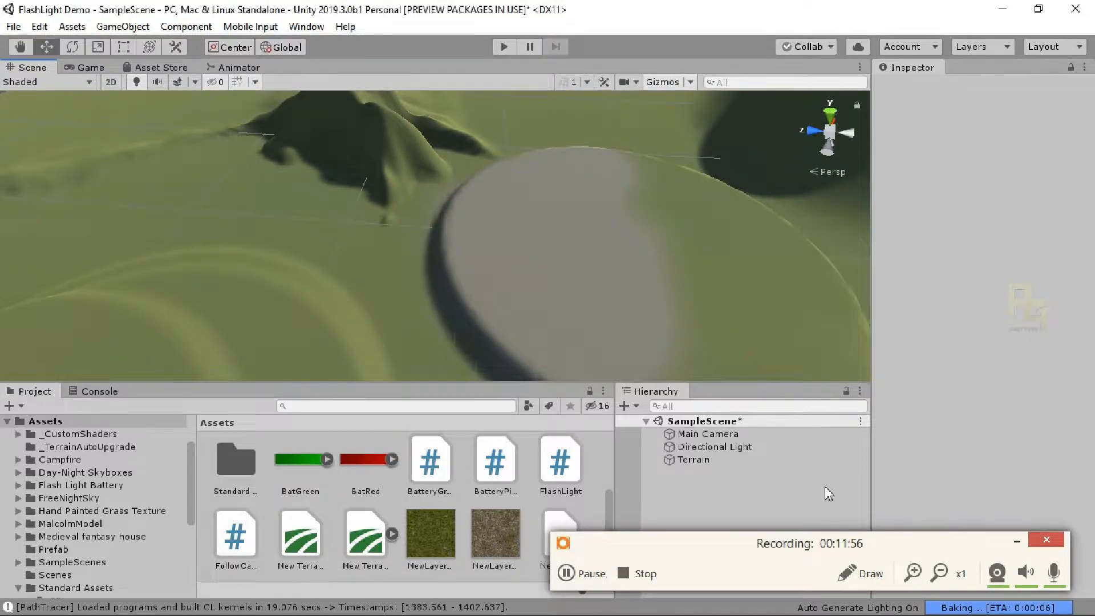
left_click(1018, 541)
Reselect the terrain and reactivate its Paint Terrain tool in Paint Texture mode with the layer settings in view.
left_click(594, 235)
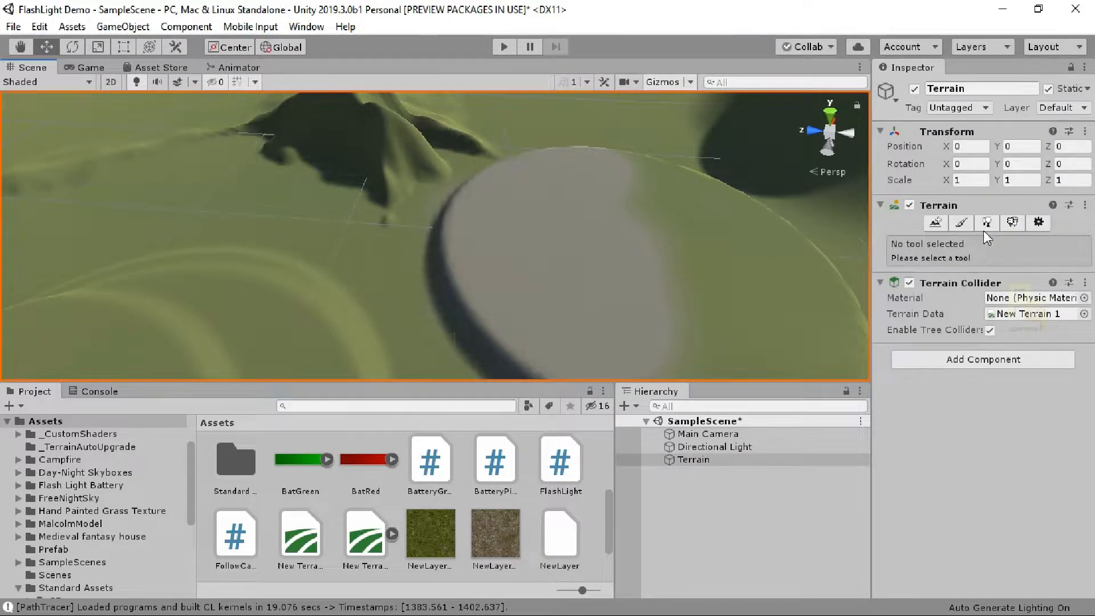
left_click(962, 224)
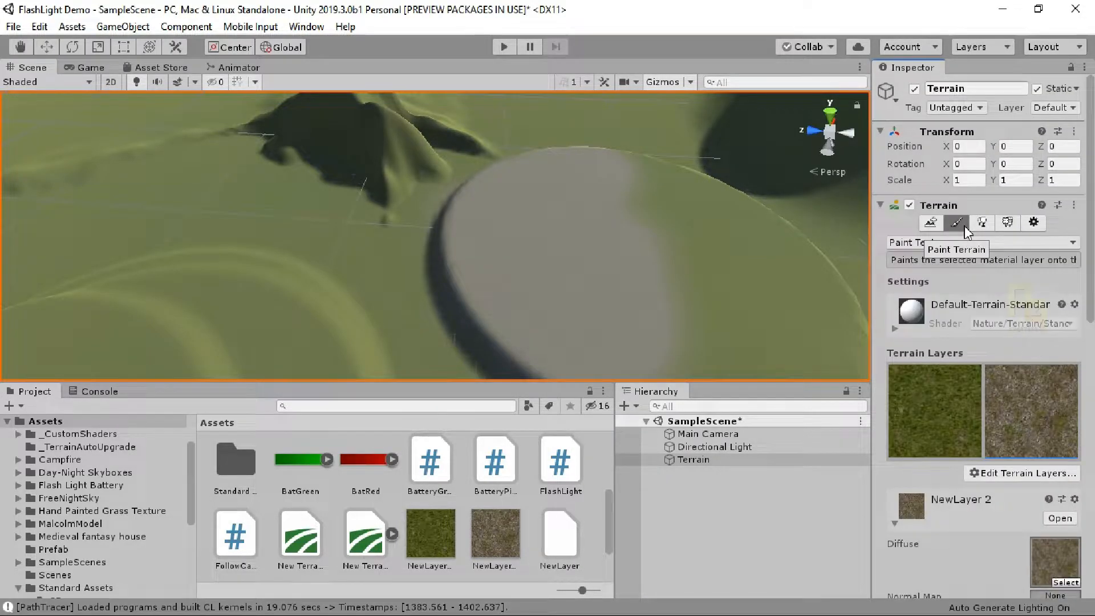
scroll(1011, 420, "down", 10)
scroll(1007, 355, "up", 5)
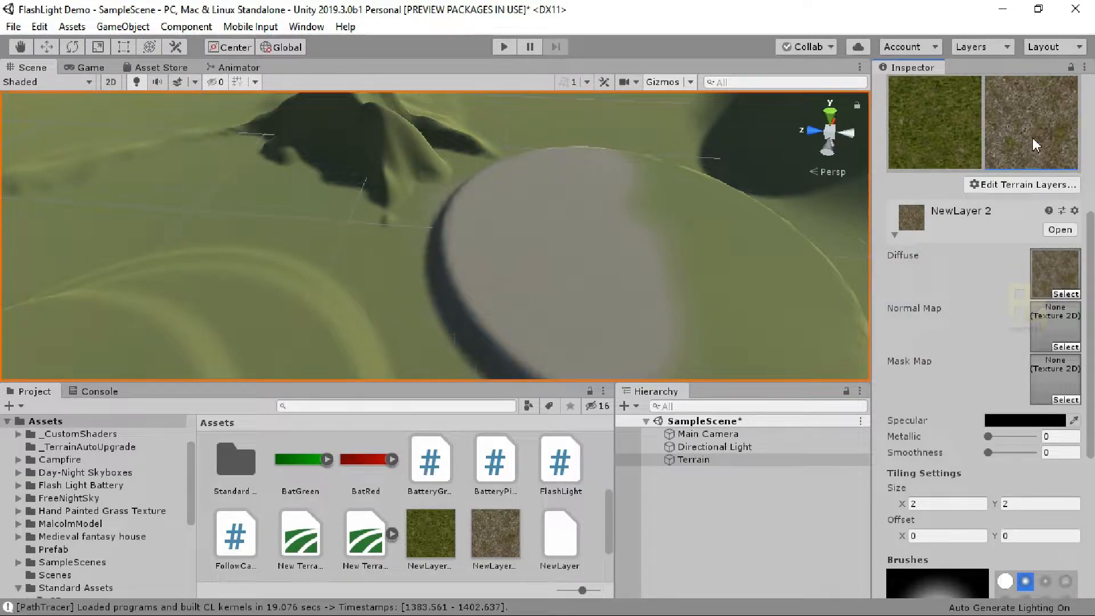
left_click(1023, 184)
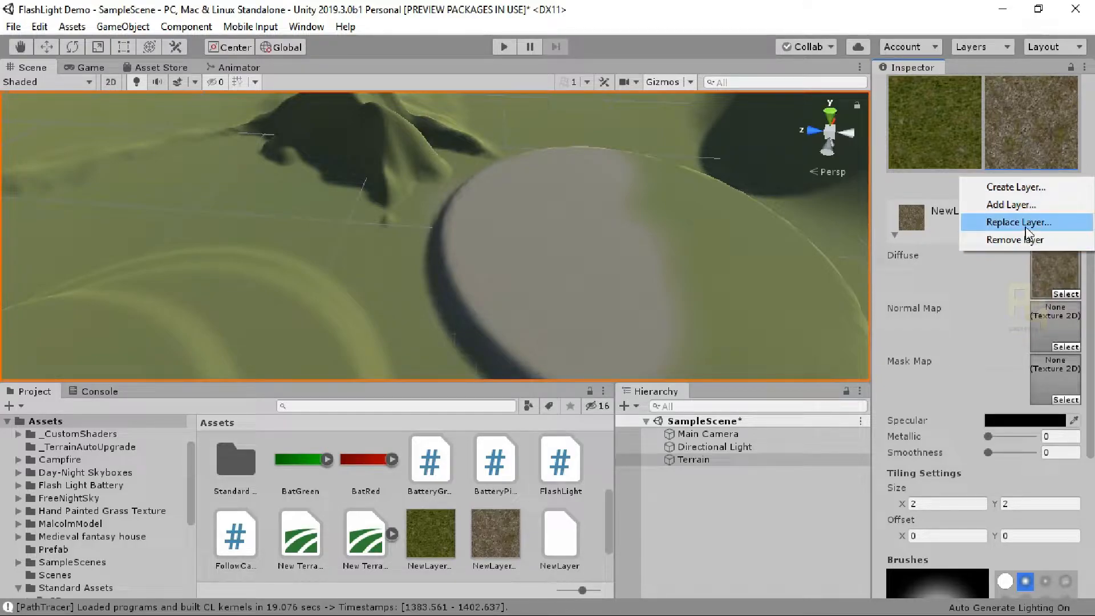
left_click(1003, 137)
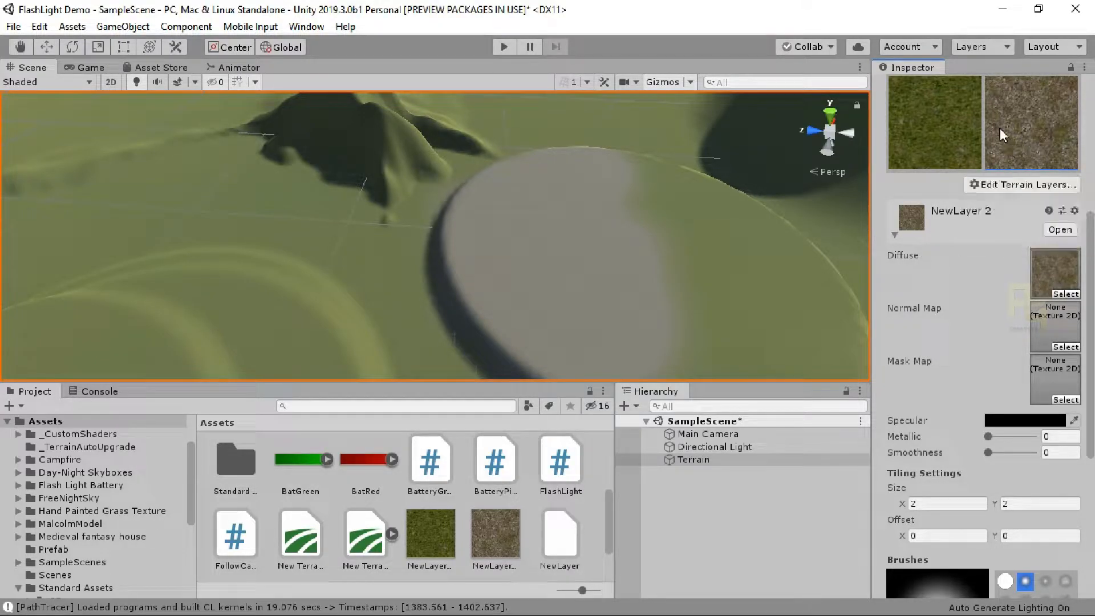
left_click(1020, 184)
left_click(1018, 220)
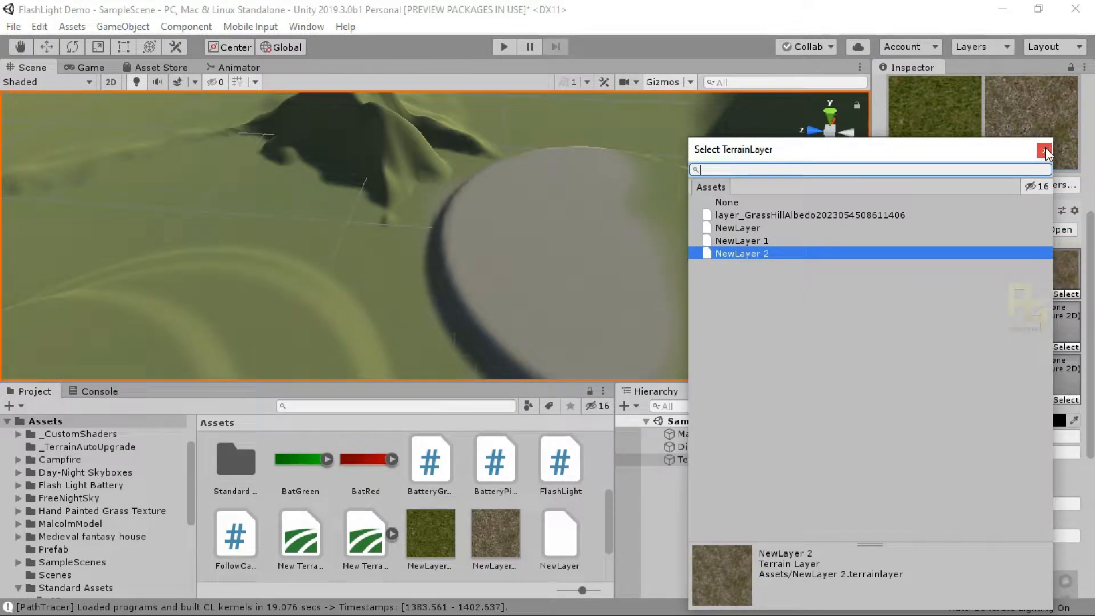
type("gra")
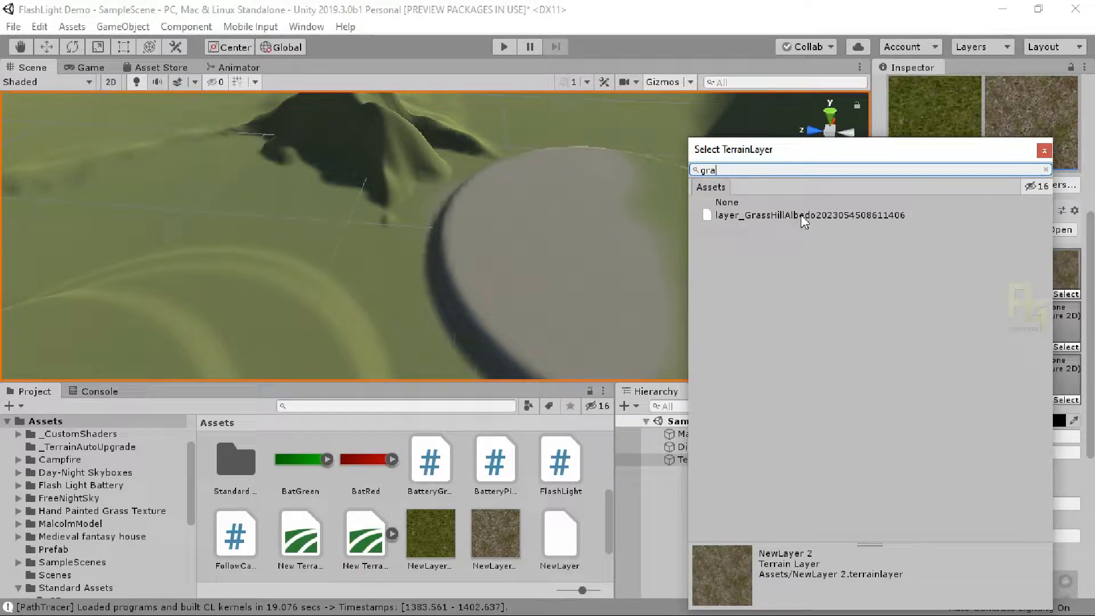
left_click(1045, 150)
left_click(979, 184)
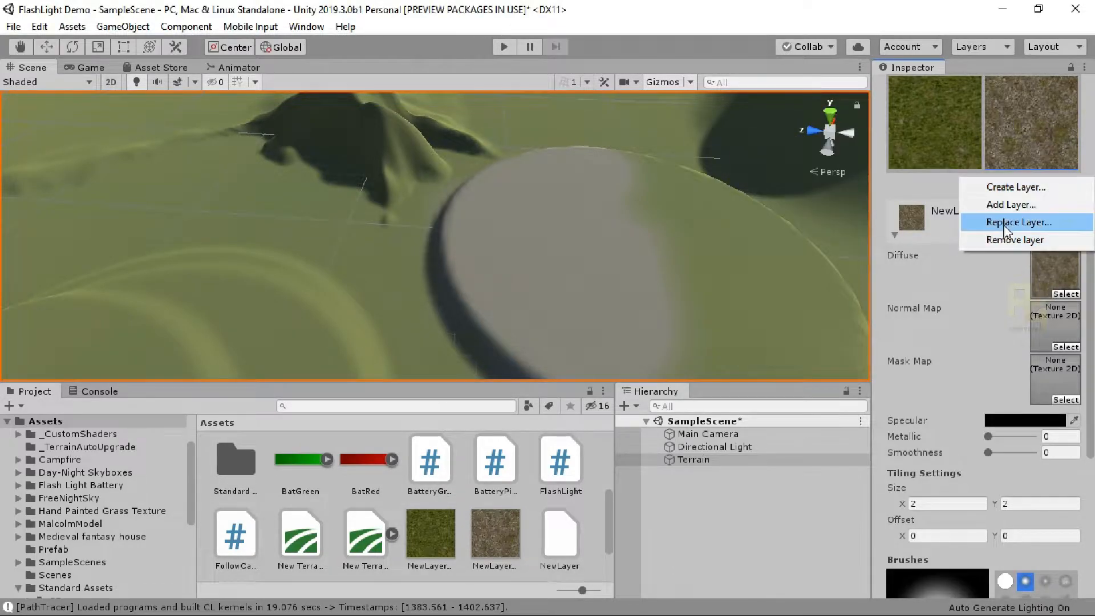
left_click(996, 219)
left_click(1044, 152)
Create a terrain layer from the Hand_Painted_Grass texture and select it as the active paint layer.
left_click(1030, 184)
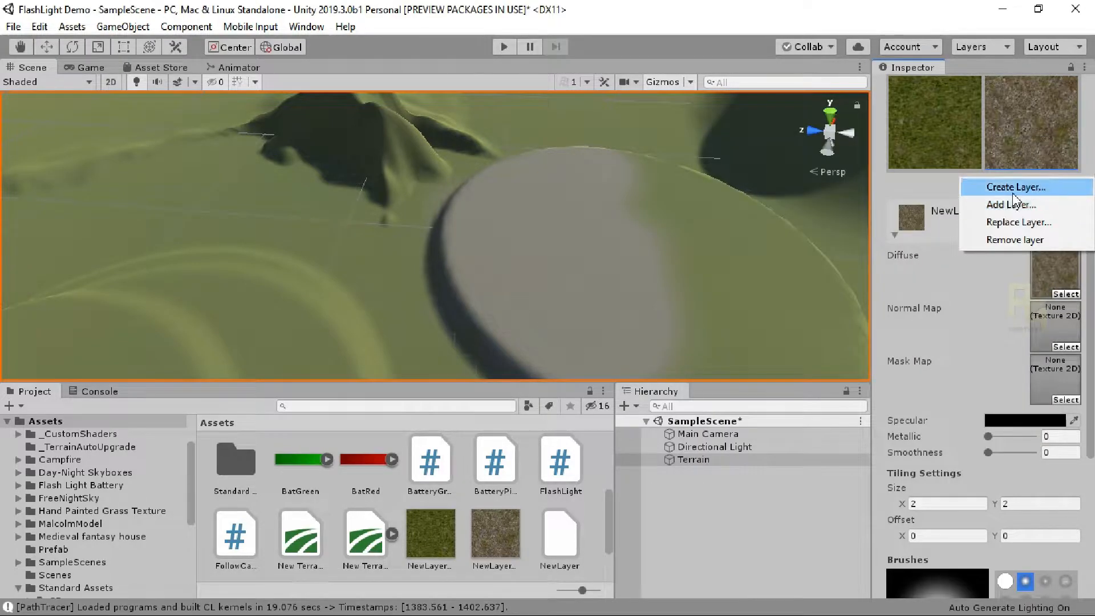
left_click(1014, 188)
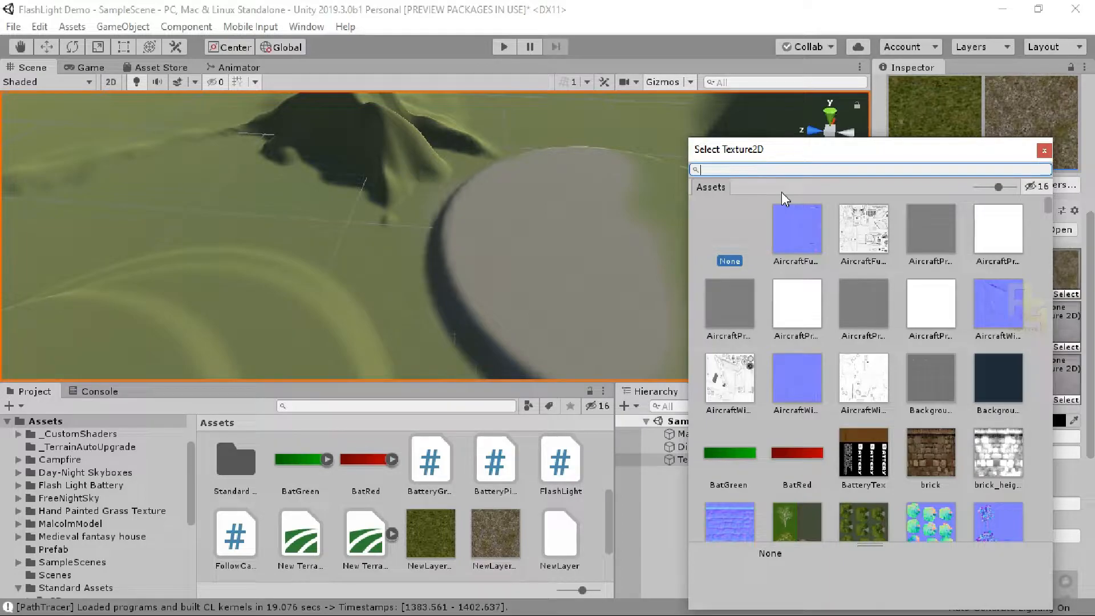
type("fr")
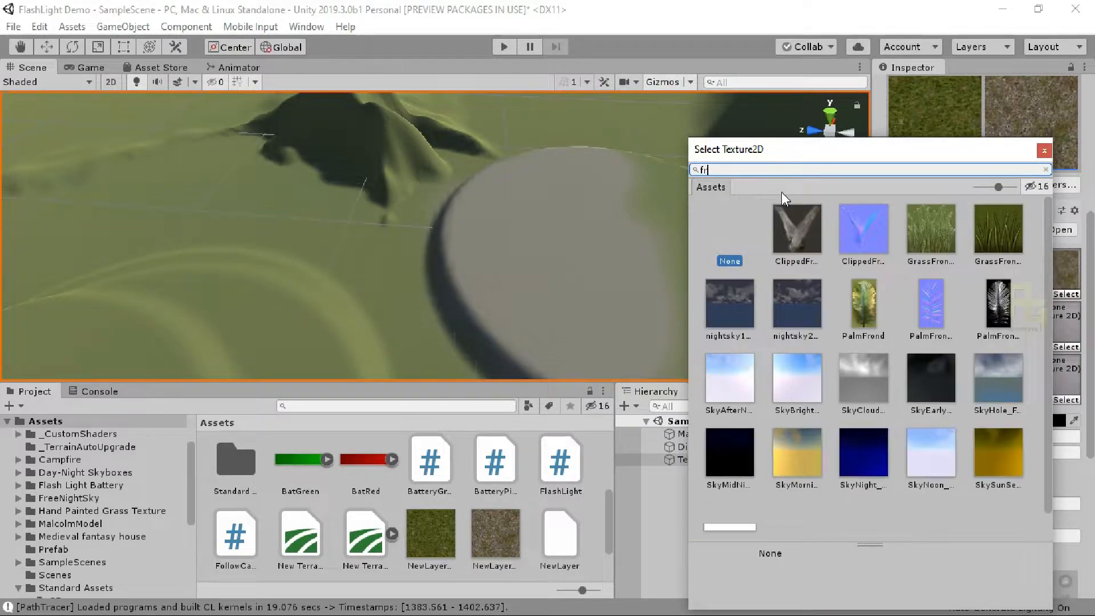
key("BackSpace")
key("BackSpace")
type("gra")
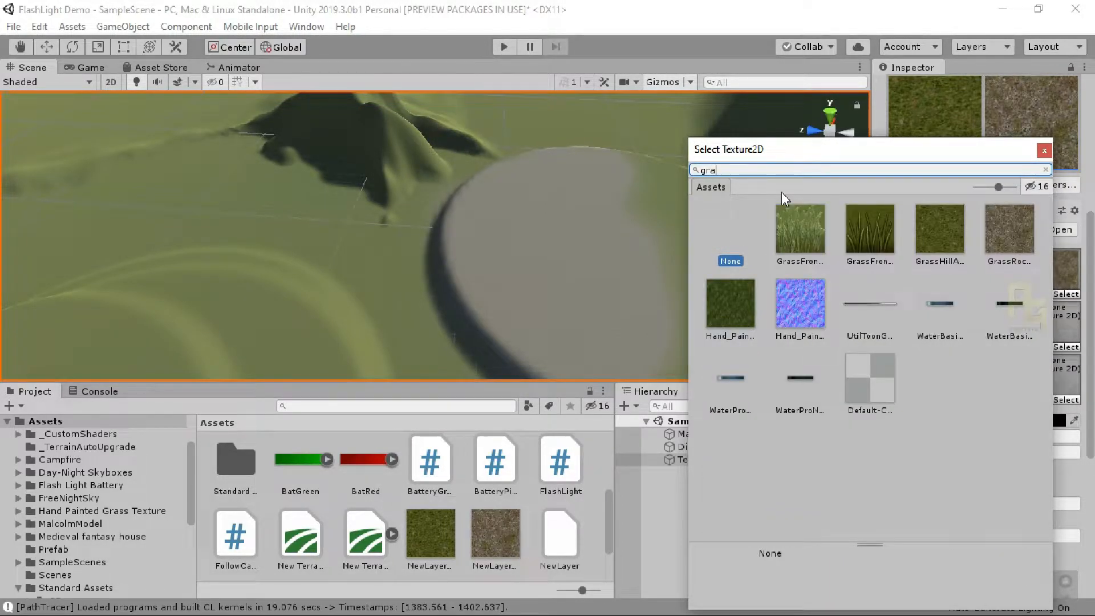
left_click(734, 303)
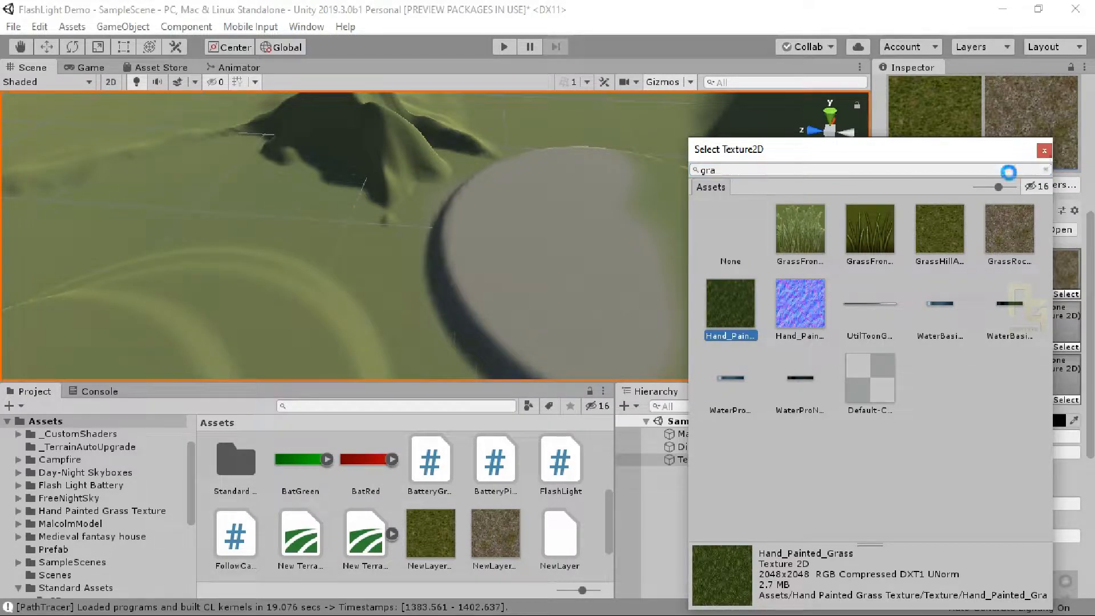
left_click(956, 213)
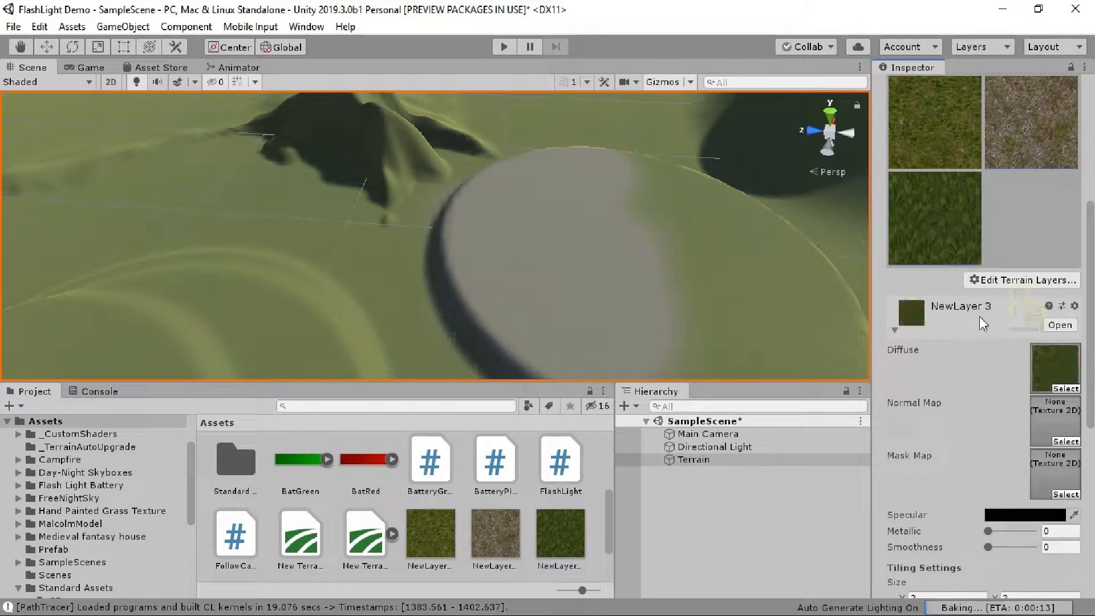
Assign the matching hand-painted grass normal texture as the new layer's normal map.
left_click(1068, 455)
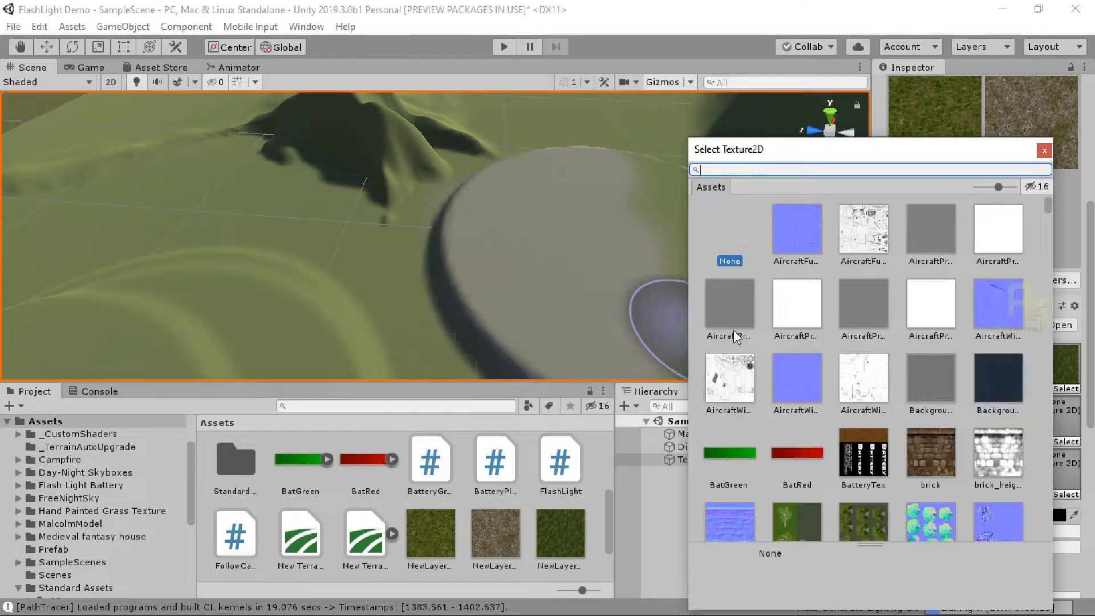
type("gra")
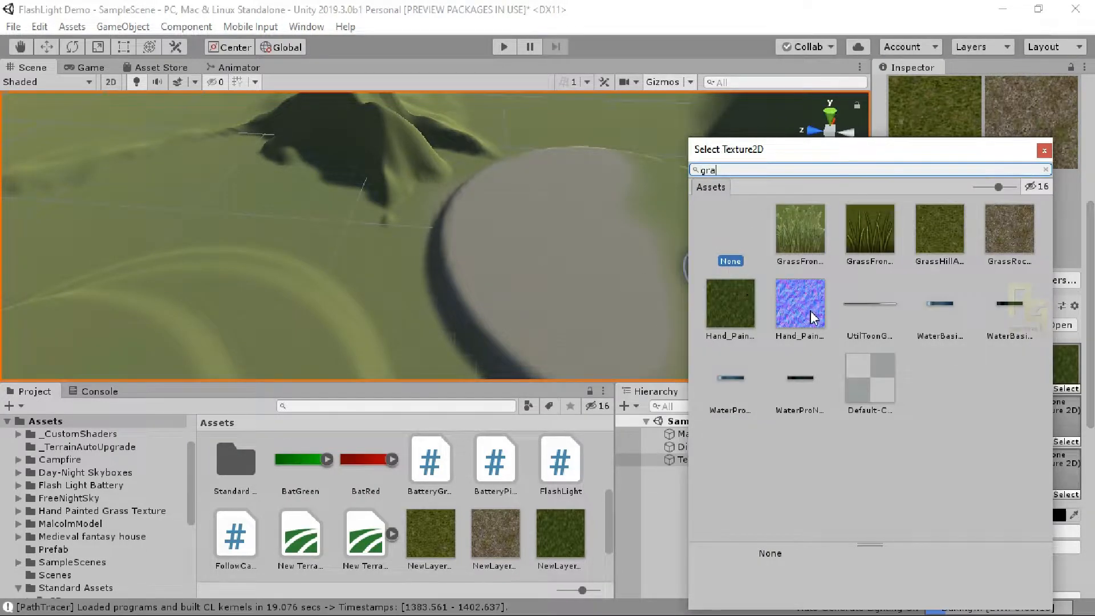
left_click(802, 308)
left_click(1045, 153)
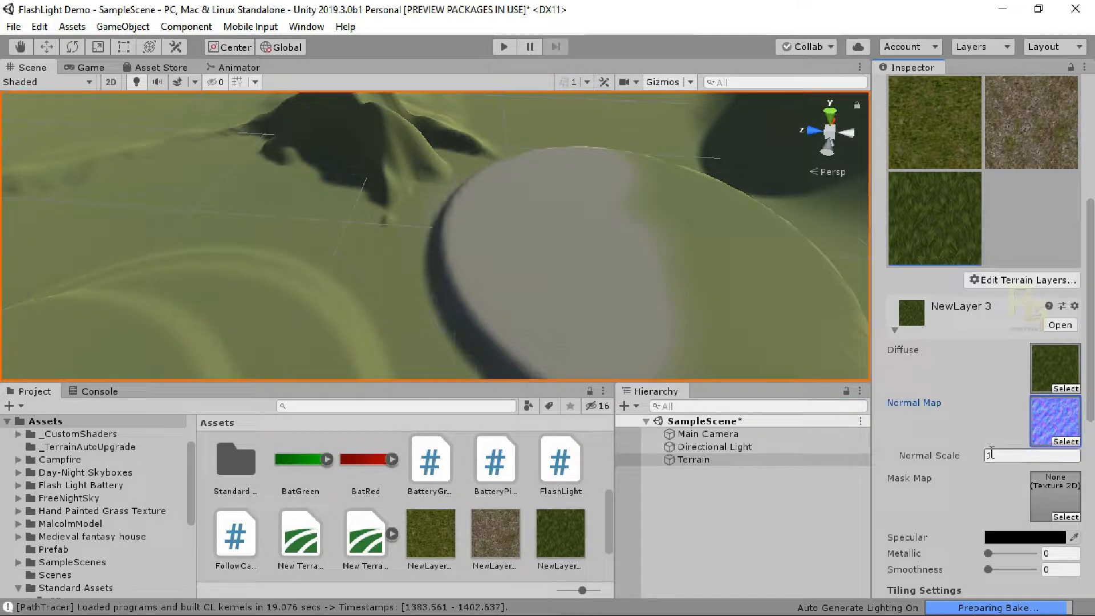
left_click(993, 456)
Choose the soft builtin_brush_3 brush at size 24 and paint a patch of hand-painted grass on the ground beside the round plateau.
scroll(1021, 545, "down", 5)
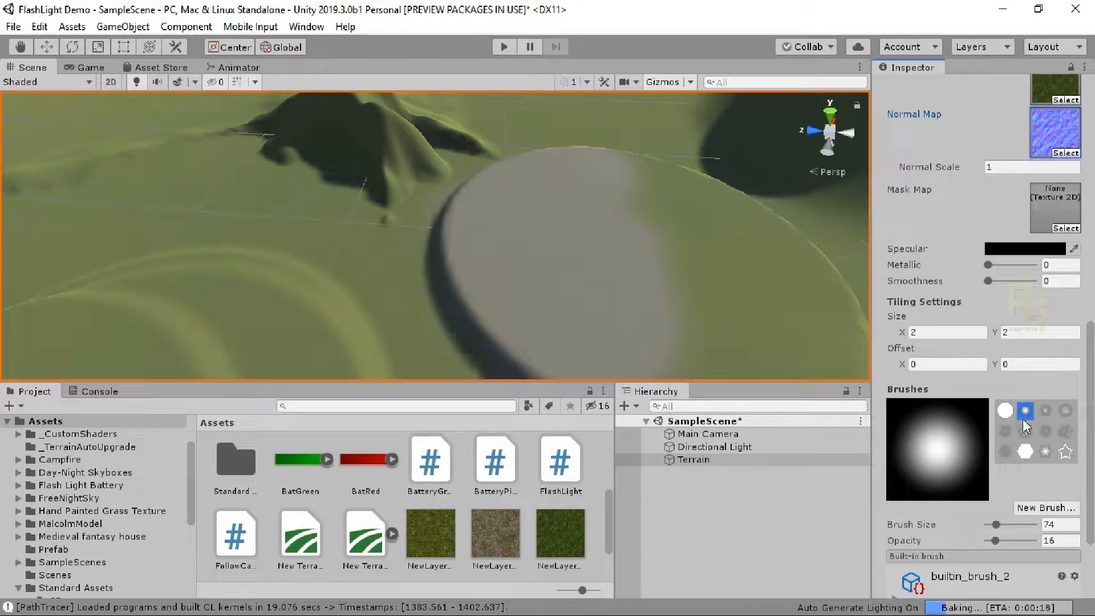
left_click(1045, 410)
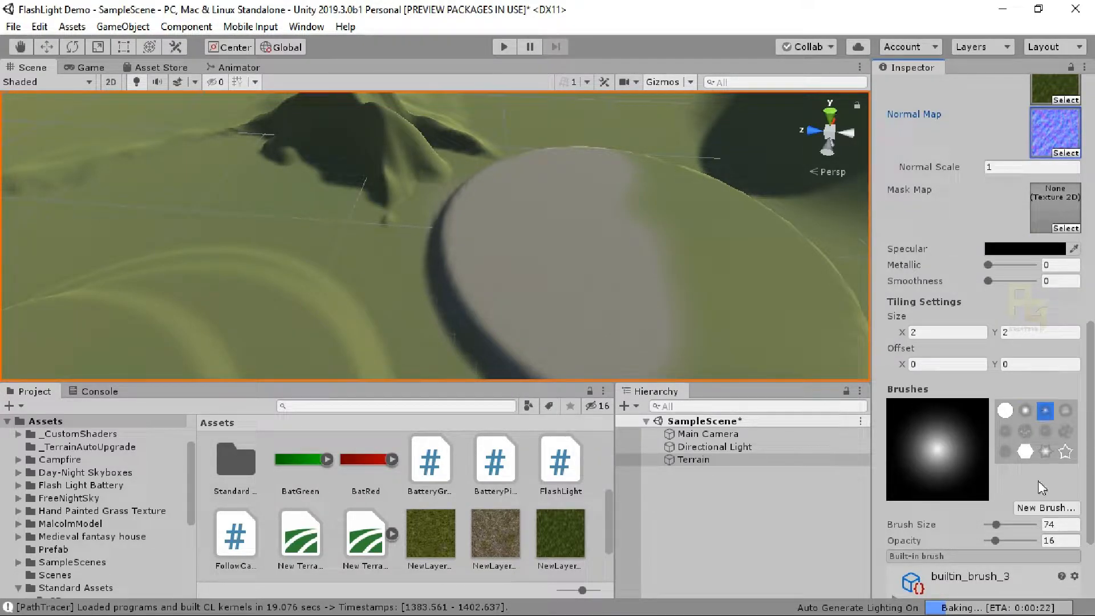
left_click(998, 523)
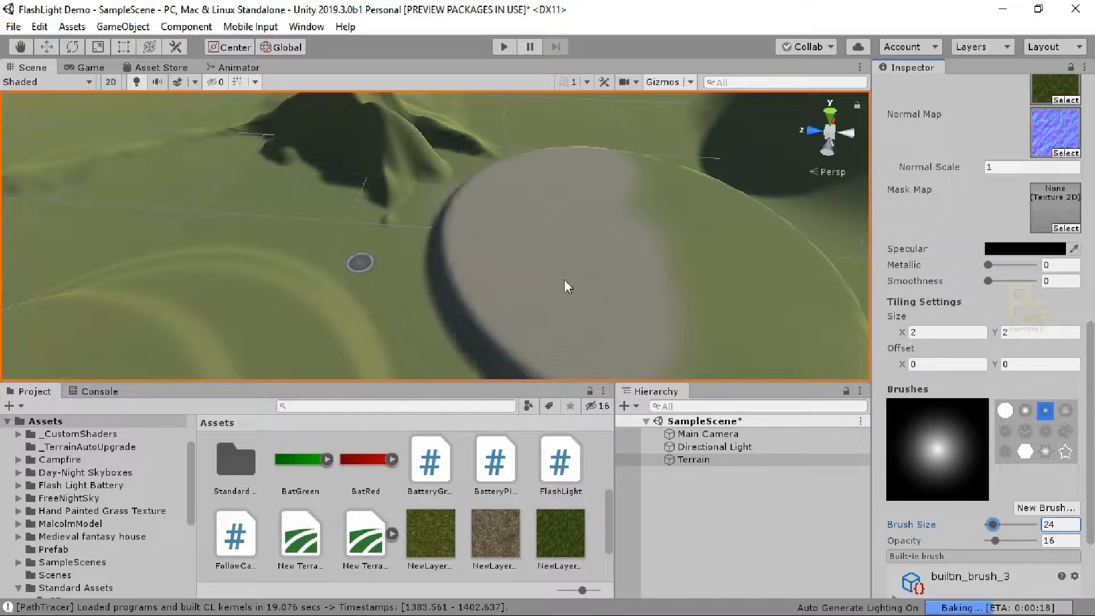
left_click_drag(331, 262, 345, 258, "alt")
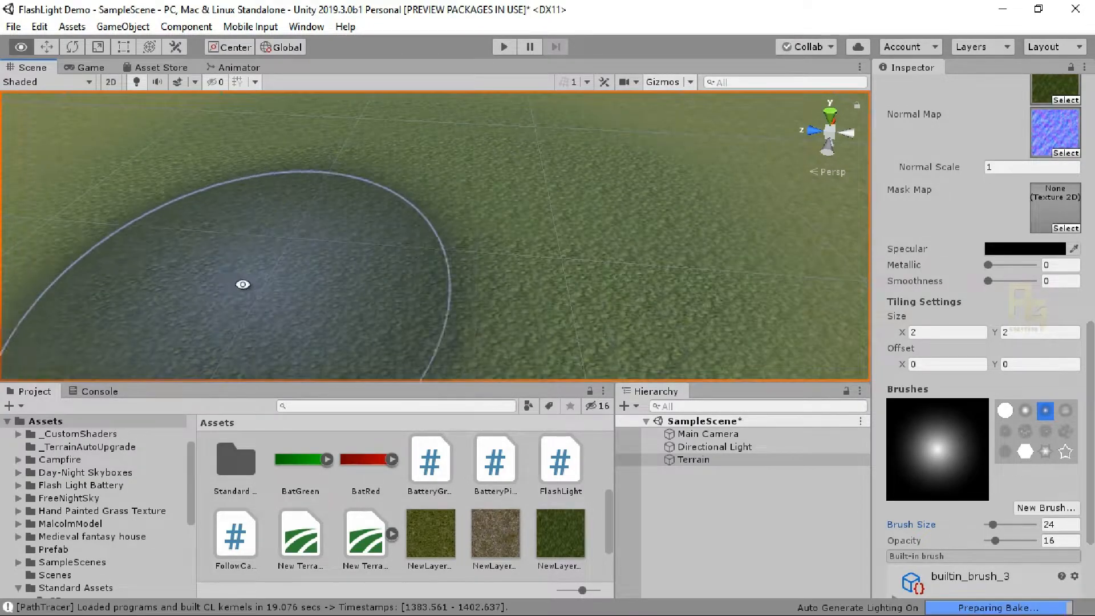
scroll(239, 283, "up", 3)
scroll(235, 278, "down", 3)
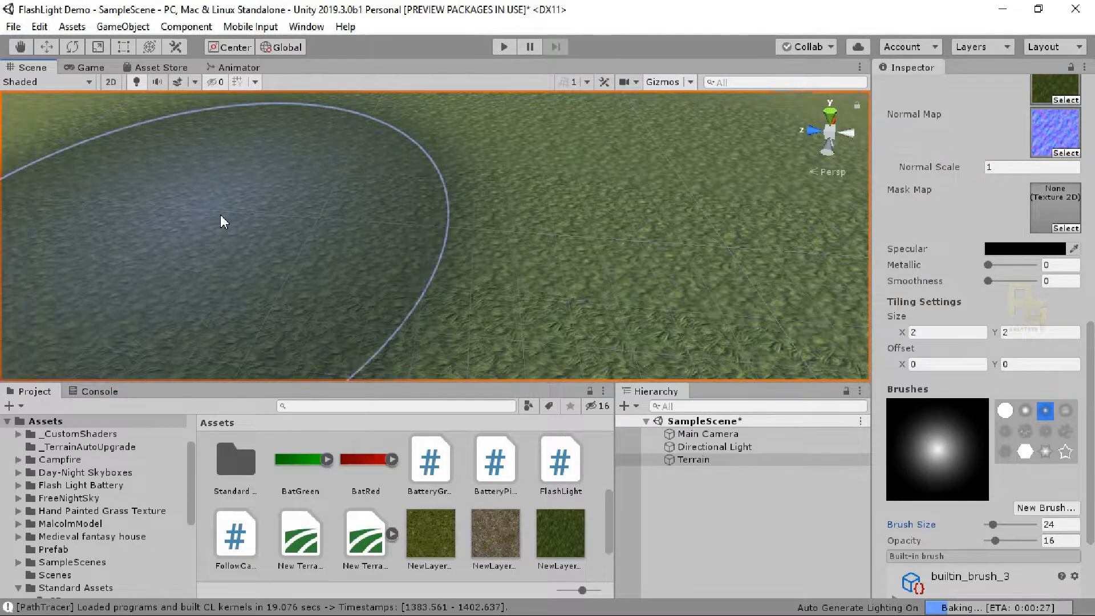
mouse_move(146, 225)
left_mouse_down("alt")
mouse_move(306, 242)
mouse_move(396, 232)
mouse_move(316, 251)
left_mouse_up("alt")
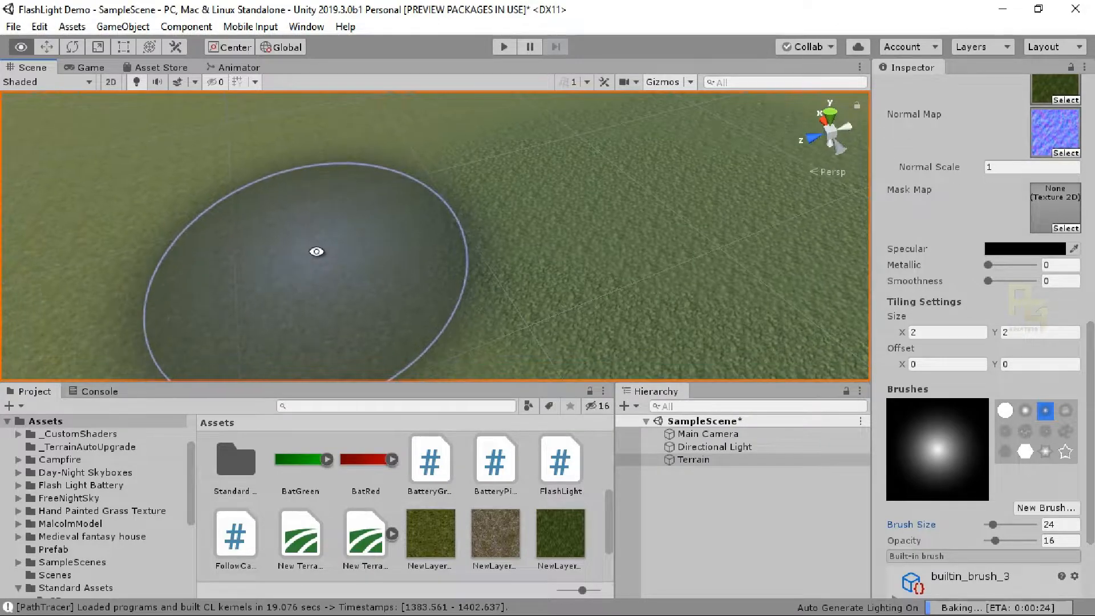
Leave texture painting with the Move tool and examine how the hand-painted grass blends with the base grass, close up and from afar.
left_click(48, 48)
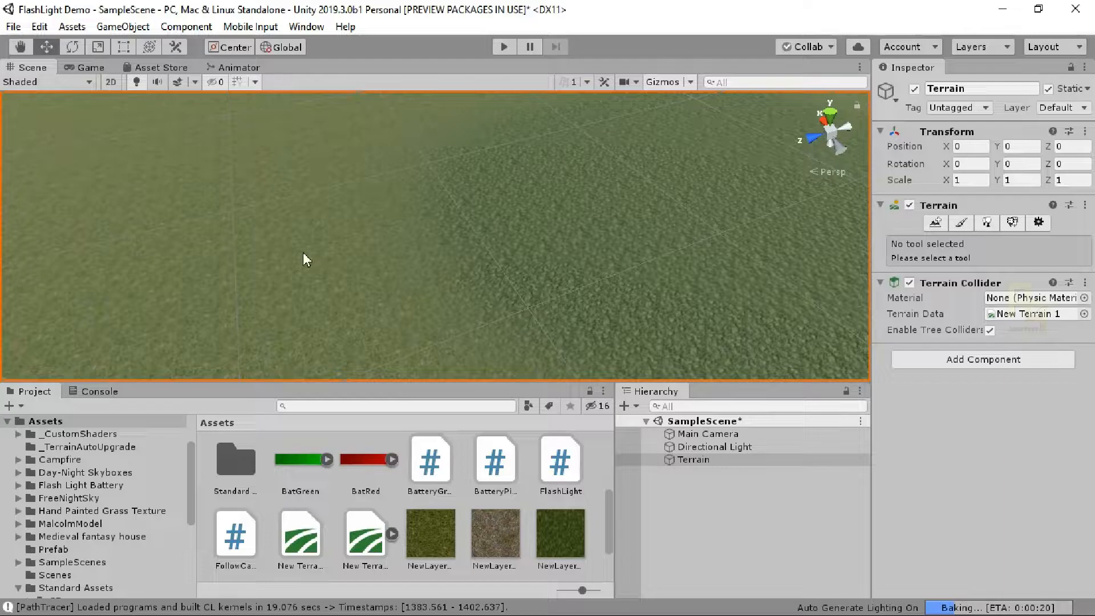
left_click_drag(365, 294, 352, 261, "alt")
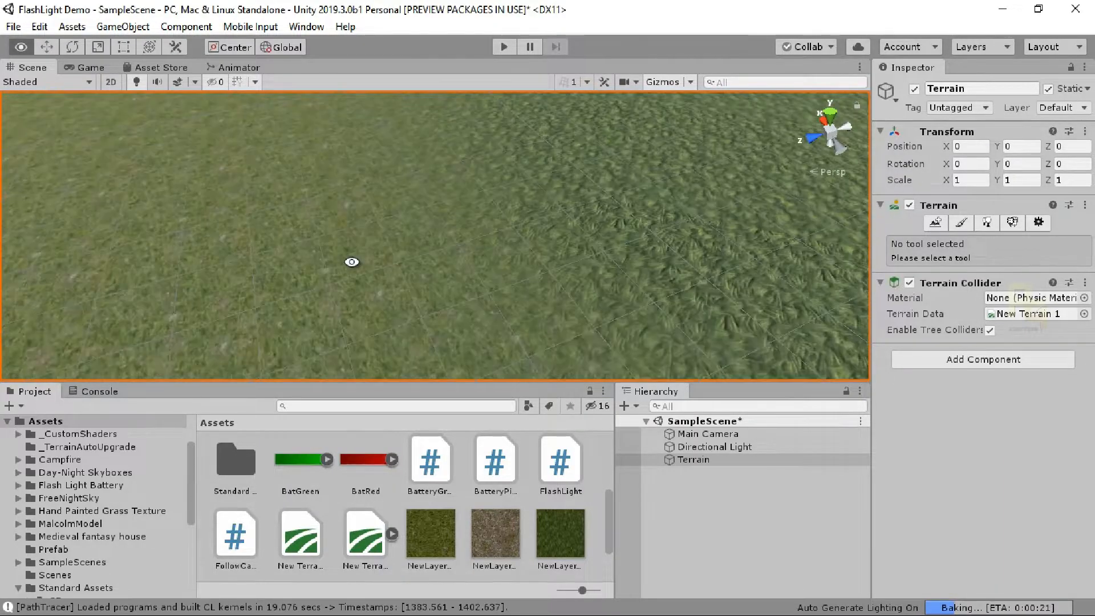
scroll(352, 261, "up", 2)
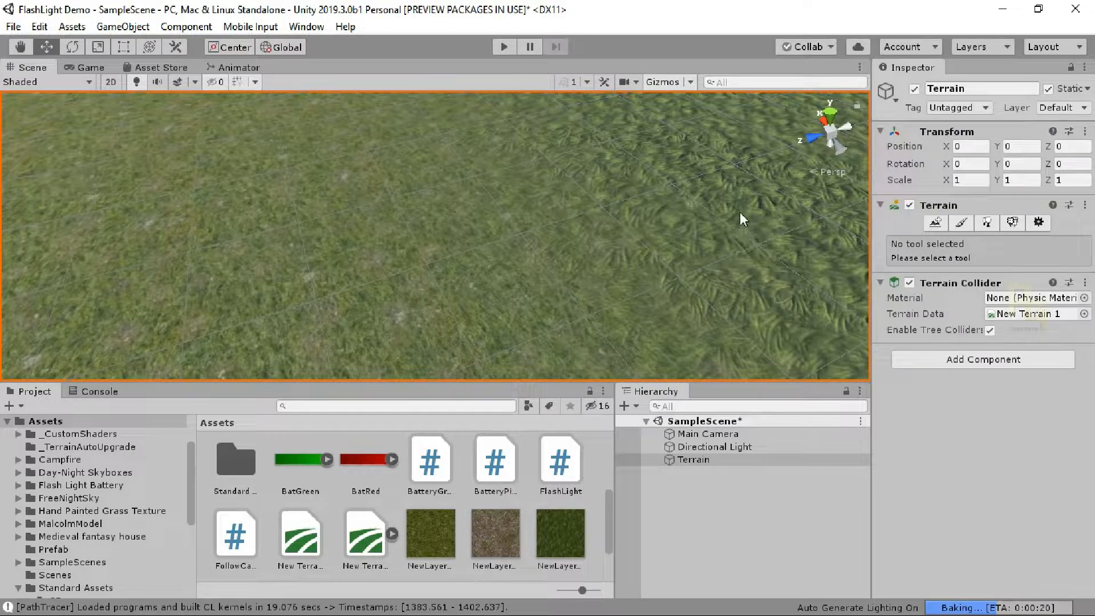
scroll(732, 207, "up", 2, "alt")
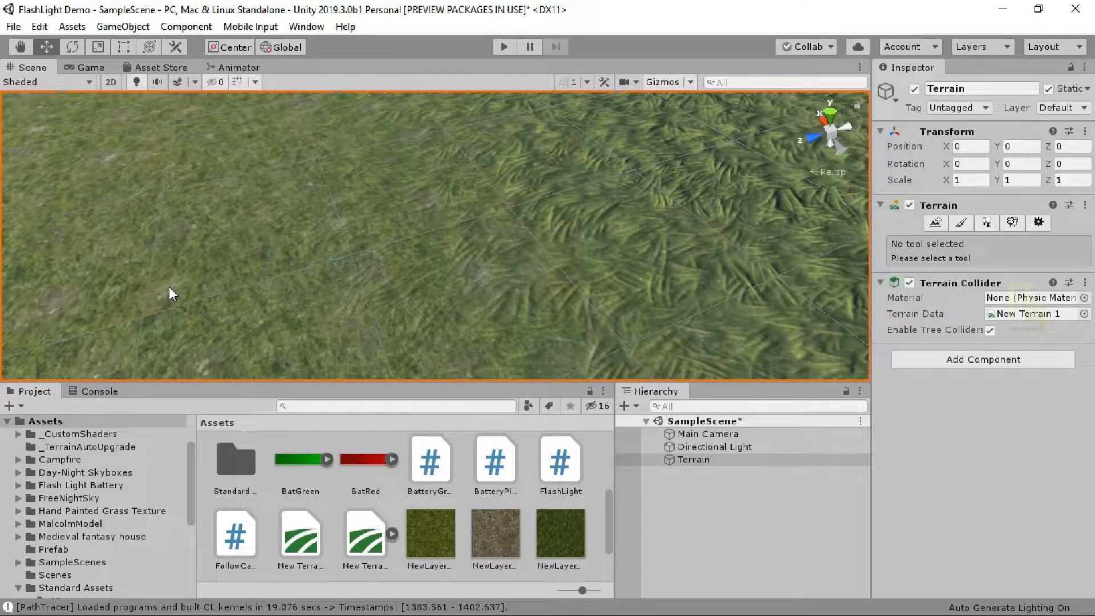
right_click_drag(739, 224, 738, 224)
scroll(612, 230, "down", 15, "alt")
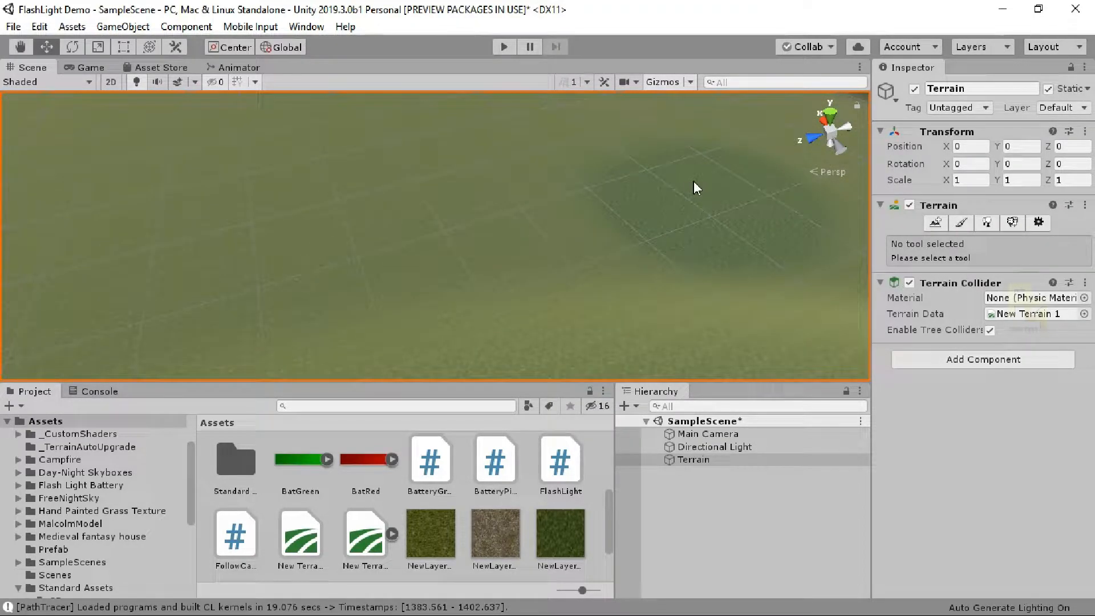
left_click_drag(694, 180, 582, 240, "alt")
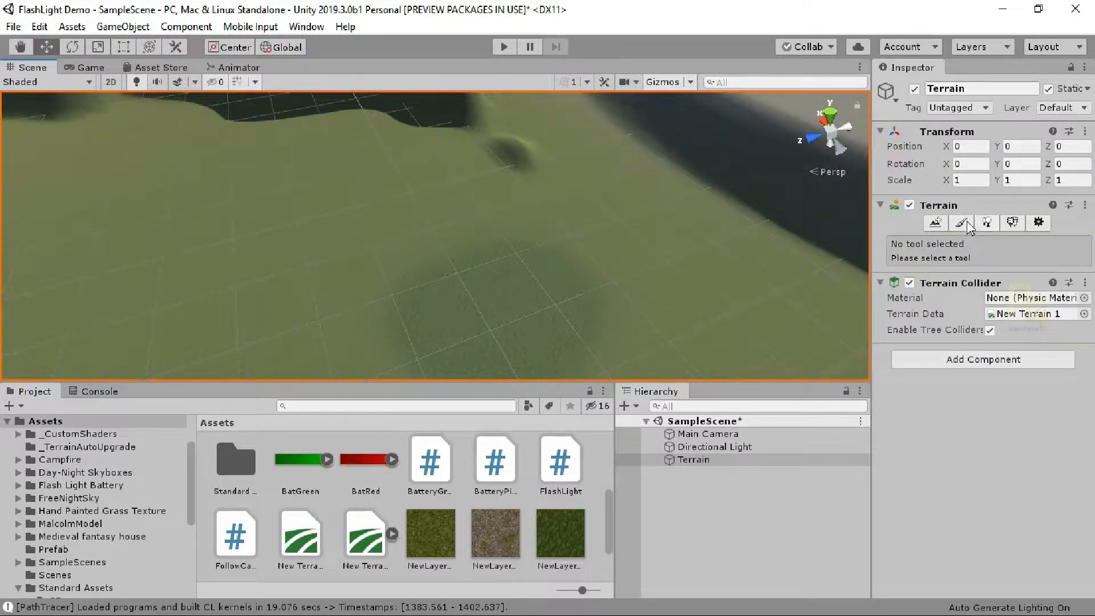
Reactivate the Paint Terrain tool in Set Height mode, using World space.
left_click(964, 222)
left_click(973, 242)
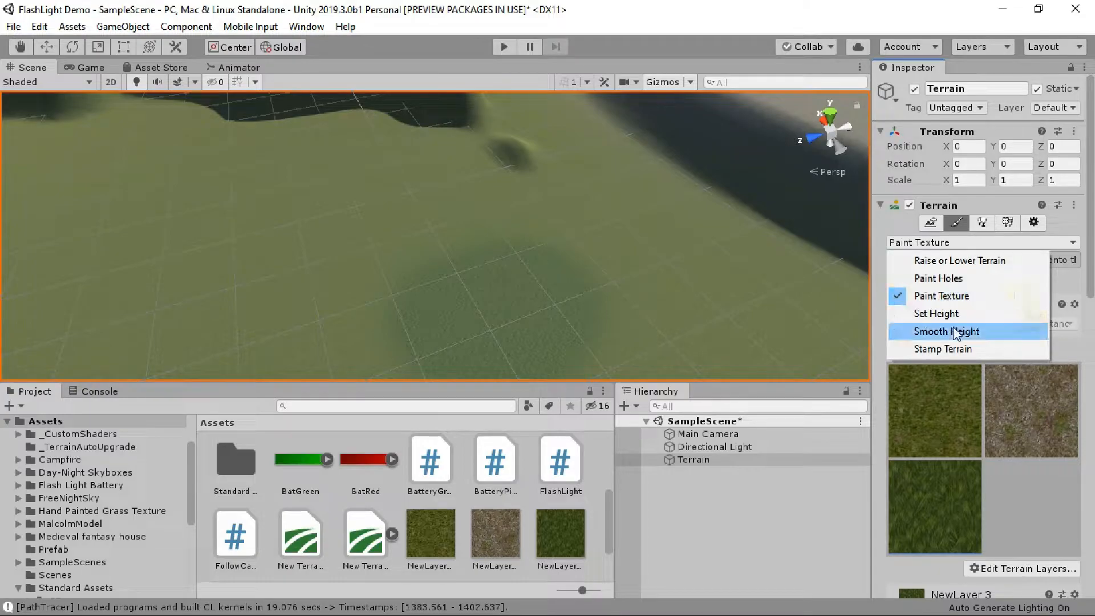
left_click(953, 313)
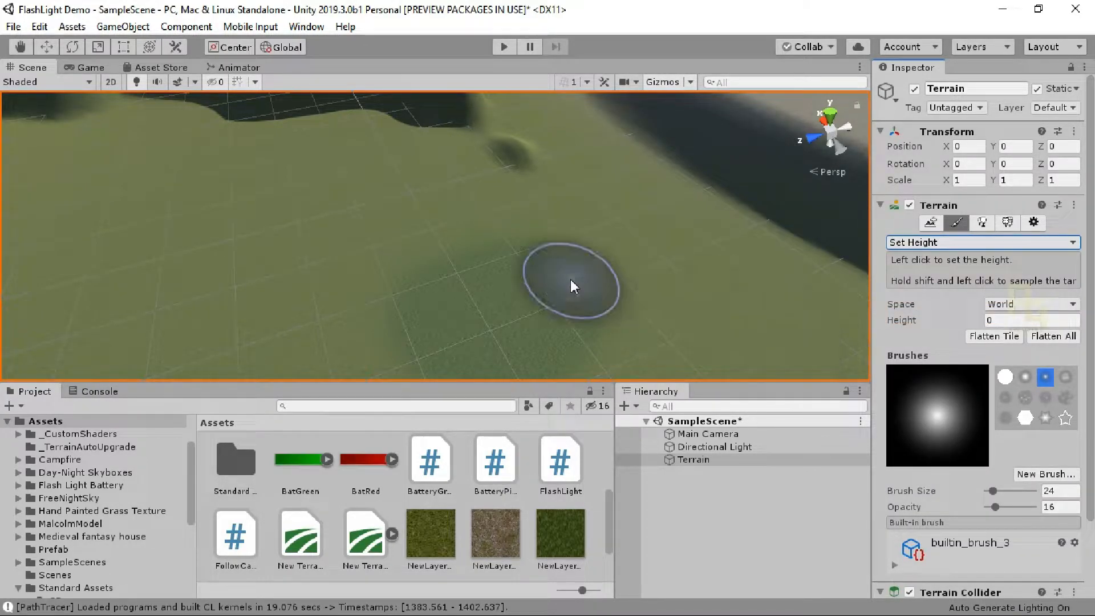
left_click(1020, 313)
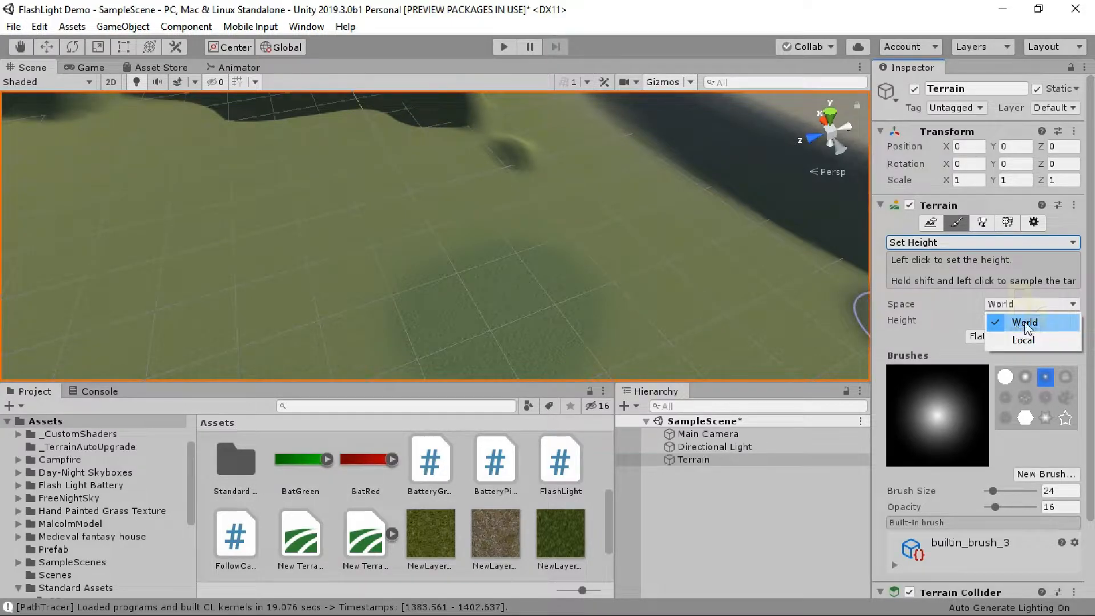
left_click(1025, 323)
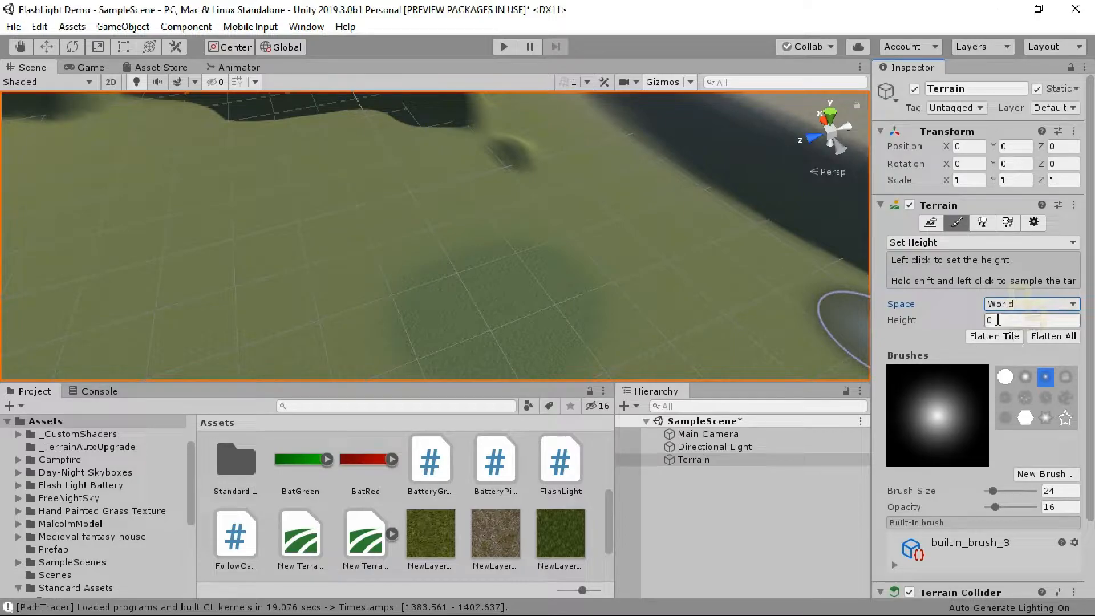
Set the target height to 5, flatten all of the terrain to it and inspect the surface from the side.
scroll(396, 262, "down", 10, "alt")
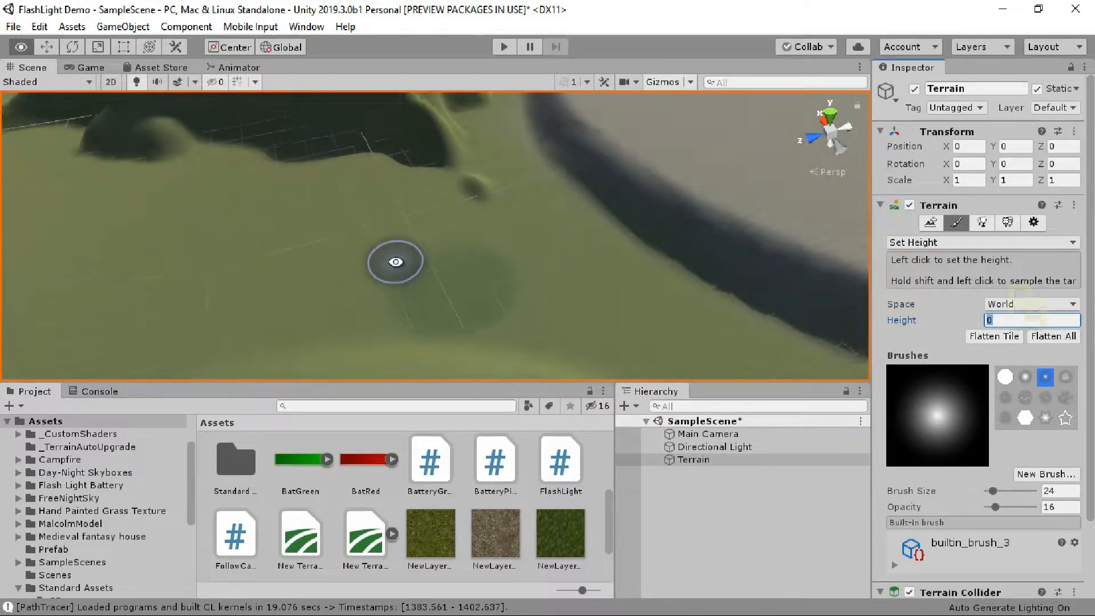
left_click_drag(310, 287, 384, 247, "alt")
left_click(995, 320)
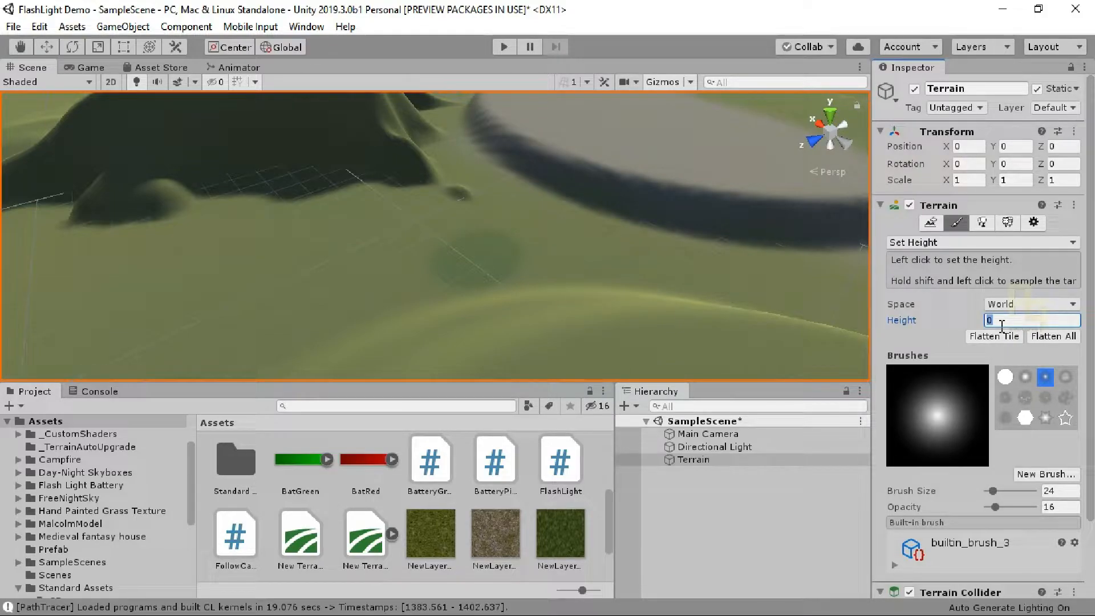
type("5")
left_click(1058, 337)
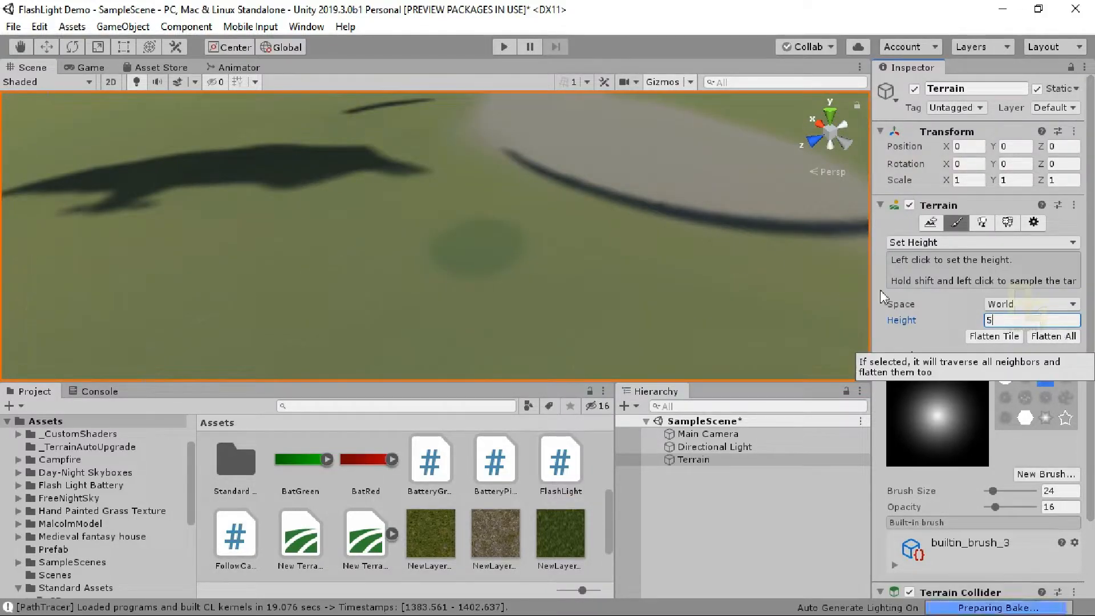
scroll(546, 246, "down", 10, "alt")
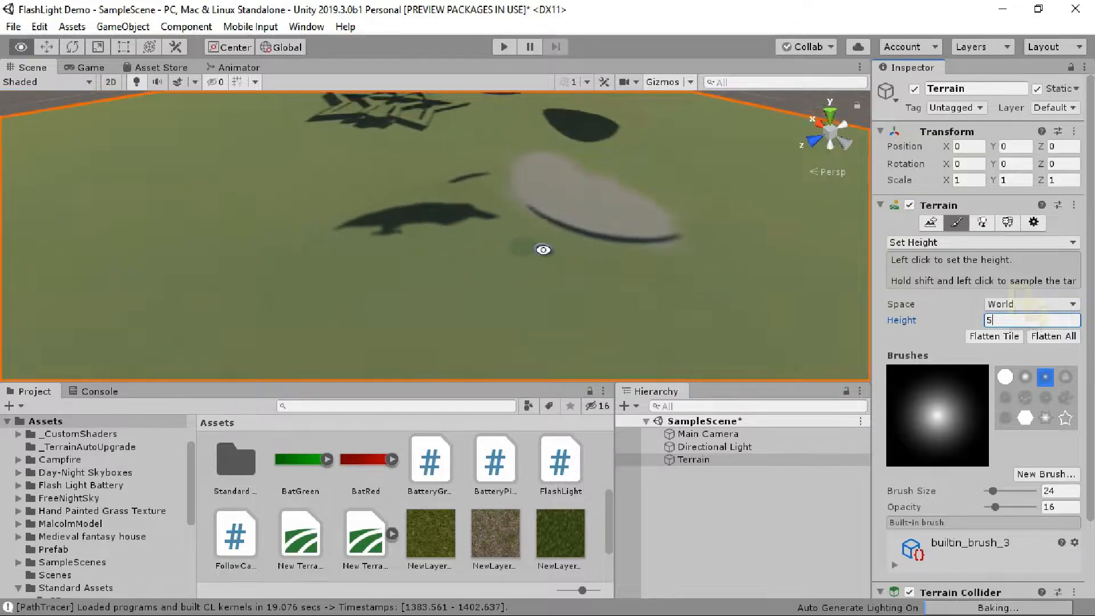
left_click_drag(393, 276, 451, 221, "alt")
left_click_drag(465, 181, 461, 216, "alt")
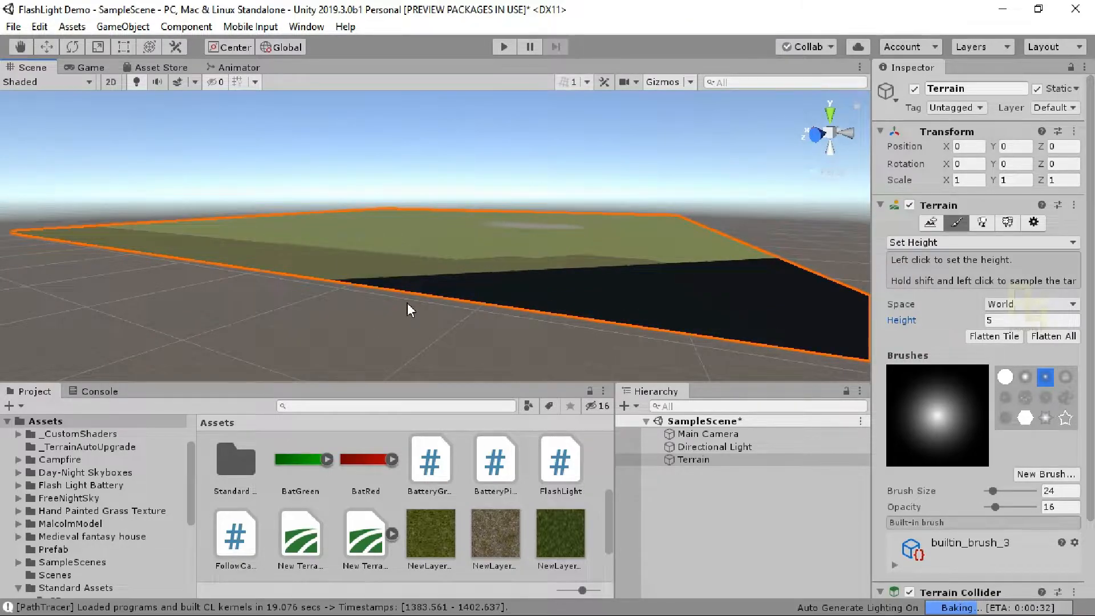
Undo the flattening, view the restored terrain from the side, and flatten all of it again at height 5.
key("ctrl+z")
left_click_drag(374, 303, 424, 280, "alt")
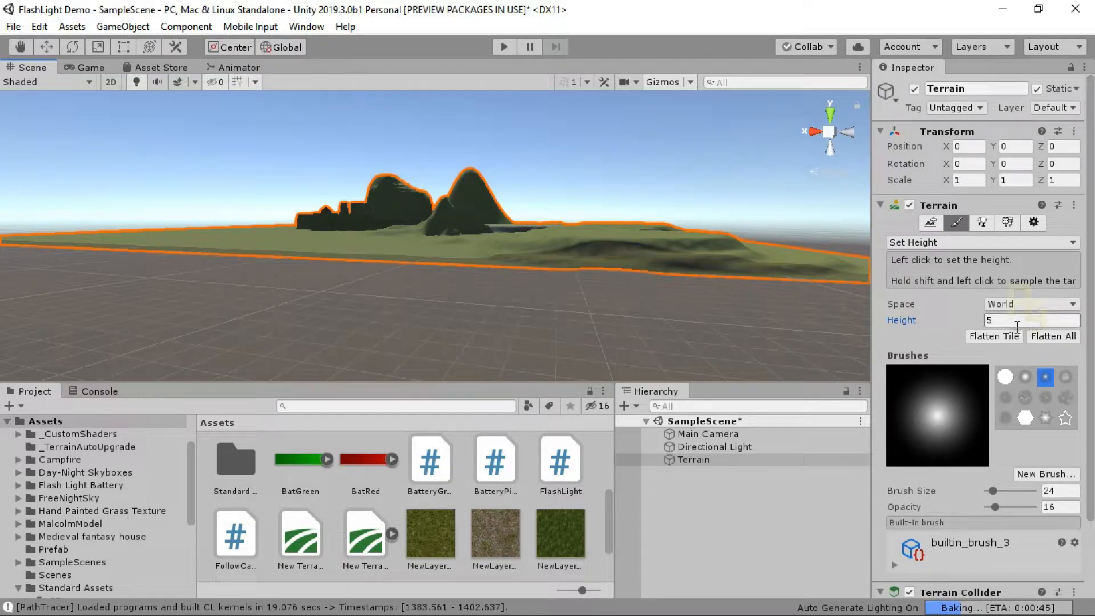
left_click(1046, 337)
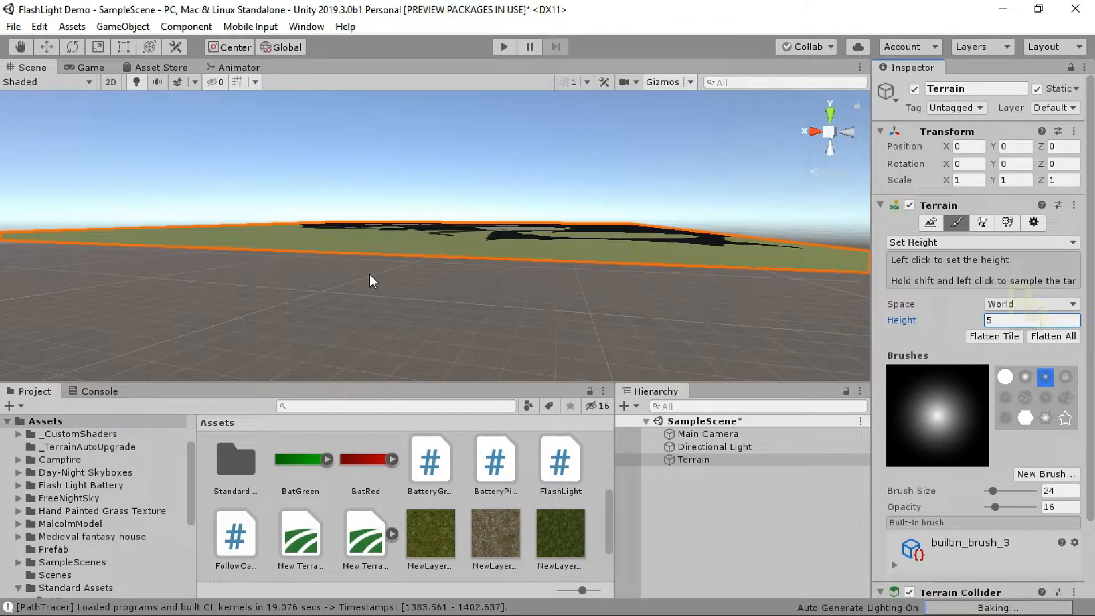
left_click_drag(369, 279, 379, 306, "alt")
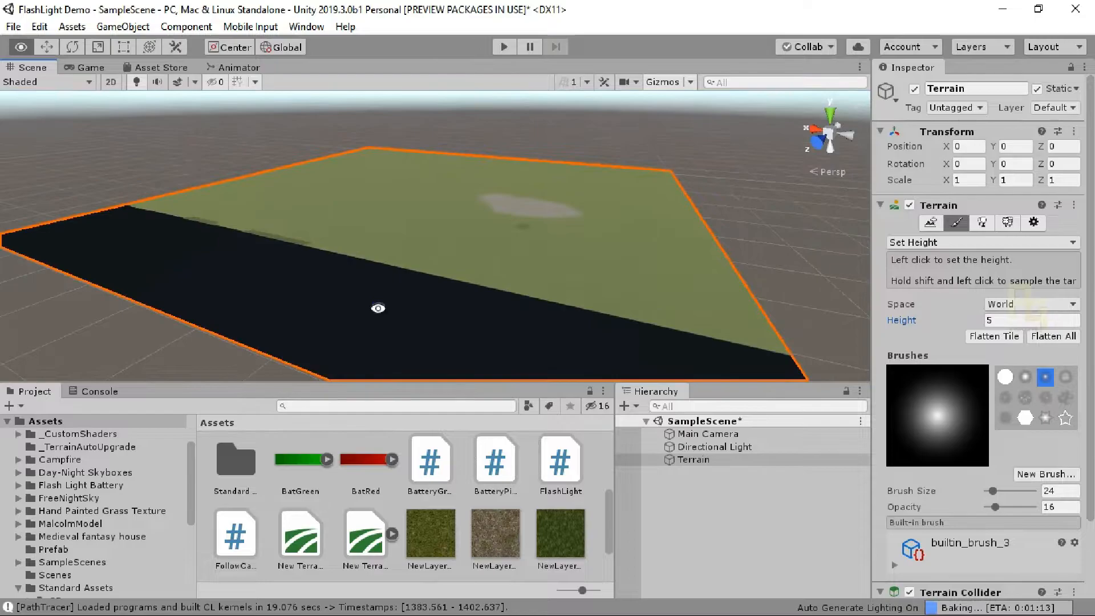
Switch the Paint Terrain tool to Raise or Lower Terrain mode with the whole flattened terrain in view.
left_click(962, 241)
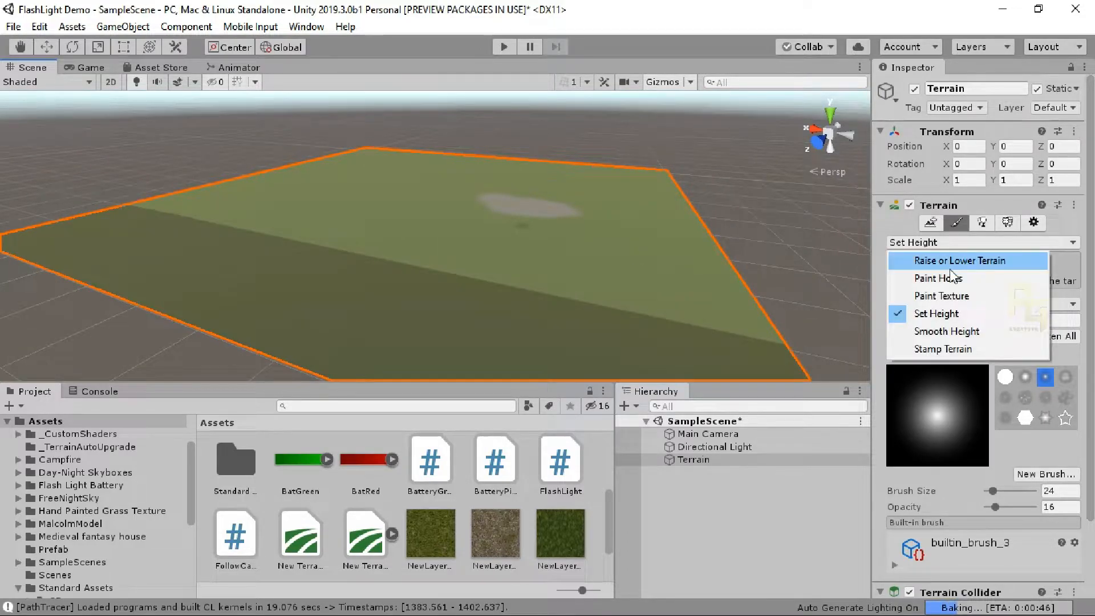
left_click(955, 261)
left_click_drag(432, 256, 417, 292, "alt")
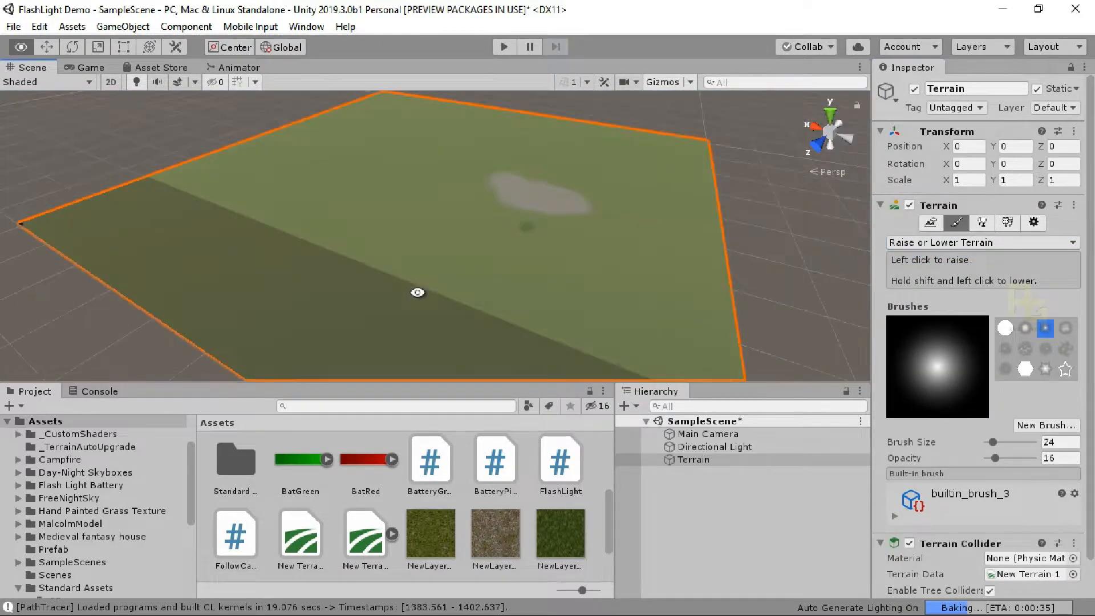
Set the brush size to 259 and lower the terrain into a broad round pit near its front edge.
left_click(998, 445)
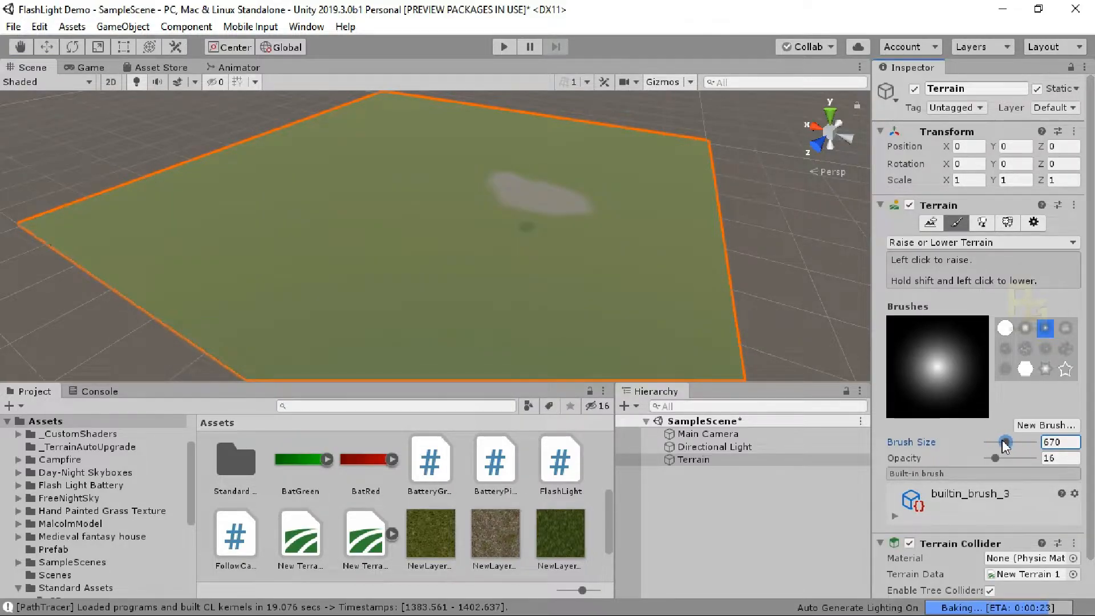
mouse_move(373, 274)
left_mouse_down()
mouse_move(365, 270)
mouse_move(381, 287)
mouse_move(362, 304)
mouse_move(379, 288)
mouse_move(354, 282)
mouse_move(380, 294)
mouse_move(372, 282)
mouse_move(370, 303)
mouse_move(370, 267)
mouse_move(361, 305)
mouse_move(372, 271)
mouse_move(371, 302)
left_mouse_up()
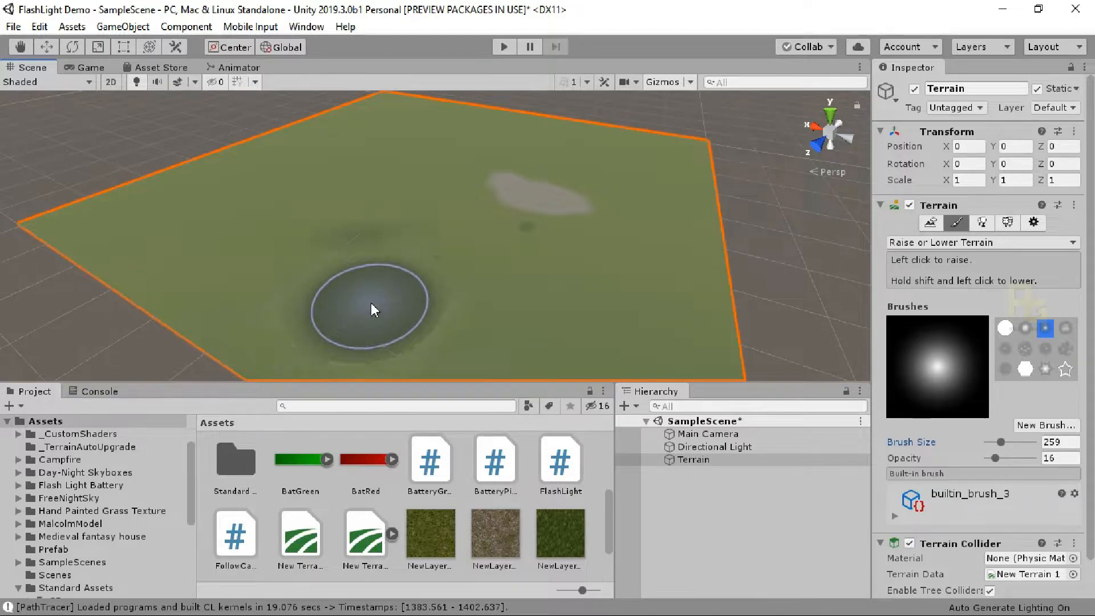
left_click_drag(270, 319, 435, 231, "alt")
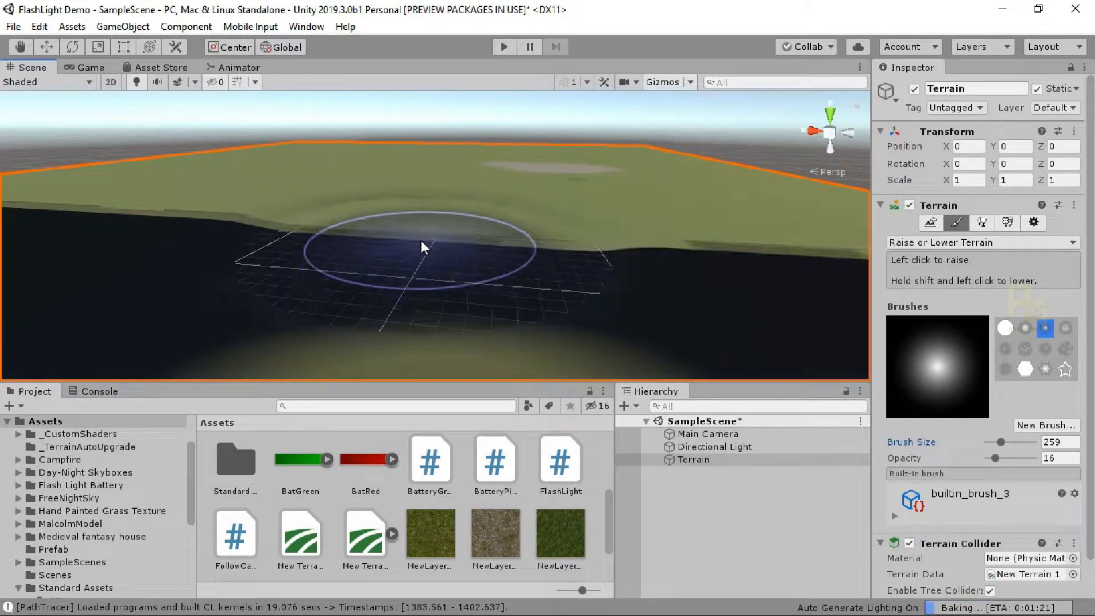
mouse_move(384, 278)
left_mouse_down()
mouse_move(432, 254)
mouse_move(447, 273)
mouse_move(477, 244)
left_mouse_up()
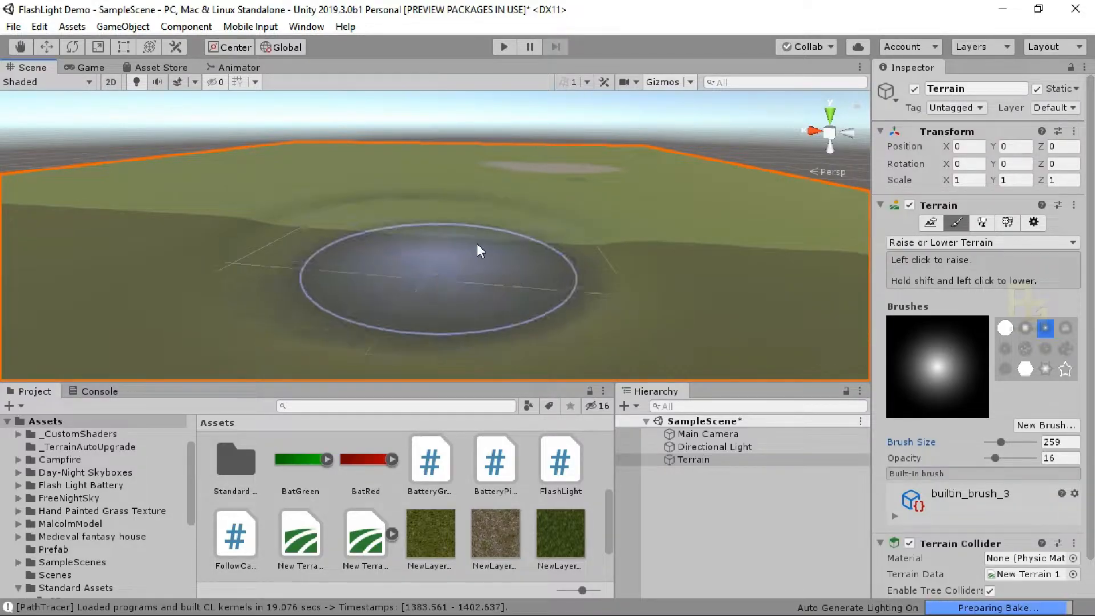
Switch the Paint Terrain tool to Set Height and flatten all of the terrain at height 10.
left_click(983, 244)
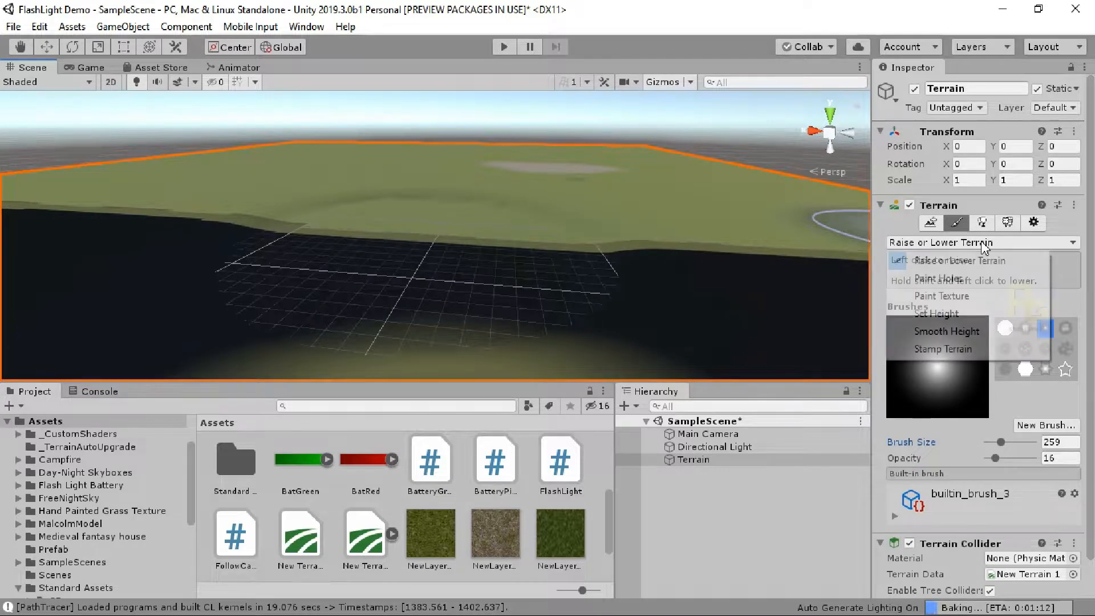
left_click(966, 313)
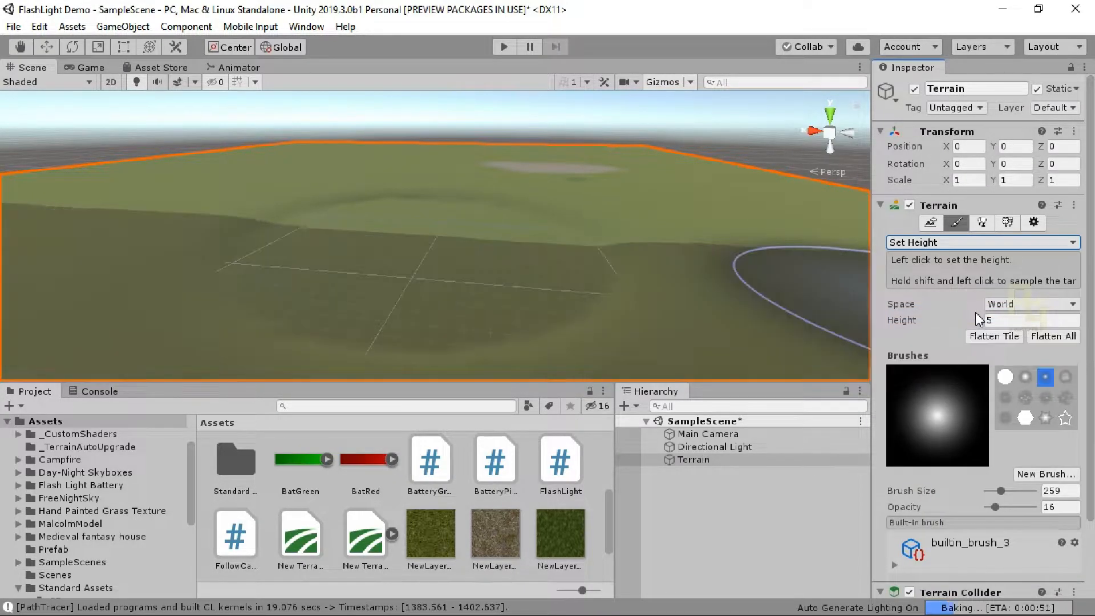
left_click(1014, 320)
type("10")
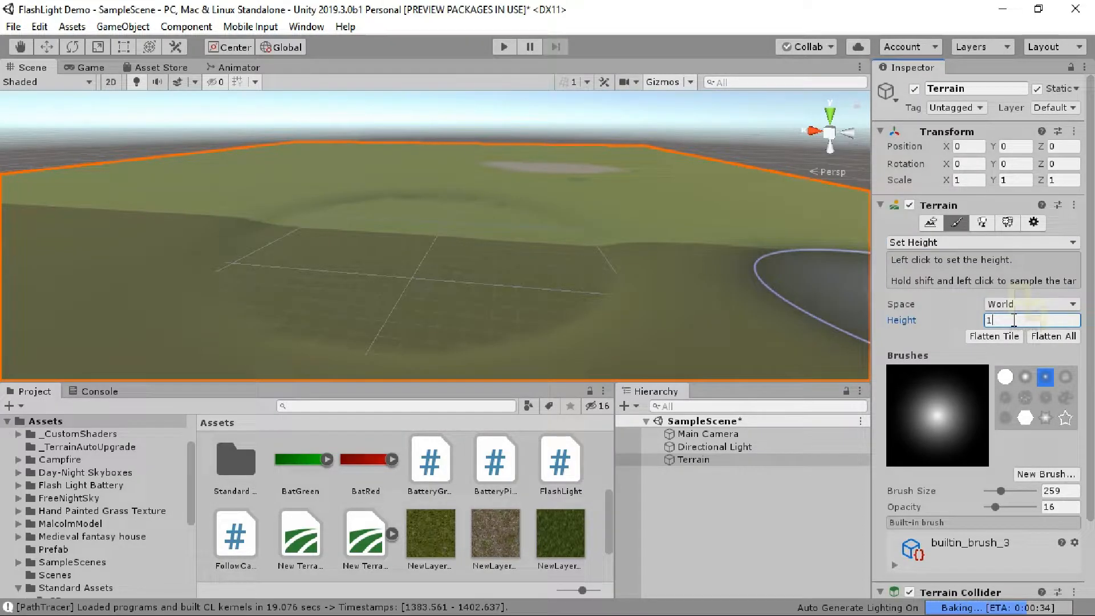
left_click(1039, 337)
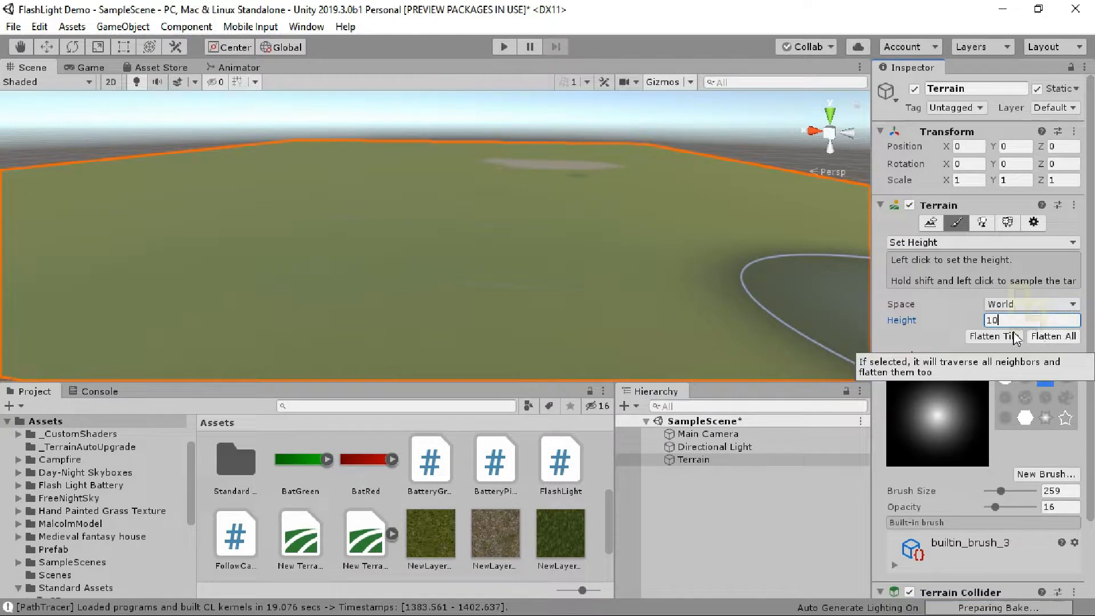
Set the target height to 15, flatten all of the terrain to it and inspect the raised slab from several angles.
key("BackSpace")
type("5")
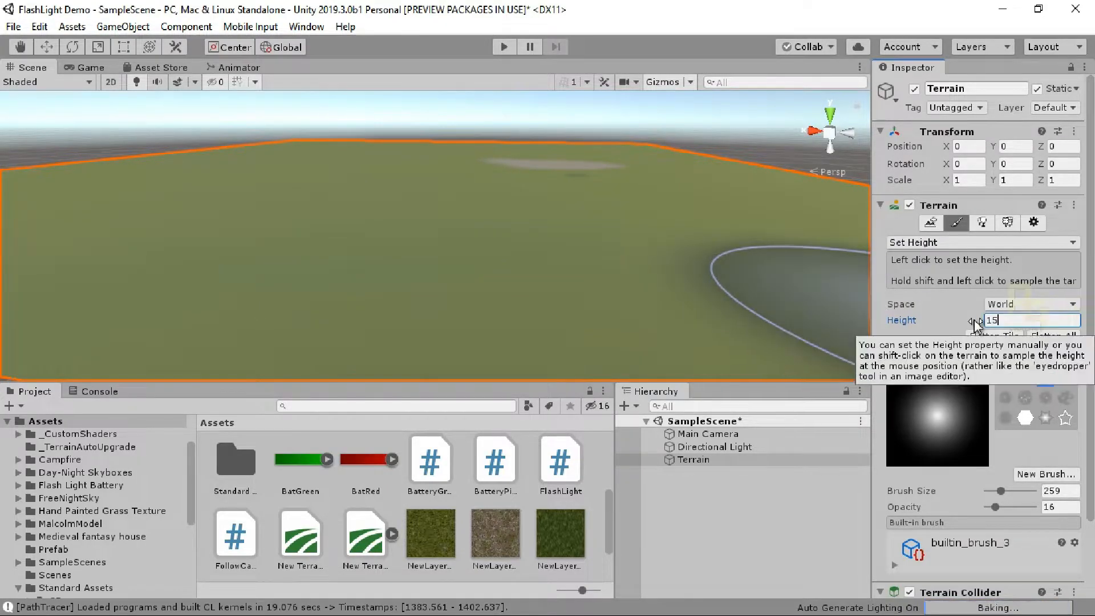
left_click(1054, 337)
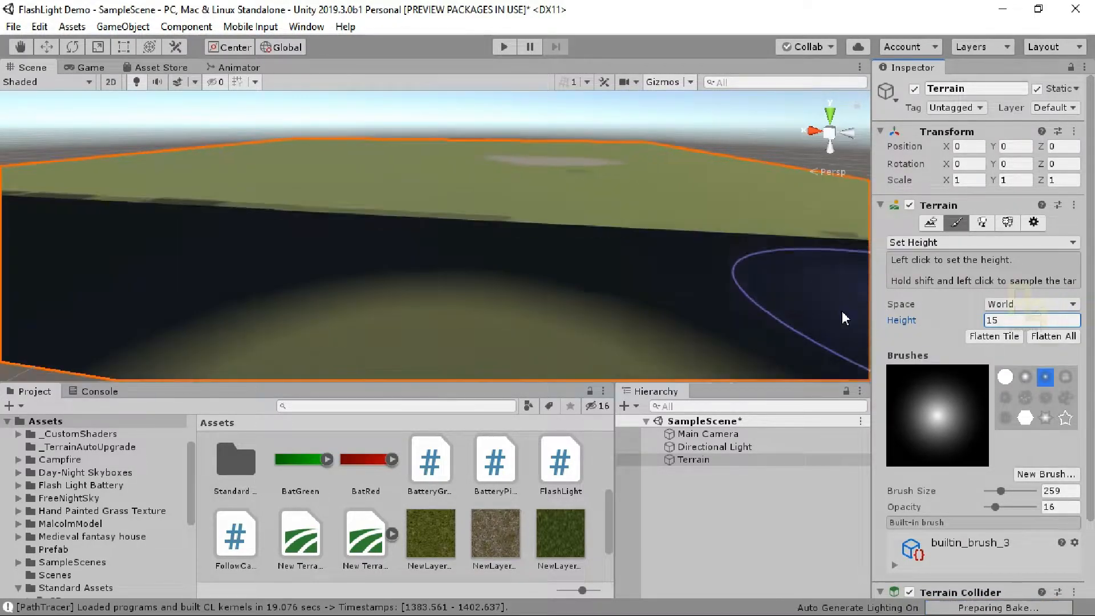
scroll(542, 272, "down", 3, "alt")
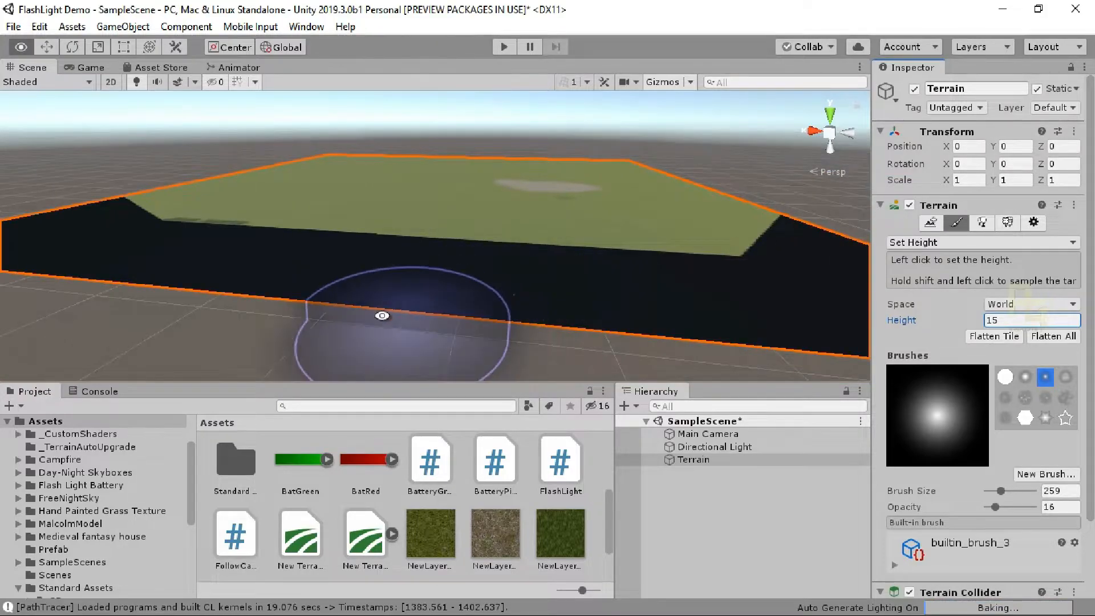
left_click_drag(540, 194, 478, 273, "alt")
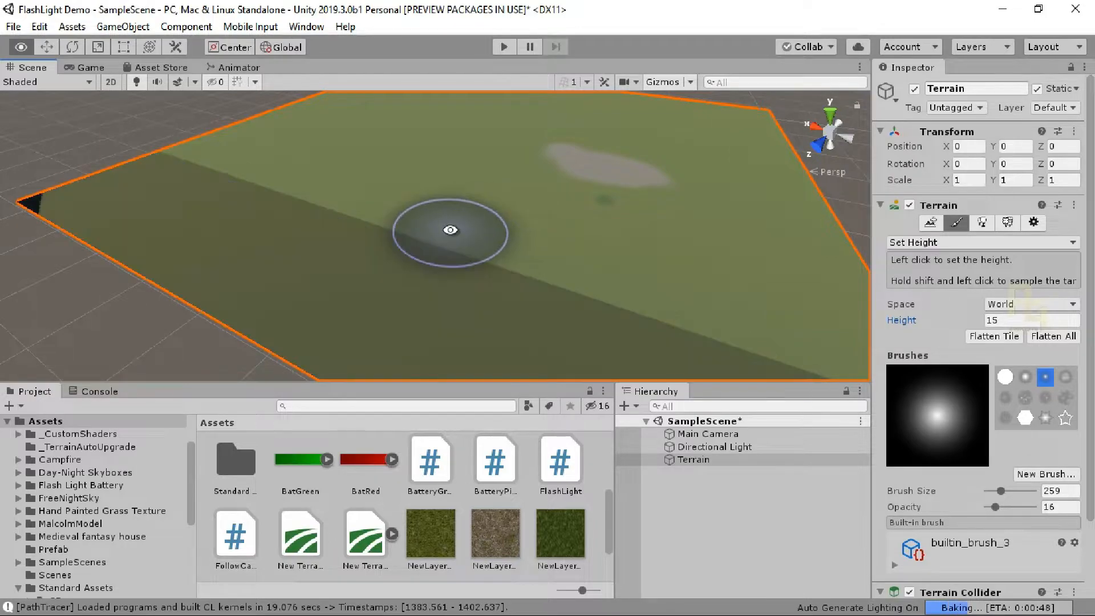
In Raise or Lower Terrain mode, set the brush opacity to 100 and dig a deep, wide crater in the raised terrain.
left_click(959, 247)
left_click(925, 257)
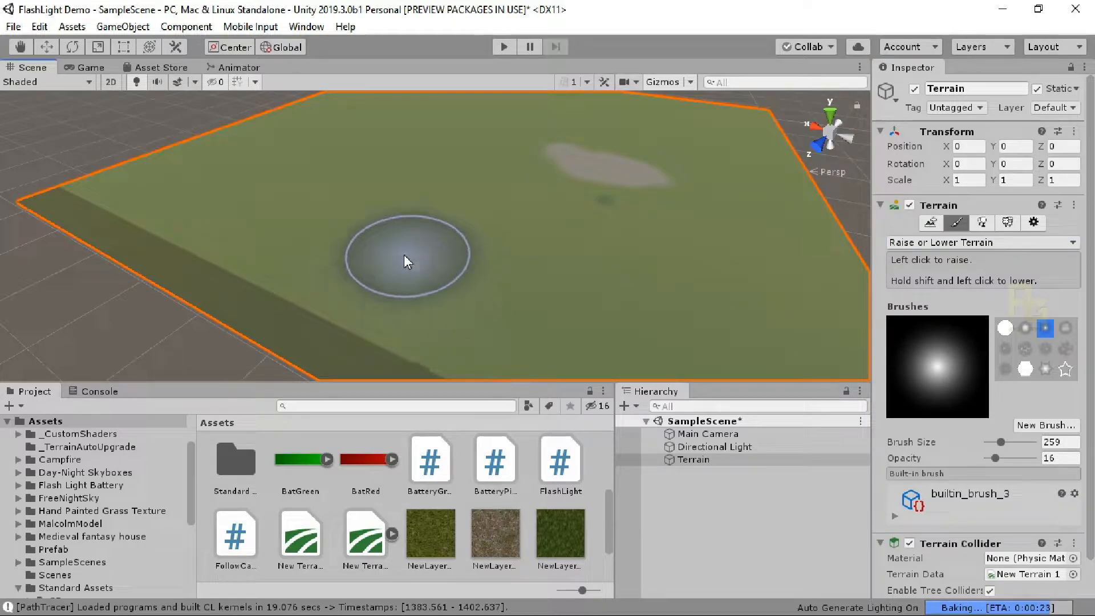
left_click_drag(996, 458, 1016, 462)
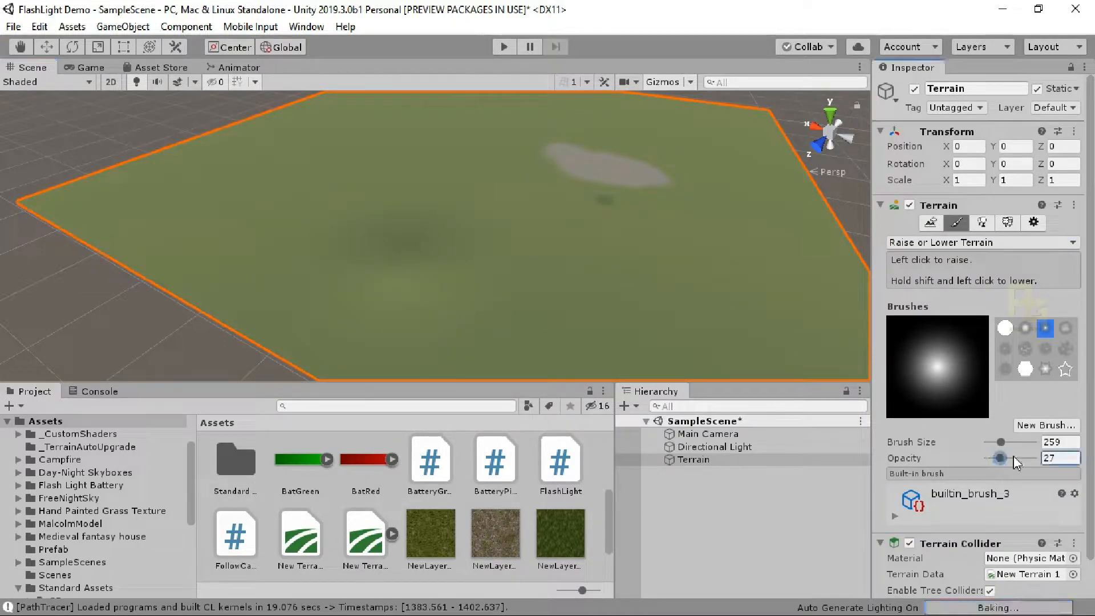
mouse_move(434, 268)
left_mouse_down("shift")
mouse_move(410, 262)
mouse_move(426, 271)
mouse_move(457, 255)
mouse_move(406, 271)
left_mouse_up("shift")
scroll(387, 299, "up", 7, "alt")
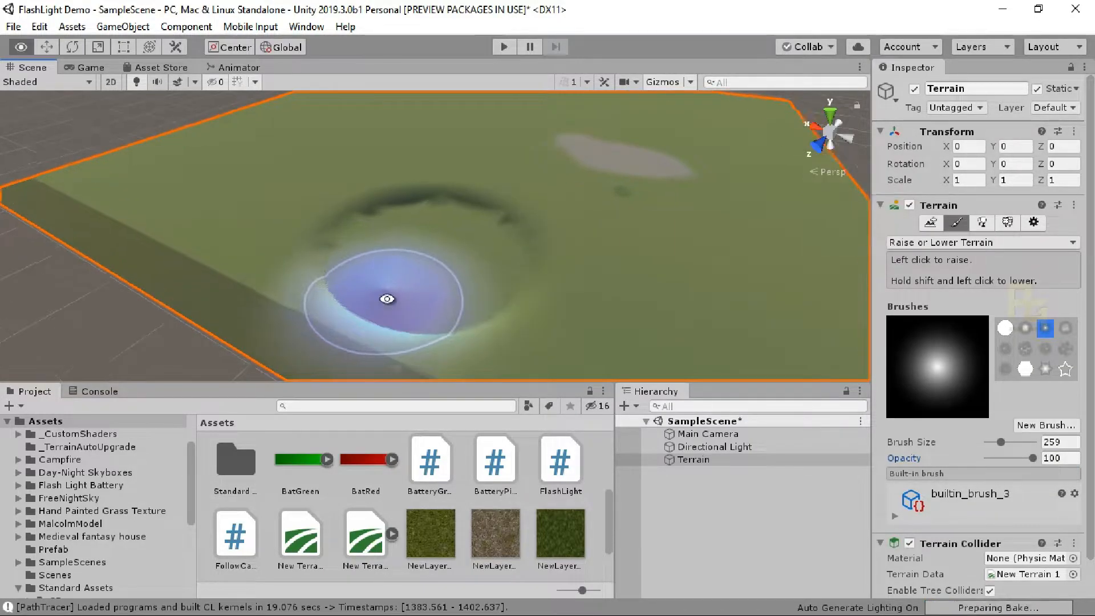
scroll(387, 298, "up", 6, "alt")
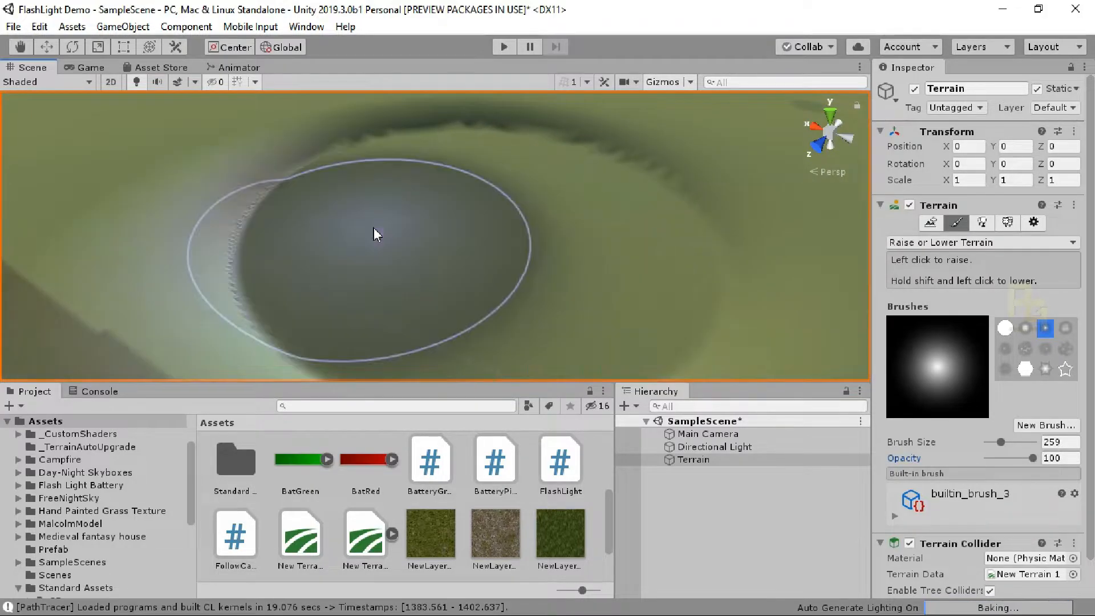
mouse_move(436, 258)
left_mouse_down("alt")
mouse_move(472, 196)
mouse_move(525, 186)
mouse_move(443, 211)
left_mouse_up("alt")
mouse_move(543, 184)
left_mouse_down("shift")
mouse_move(442, 205)
mouse_move(465, 195)
mouse_move(442, 272)
mouse_move(479, 246)
left_mouse_up("shift")
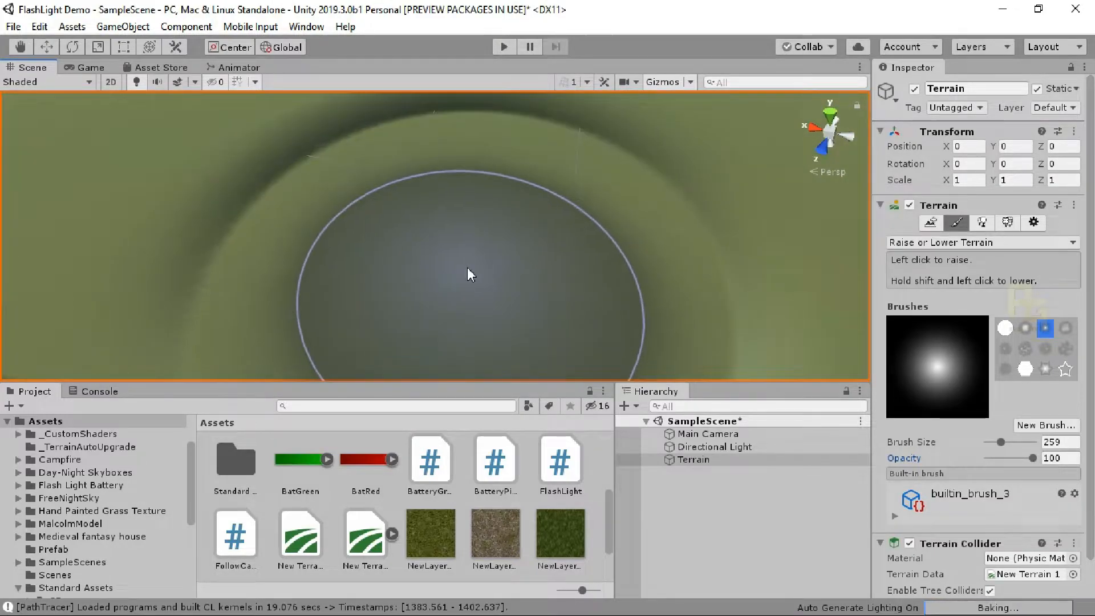
Try the solid round builtin_brush_1 at size 24 on the crater floor and inspect the crater from several angles.
left_click(1005, 327)
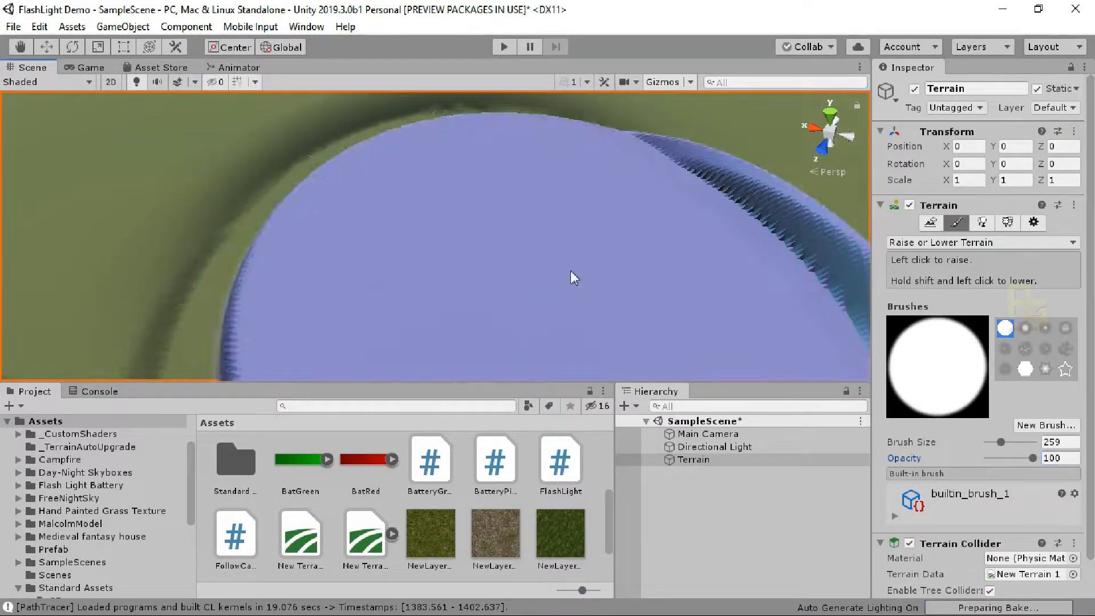
left_click_drag(1019, 442, 994, 443)
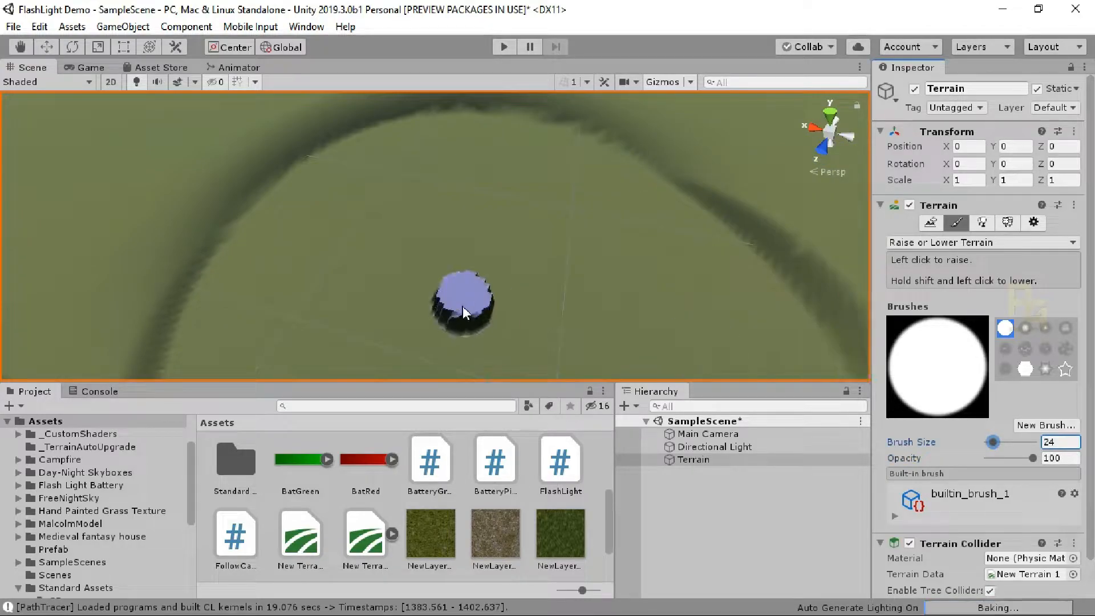
left_click(472, 294)
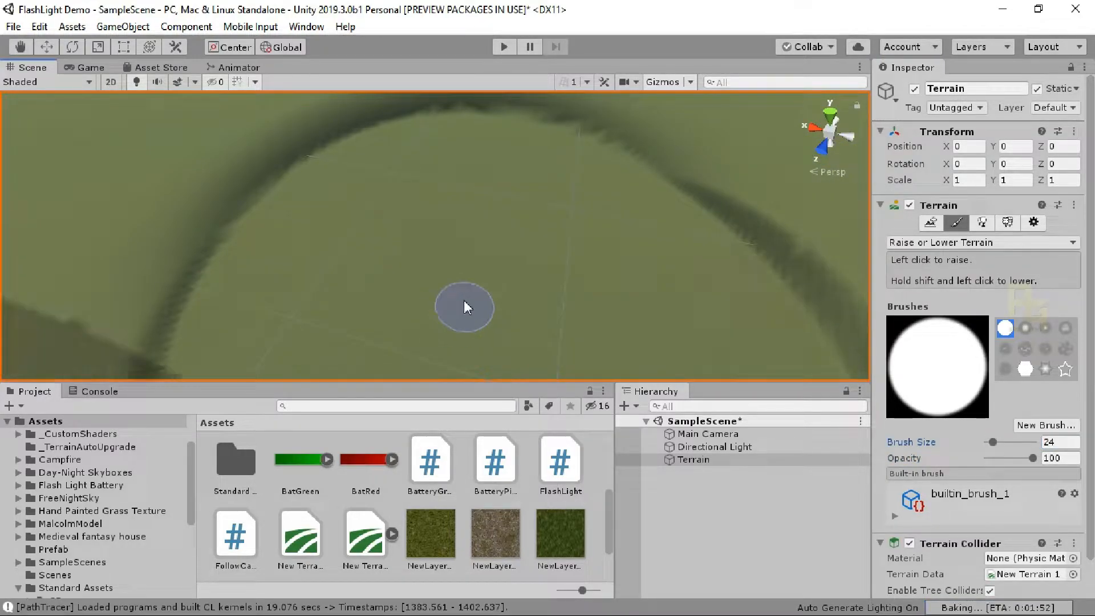
left_click(432, 279)
mouse_move(432, 280)
left_mouse_down("alt")
mouse_move(485, 184)
mouse_move(531, 245)
mouse_move(526, 255)
left_mouse_up("alt")
scroll(526, 258, "down", 8)
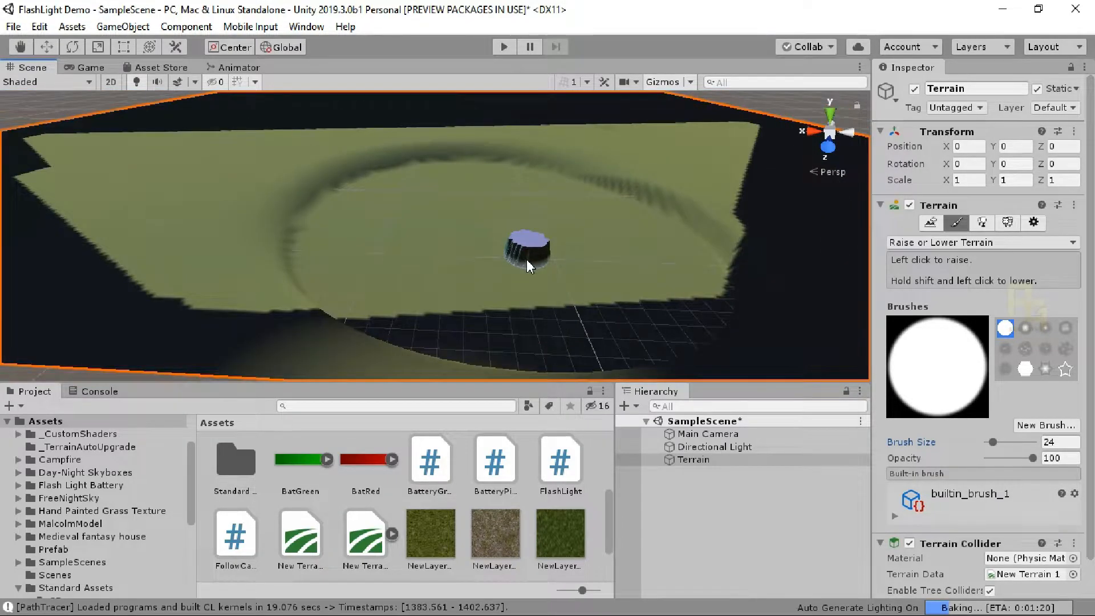
left_click_drag(498, 262, 467, 252, "alt")
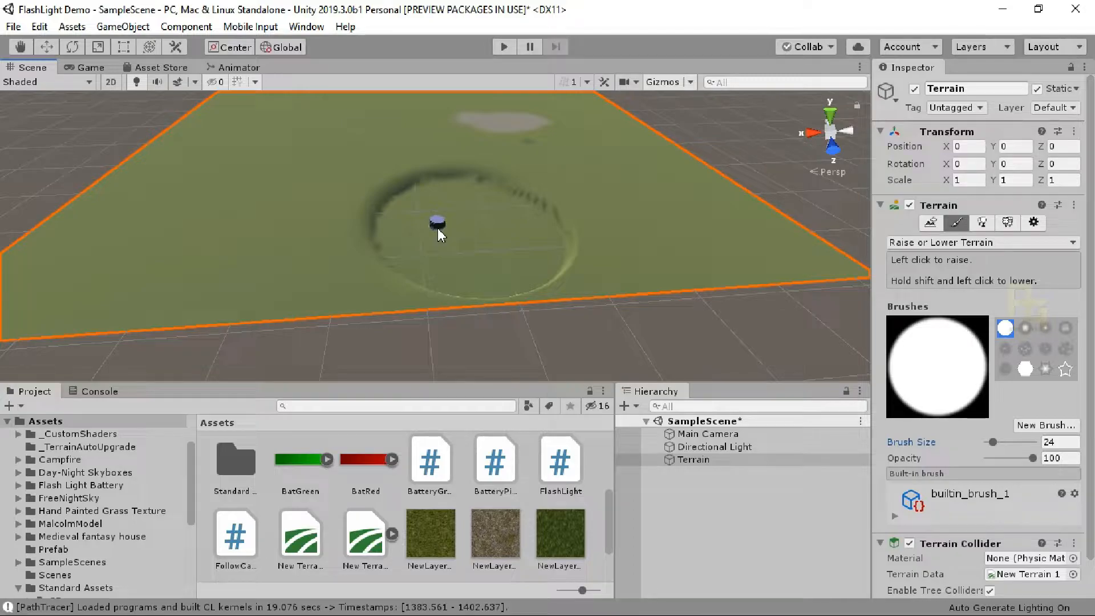
Switch the Paint Terrain tool to Set Height and flatten all of the terrain at height 0.
left_click(982, 223)
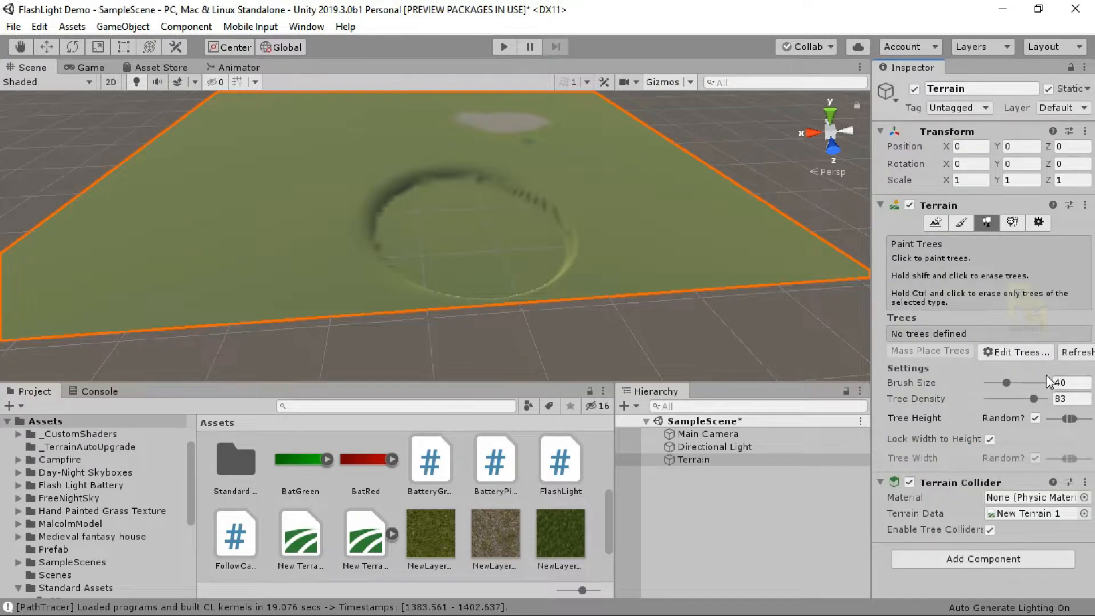
left_click(958, 223)
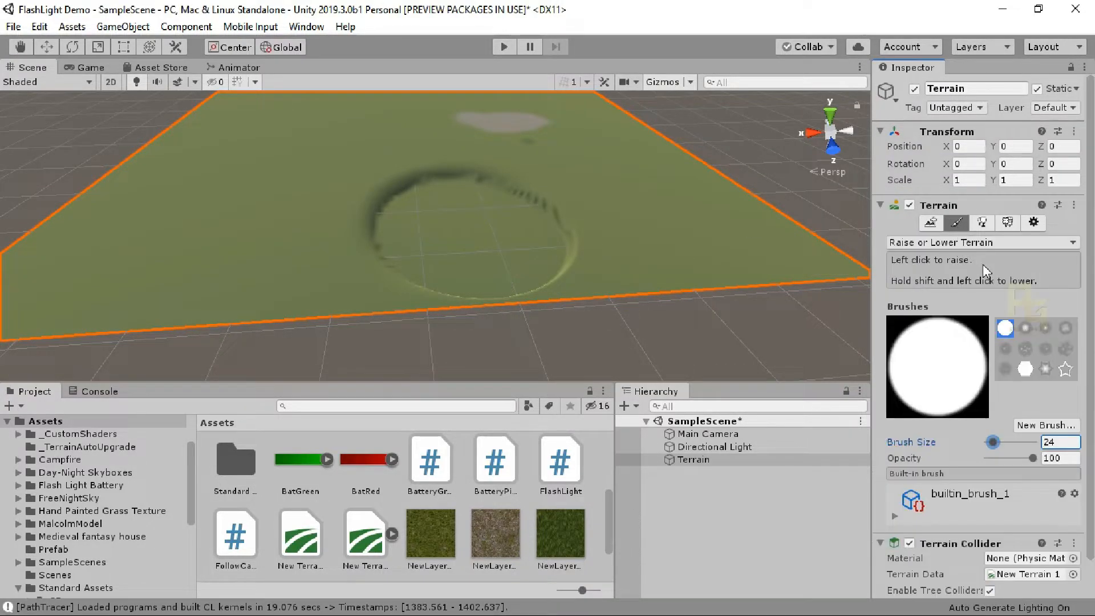
left_click(975, 242)
left_click(941, 314)
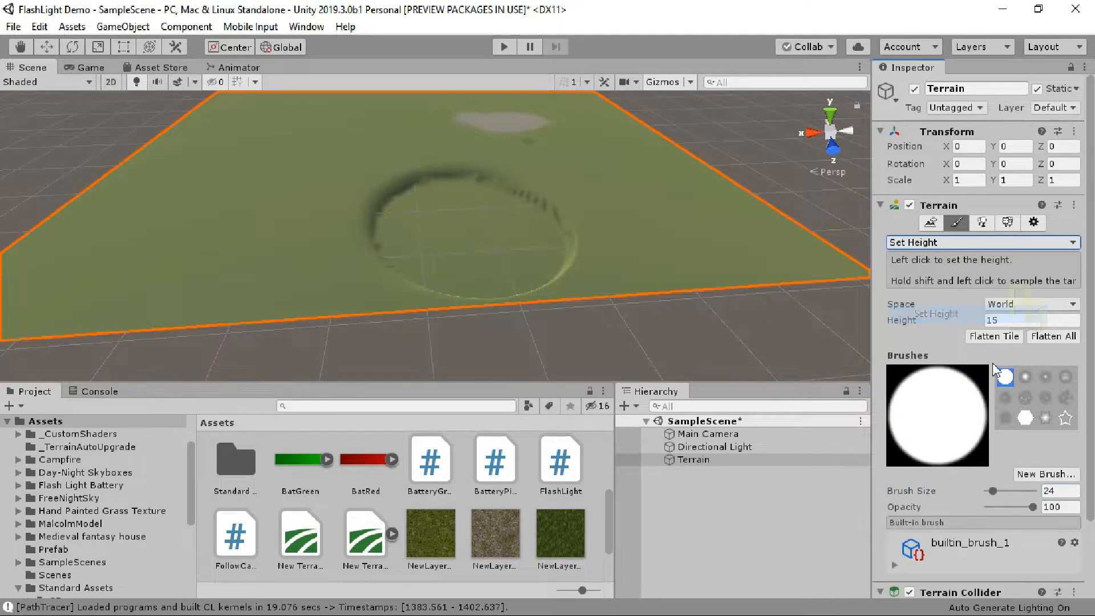
left_click(1029, 319)
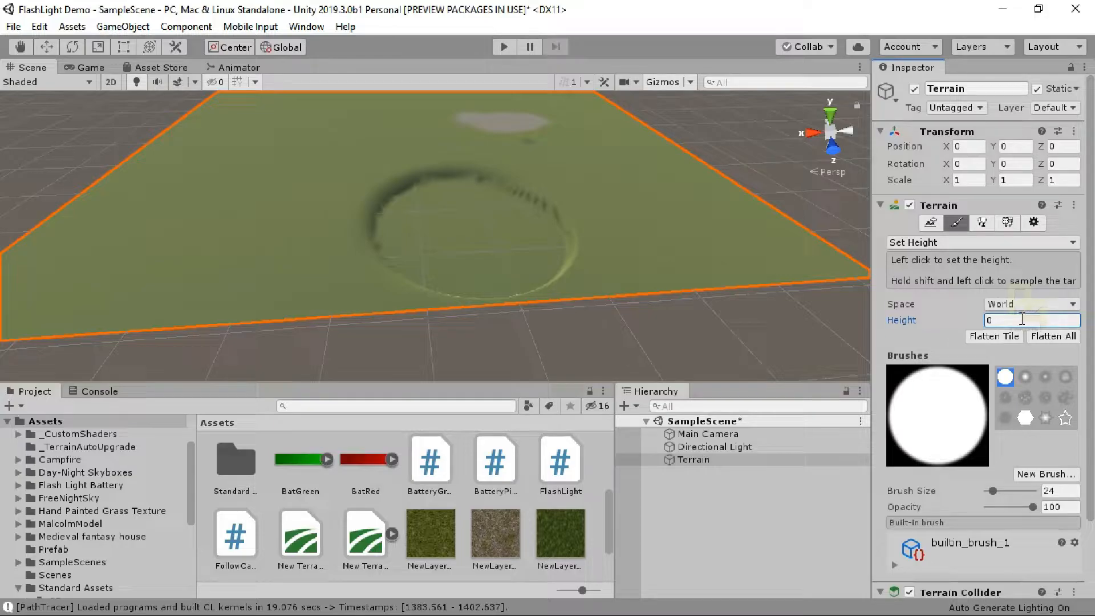
left_click(1044, 337)
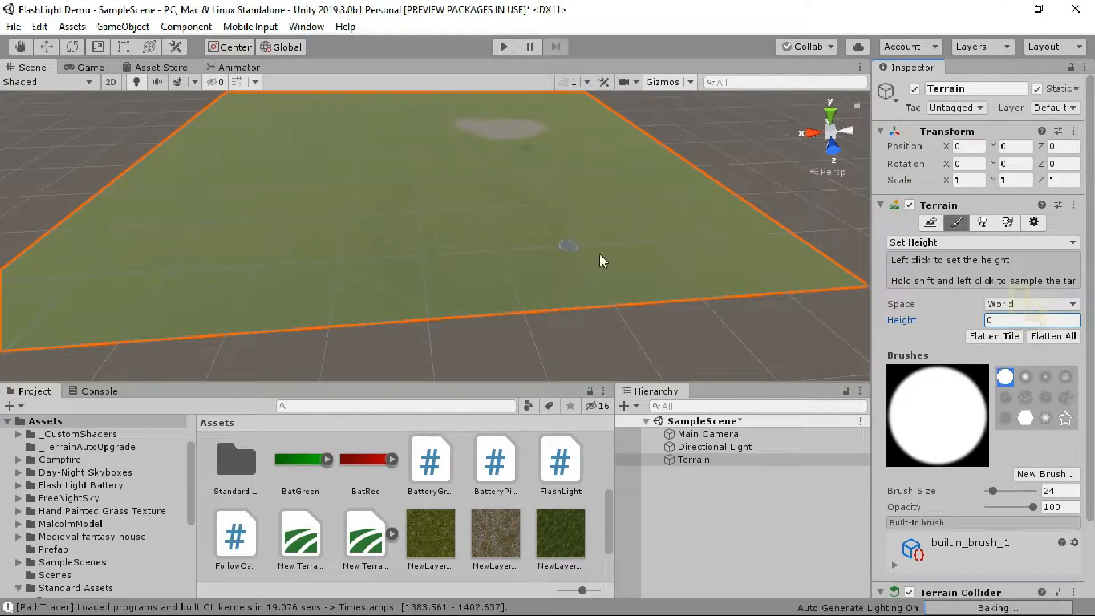
In Raise or Lower Terrain mode, raise rings of small scattered mounds with the soft builtin_brush_2 at size 33.
left_click(970, 242)
left_click(958, 260)
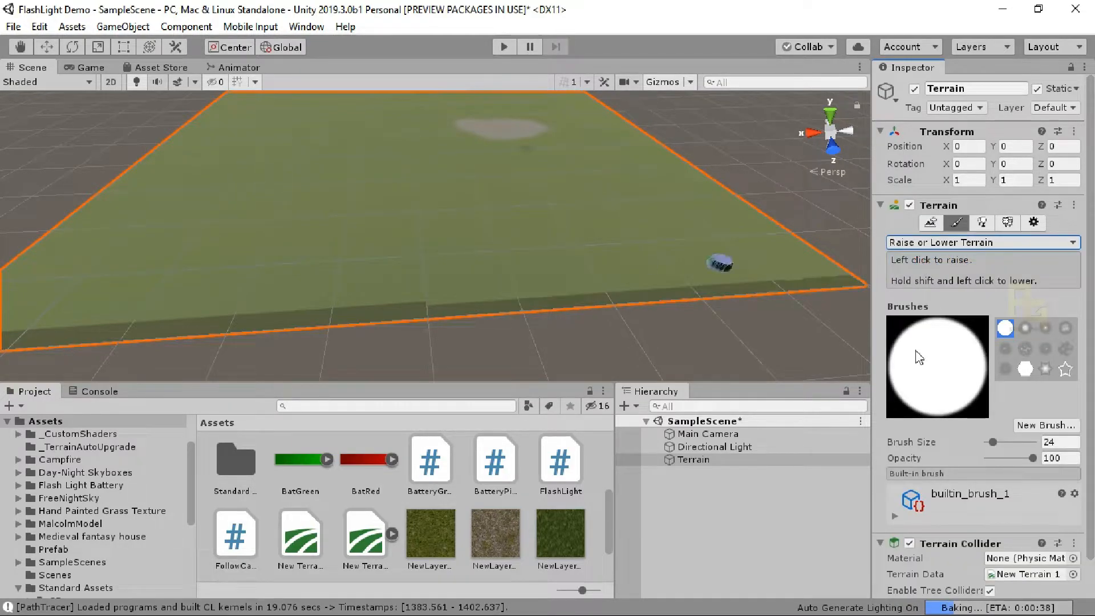
left_click(1026, 328)
left_click(997, 442)
left_click_drag(284, 223, 304, 219)
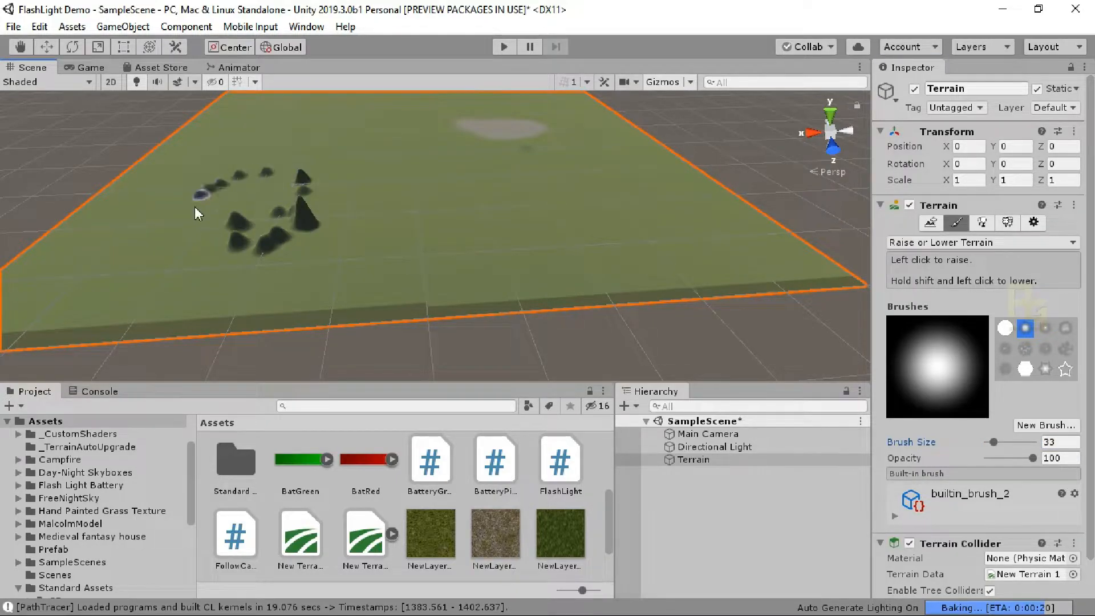
left_click_drag(195, 208, 303, 262)
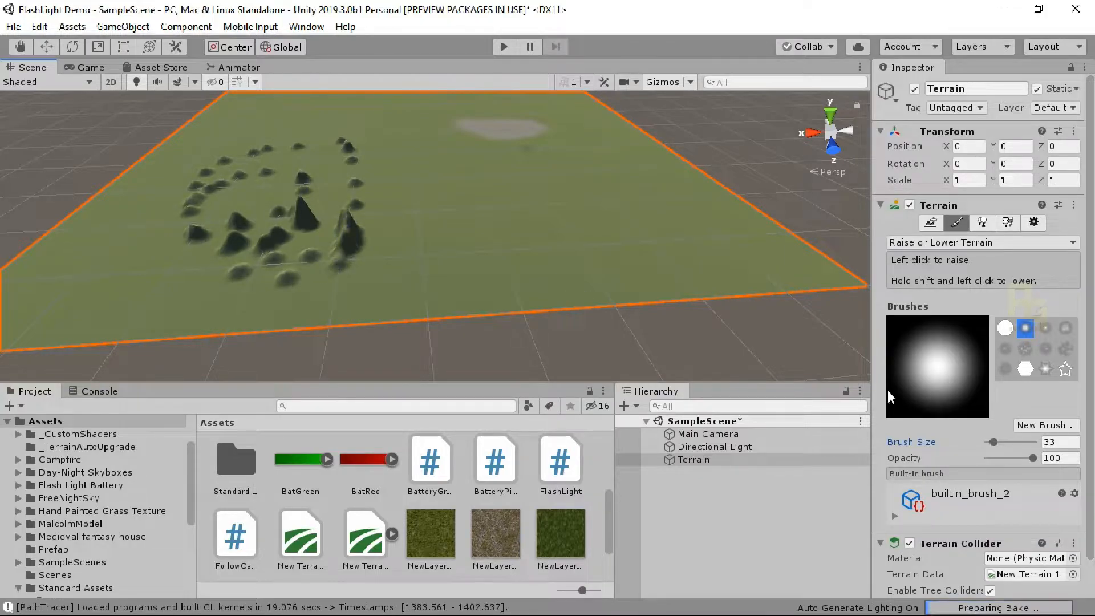
Set the brush size to 146 and raise a tall mountain beside the small mounds and a hilly ridge near the rocky patch.
left_click(994, 441)
mouse_move(297, 210)
left_mouse_down()
mouse_move(242, 214)
mouse_move(231, 231)
mouse_move(321, 224)
mouse_move(335, 175)
mouse_move(237, 191)
mouse_move(228, 221)
mouse_move(382, 231)
mouse_move(198, 233)
left_mouse_up()
left_click_drag(490, 225, 254, 211, "alt")
mouse_move(597, 210)
left_mouse_down()
mouse_move(658, 186)
mouse_move(636, 224)
mouse_move(585, 261)
mouse_move(565, 304)
mouse_move(593, 308)
mouse_move(626, 252)
left_mouse_up()
mouse_move(663, 222)
middle_mouse_down()
mouse_move(563, 225)
mouse_move(515, 258)
middle_mouse_up()
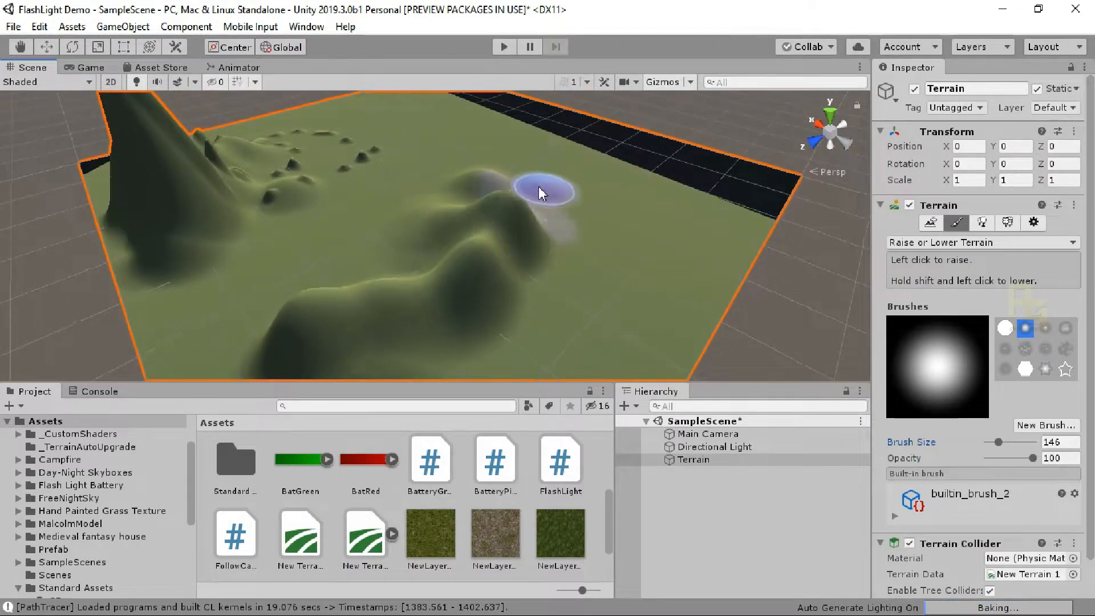
mouse_move(560, 234)
left_mouse_down()
mouse_move(563, 259)
mouse_move(581, 235)
left_mouse_up()
Raise a chain of hills along the terrain's far edges behind the small mounds and inspect the sculpted landscape.
left_click_drag(499, 276, 545, 268, "alt")
left_click_drag(423, 164, 304, 112)
mouse_move(298, 143)
left_mouse_down()
mouse_move(301, 132)
mouse_move(314, 136)
left_mouse_up()
middle_click_drag(433, 153, 345, 188)
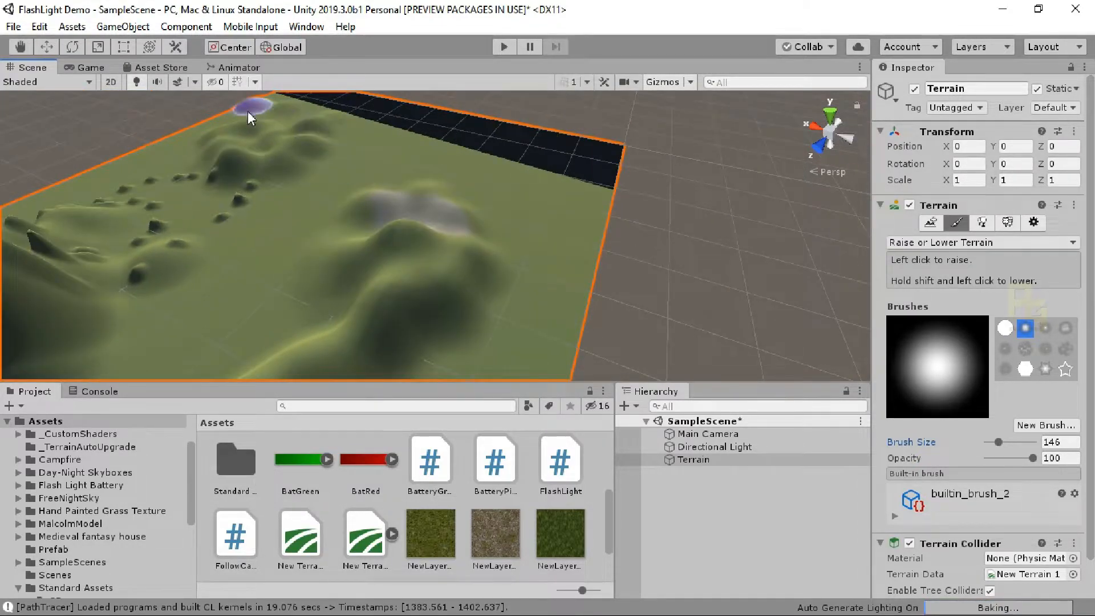
mouse_move(225, 152)
left_mouse_down()
mouse_move(165, 164)
mouse_move(224, 161)
mouse_move(280, 114)
mouse_move(452, 129)
left_mouse_up()
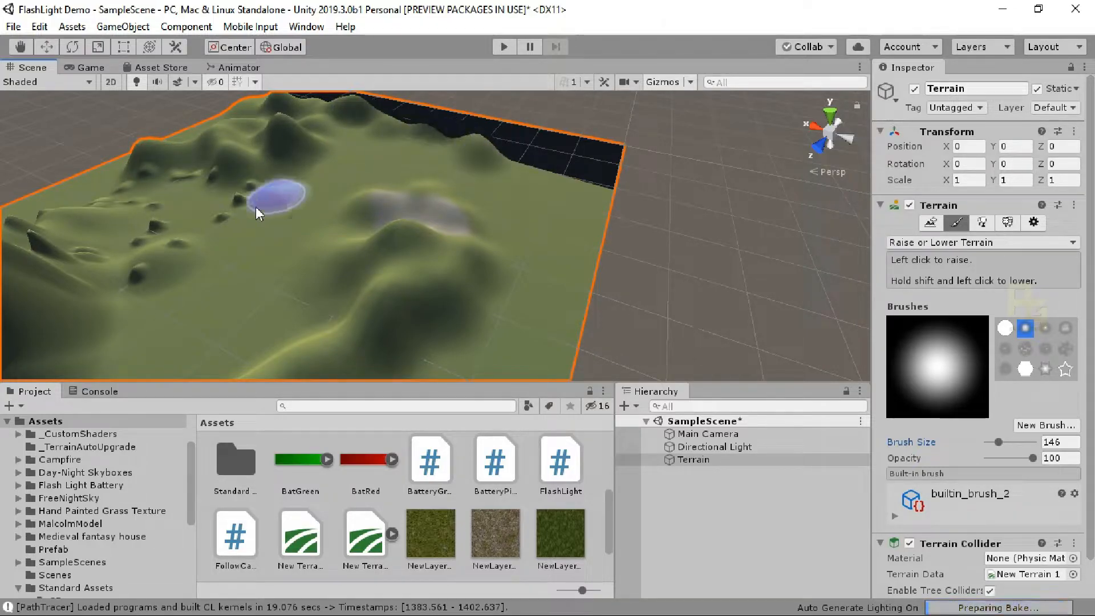
left_click_drag(278, 199, 372, 187, "alt")
mouse_move(363, 227)
left_mouse_down("alt")
mouse_move(431, 193)
mouse_move(367, 220)
left_mouse_up("alt")
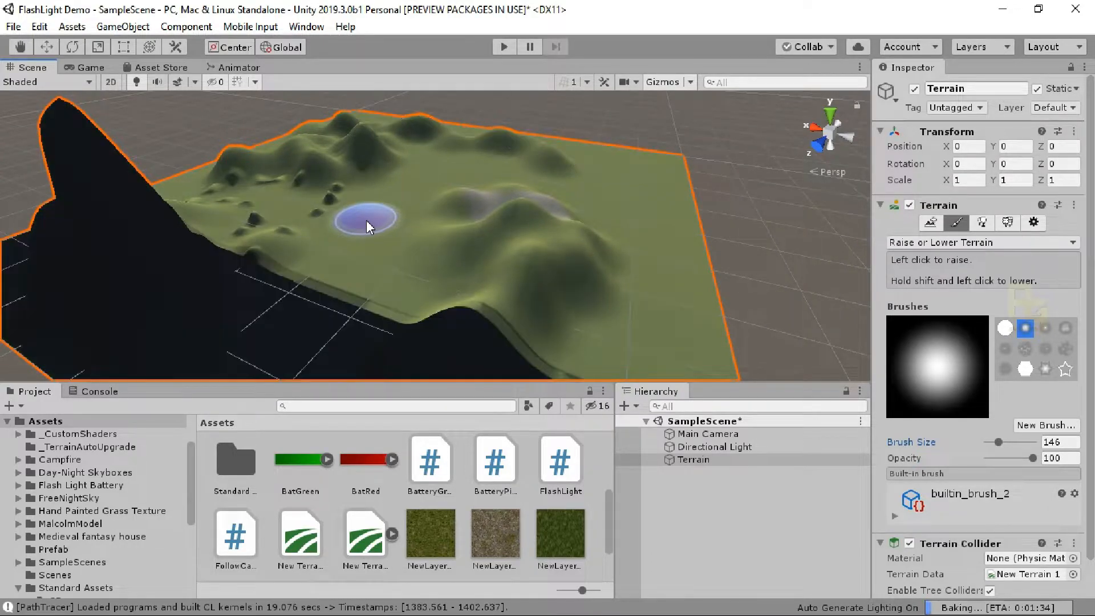
left_click_drag(327, 280, 338, 278, "alt")
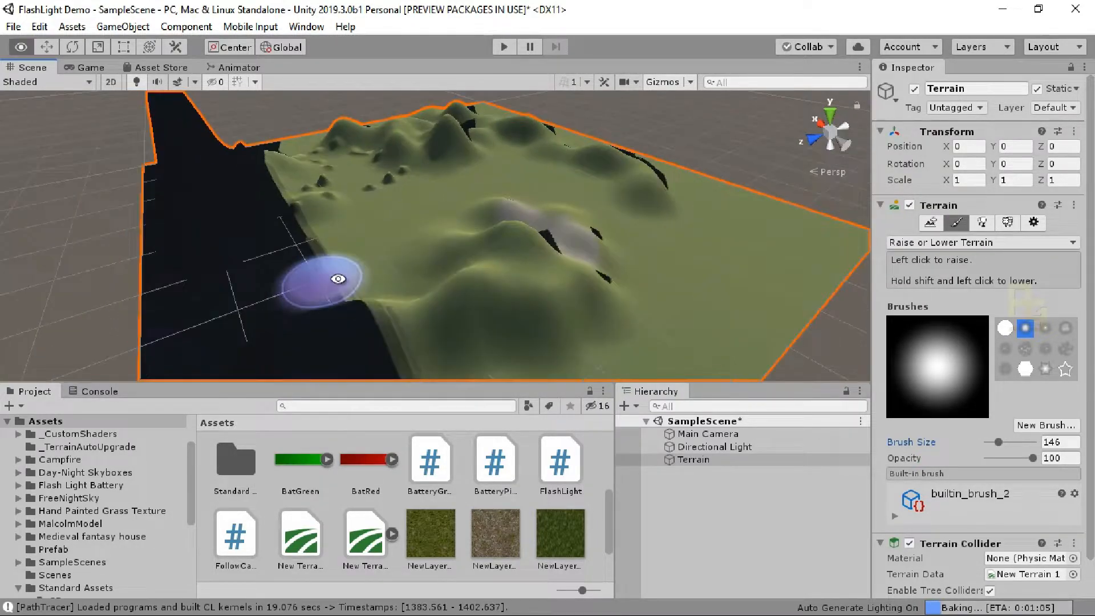
Try flattening the terrain tile at a world height of 15 with the Set Height tool and inspect the surface.
left_click_drag(638, 273, 693, 303, "alt")
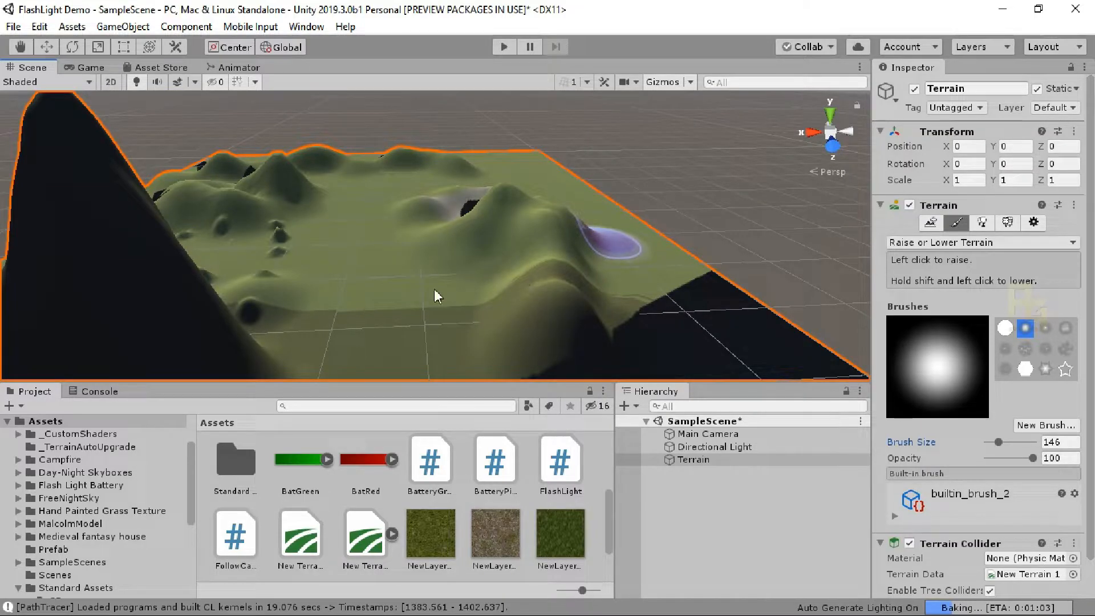
left_click_drag(308, 310, 310, 310, "alt")
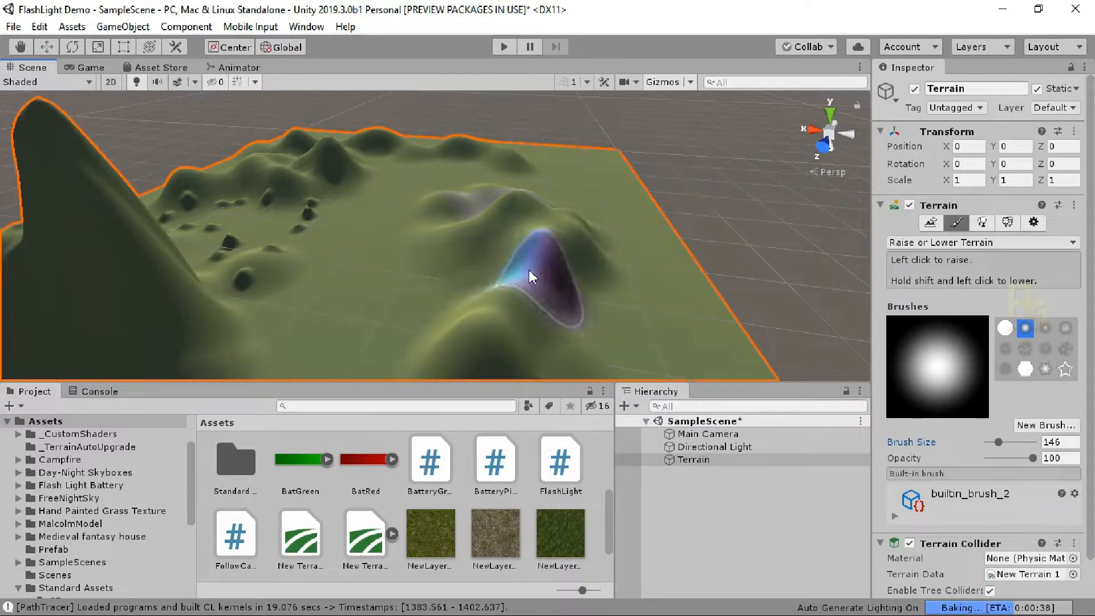
left_click_drag(549, 213, 467, 228, "alt")
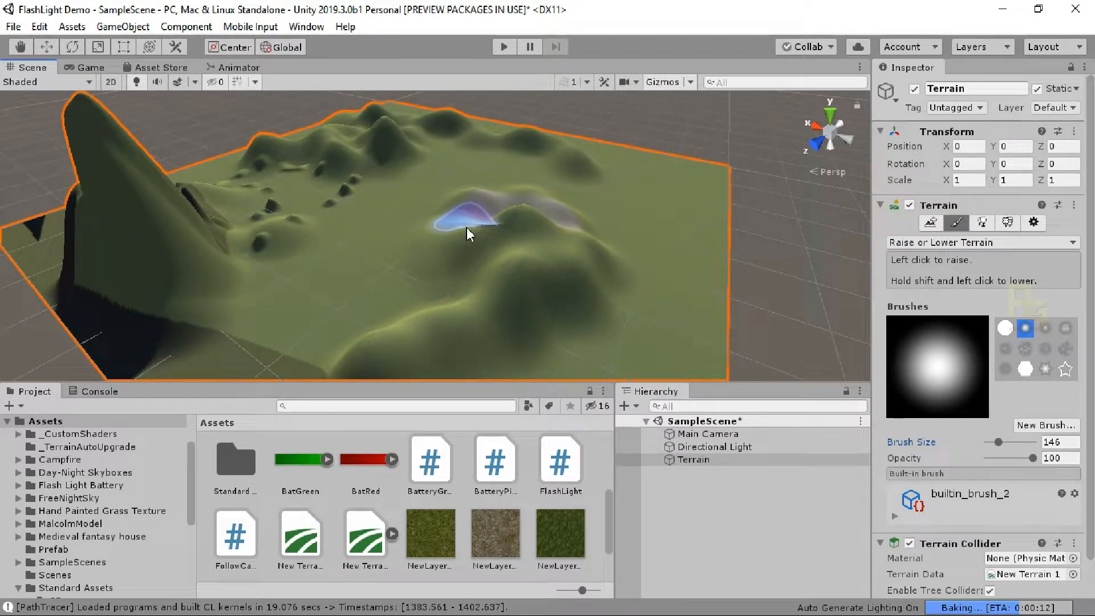
left_click(989, 242)
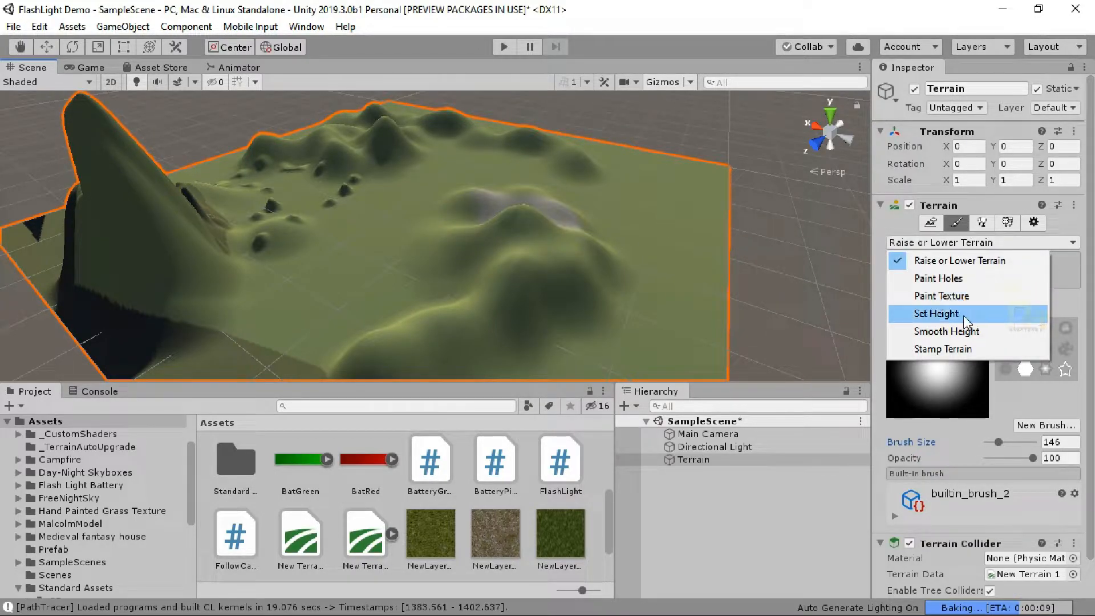
left_click(947, 313)
left_click(1007, 322)
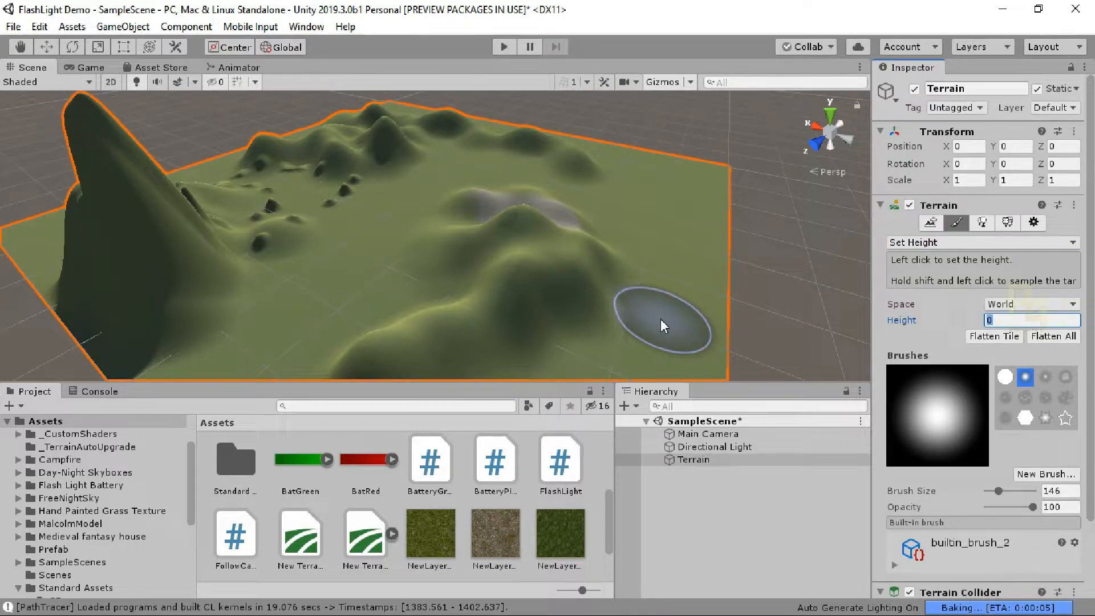
type("15")
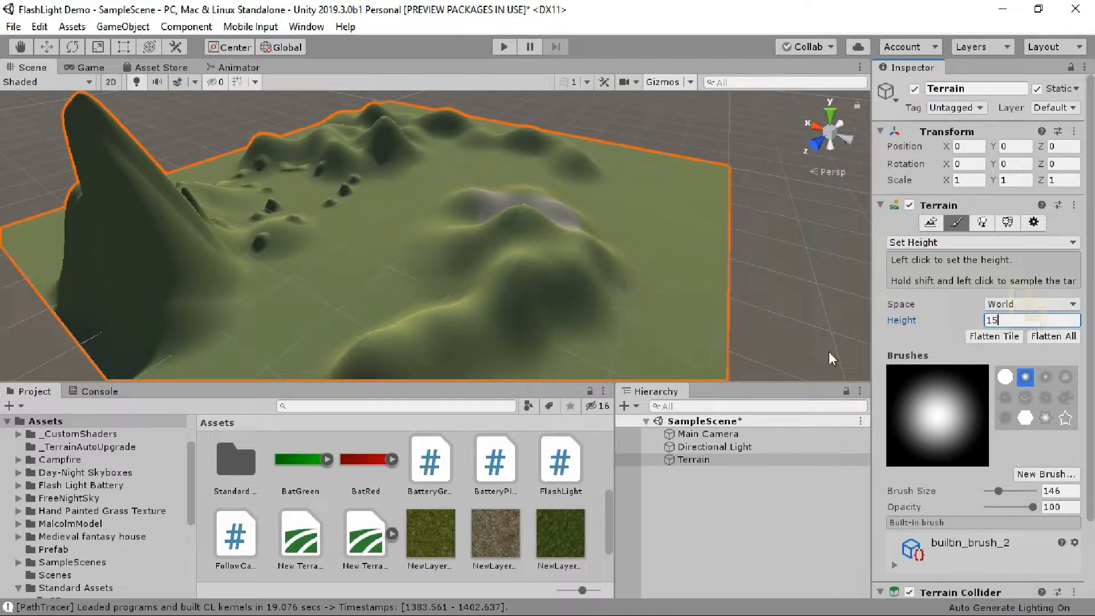
left_click(1011, 336)
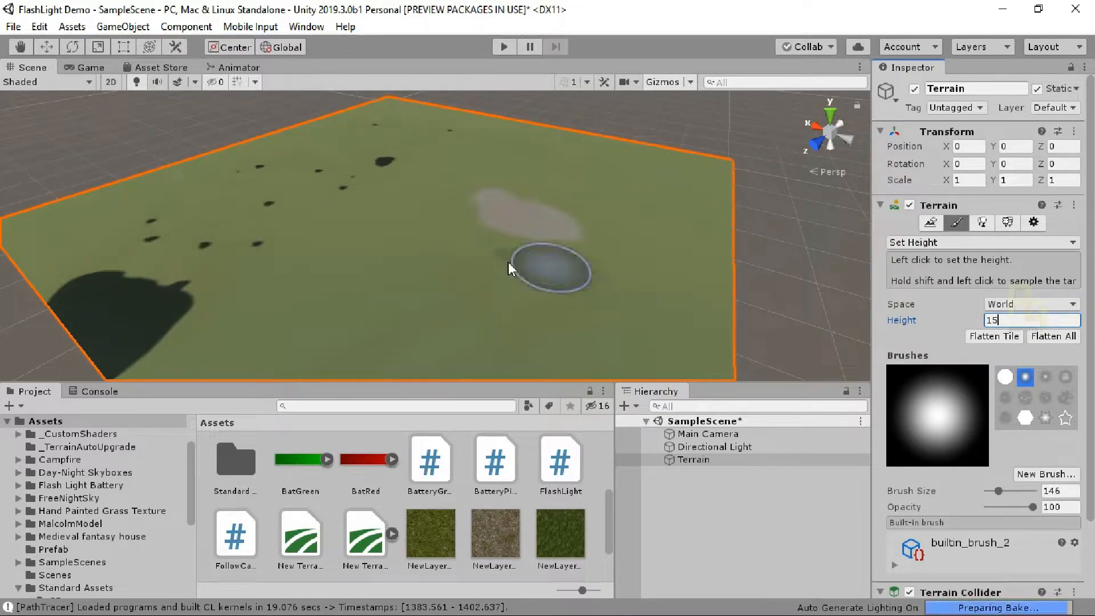
left_click_drag(225, 254, 289, 257, "alt")
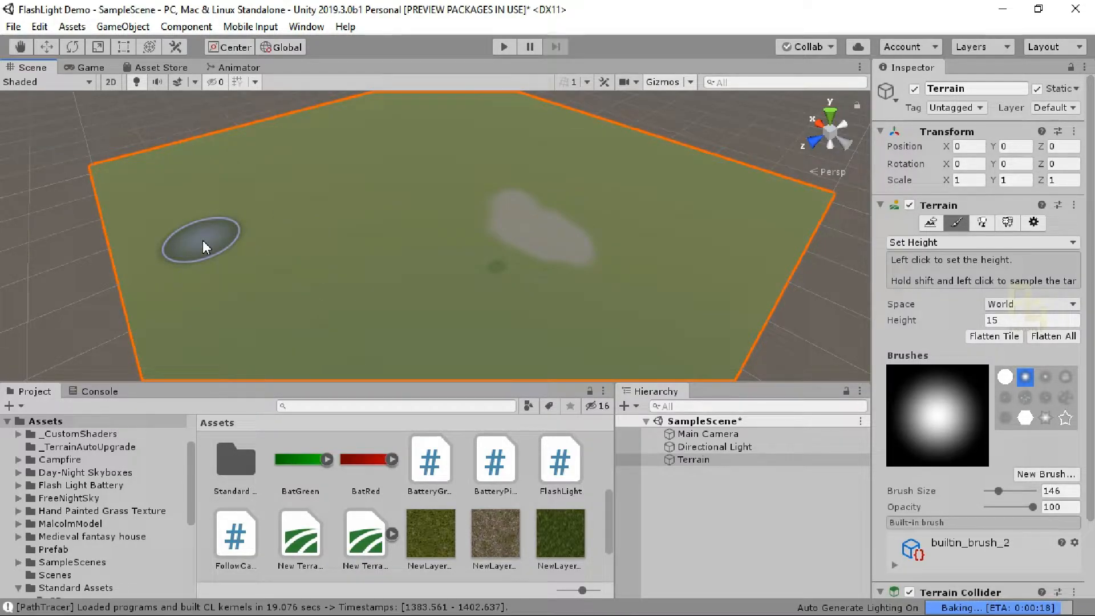
Undo the flattening of the terrain tile.
key("ctrl+z")
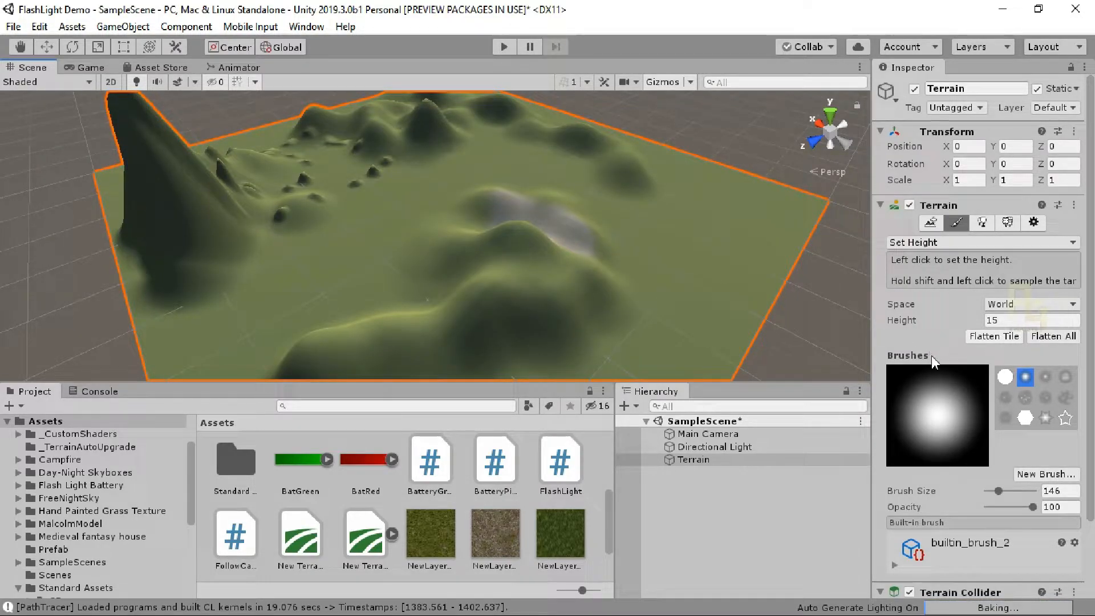
scroll(988, 489, "down", 3)
scroll(982, 474, "up", 3)
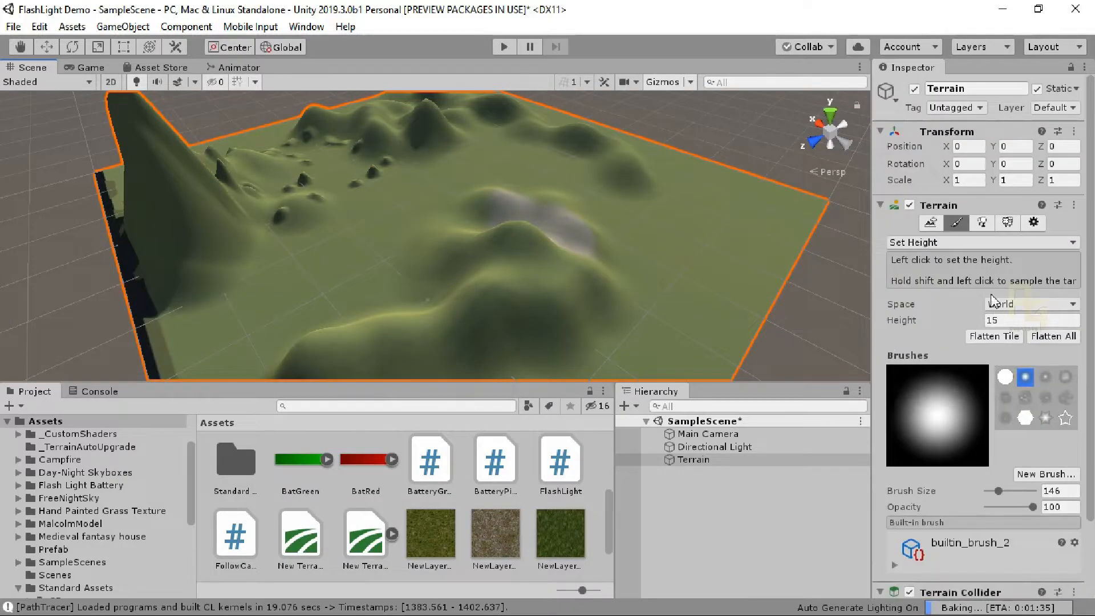
In Raise or Lower Terrain mode, raise a steep, jagged cliff beside the hilly ridge with the hard-edged builtin_brush_1 at size 146.
left_click(966, 245)
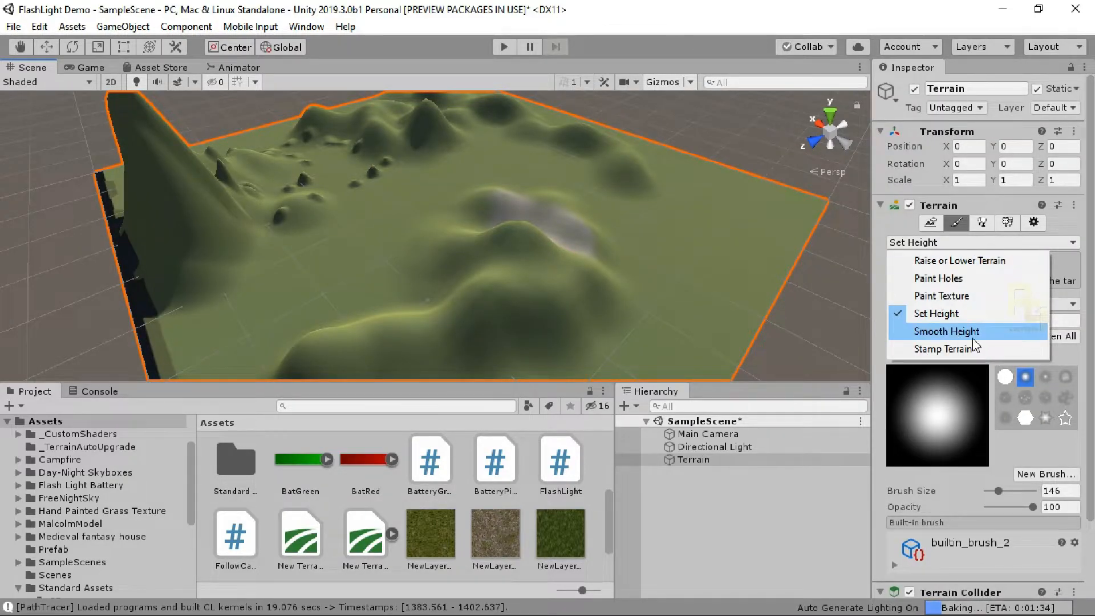
left_click(901, 260)
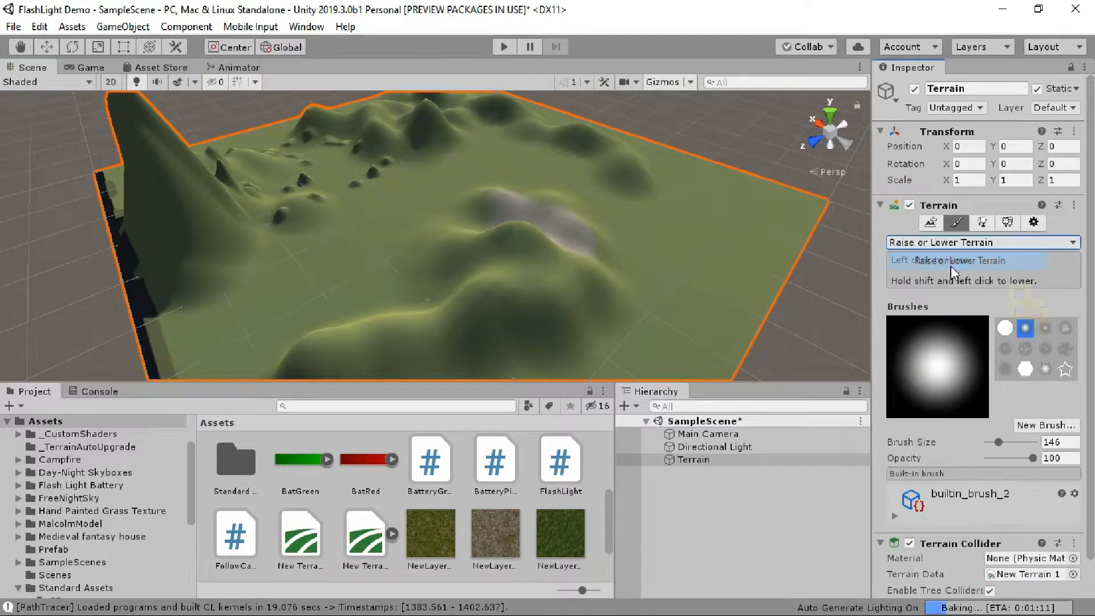
left_click(1006, 327)
mouse_move(733, 227)
left_mouse_down()
mouse_move(703, 242)
mouse_move(743, 239)
mouse_move(737, 258)
mouse_move(686, 243)
mouse_move(709, 208)
mouse_move(759, 215)
mouse_move(736, 245)
mouse_move(631, 222)
mouse_move(626, 232)
left_mouse_up()
middle_click_drag(715, 235, 609, 183)
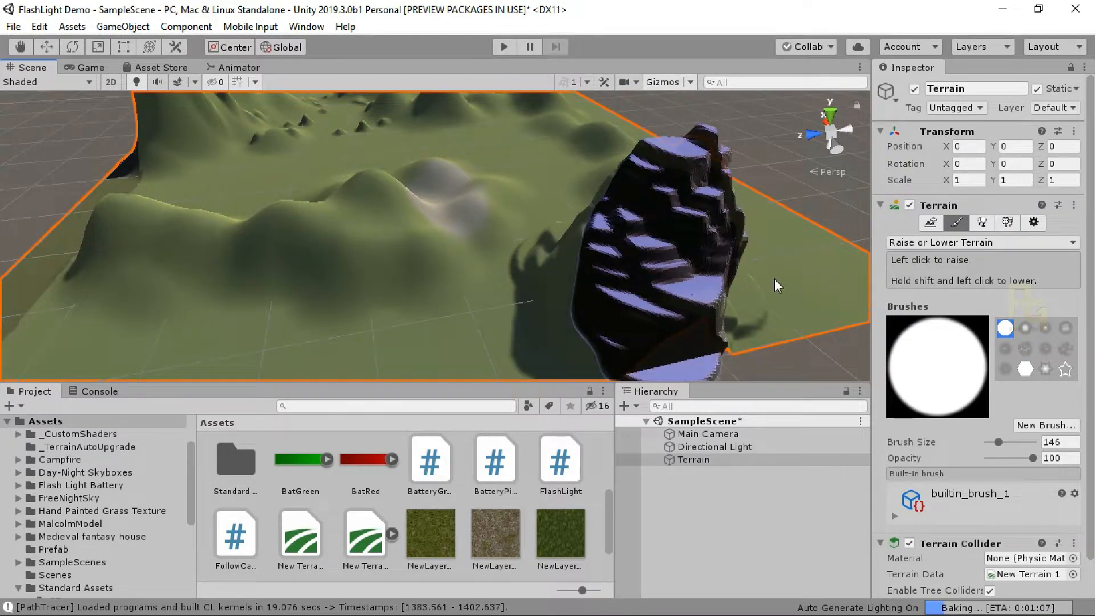
Open the list of Paint Terrain tool modes.
left_click(1003, 242)
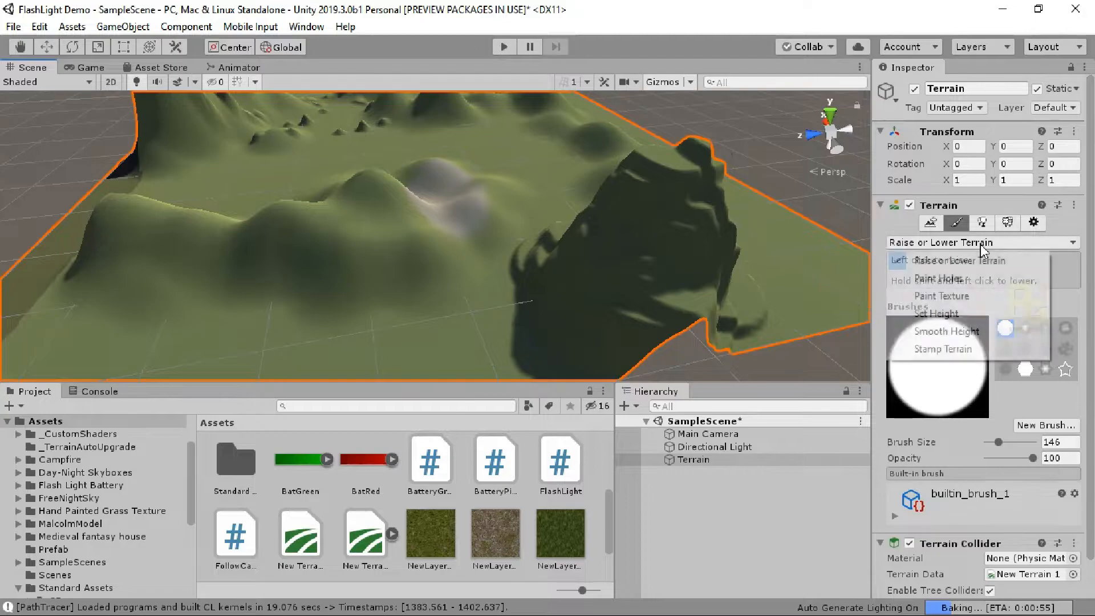
Smooth the steep, jagged hill at the terrain's corner from several sides using the Smooth Height tool.
left_click(945, 332)
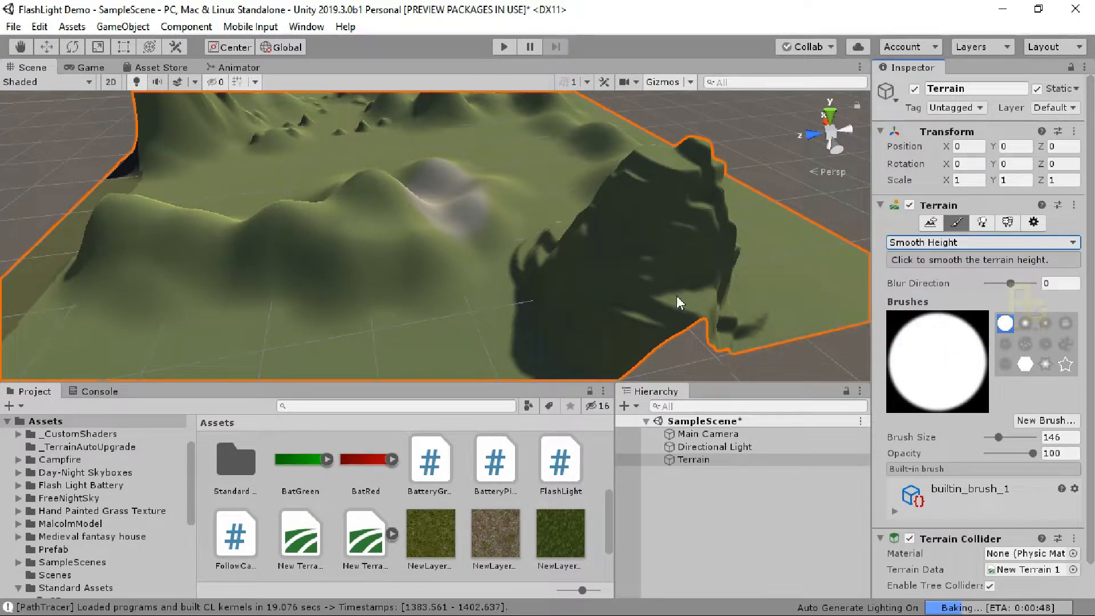
mouse_move(656, 206)
left_mouse_down()
mouse_move(618, 207)
mouse_move(607, 225)
mouse_move(648, 253)
mouse_move(680, 257)
mouse_move(597, 274)
mouse_move(562, 215)
mouse_move(559, 258)
mouse_move(724, 240)
mouse_move(609, 262)
mouse_move(626, 255)
left_mouse_up()
key("super")
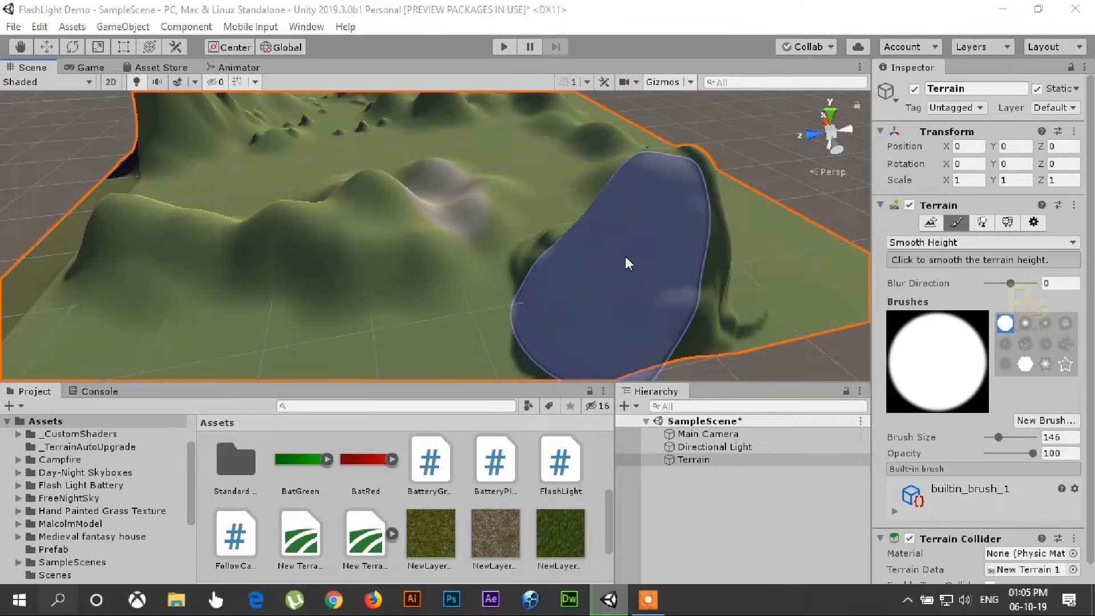
key("super")
left_click_drag(714, 268, 491, 257, "alt")
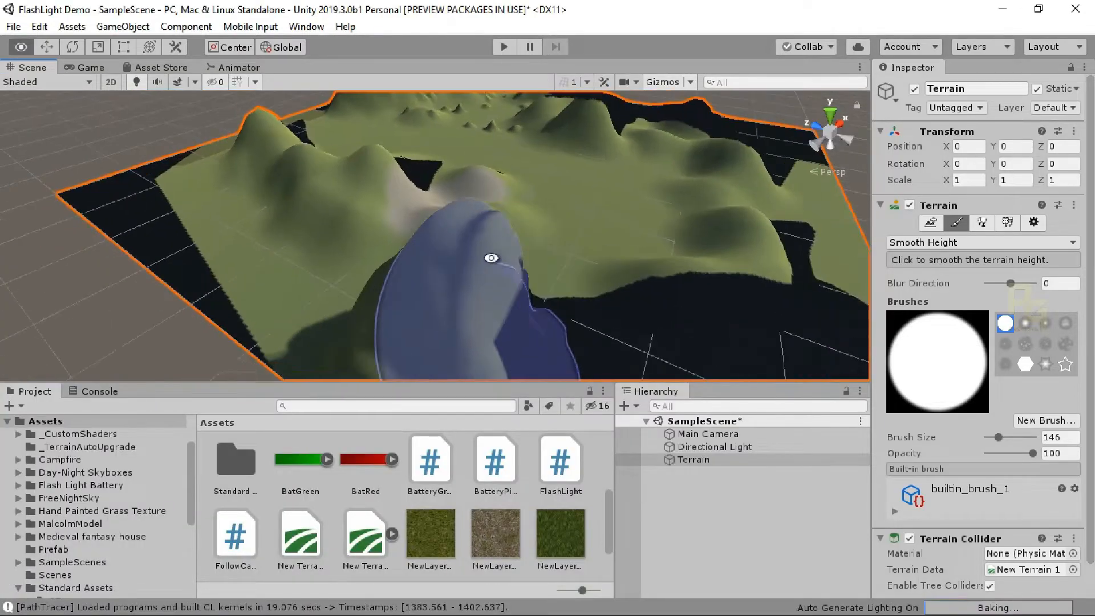
mouse_move(542, 289)
middle_mouse_down()
mouse_move(452, 198)
mouse_move(428, 197)
middle_mouse_up()
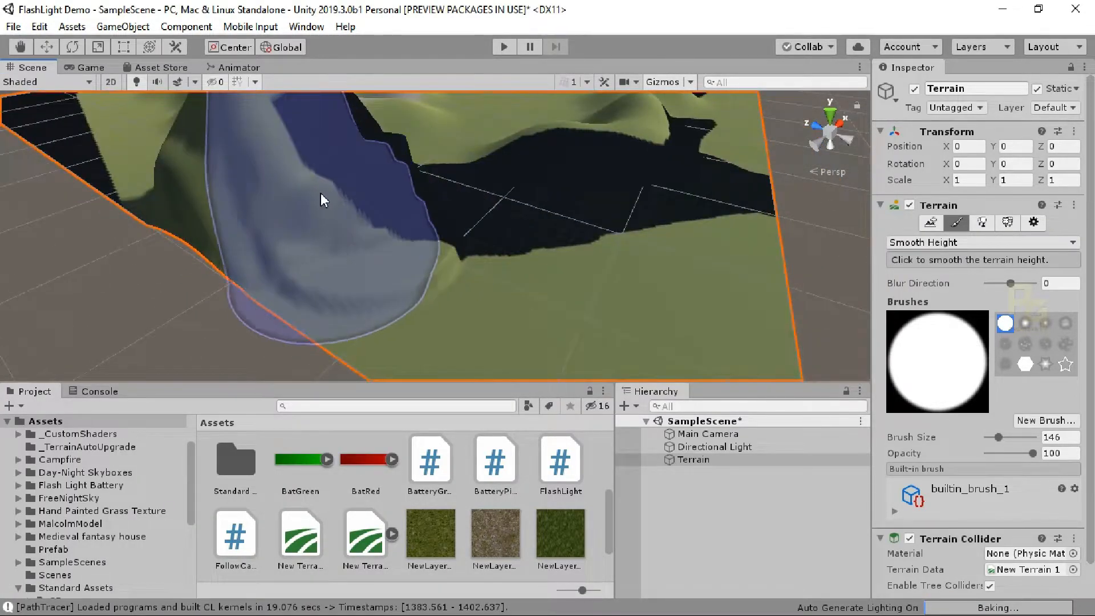
mouse_move(420, 193)
left_mouse_down("alt")
mouse_move(215, 228)
mouse_move(296, 186)
mouse_move(371, 171)
mouse_move(306, 227)
mouse_move(471, 271)
mouse_move(587, 220)
mouse_move(534, 202)
mouse_move(621, 259)
mouse_move(719, 259)
mouse_move(553, 302)
left_mouse_up("alt")
left_click_drag(262, 268, 969, 326, "alt")
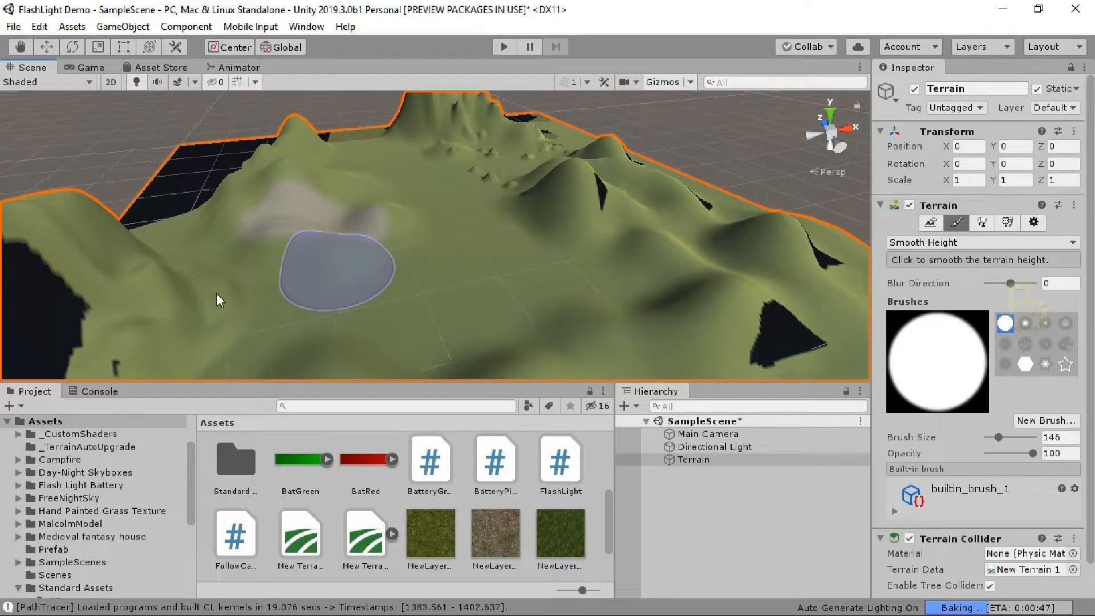
mouse_move(230, 297)
left_mouse_down()
mouse_move(450, 230)
mouse_move(248, 262)
mouse_move(174, 288)
left_mouse_up()
middle_click_drag(325, 242, 381, 217)
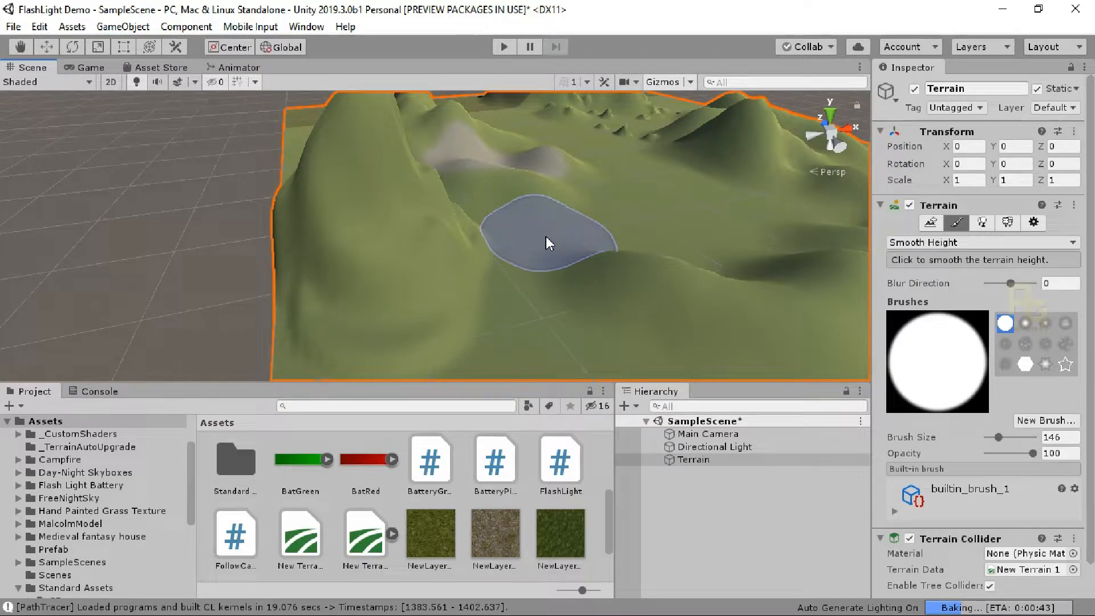
Switch terrain painting to Stamp Terrain, try a stamp beside the smoothed hill, and set the Stamp Height to 1.
left_click(947, 243)
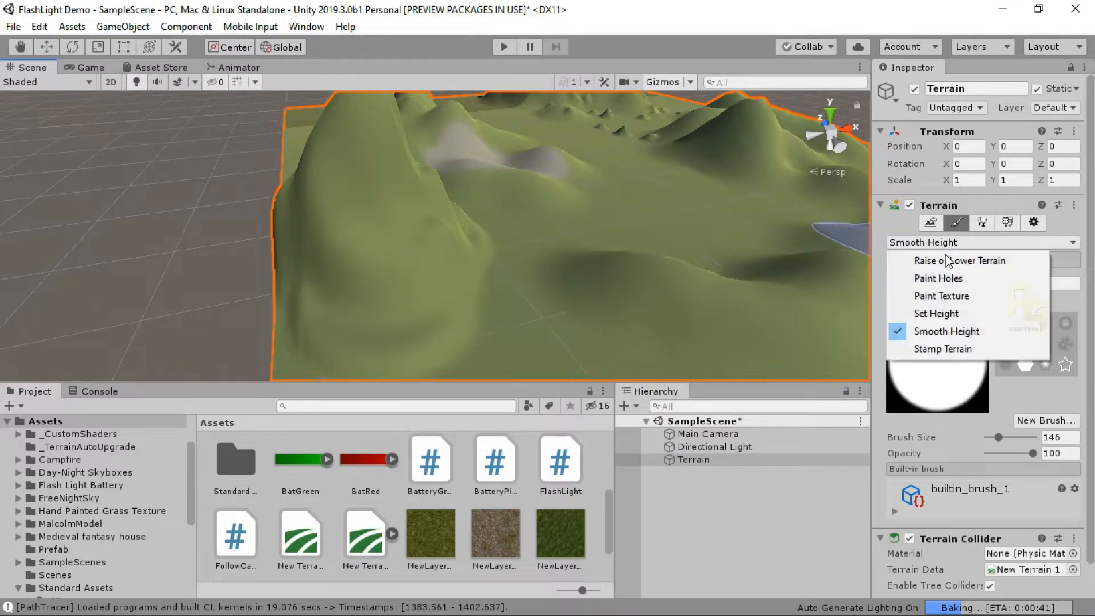
left_click(963, 350)
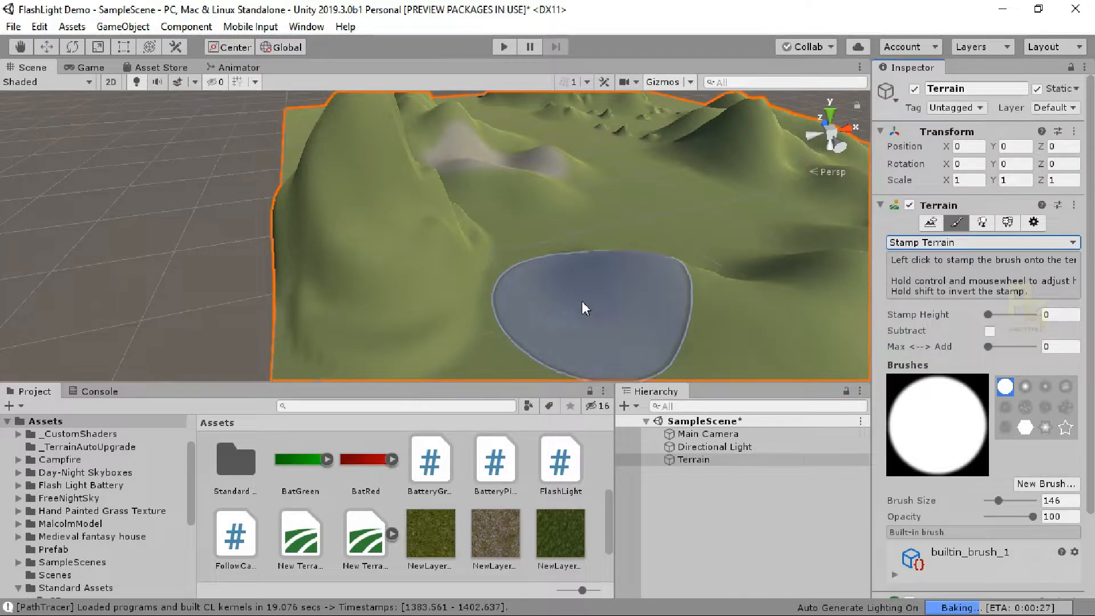
left_click(583, 302)
mouse_move(714, 337)
left_mouse_down("alt")
mouse_move(732, 342)
mouse_move(696, 343)
mouse_move(751, 347)
mouse_move(694, 311)
left_mouse_up("alt")
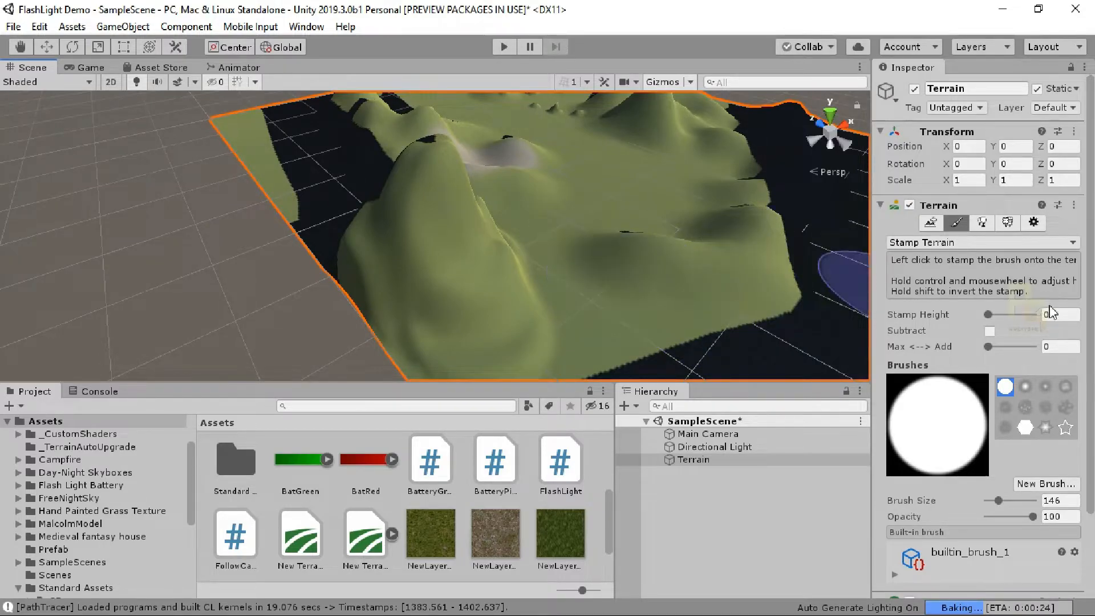
left_click(992, 316)
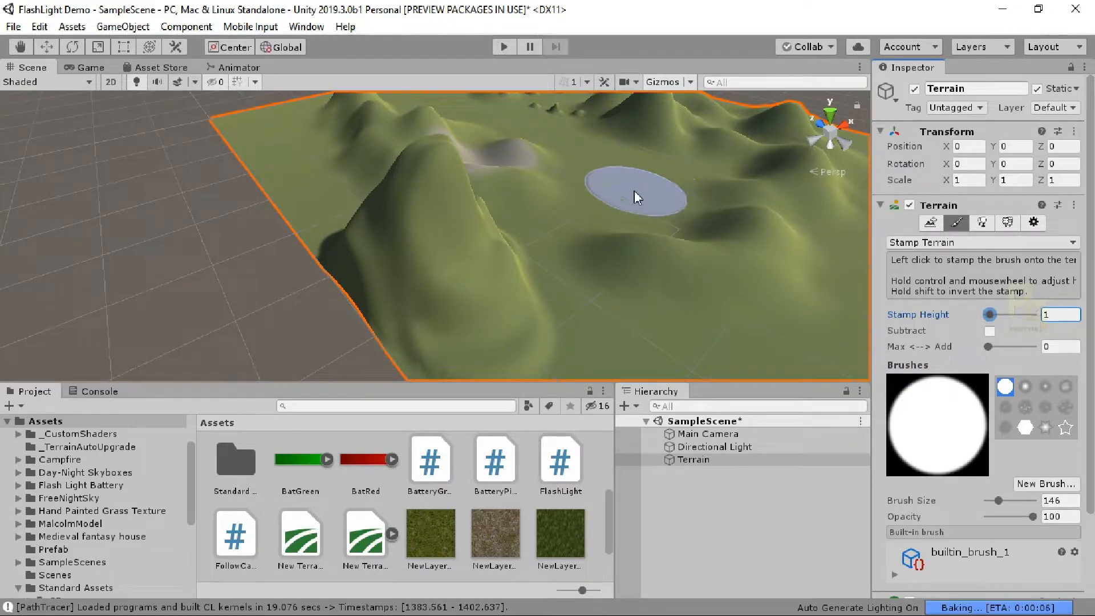
Try a round stamp with Stamp Height 600 on the flat ground, view the column, and undo the stamp.
left_click_drag(990, 314, 1034, 315)
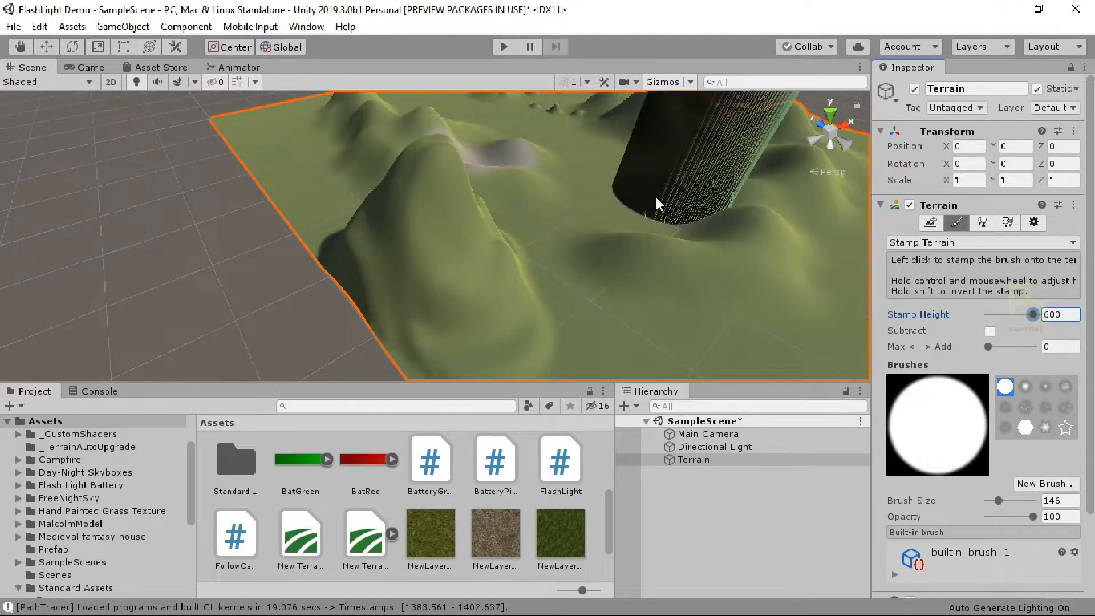
left_click(619, 196)
left_click_drag(618, 196, 698, 163, "alt")
middle_click_drag(698, 163, 562, 340)
mouse_move(561, 240)
middle_mouse_down()
mouse_move(513, 310)
mouse_move(553, 227)
middle_mouse_up()
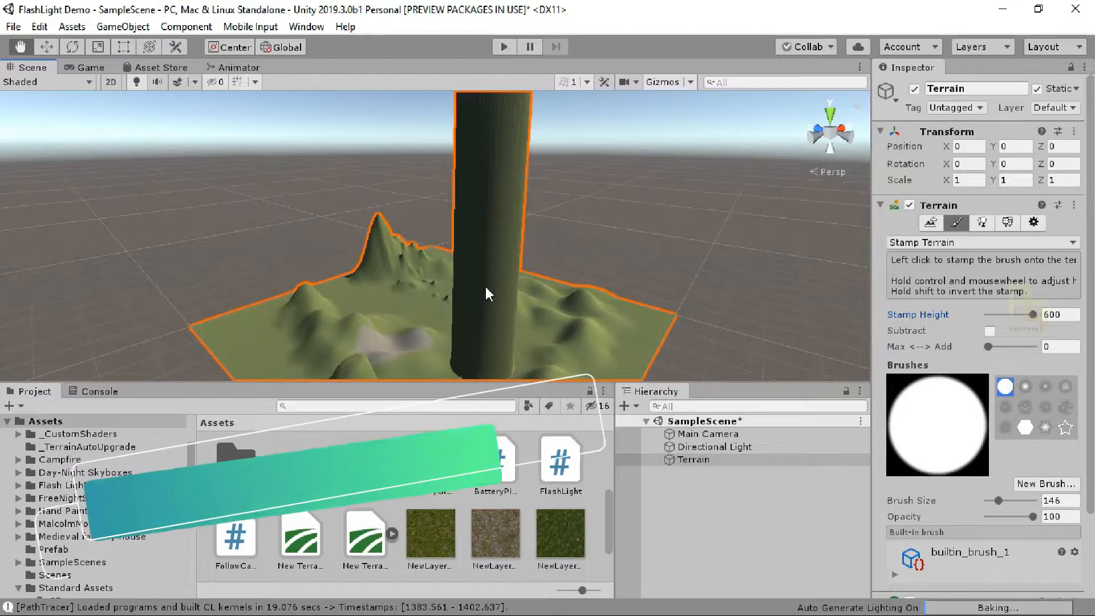
key("ctrl+z")
Set the Stamp Height to 55, choose the hexagon brush, and test a hexagonal stamp on the terrain before undoing it.
left_click_drag(1033, 315, 1010, 316)
left_click(1025, 390)
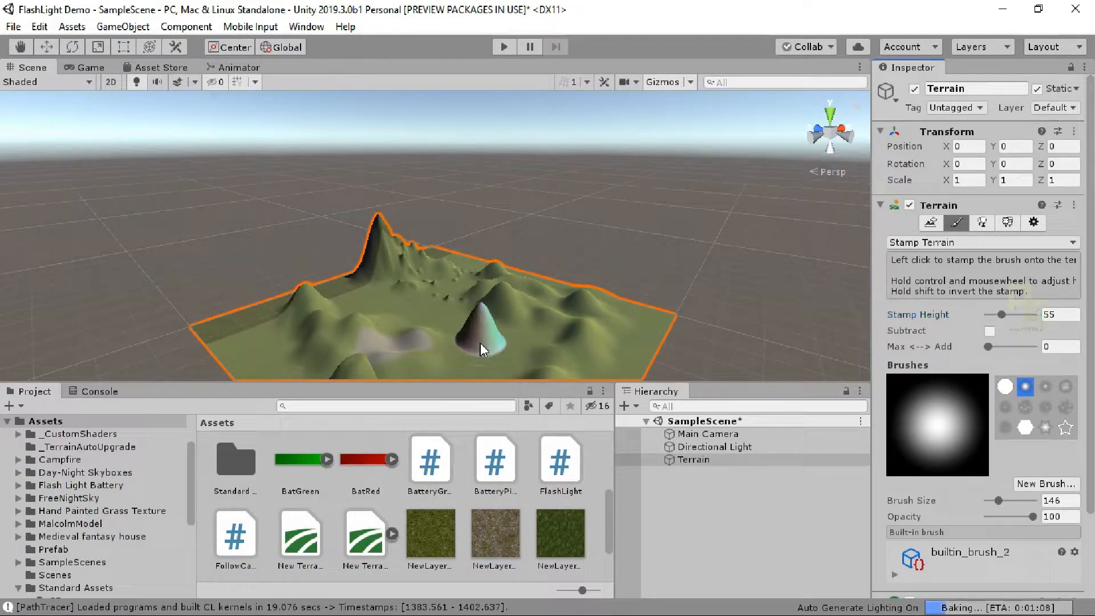
left_click(1025, 427)
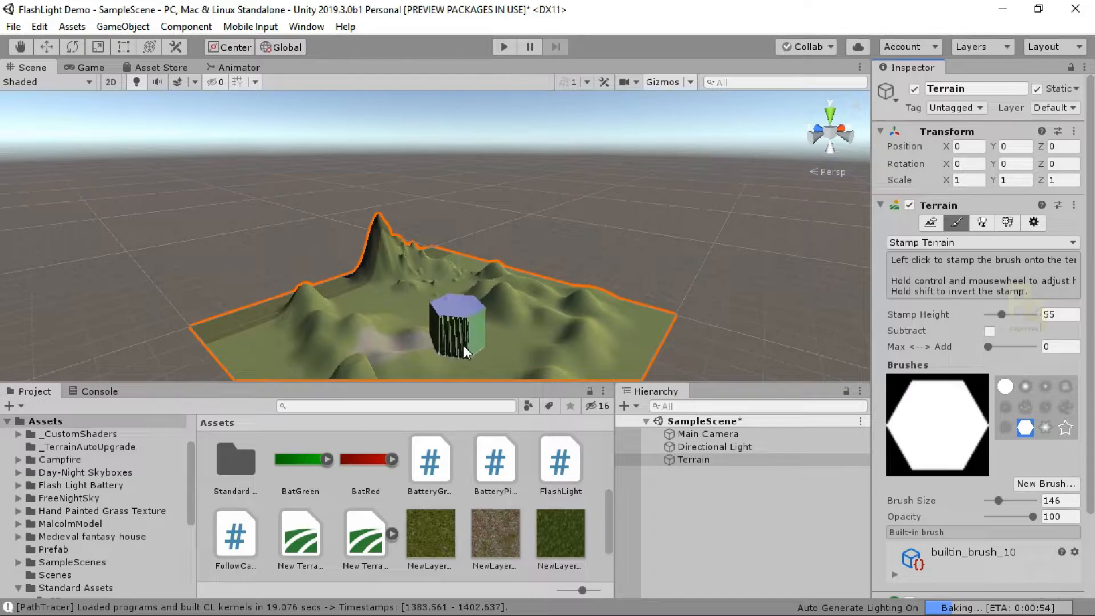
left_click(477, 359)
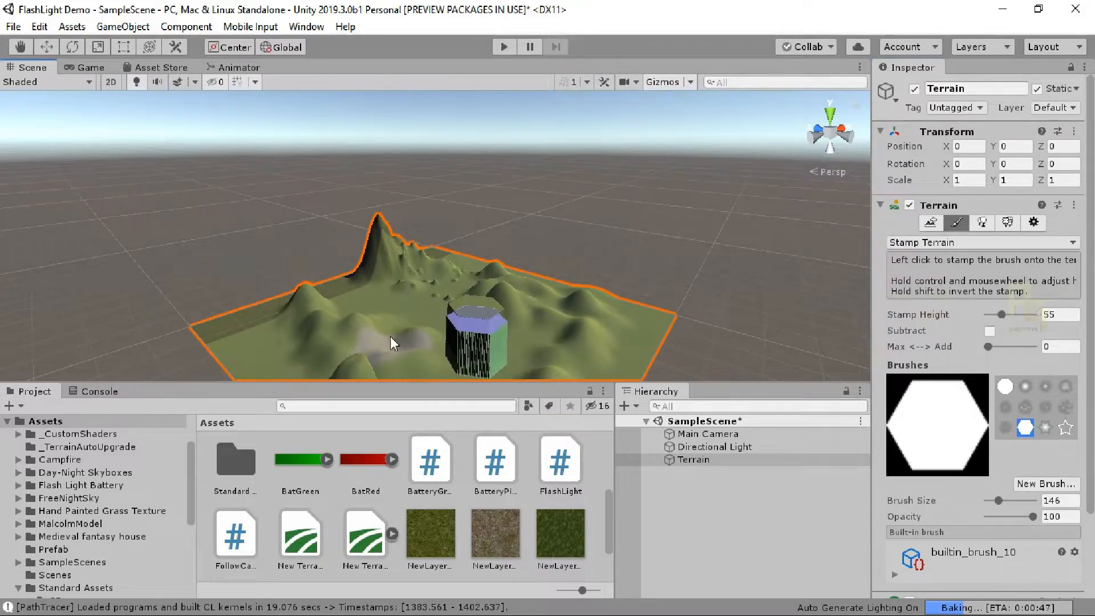
key("ctrl+z")
Set Max/Add to 0.71 and stamp a hexagonal column near the pale patch, undoing the extra stamps around it.
left_click(947, 243)
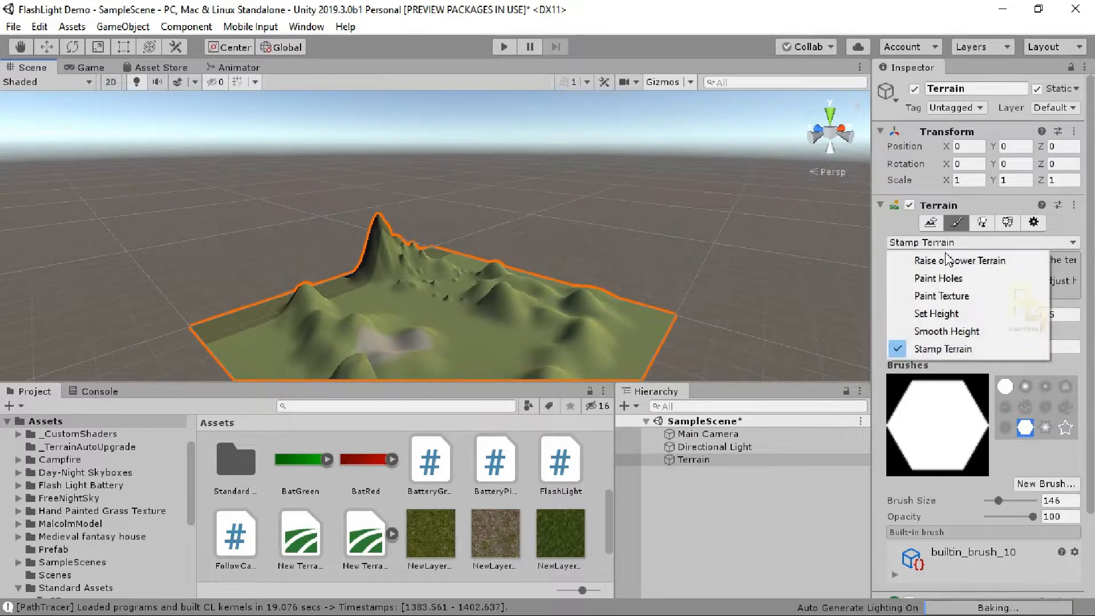
left_click(947, 348)
left_click(475, 324)
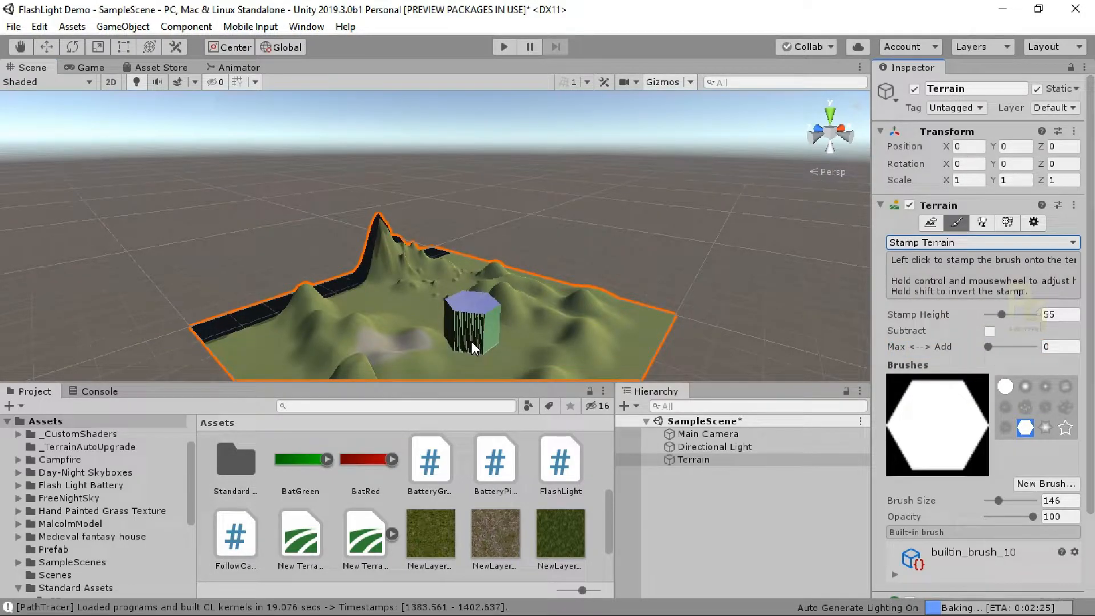
left_click(997, 348)
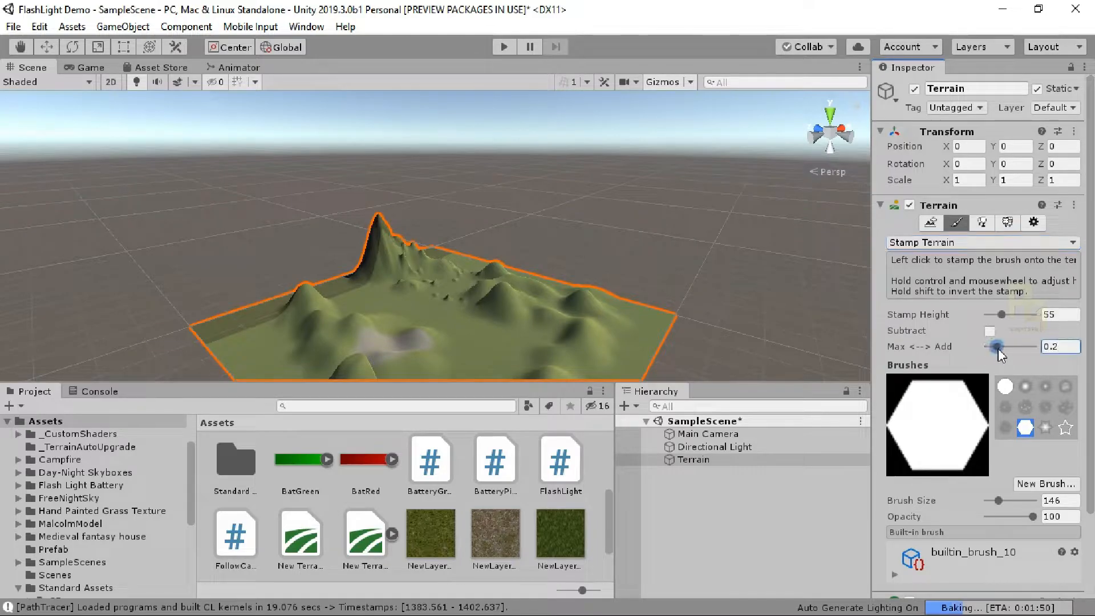
mouse_move(1002, 349)
left_mouse_down()
mouse_move(1039, 349)
mouse_move(1021, 348)
left_mouse_up()
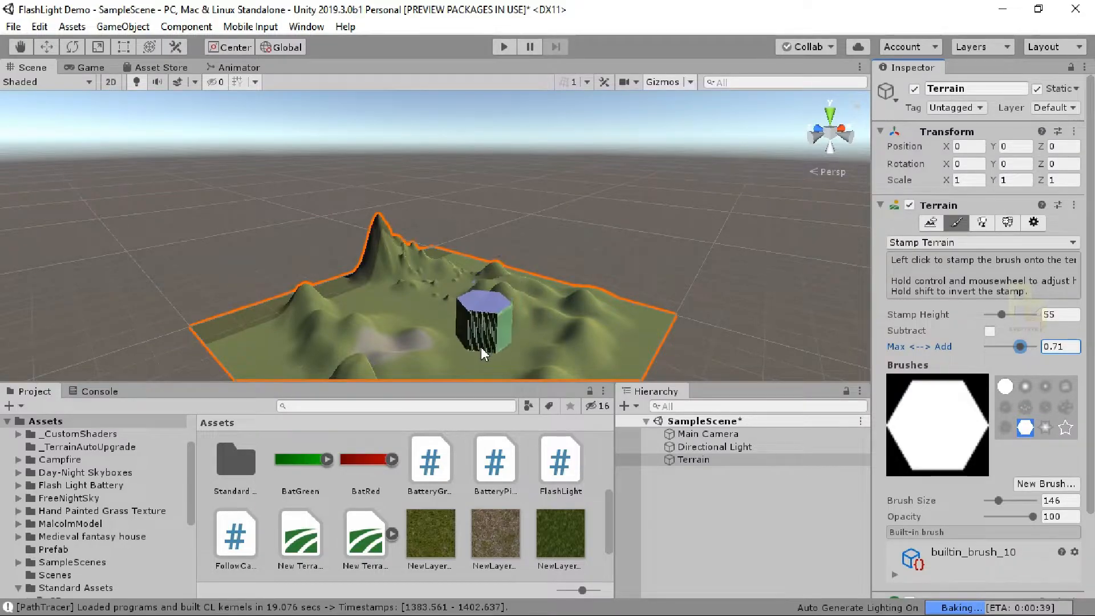
left_click(477, 352)
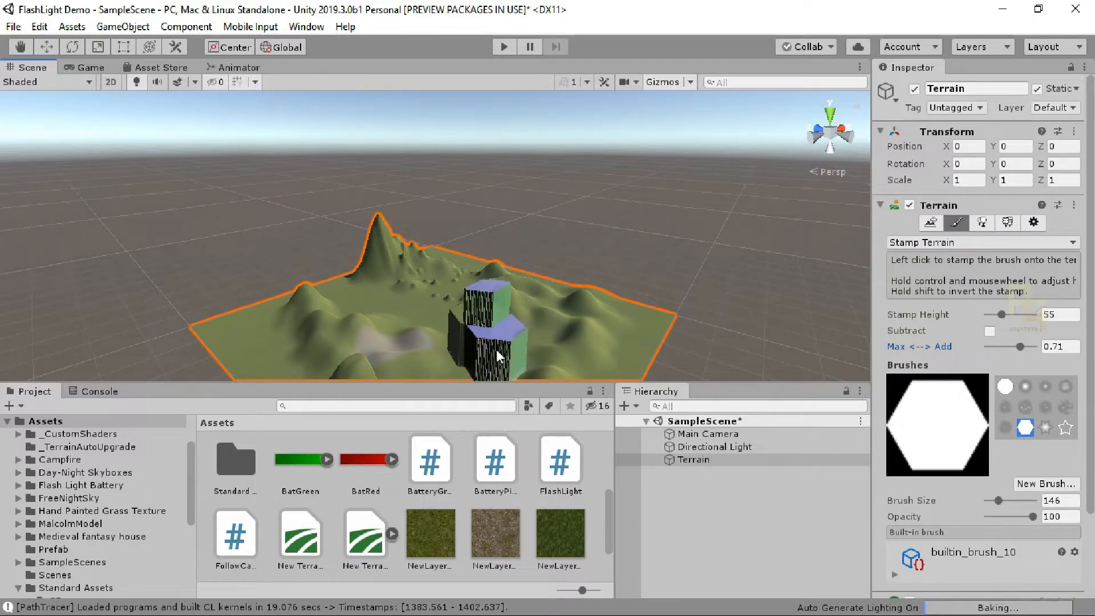
left_click_drag(450, 347, 602, 350, "alt")
key("ctrl+z")
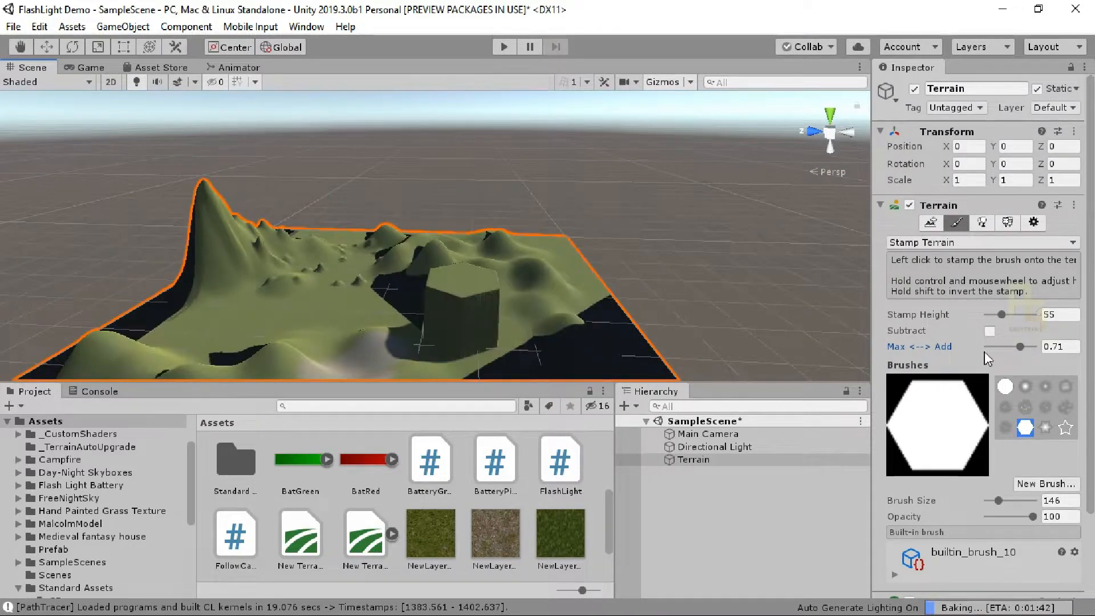
key("ctrl+z")
Reset Max/Add to 0, enable Subtract, and stamp hexagons beside and over the existing hexagonal column.
left_click_drag(1021, 346, 988, 346)
left_click(990, 331)
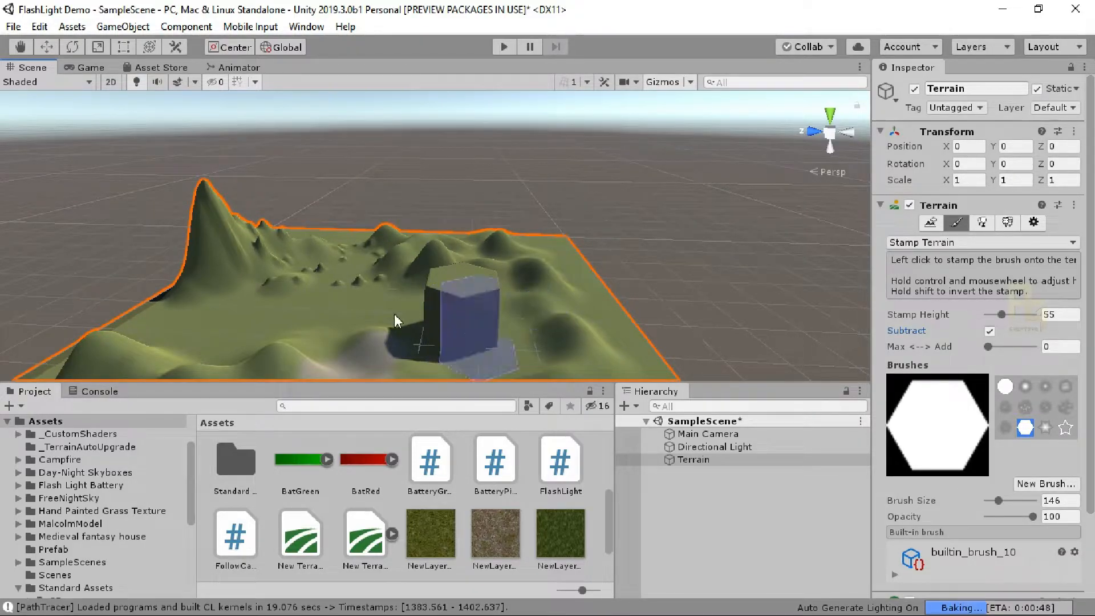
left_click_drag(552, 329, 492, 327, "alt")
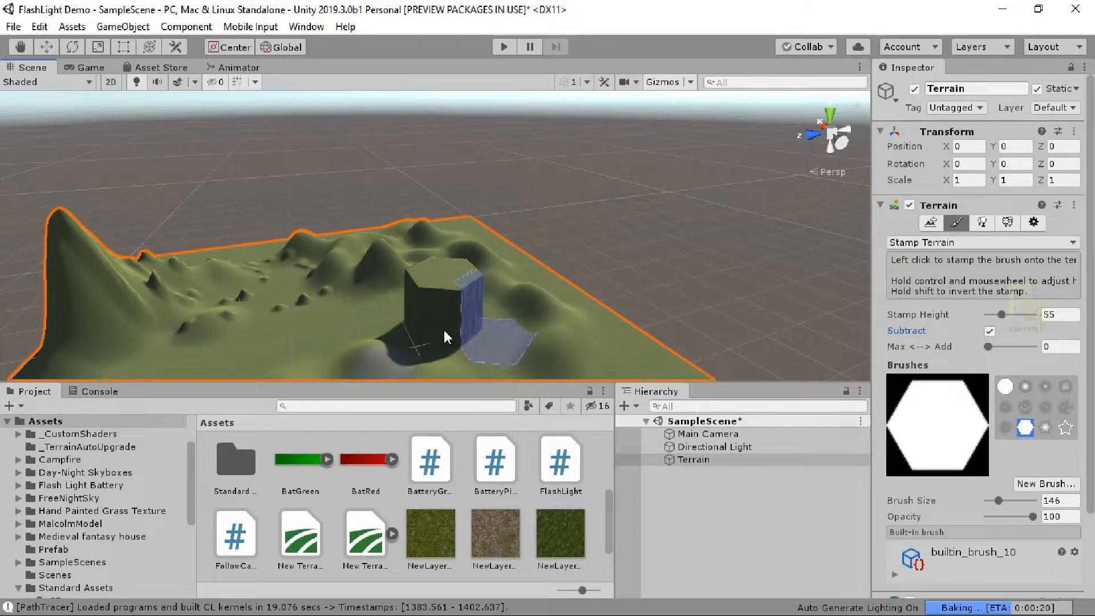
left_click(327, 327)
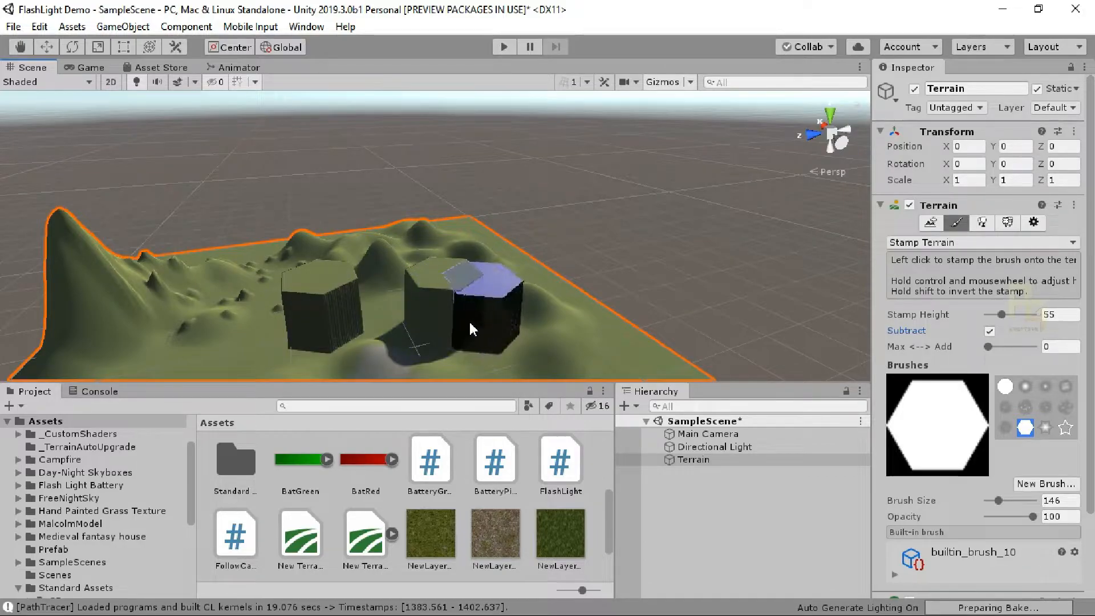
left_click(463, 319)
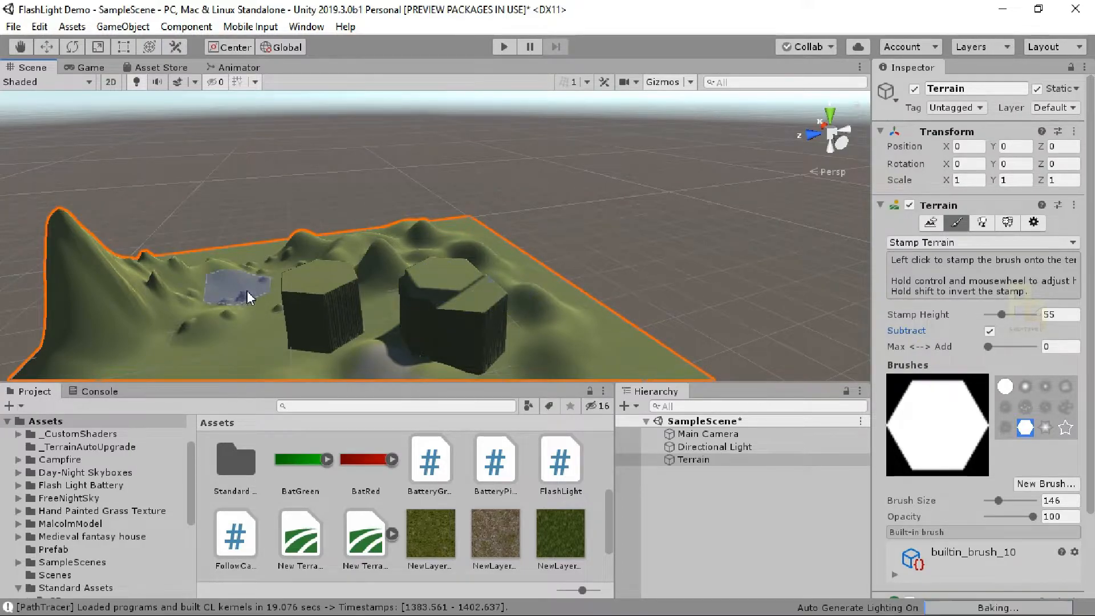
left_click(316, 286)
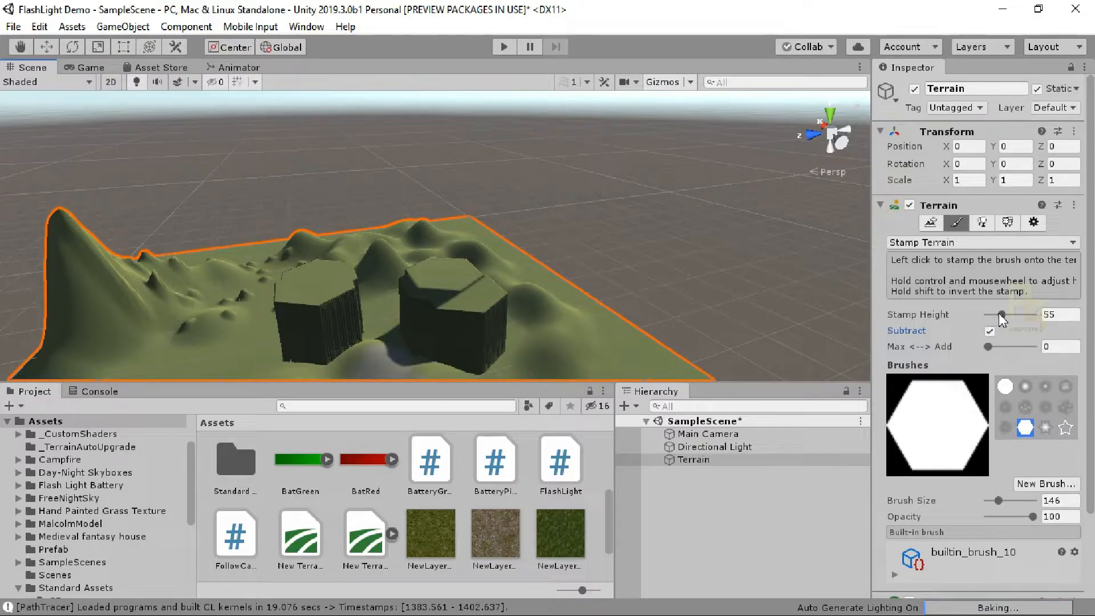
Disable Subtract for the stamp and widen the Inspector so the full tool instructions fit.
left_click(990, 331)
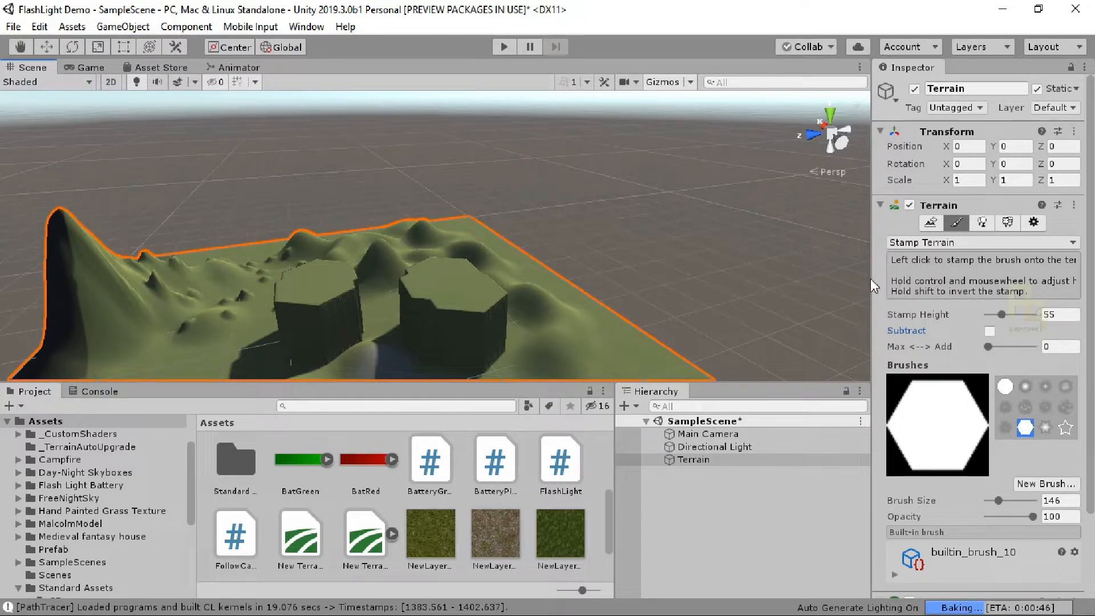
left_click_drag(872, 279, 815, 273)
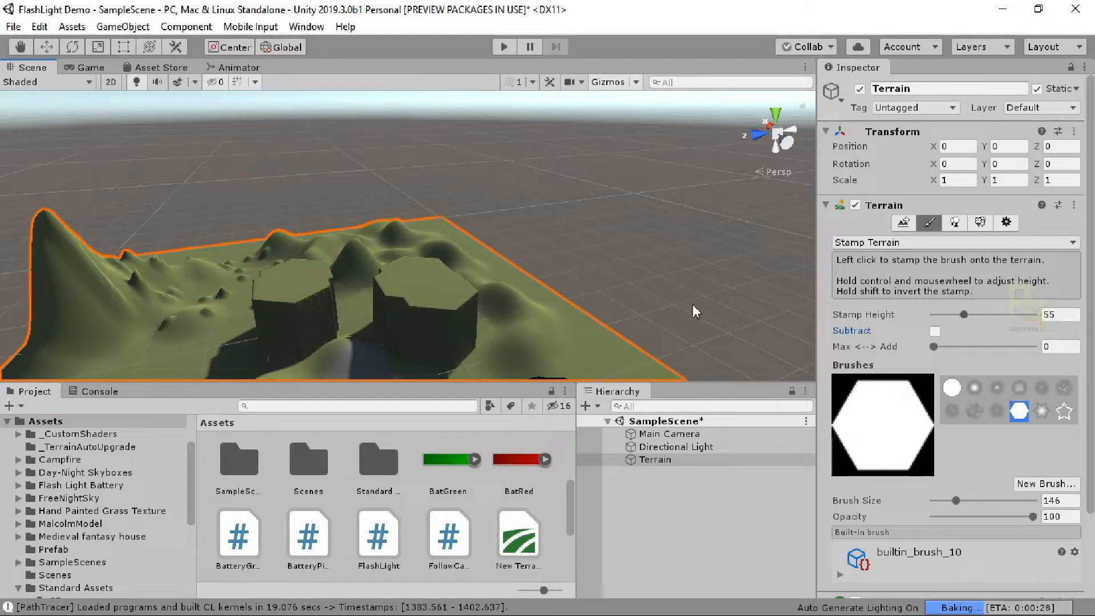
left_click(513, 324)
Raise the Stamp Height to about 151 and stamp a taller hexagon over the wider hexagonal column.
scroll(522, 327, "up", 5, "ctrl")
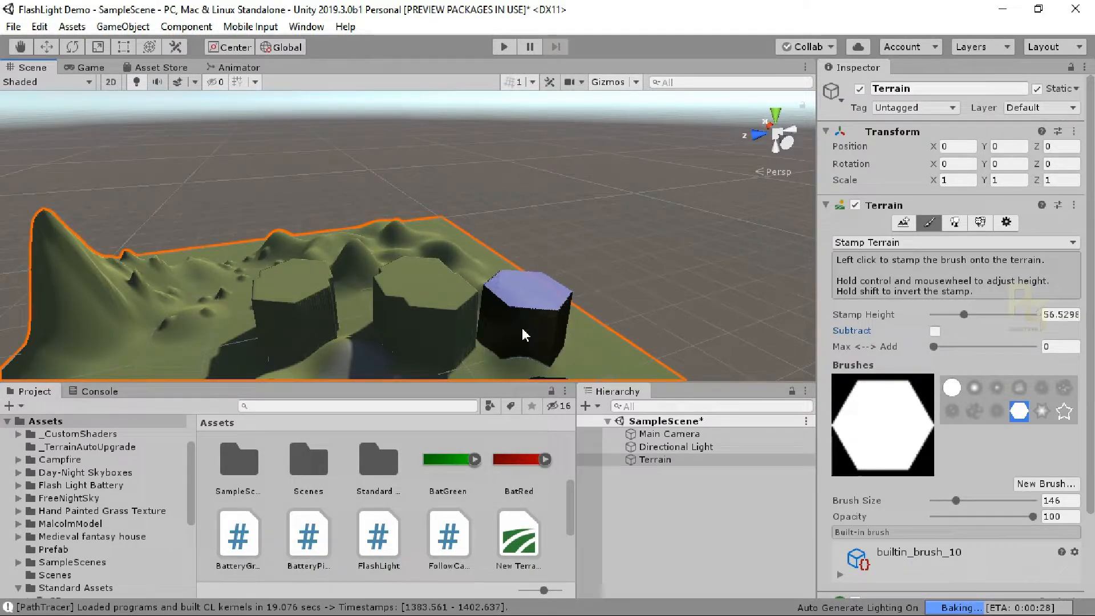
scroll(522, 328, "up", 10, "ctrl")
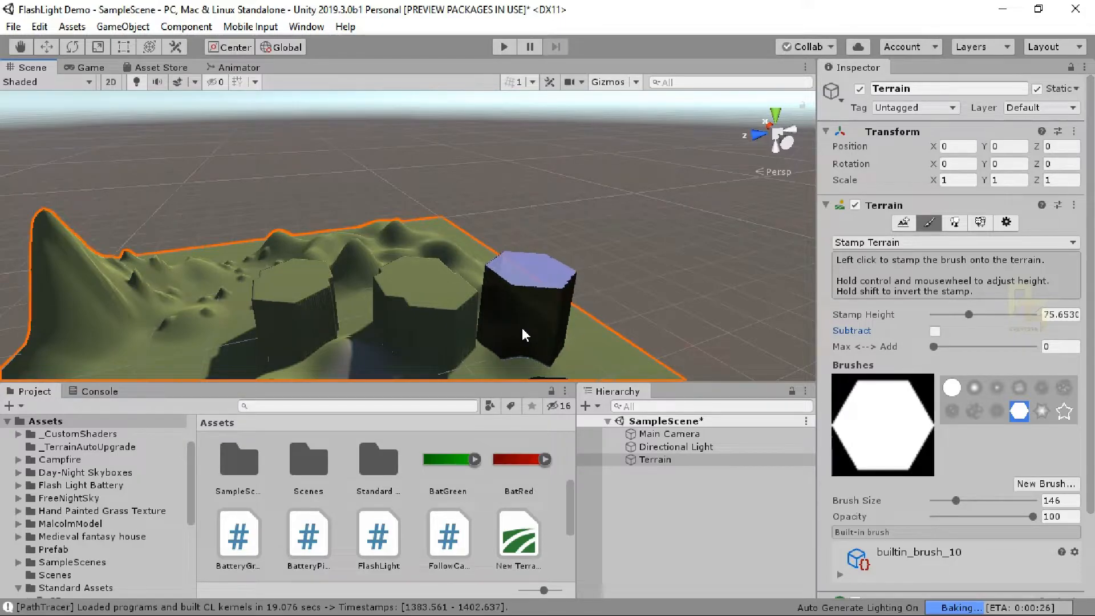
scroll(522, 328, "down", 2, "ctrl")
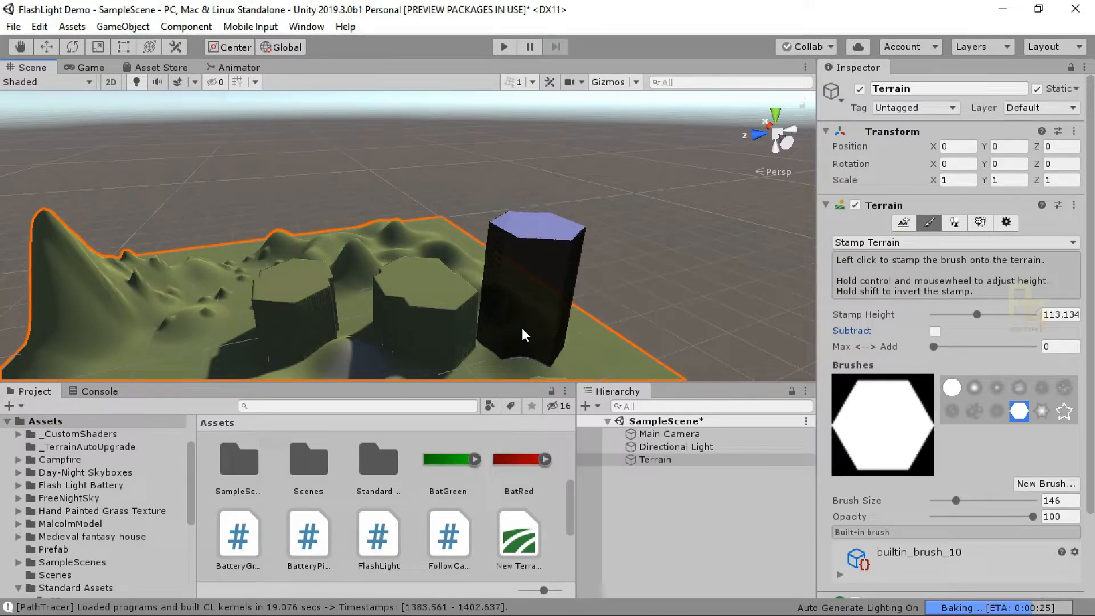
scroll(522, 334, "up", 6, "ctrl")
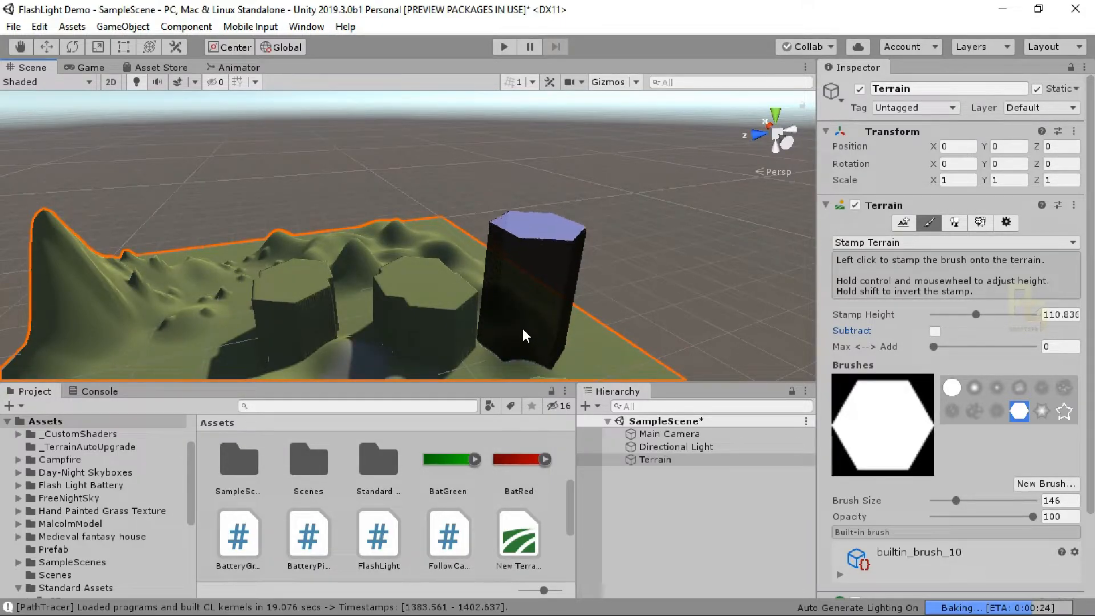
scroll(524, 330, "up", 9, "ctrl")
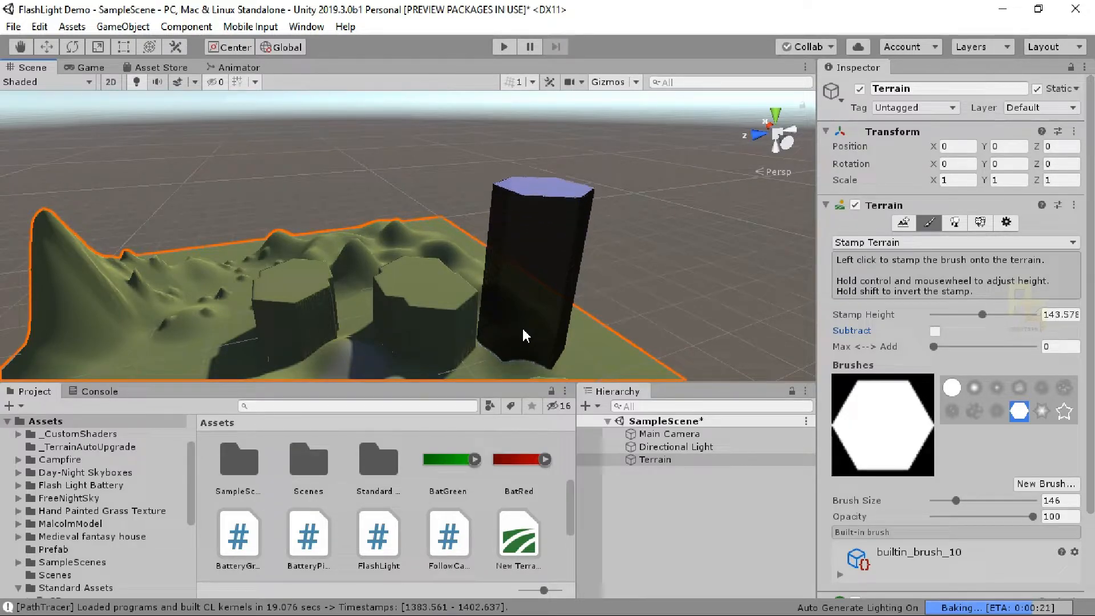
scroll(523, 330, "down", 3, "ctrl")
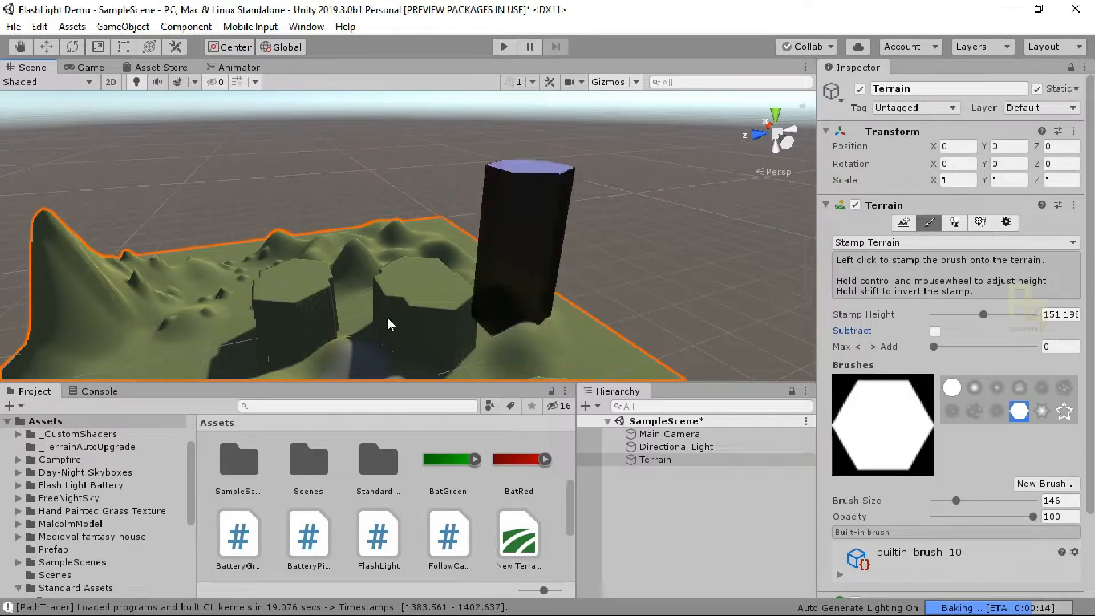
left_click(435, 317)
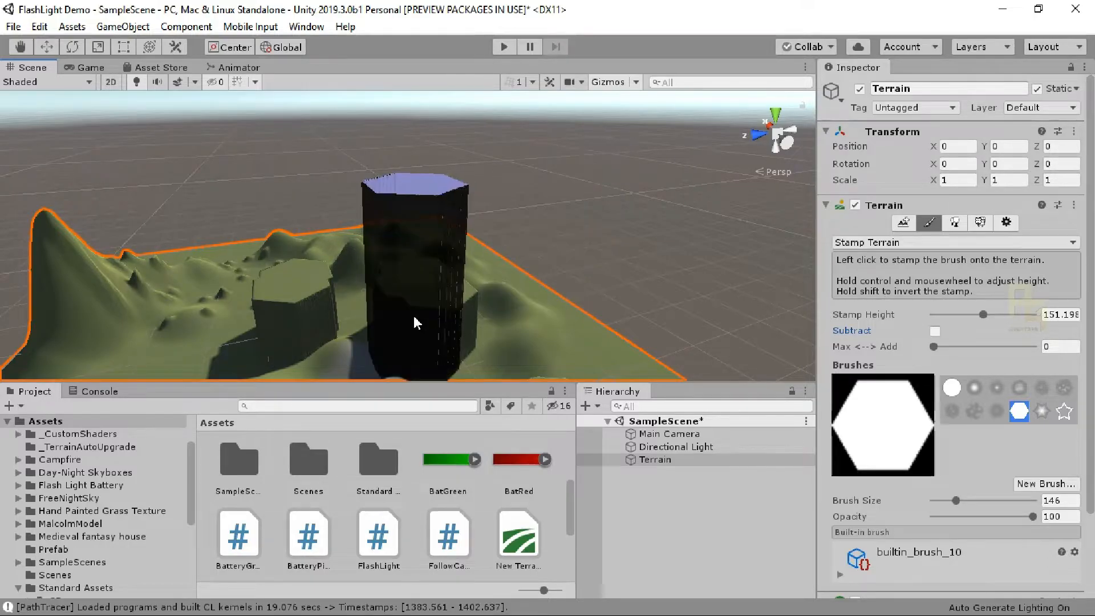
Stamp 151-high hexagons over the hexagonal column nearer the steep peak, and undo the extra stamp.
left_click(425, 303)
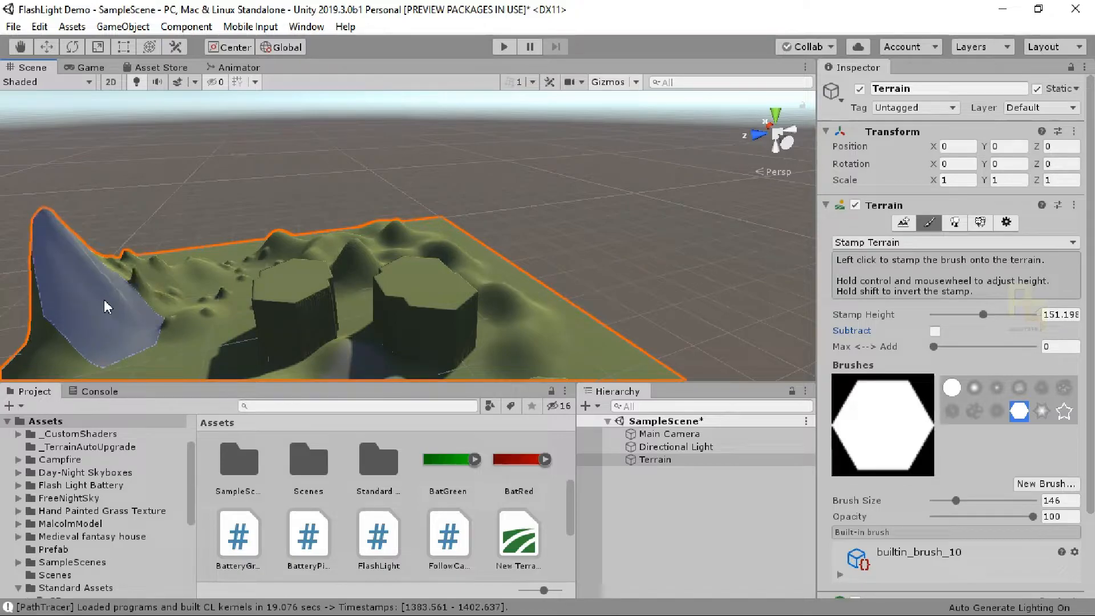
left_click(306, 317)
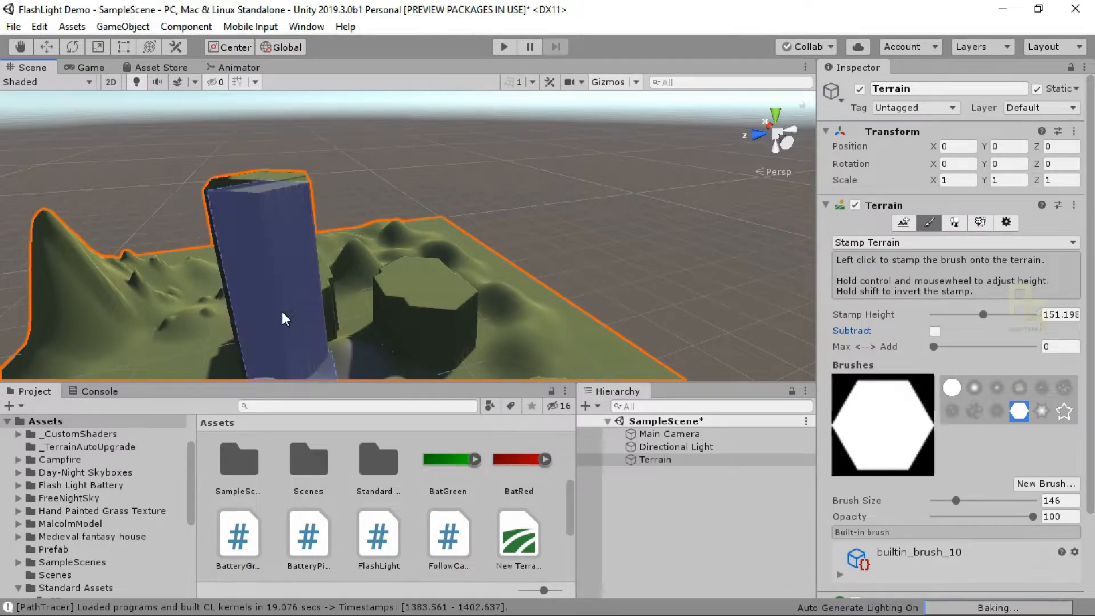
left_click(282, 312)
scroll(281, 311, "down", 3)
left_click_drag(282, 312, 374, 351, "alt")
middle_click_drag(376, 353, 438, 275)
key("ctrl+z")
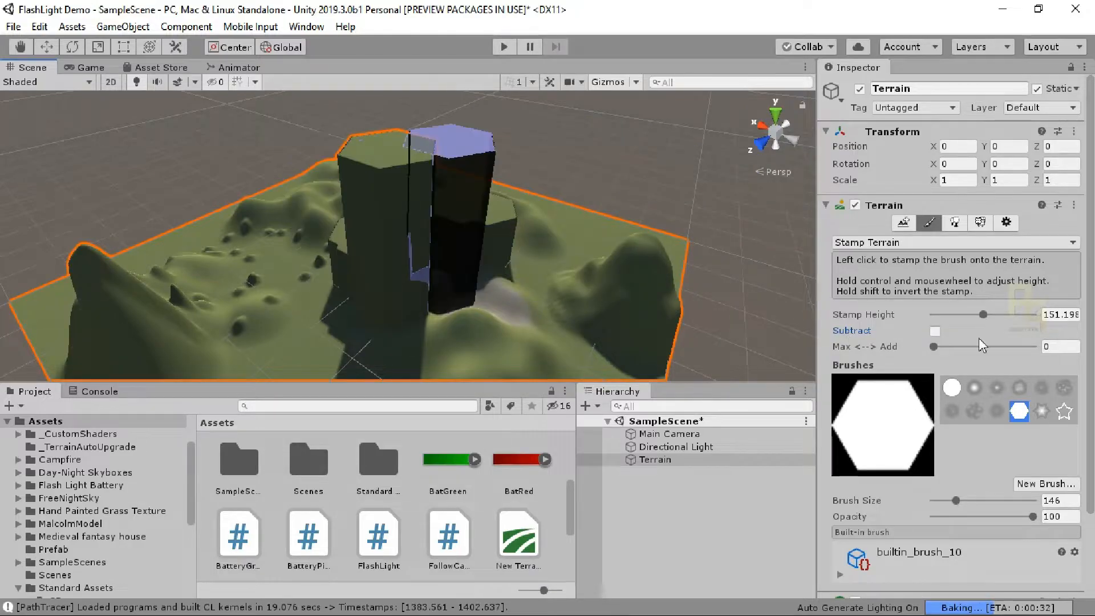
Set the Stamp Height to 11 and stamp a hexagon over the tall hexagonal column.
left_click_drag(984, 314, 948, 315)
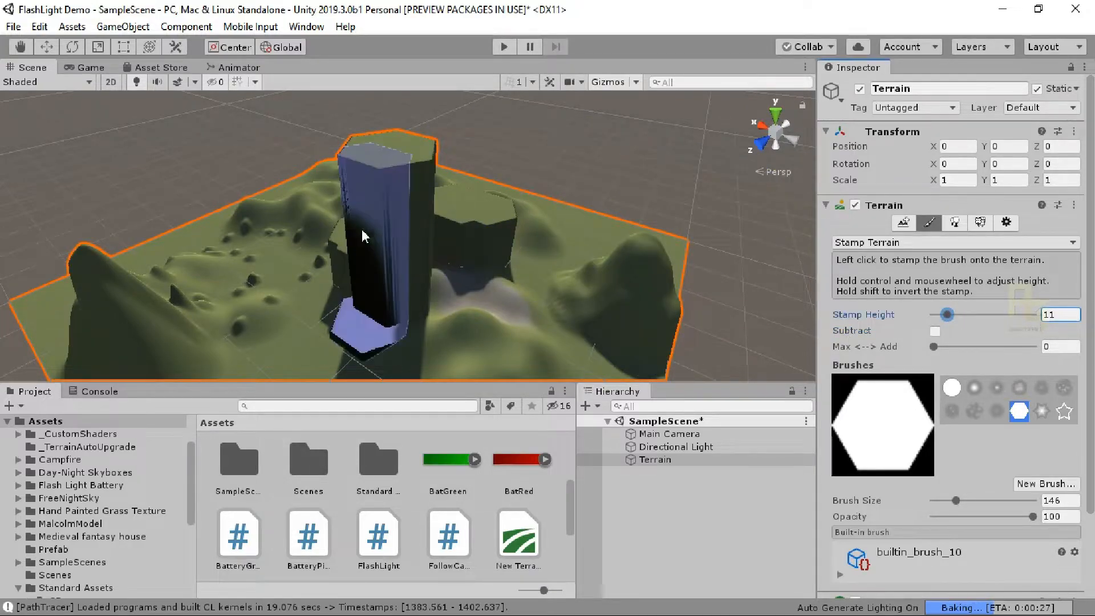
left_click(392, 155)
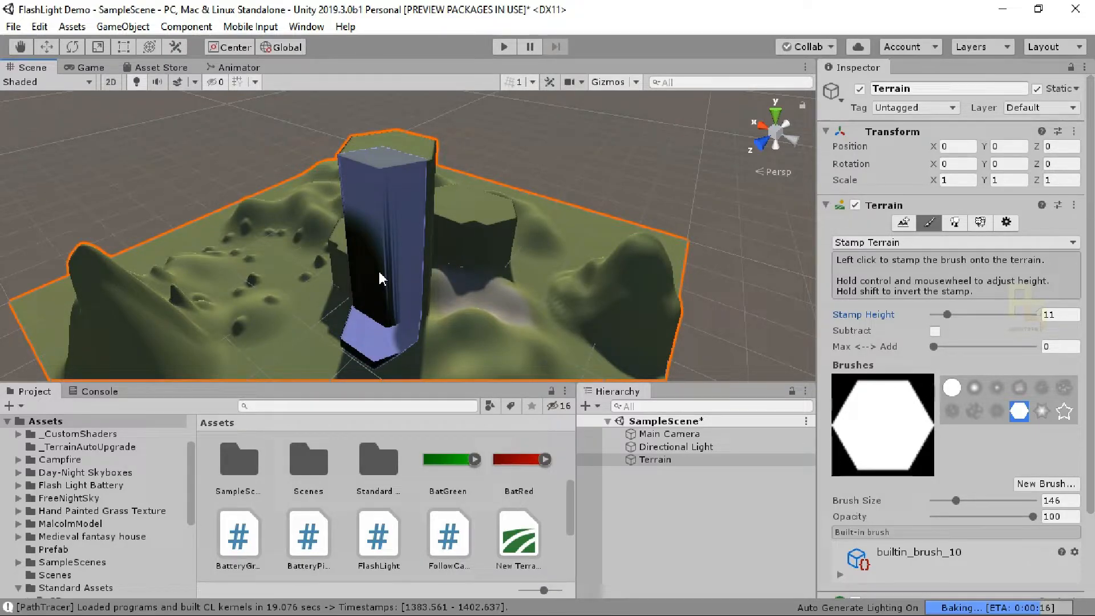
Undo all the hexagon stamps so that only the sculpted hills remain on the terrain.
key("ctrl+z")
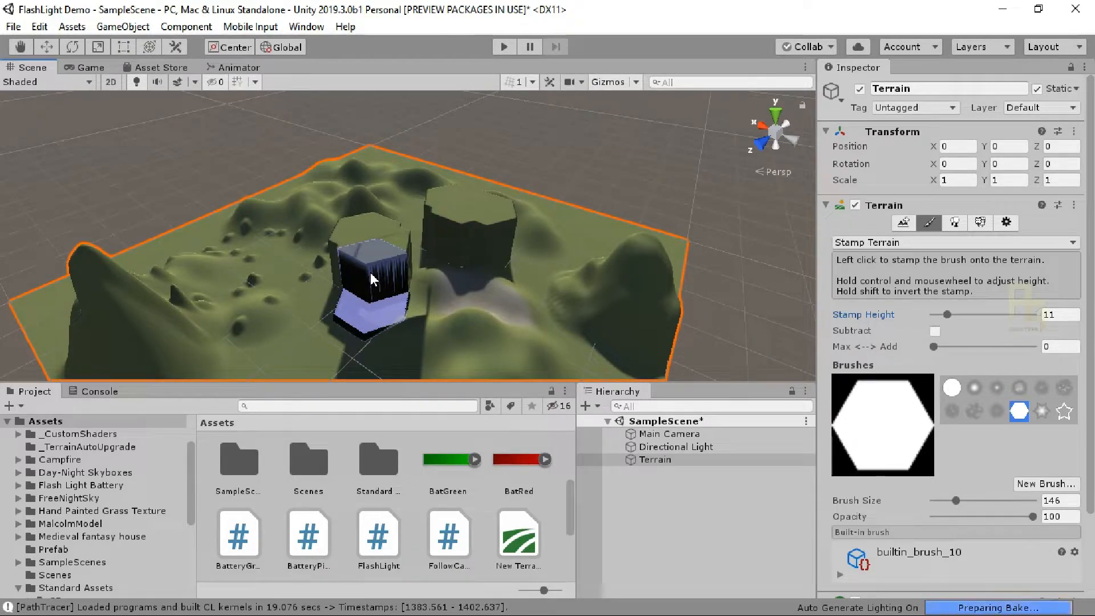
key("ctrl+z")
key("ctrl+z")
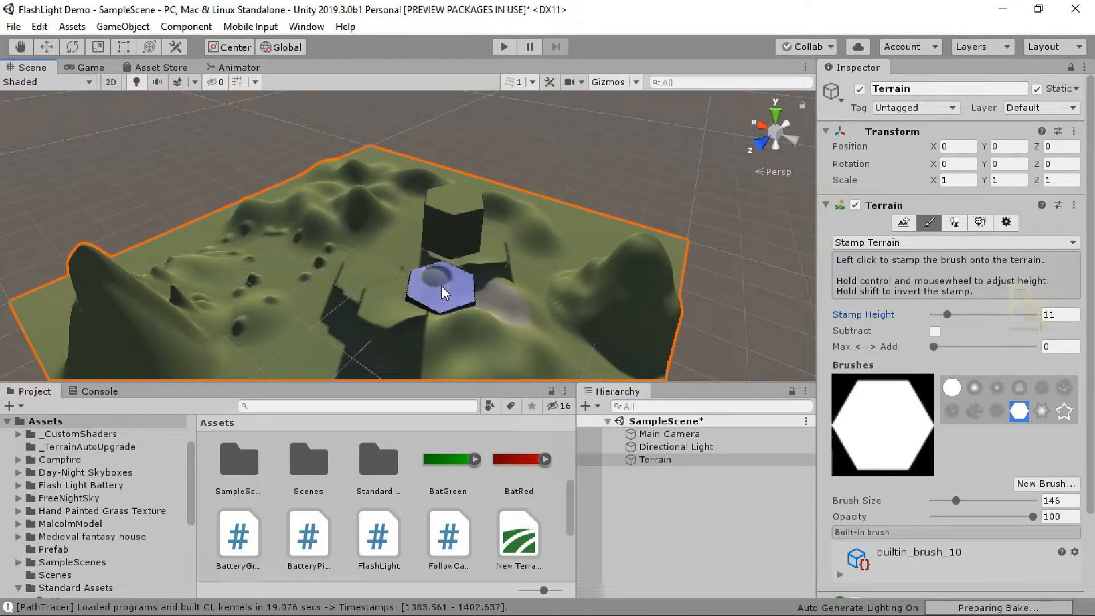
left_click_drag(464, 301, 213, 320, "alt")
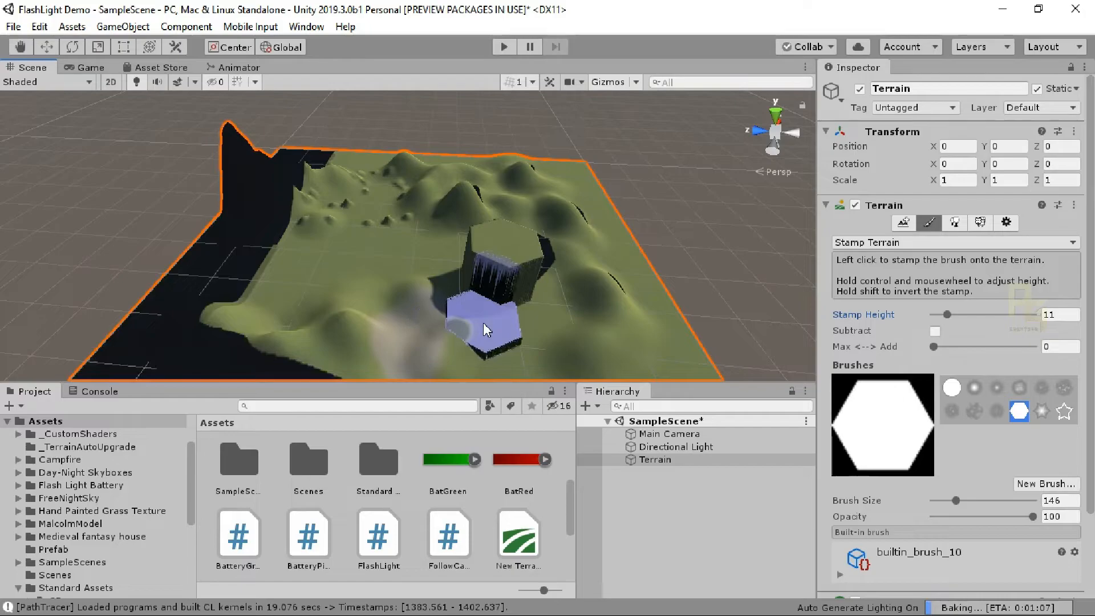
key("ctrl+z")
mouse_move(558, 335)
left_mouse_down("alt")
mouse_move(369, 308)
mouse_move(479, 362)
mouse_move(548, 350)
left_mouse_up("alt")
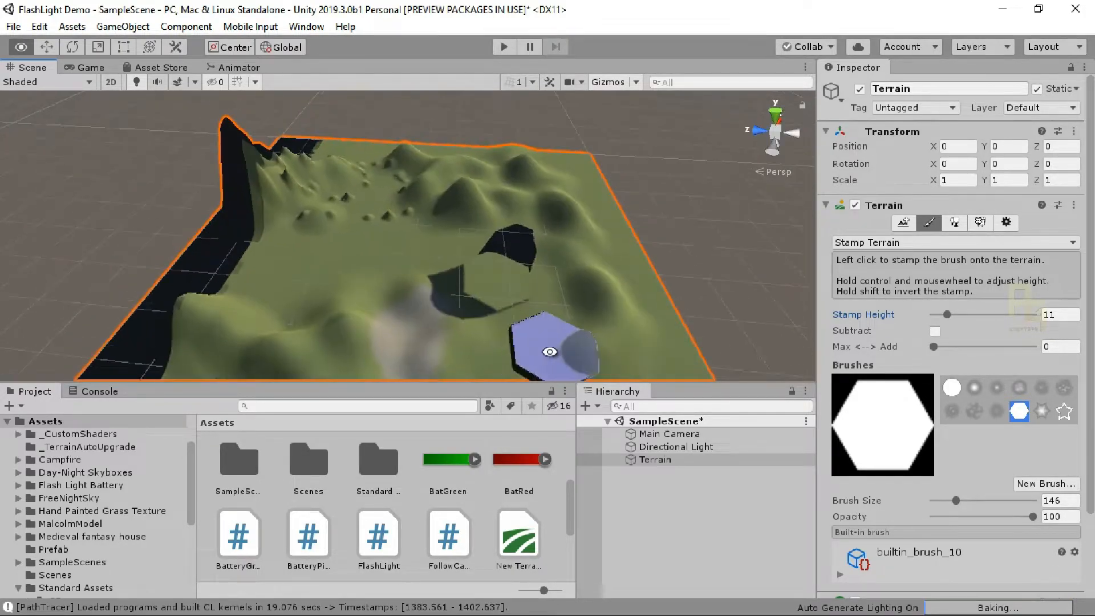
left_click(456, 269)
key("ctrl+z")
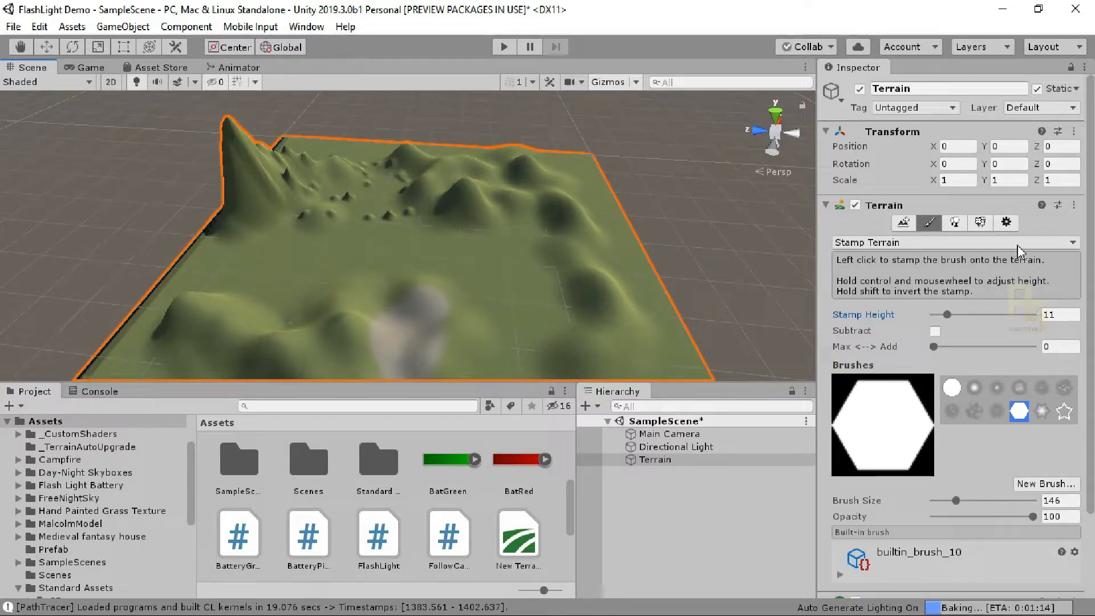
Switch the terrain to Paint Trees and start adding a tree type, opening the choice of tree prefab.
left_click(955, 224)
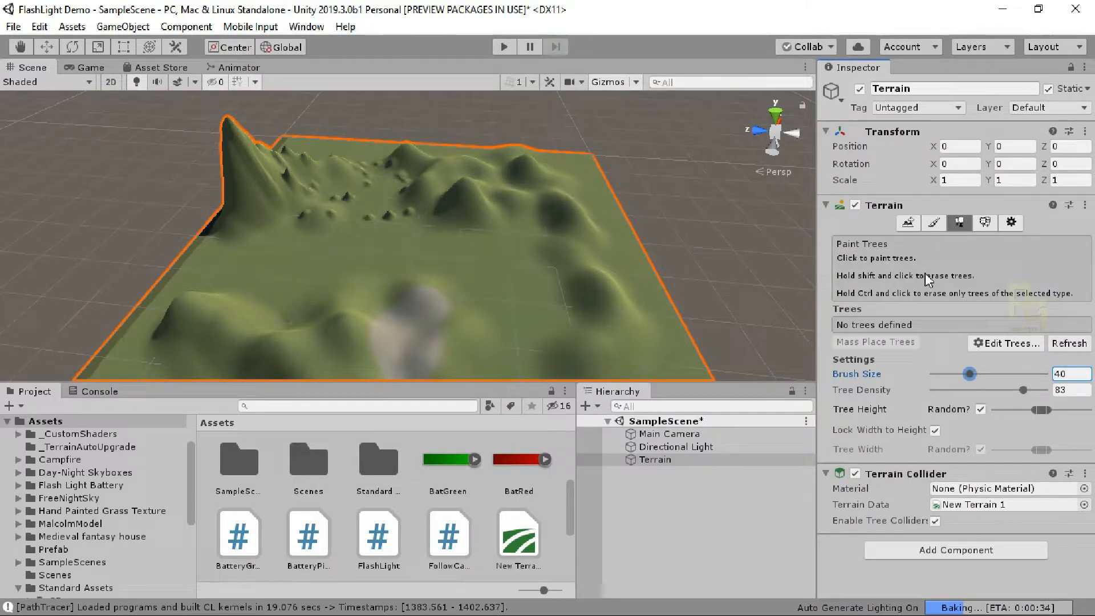
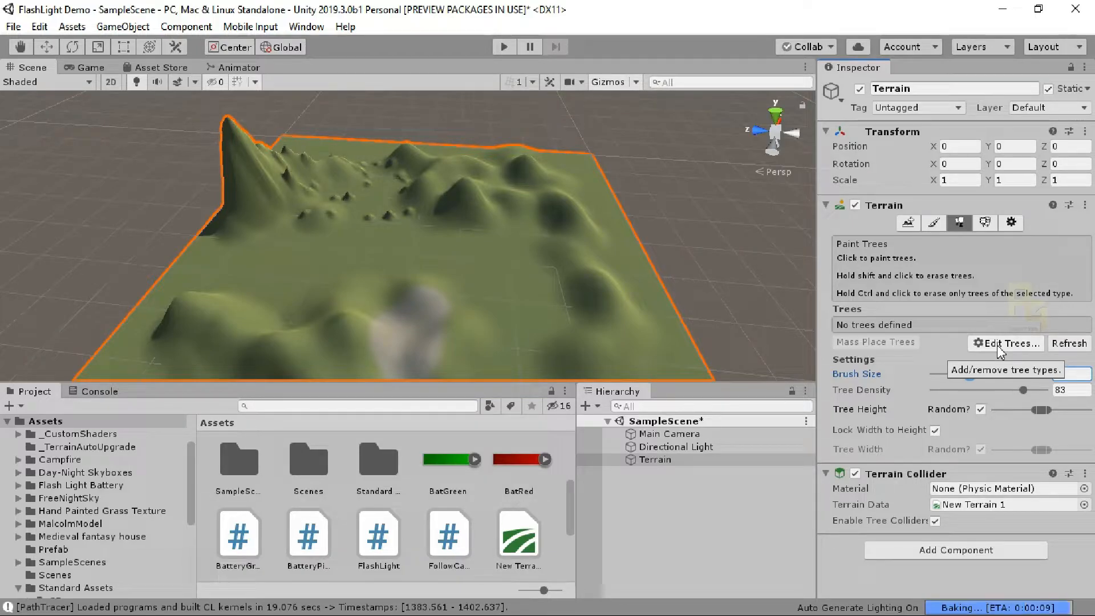
left_click(1000, 349)
left_click(1010, 346)
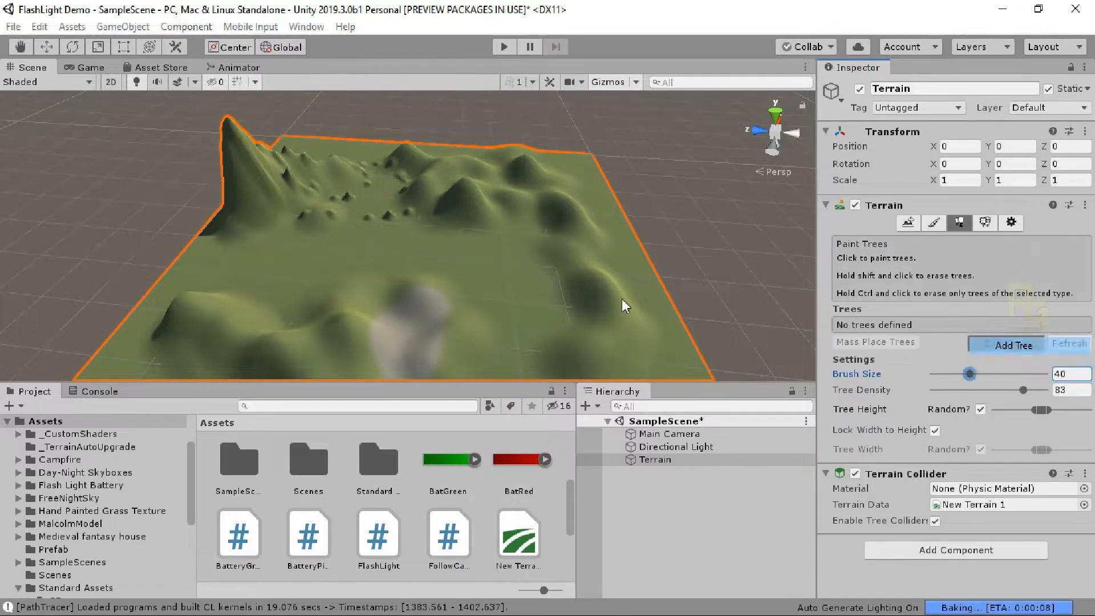
left_click(316, 50)
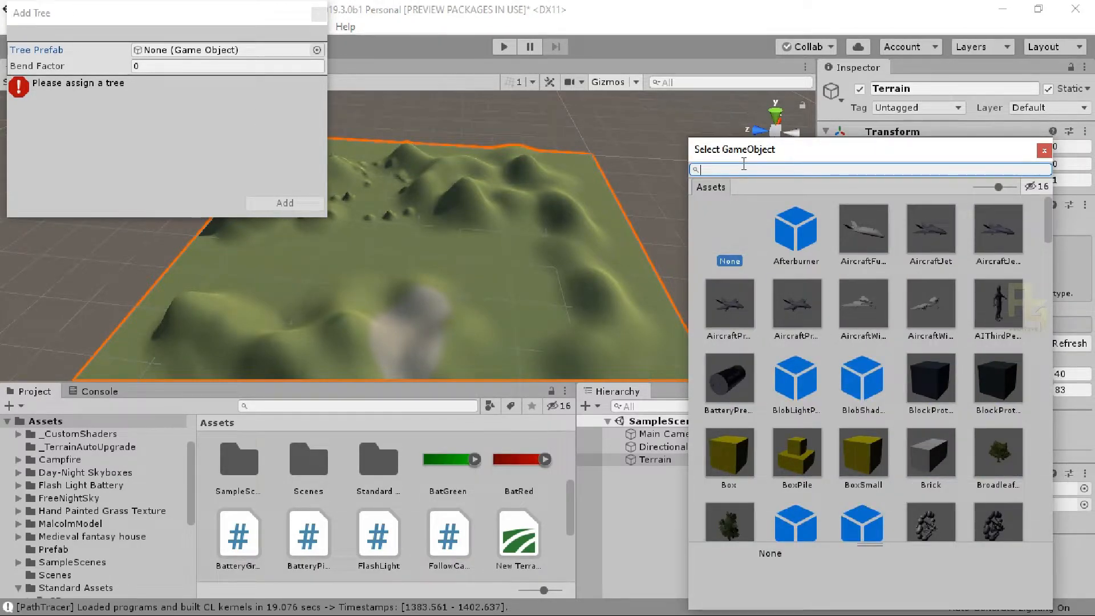
Search the prefabs for "Br", try Broadleaf_Mobile, and assign Broadleaf_Desktop as the tree prefab.
type("Tree")
key("BackSpace")
key("BackSpace")
key("BackSpace")
type("Br")
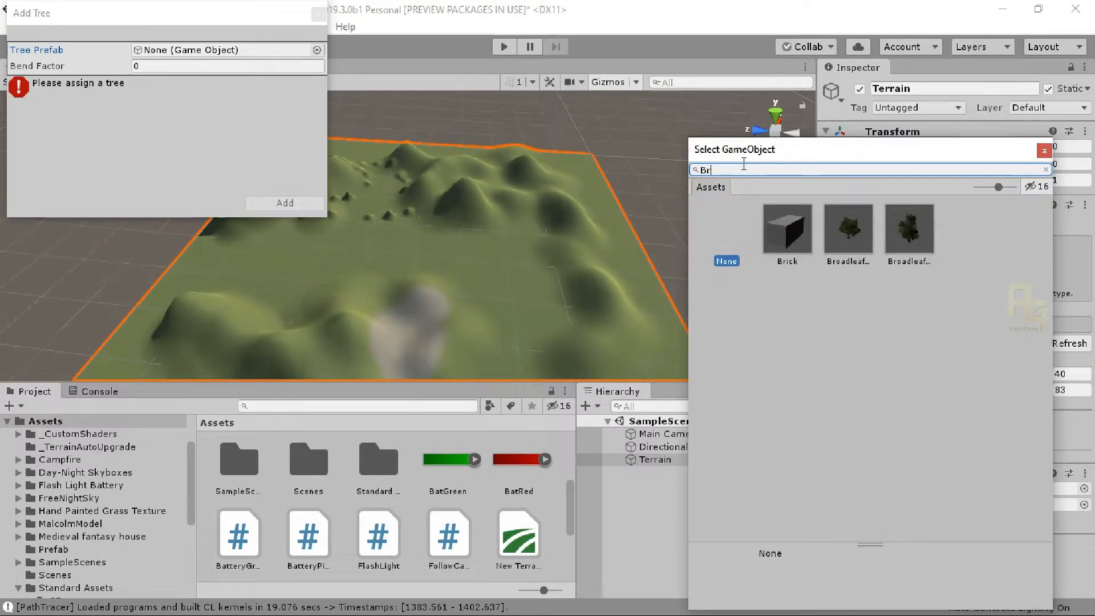
left_click(849, 239)
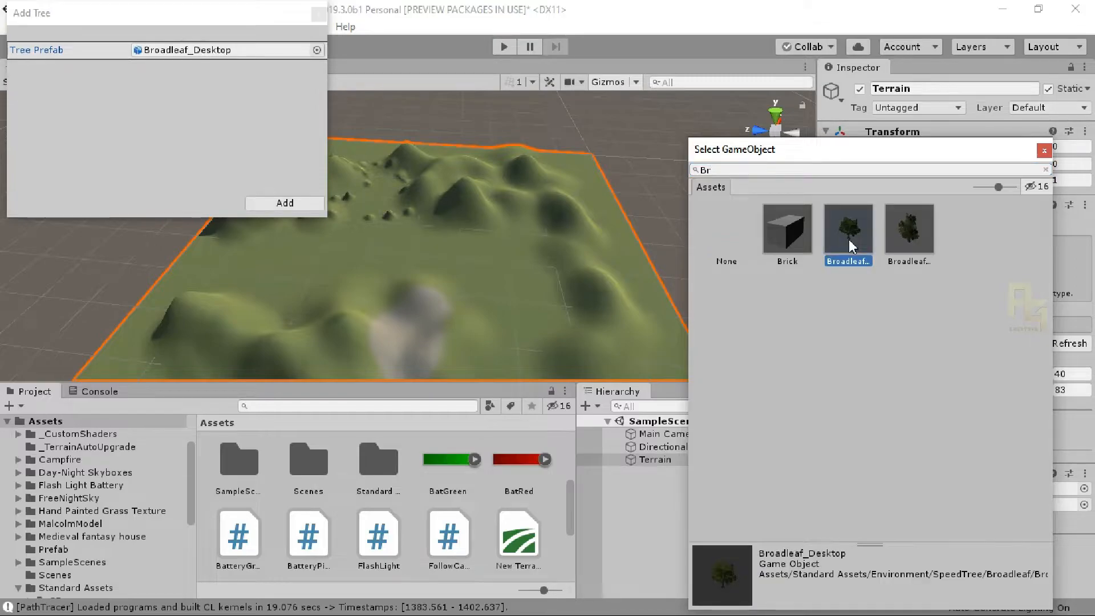
left_click(901, 239)
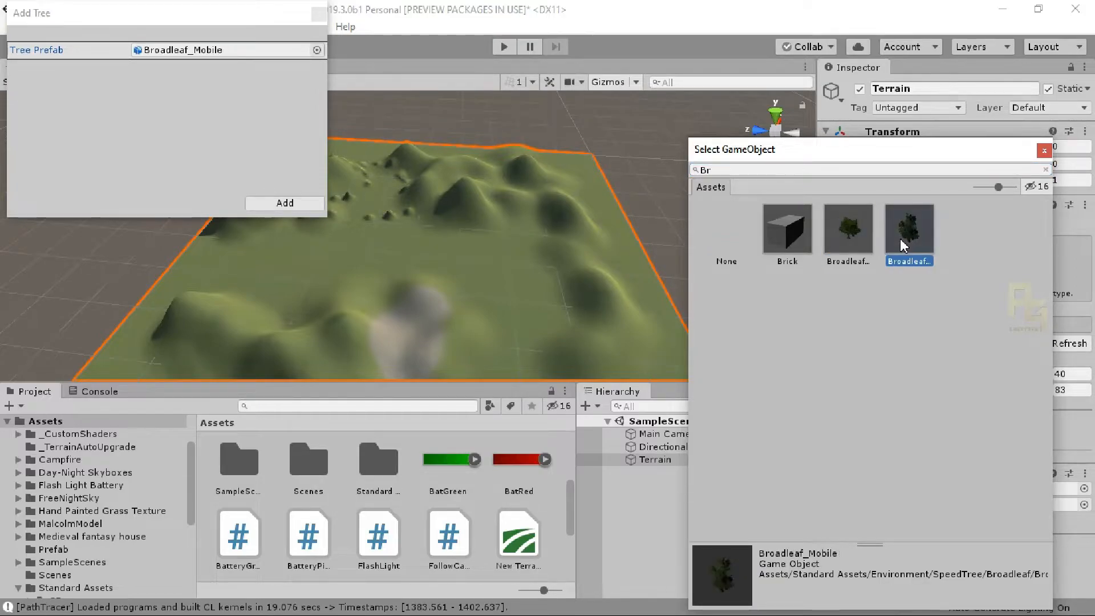
left_click(850, 242)
Search the prefabs for "Pal", assign Palm_Desktop as the tree prefab, and add it to the terrain's trees.
left_click(758, 170)
type("Pal")
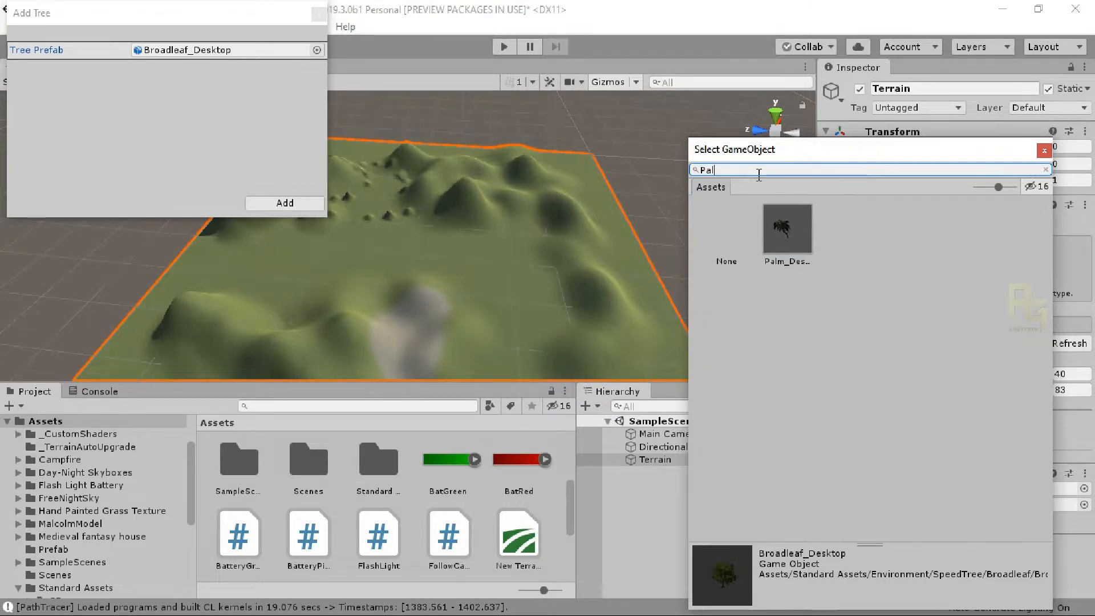
left_click(780, 253)
left_click(285, 203)
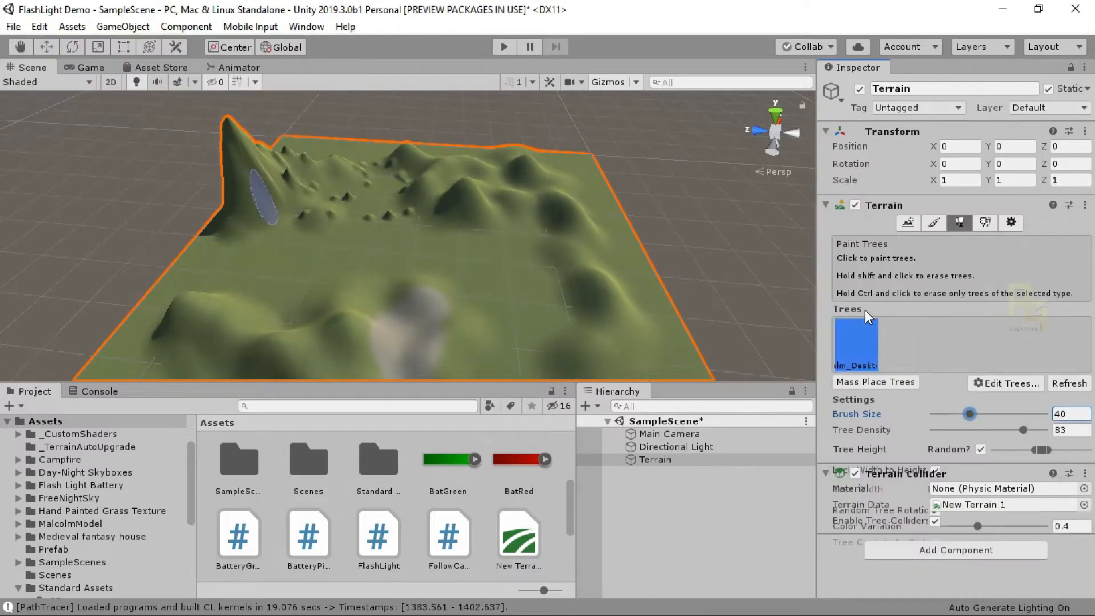
Add Broadleaf_Desktop as a second tree type, finding the prefab by searching for "Br".
left_click(1014, 385)
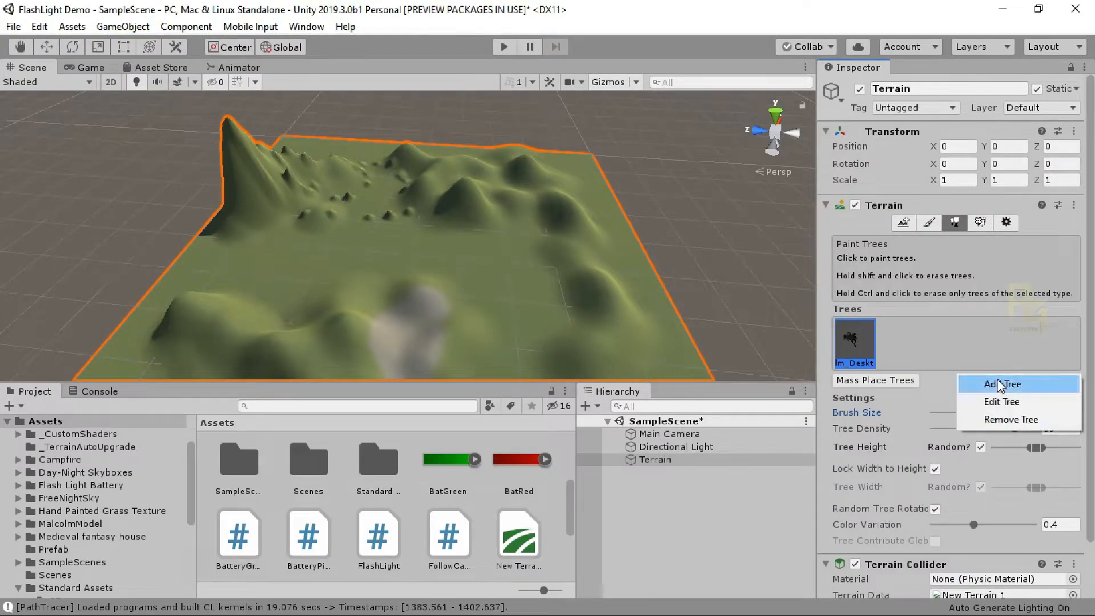
left_click(1003, 382)
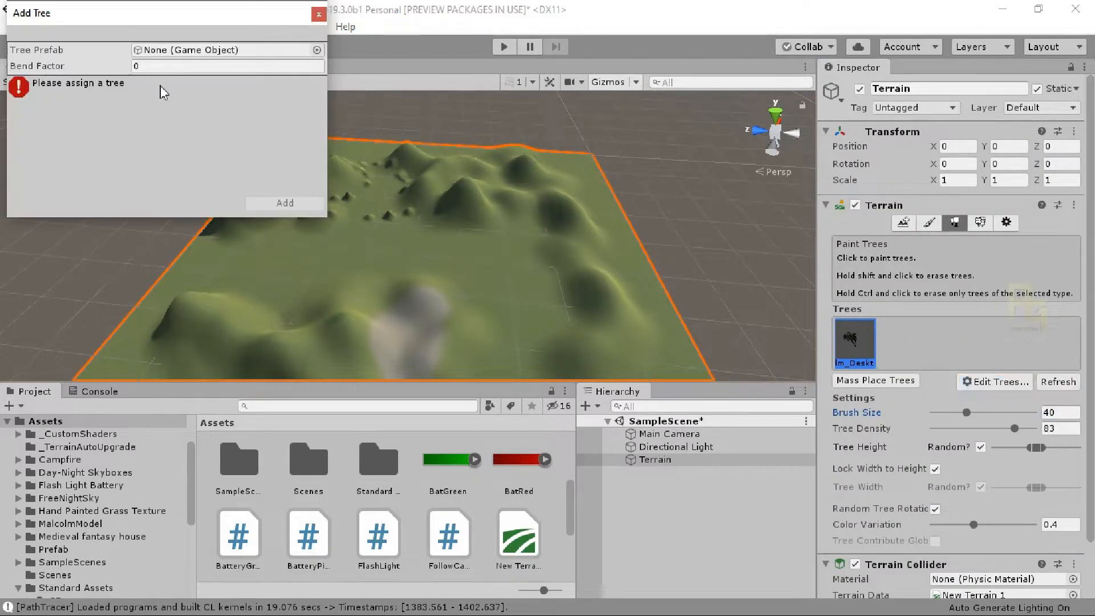
left_click(317, 49)
type("Br")
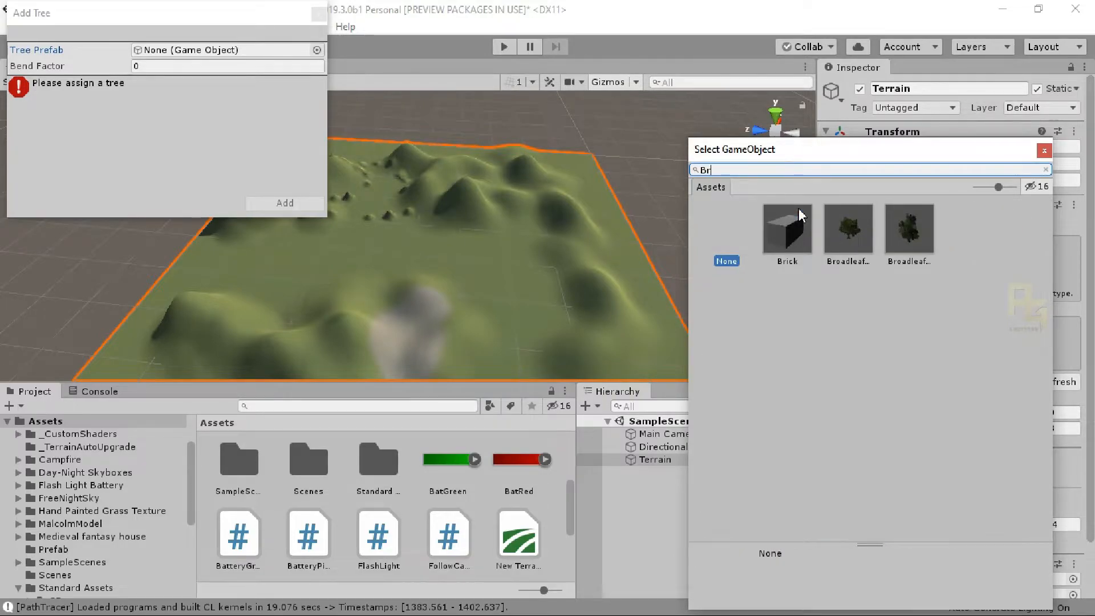
left_click(846, 229)
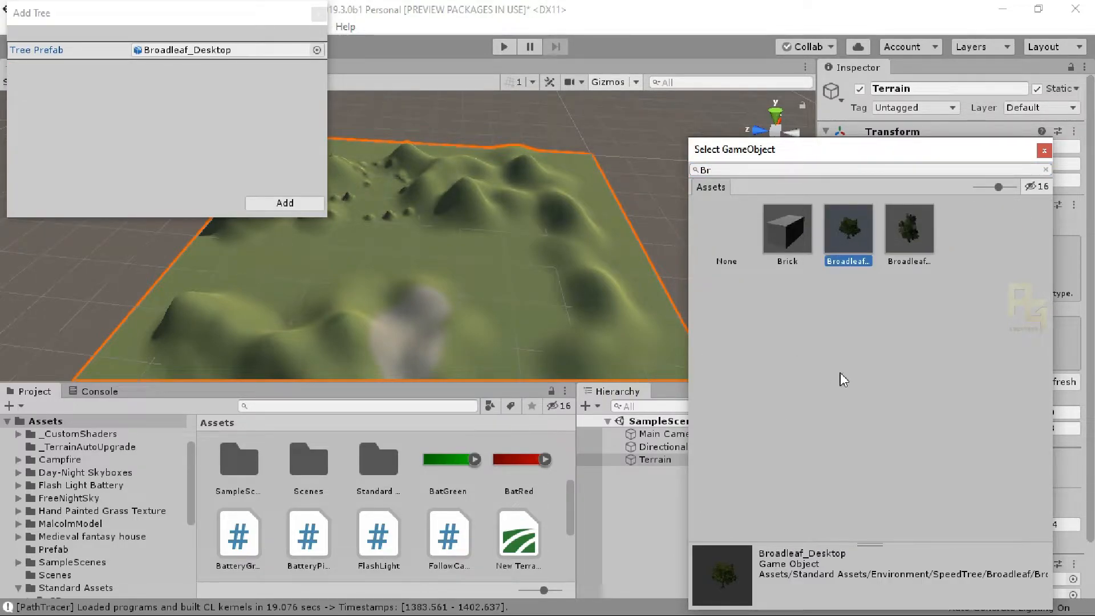
left_click(1045, 150)
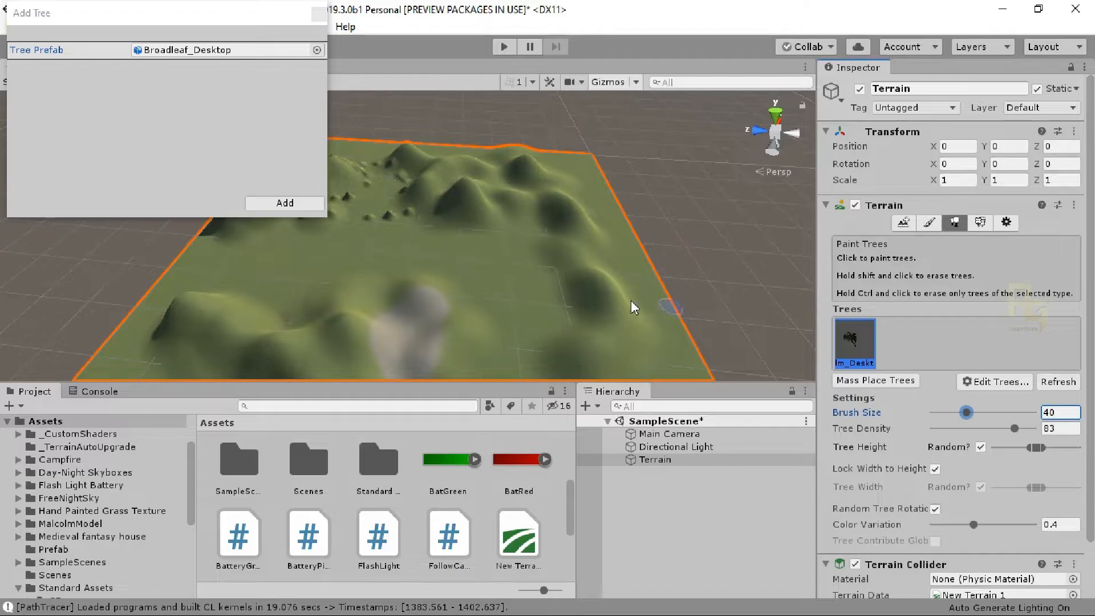
left_click(281, 204)
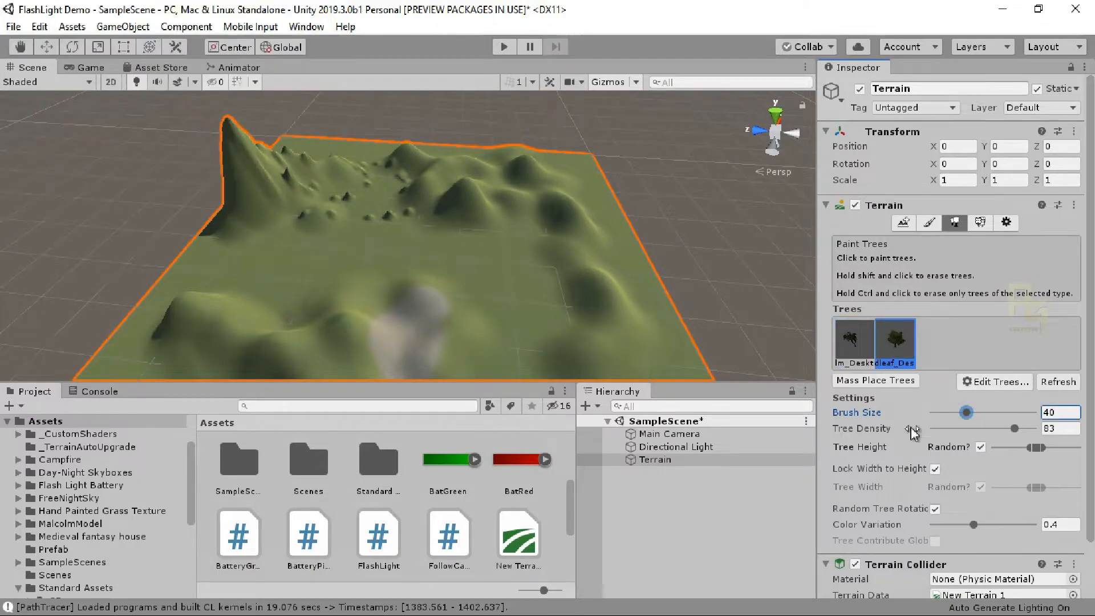
Select the palm, try painting trees on the flat ground with Brush Size 174 and Tree Density 80, and undo the painting.
right_click_drag(393, 297, 379, 252)
left_click(855, 344)
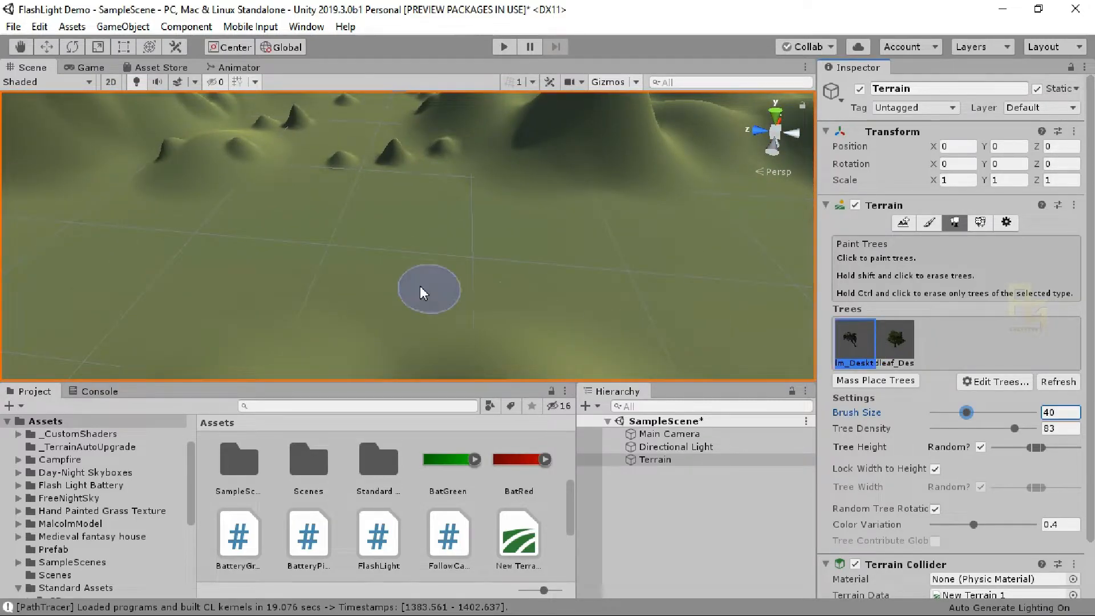
mouse_move(966, 418)
left_mouse_down()
mouse_move(998, 418)
mouse_move(978, 416)
left_mouse_up()
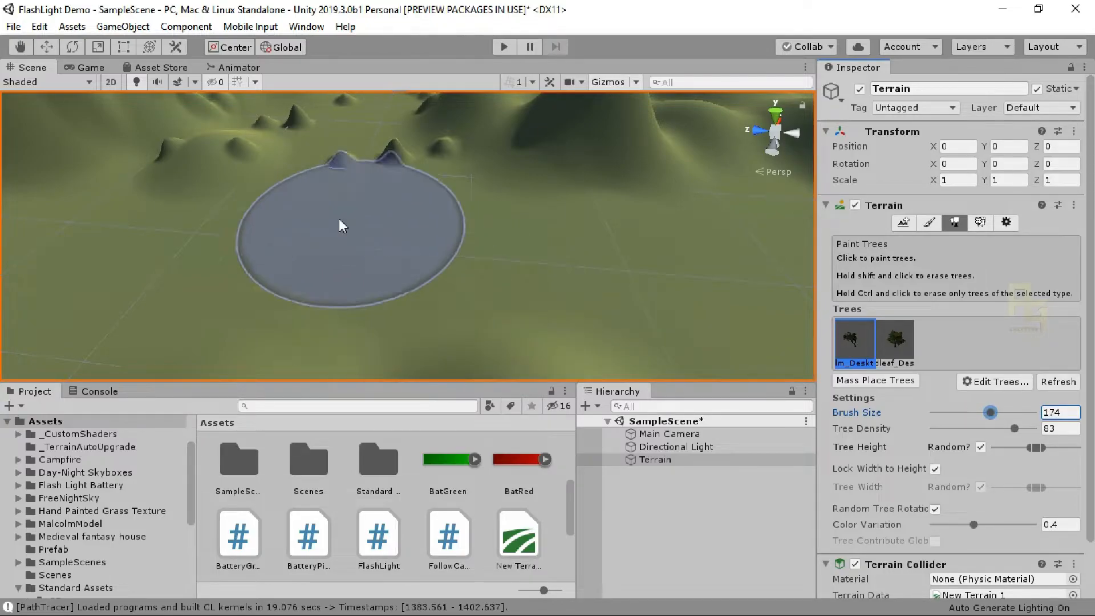
mouse_move(1018, 428)
left_mouse_down()
mouse_move(961, 432)
mouse_move(1011, 429)
left_mouse_up()
mouse_move(426, 276)
left_mouse_down()
mouse_move(473, 290)
mouse_move(368, 292)
left_mouse_up()
key("ctrl+z")
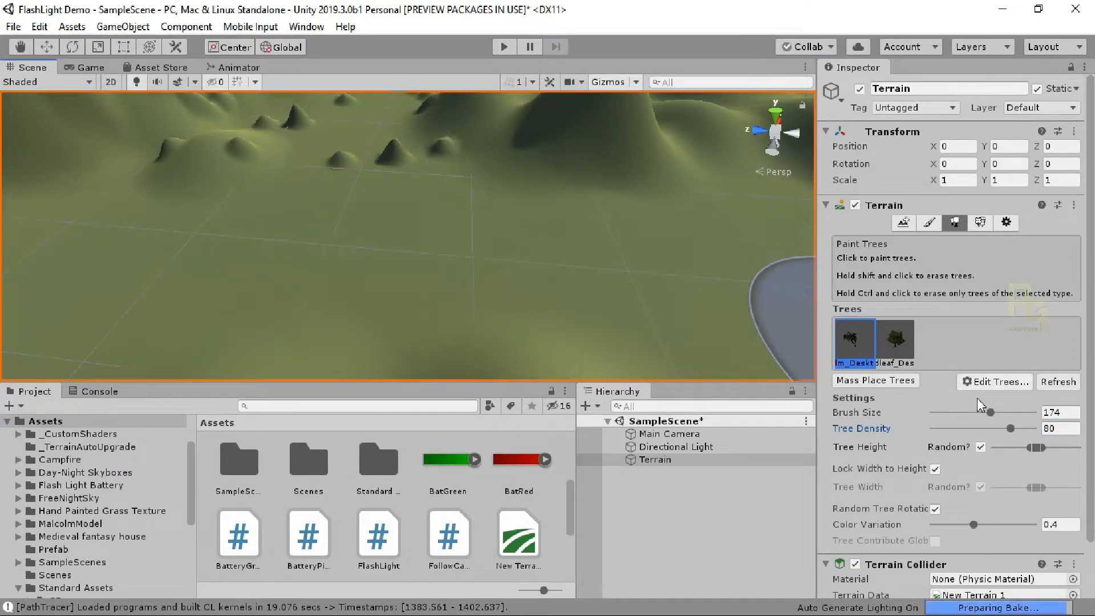
Set the tree Brush Size to 39, undo a test patch of palms, and reduce Tree Density to 19.
mouse_move(961, 413)
left_mouse_down()
mouse_move(940, 413)
mouse_move(966, 420)
left_mouse_up()
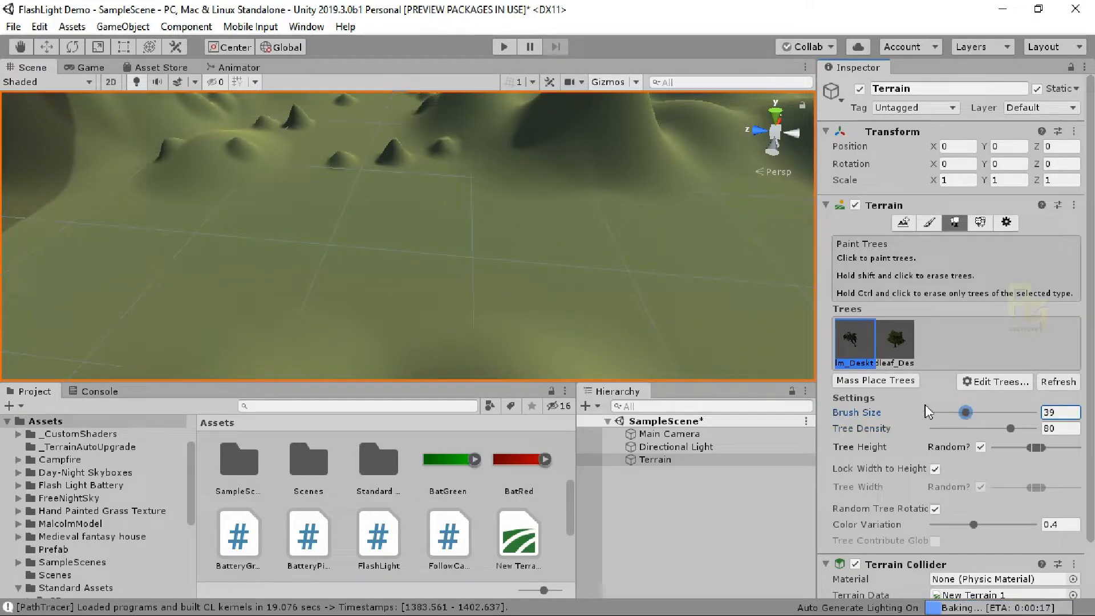
left_click(377, 271)
key("ctrl+z")
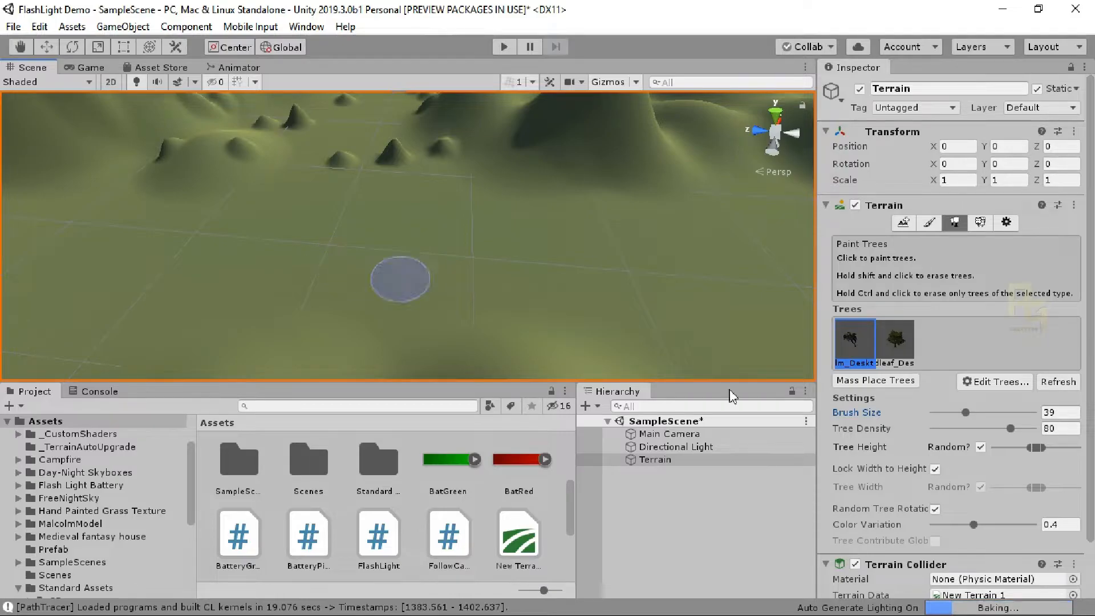
left_click(947, 431)
left_click_drag(947, 430, 943, 428)
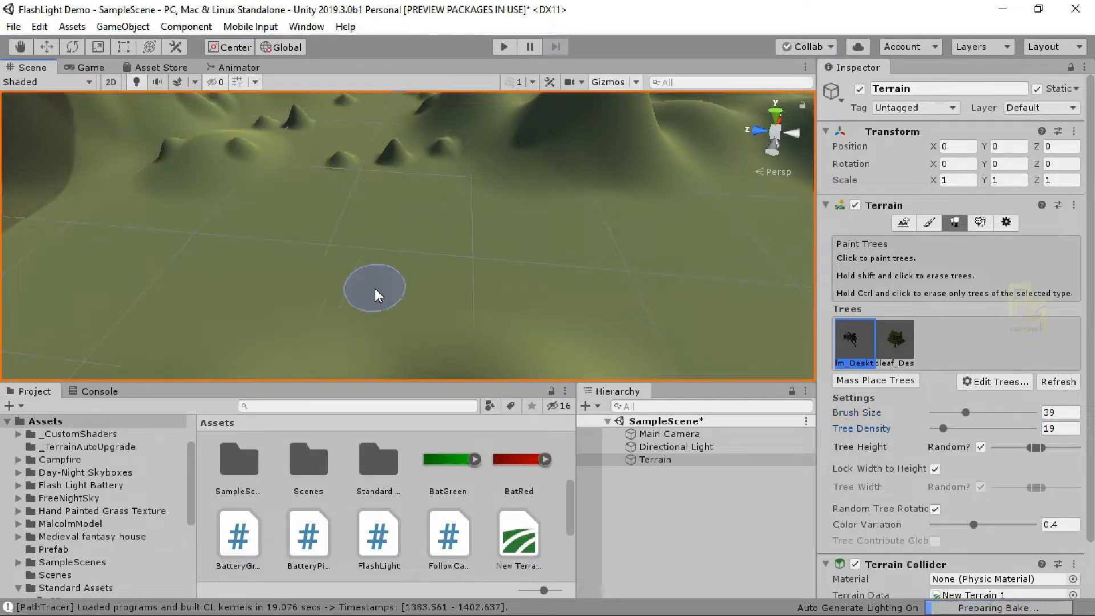
scroll(350, 299, "up", 3, "alt")
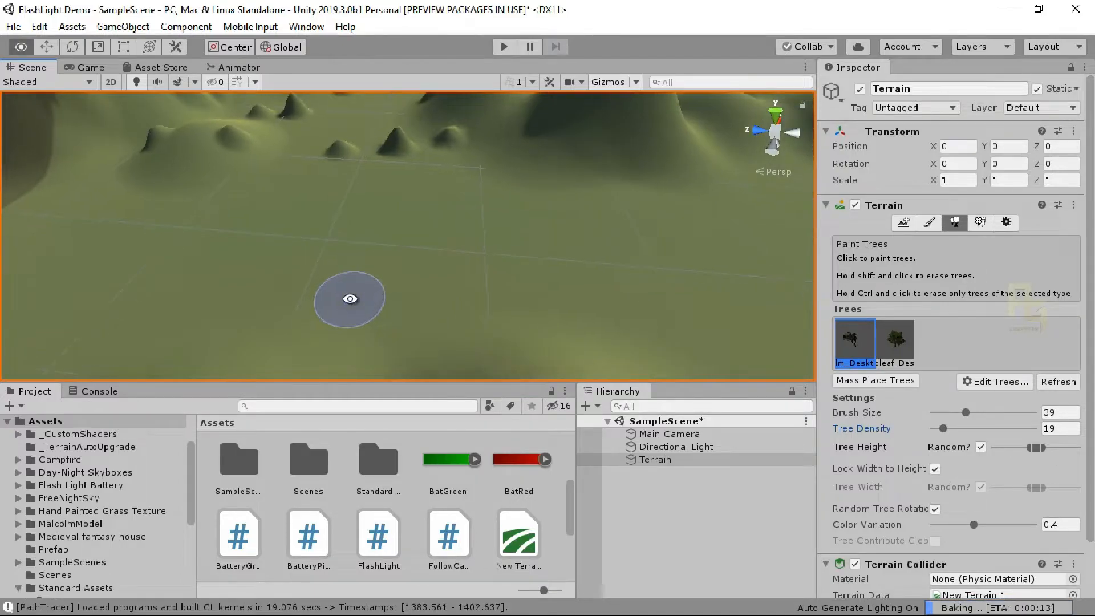
Paint a small cluster of palms on the flat ground near the mountain with Brush Size 39 and Tree Density 19.
left_click(45, 49)
double_click(655, 459)
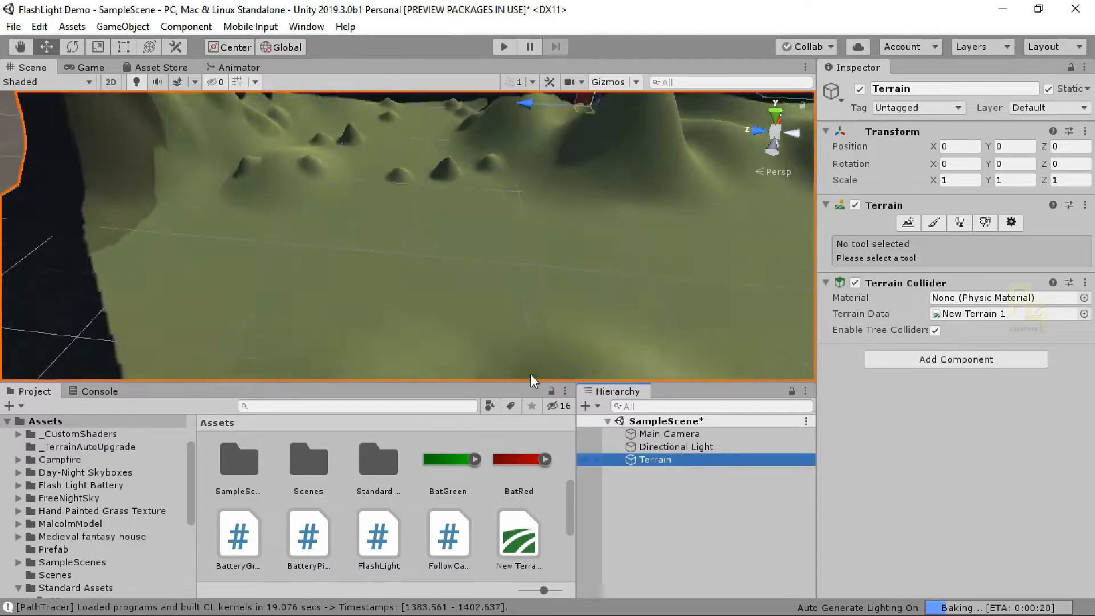
scroll(618, 283, "up", 6)
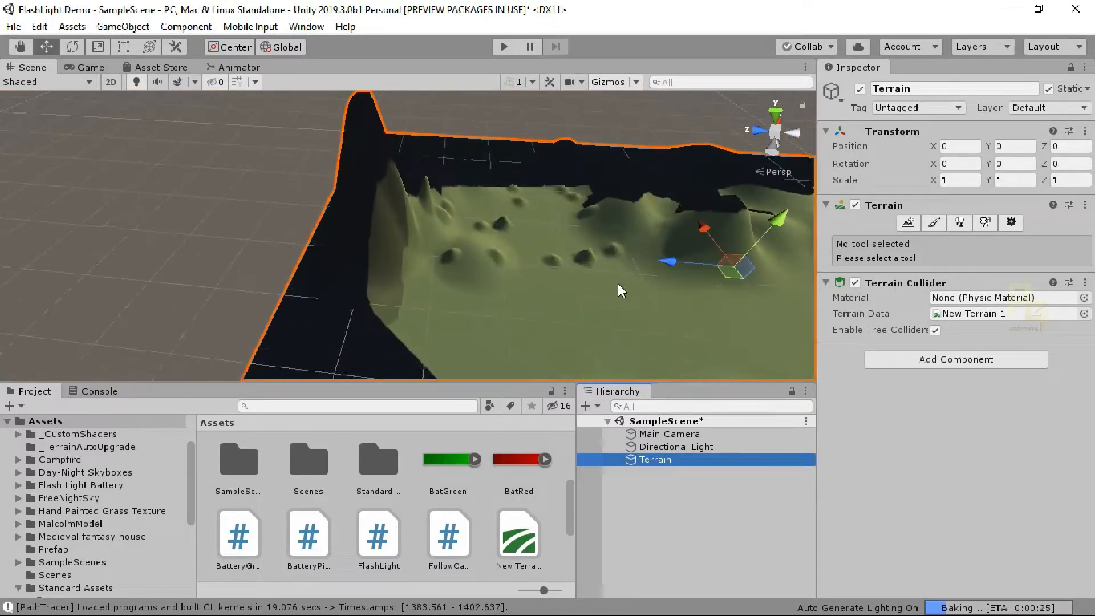
middle_click_drag(566, 279, 254, 247)
middle_click_drag(514, 277, 364, 244)
scroll(401, 268, "up", 10)
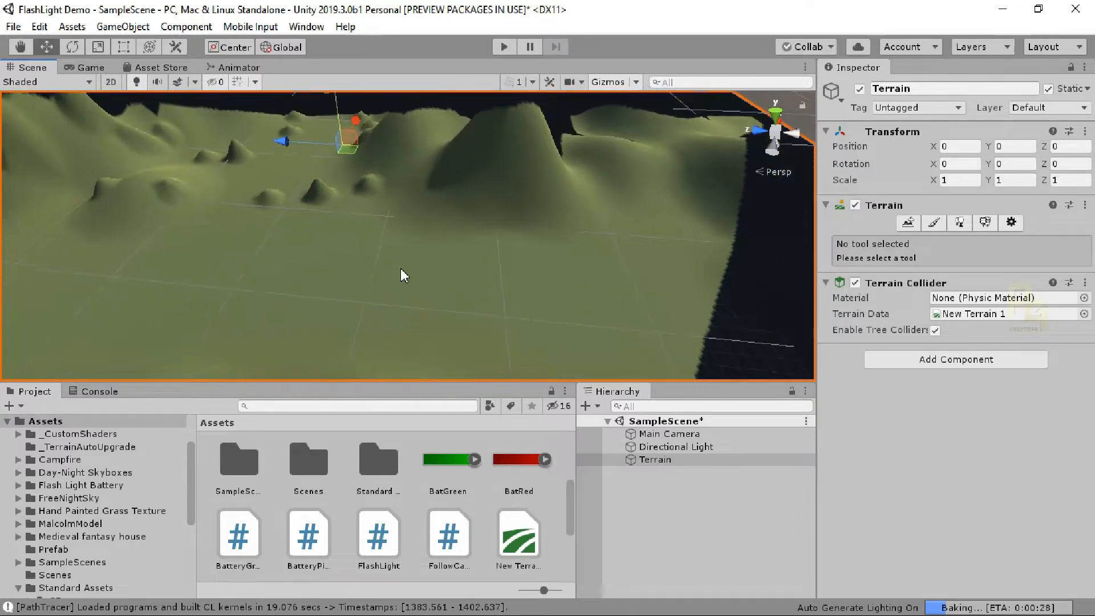
left_click_drag(313, 237, 477, 196, "alt")
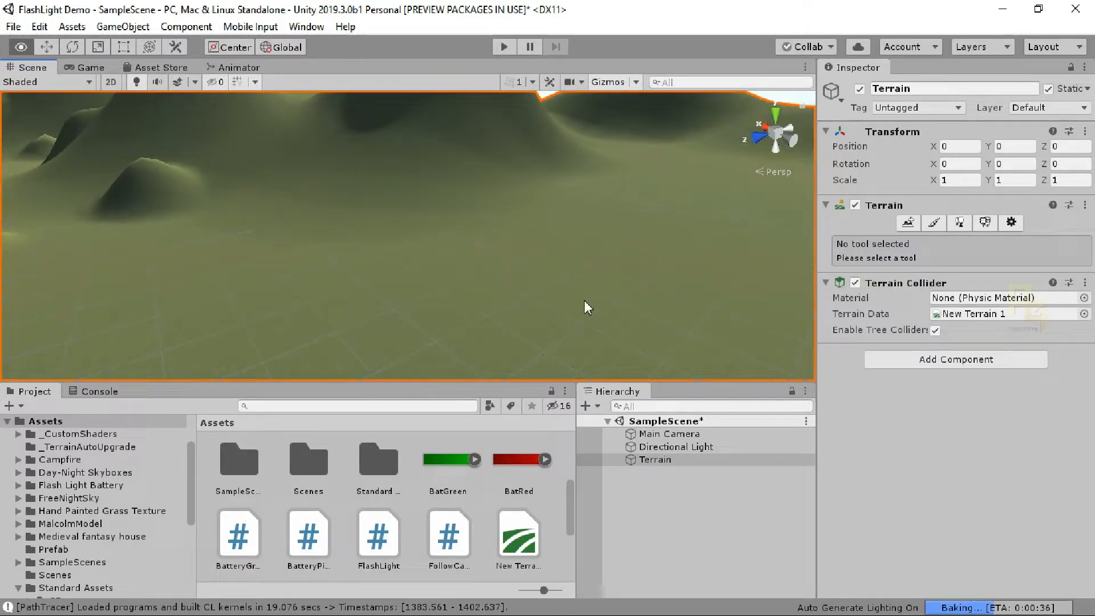
scroll(540, 294, "up", 1, "alt")
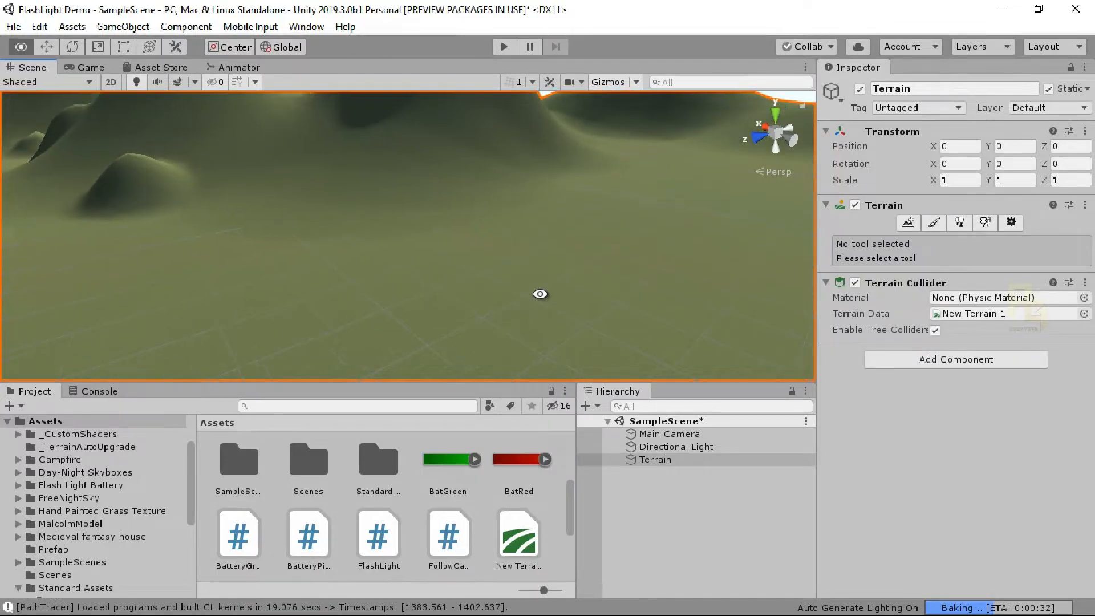
left_click(970, 223)
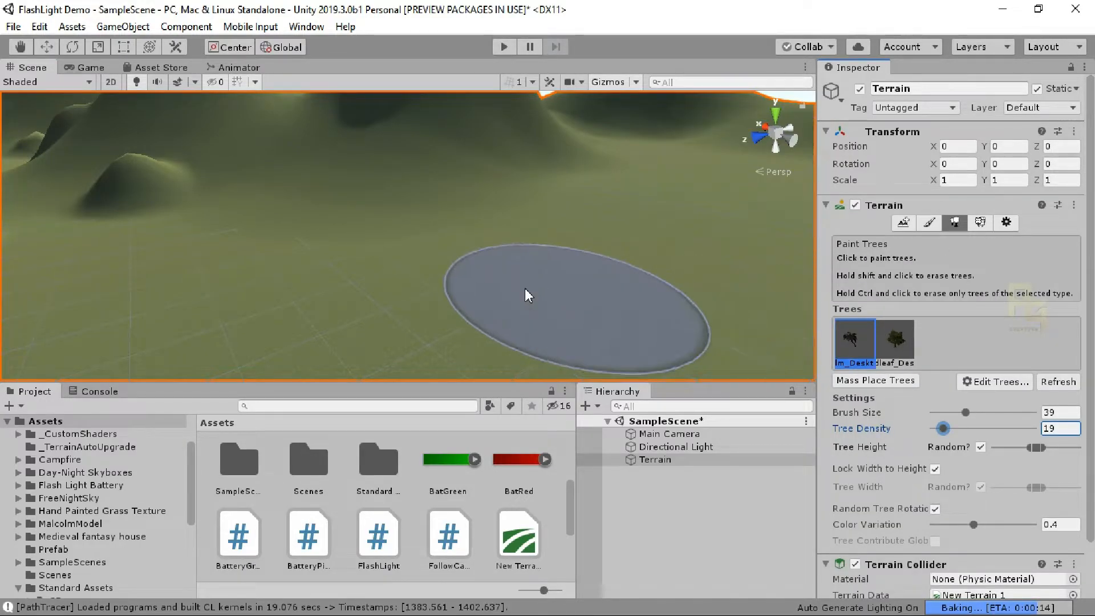
left_click(529, 295)
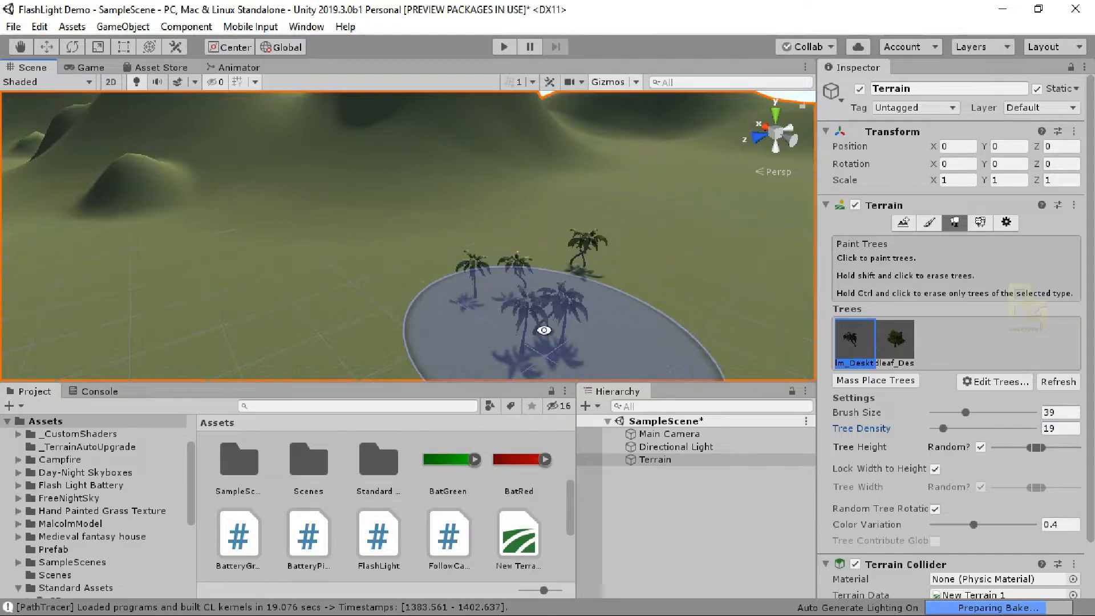
scroll(538, 318, "up", 1, "alt")
scroll(542, 325, "up", 4, "alt")
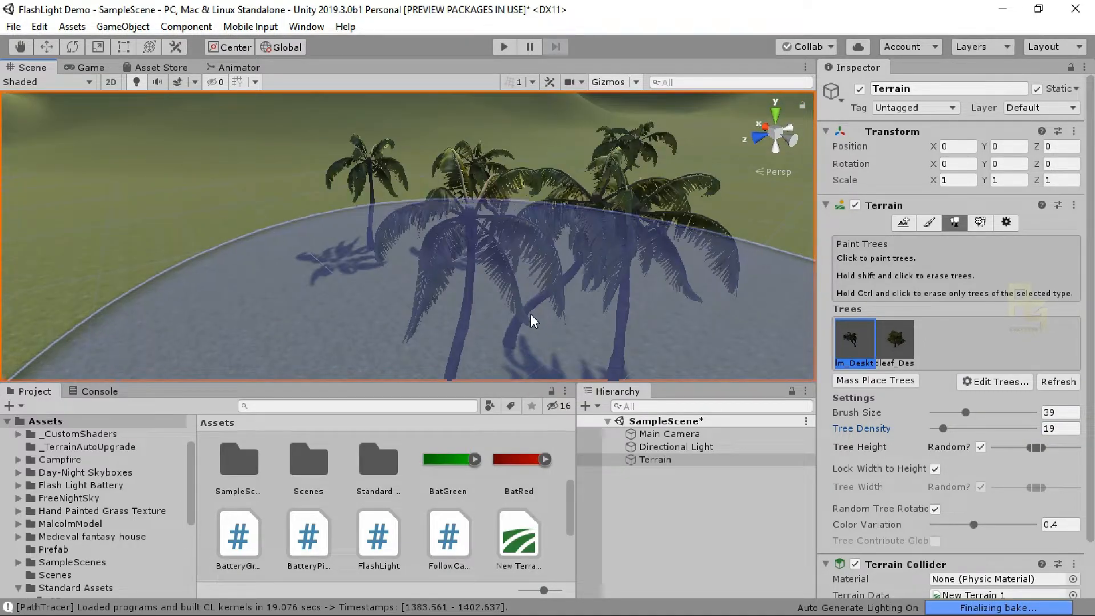
left_click_drag(530, 312, 528, 266, "alt")
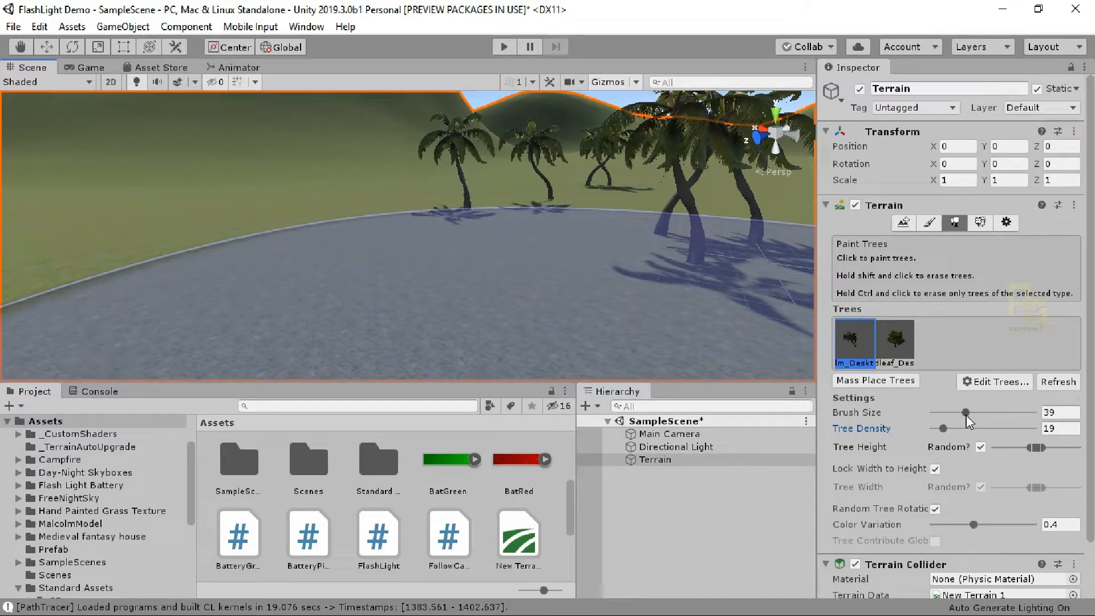
Set the Brush Size to 235 and try painting palms over a wide area, first at Tree Density 19 and again at 100.
left_click_drag(966, 412, 996, 412)
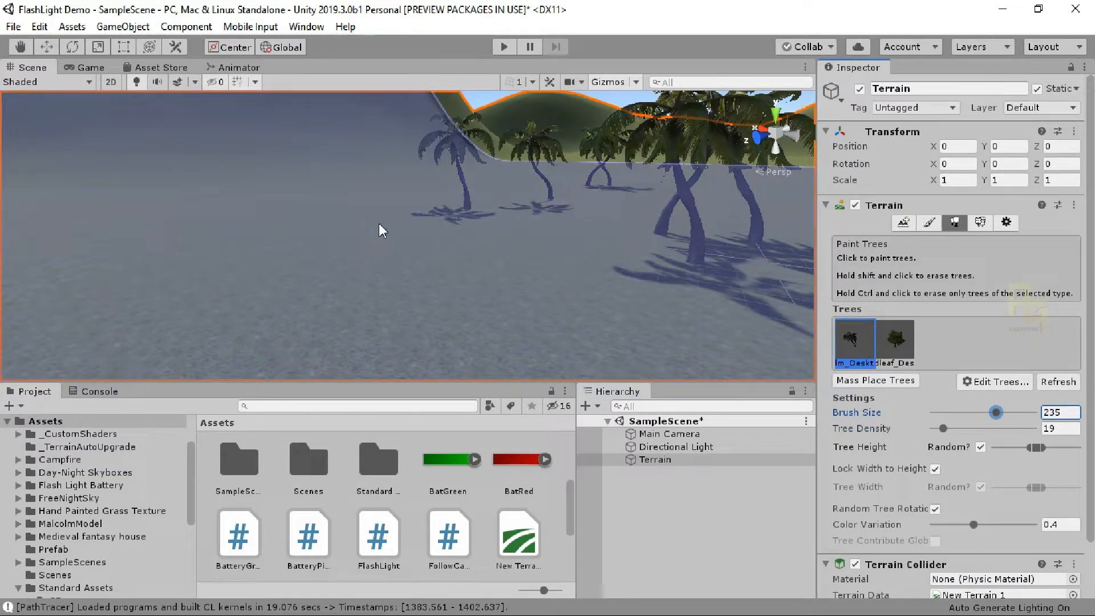
left_click(382, 228)
left_click(382, 229)
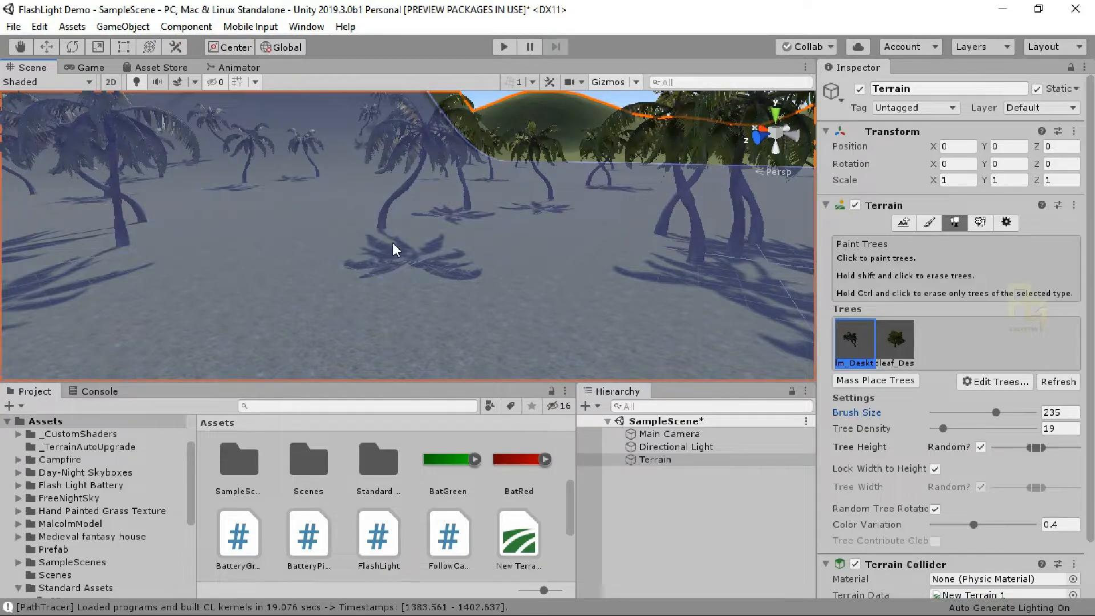
left_click_drag(943, 428, 1040, 429)
left_click(364, 266)
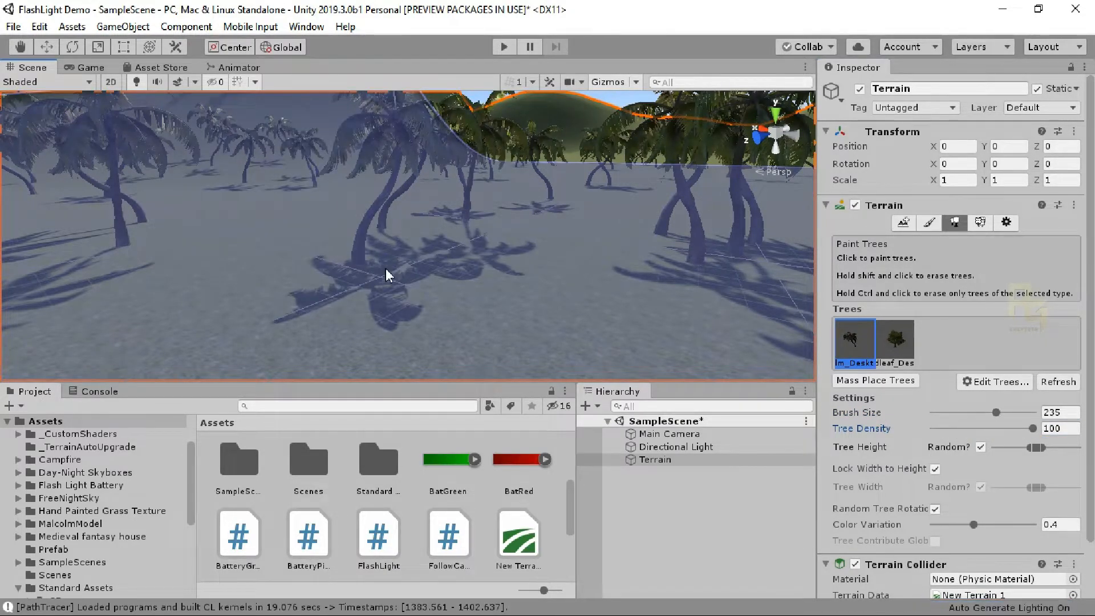
scroll(382, 271, "down", 6, "alt")
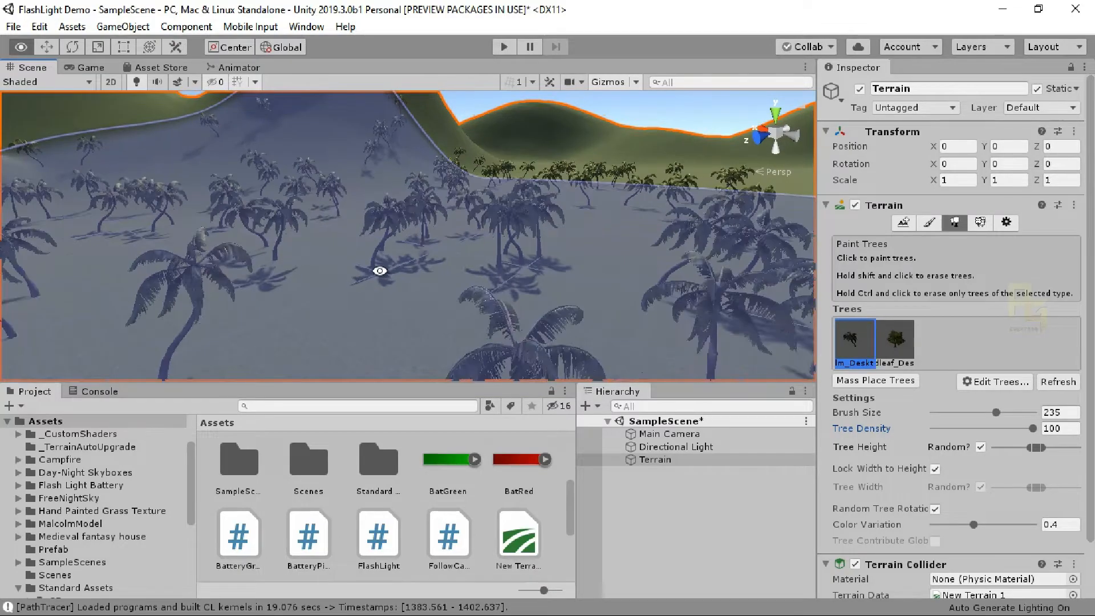
Undo the wide palm strokes back to the small palm cluster.
key("ctrl+z")
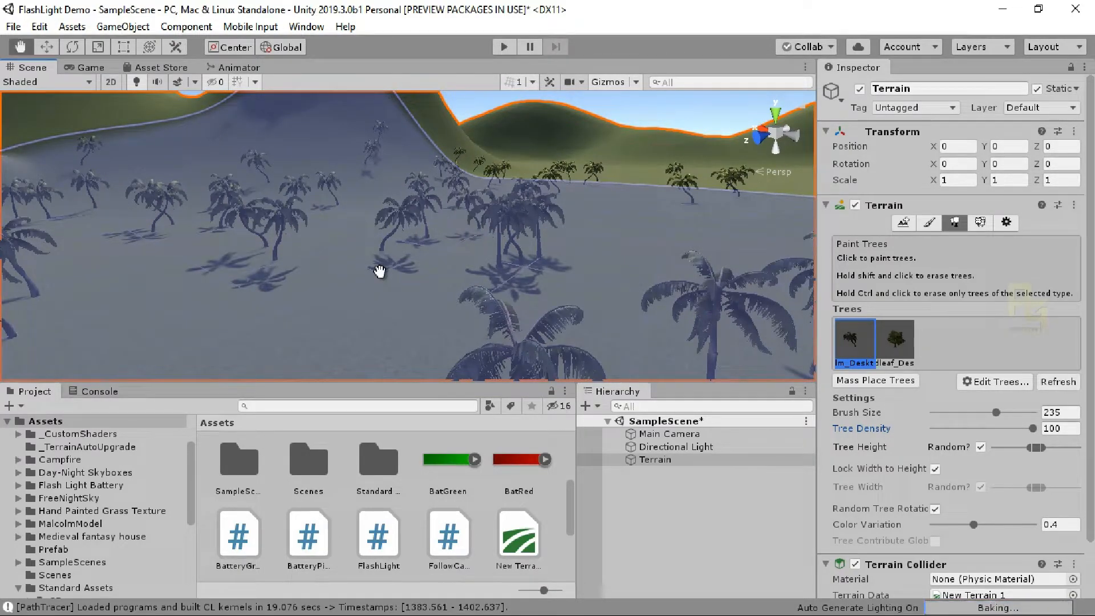
key("ctrl+z")
key("ctrl+z")
key("ctrl+z")
key("ctrl+z")
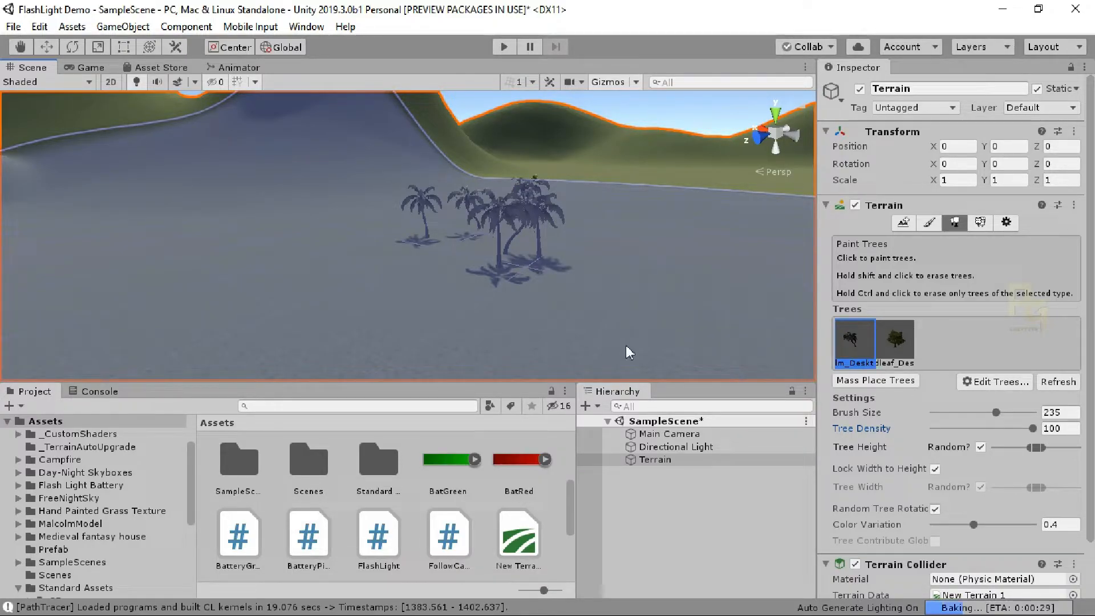
Select the Broadleaf_Desktop tree and try painting it over the flat ground with Brush Size 235 and Tree Density 100.
left_click(898, 348)
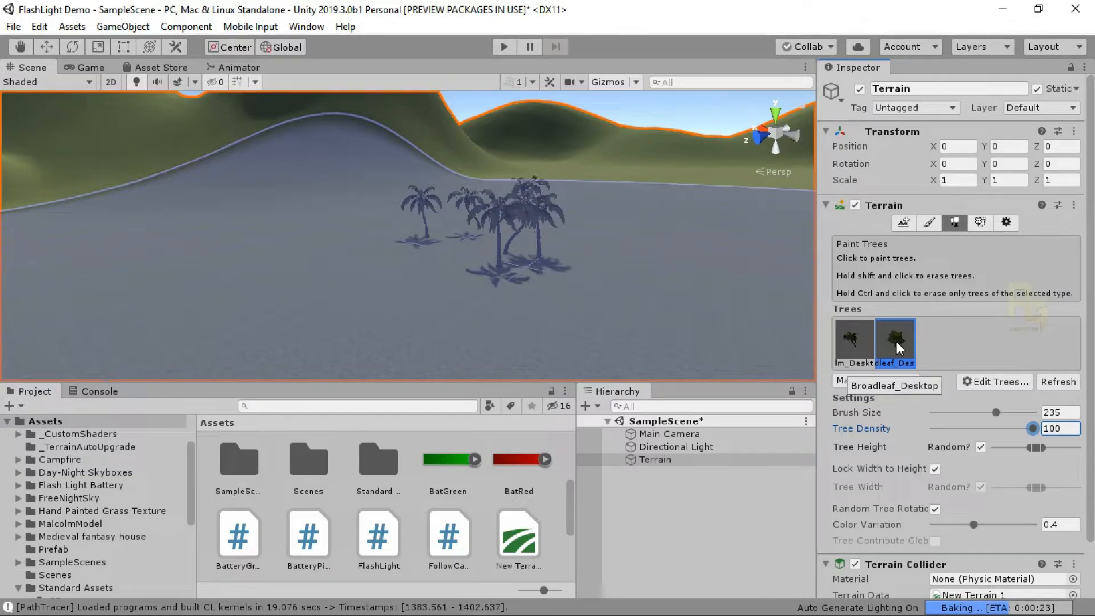
left_click(399, 276)
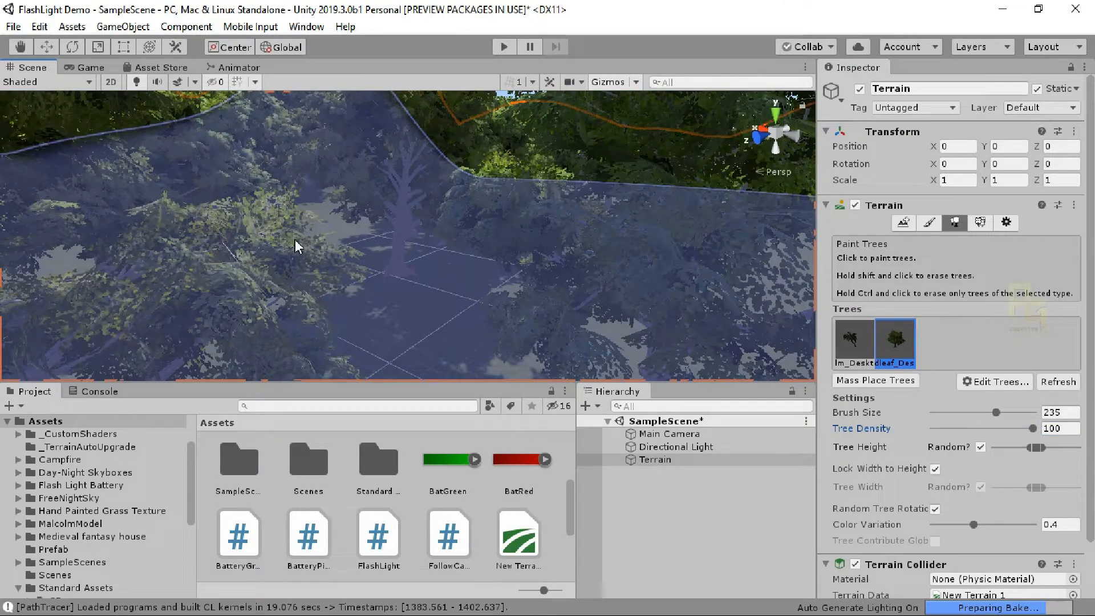
scroll(273, 230, "down", 2, "alt")
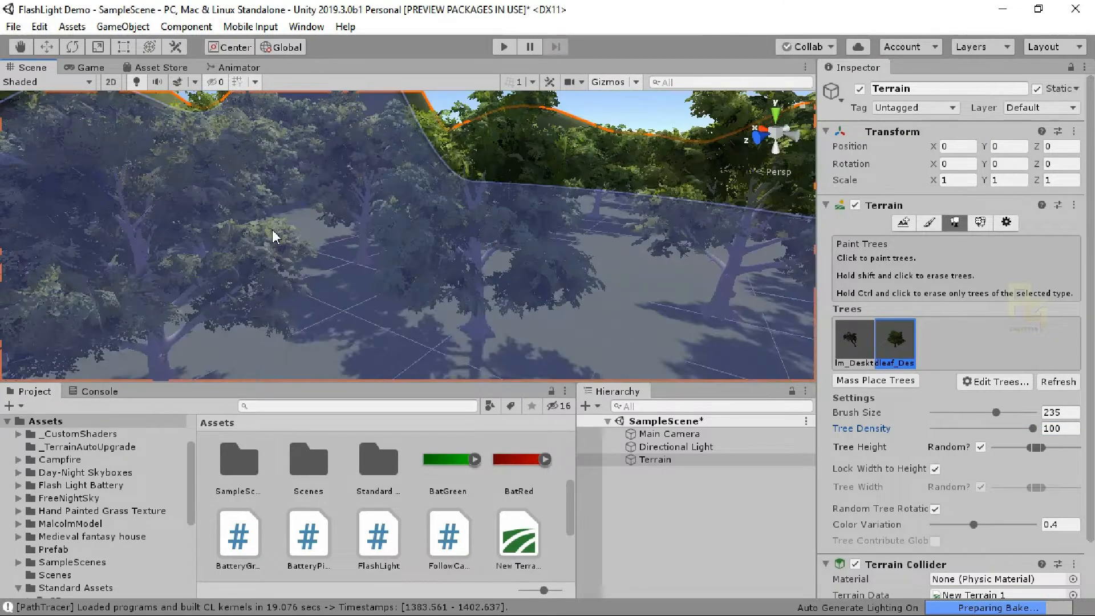
scroll(274, 230, "down", 2, "alt")
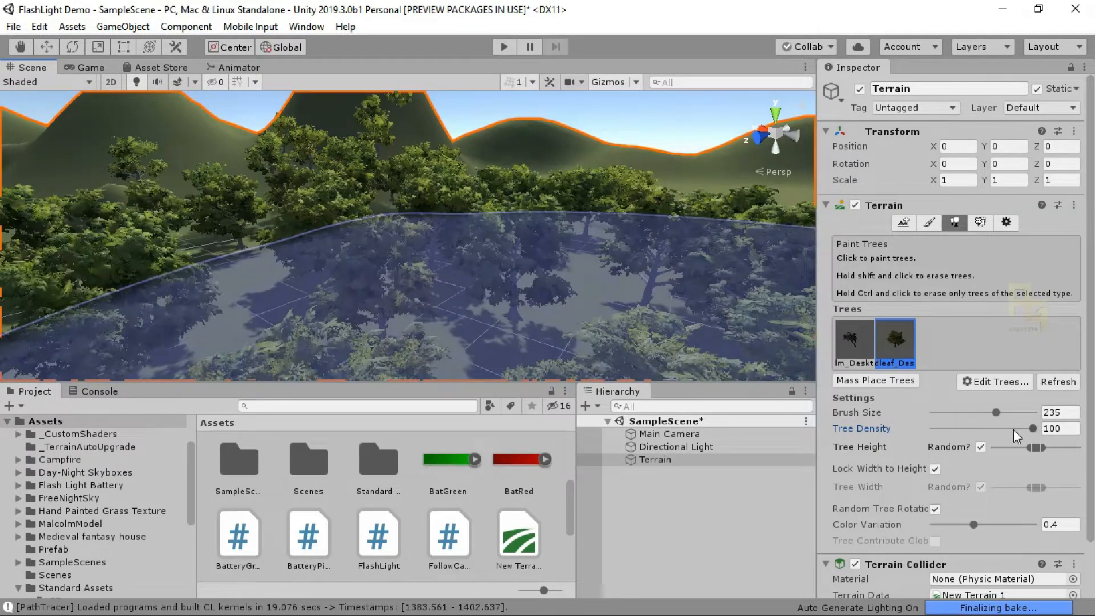
Undo the dense broadleaf forest, set Tree Density to 31 and Brush Size to 51, and paint a small broadleaf group beside the palms.
left_click_drag(1014, 430, 957, 429)
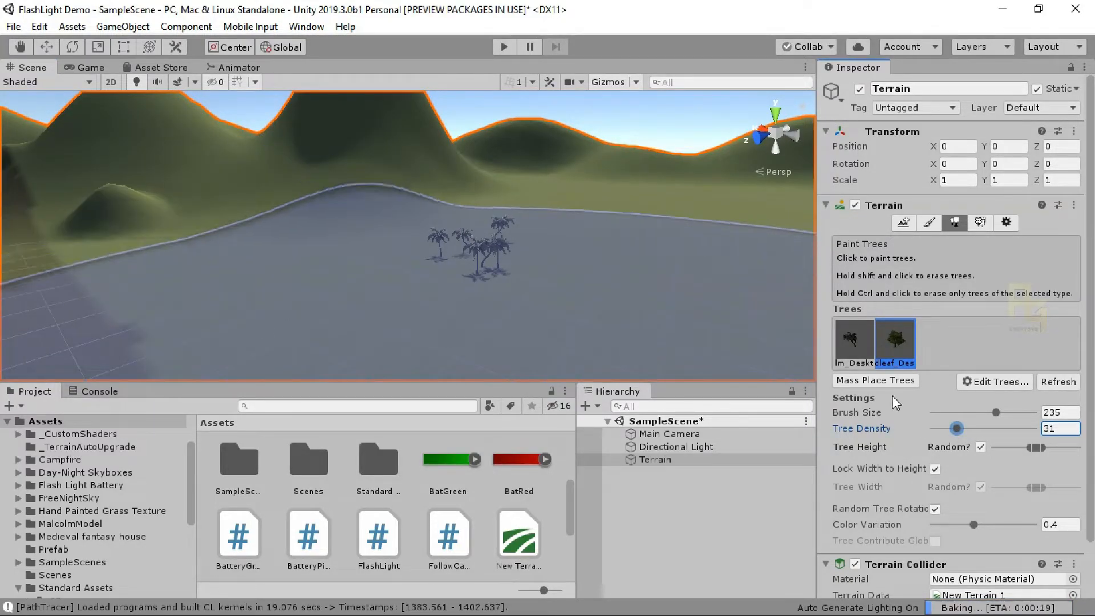
left_click_drag(976, 412, 972, 412)
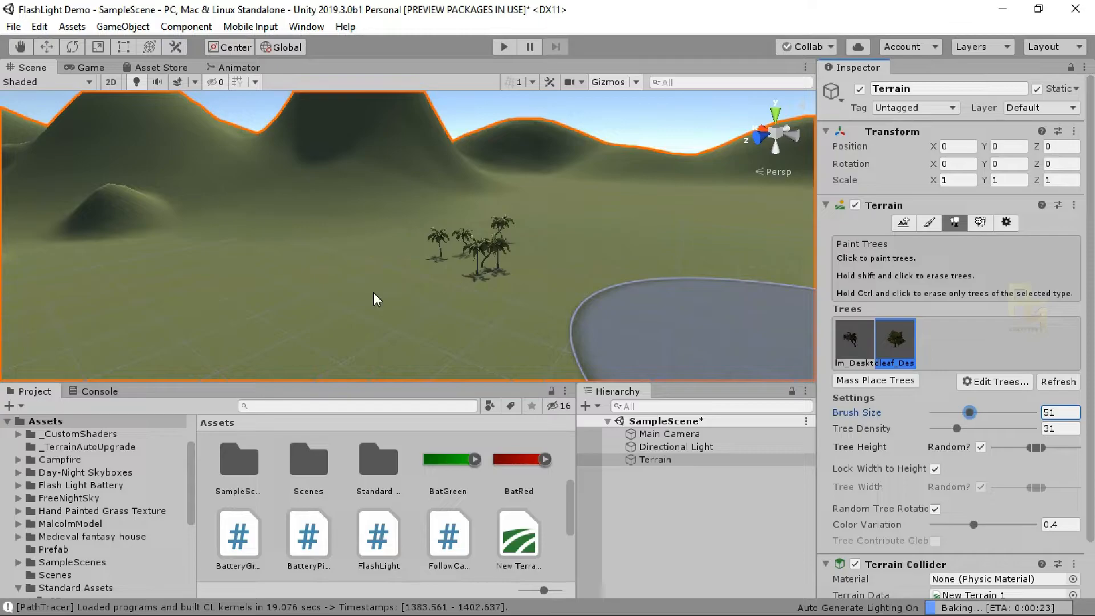
left_click(341, 288)
scroll(280, 262, "up", 4, "alt")
scroll(279, 262, "up", 2, "alt")
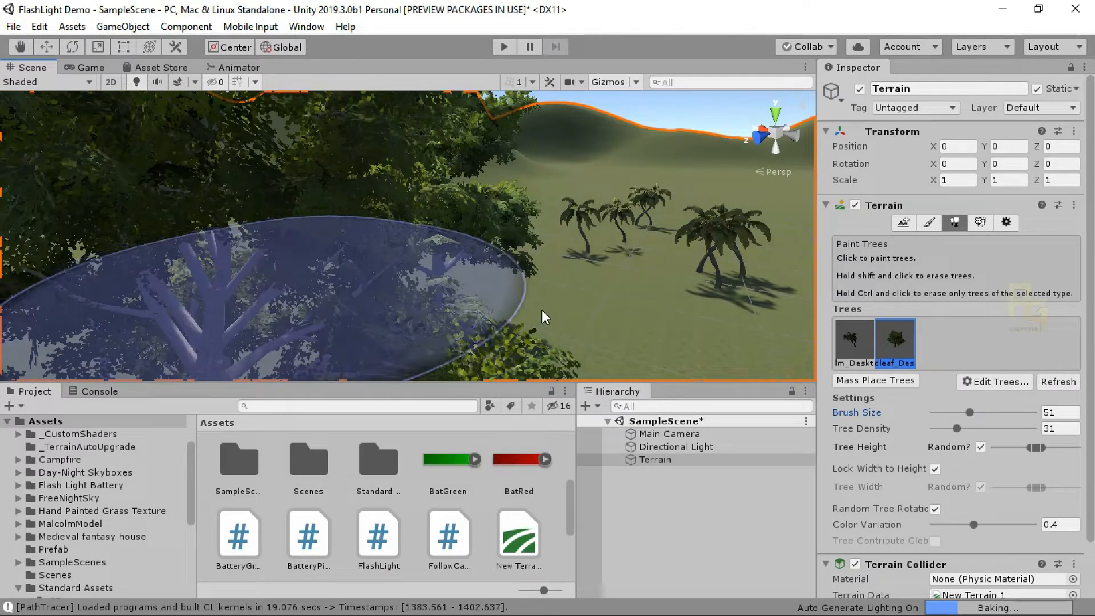
mouse_move(631, 310)
middle_mouse_down()
mouse_move(535, 291)
mouse_move(632, 332)
middle_mouse_up()
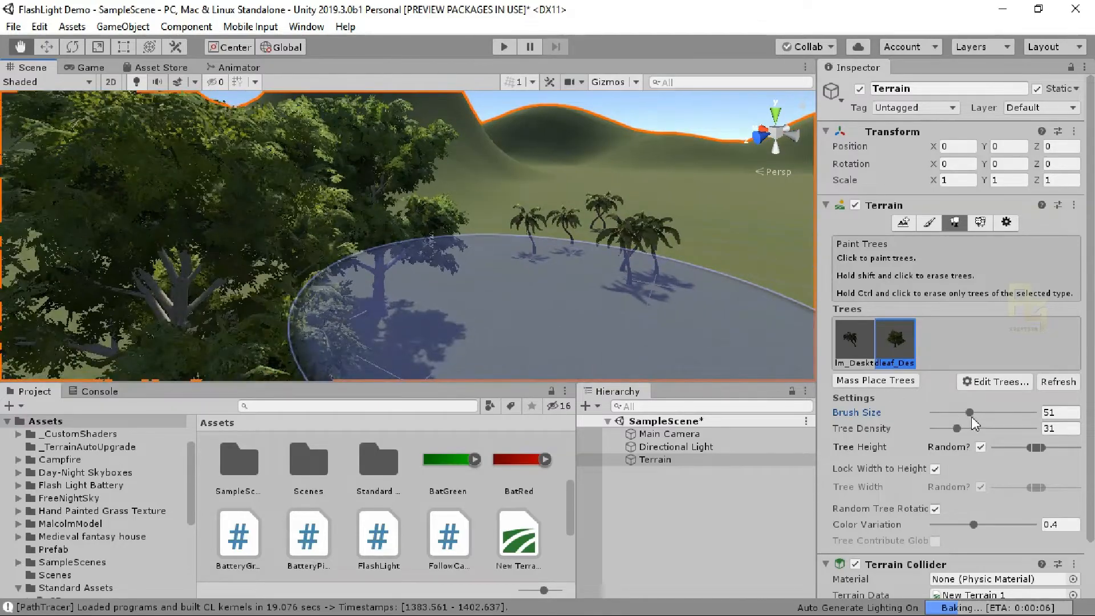
Set Brush Size to 4 and Tree Density to 10, and try placing a single broadleaf tree in front of the palms.
left_click_drag(968, 417, 923, 407)
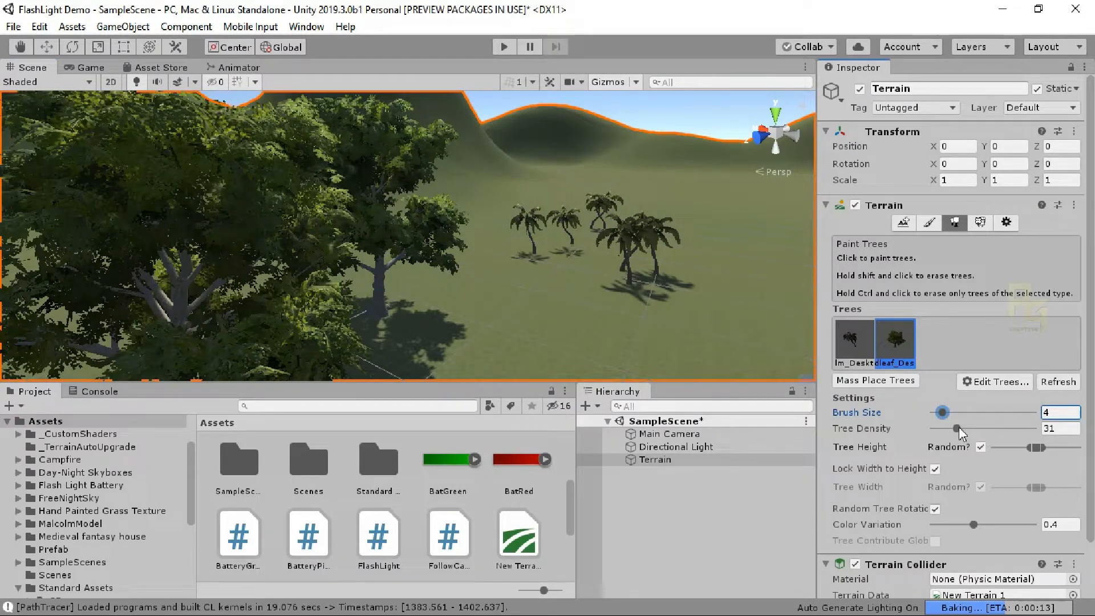
left_click(930, 428)
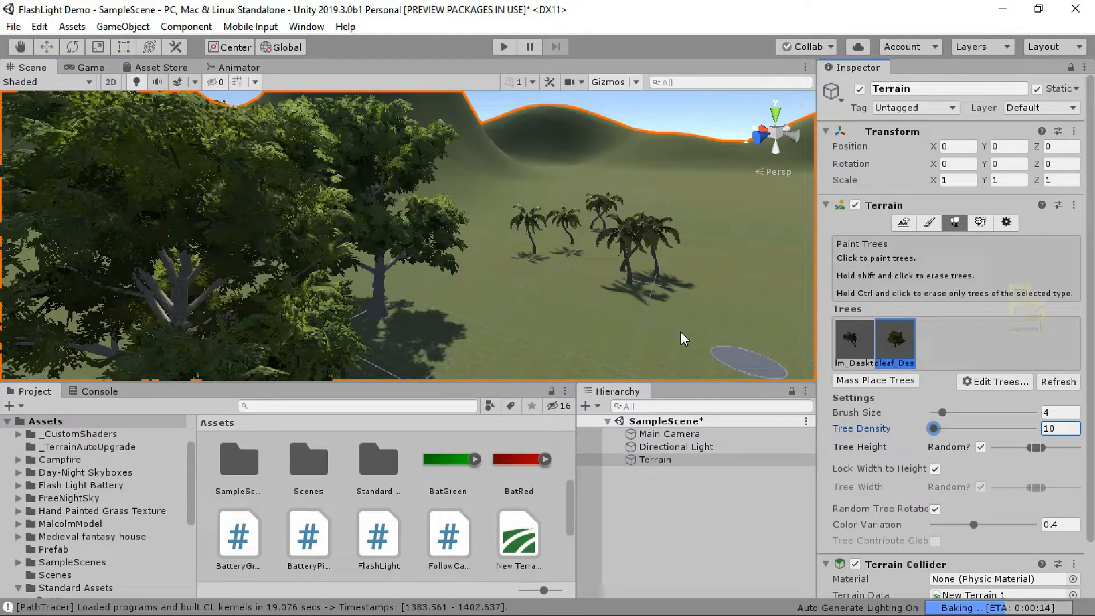
left_click(702, 345)
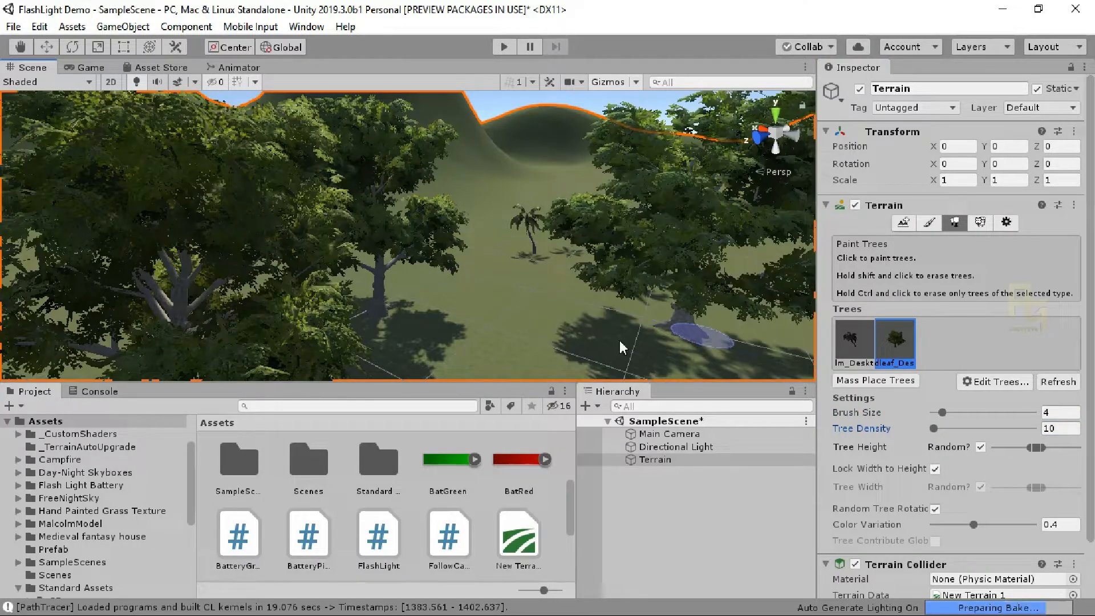
middle_click_drag(535, 300, 114, 240)
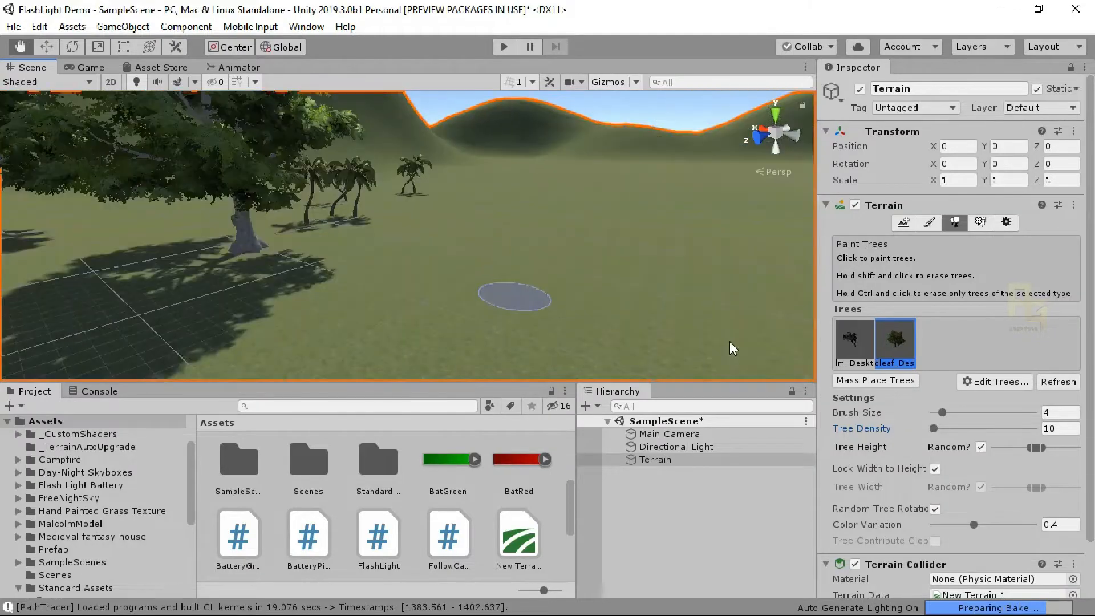
scroll(465, 293, "down", 6)
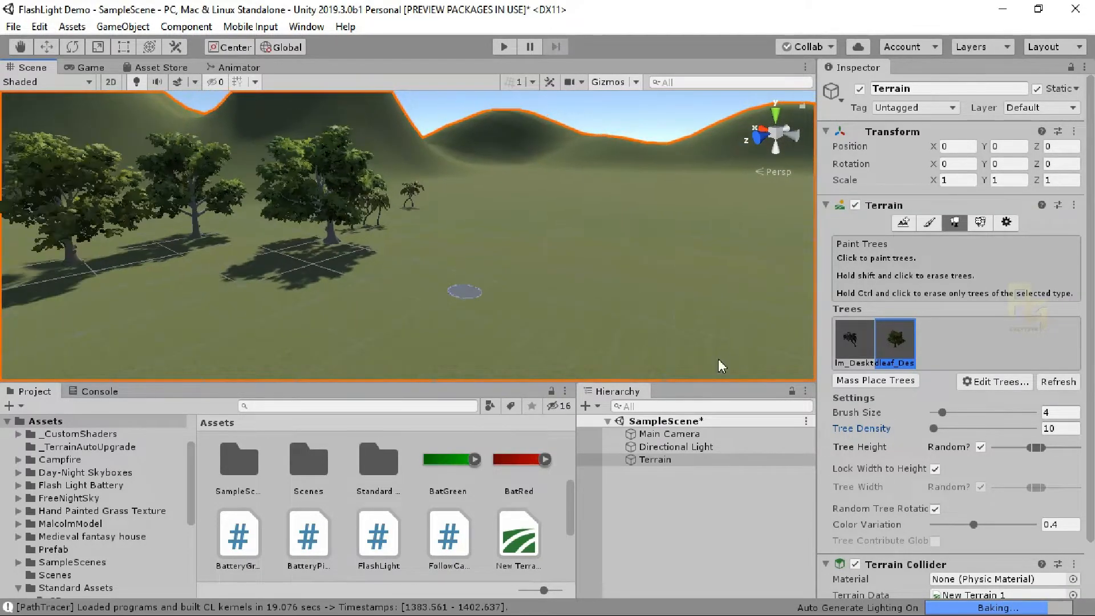
Try painting broadleaf trees across the terrain with Brush Size 948, and undo the last two tree placements.
left_click_drag(967, 413, 1032, 414)
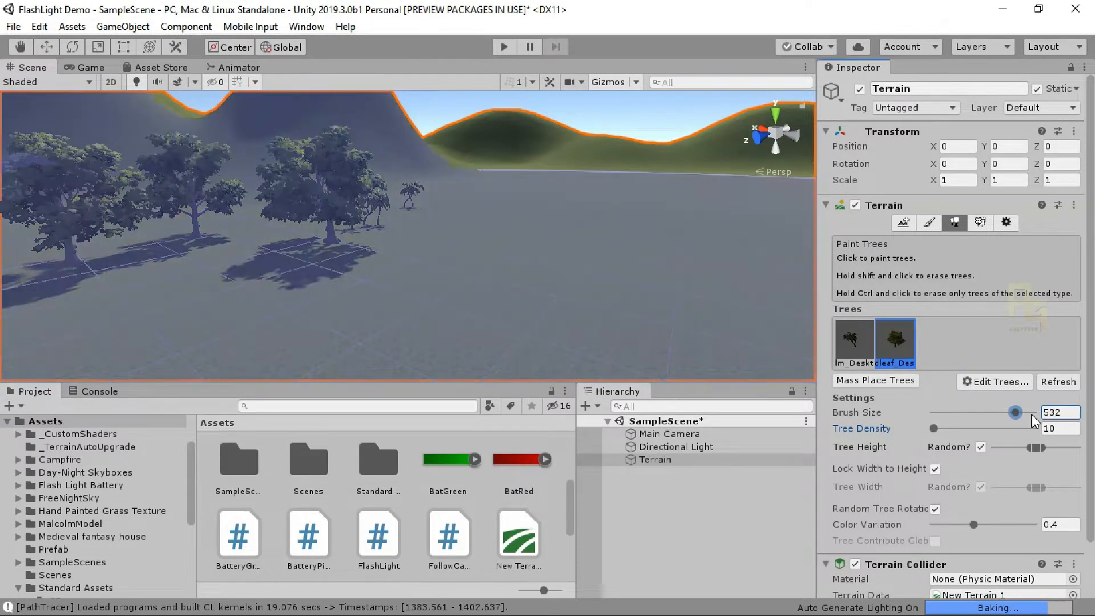
left_click(602, 292)
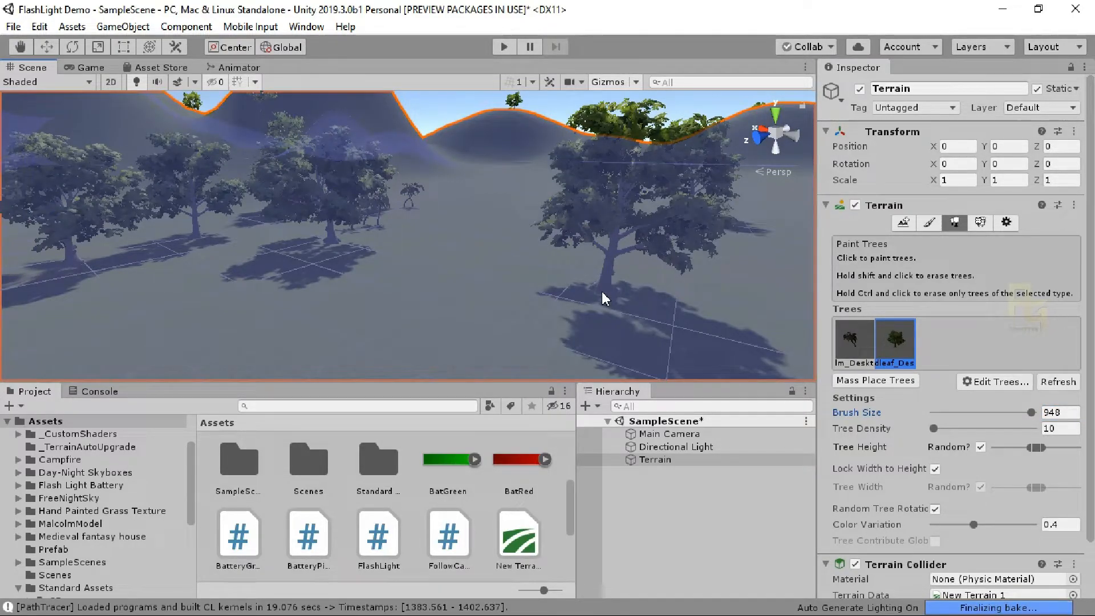
key("ctrl+z")
key("ctrl+z")
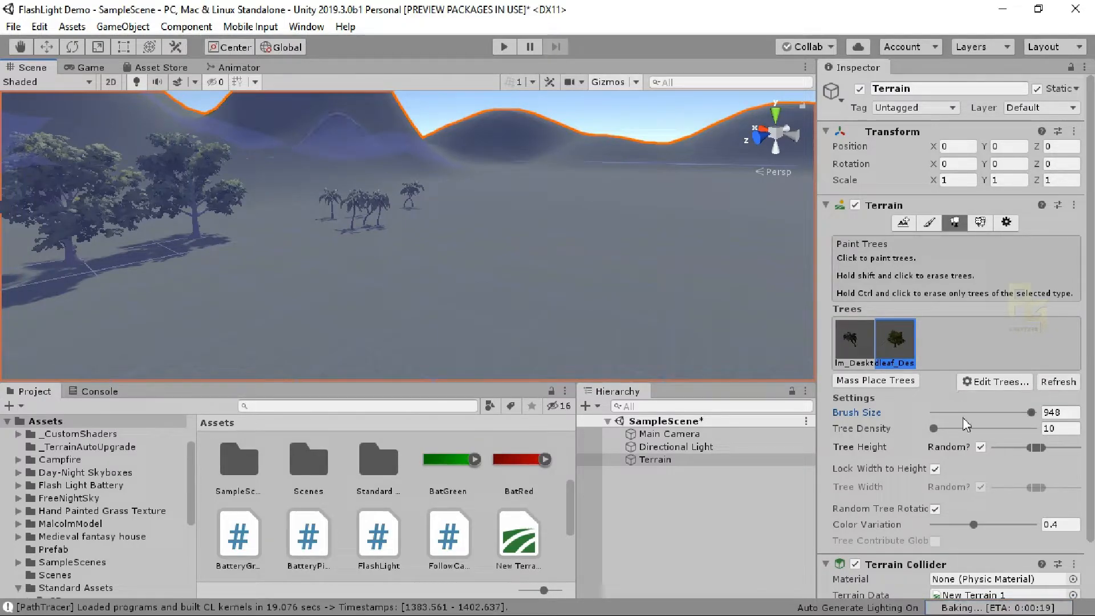
Set Brush Size to 1 with Tree Density 10, and place three individual broadleaf trees across the flat ground.
mouse_move(935, 412)
left_mouse_down()
mouse_move(920, 411)
mouse_move(914, 428)
left_mouse_up()
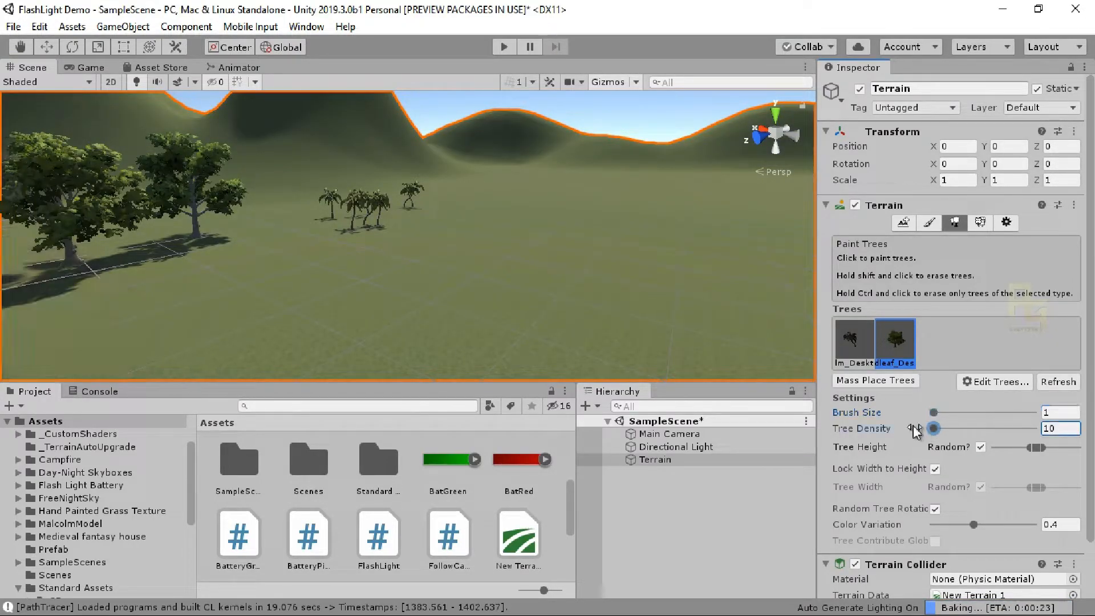
left_click(447, 296)
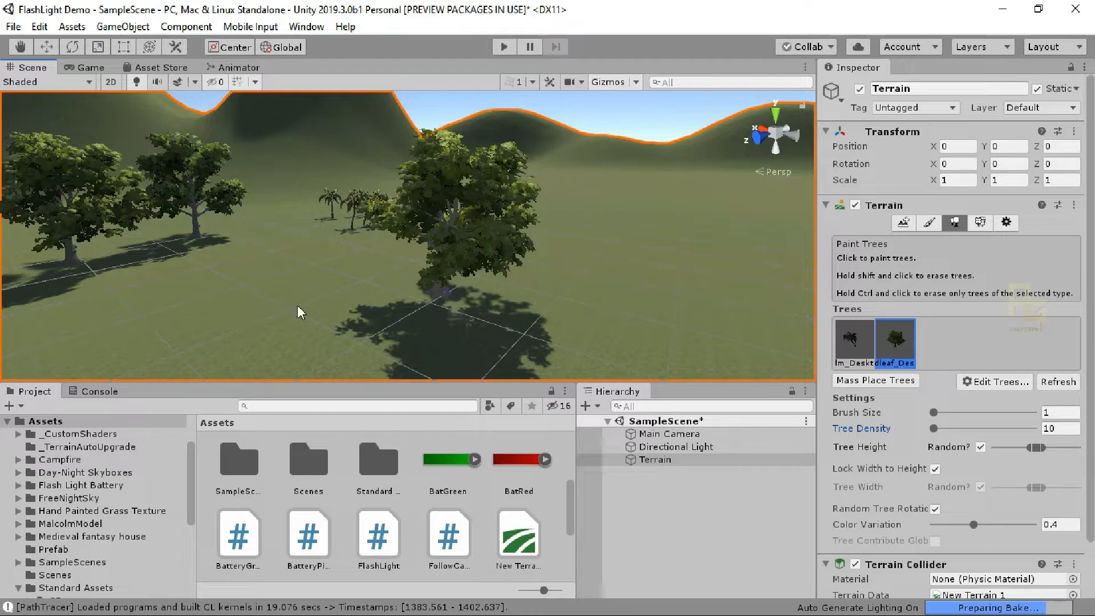
left_click(609, 278)
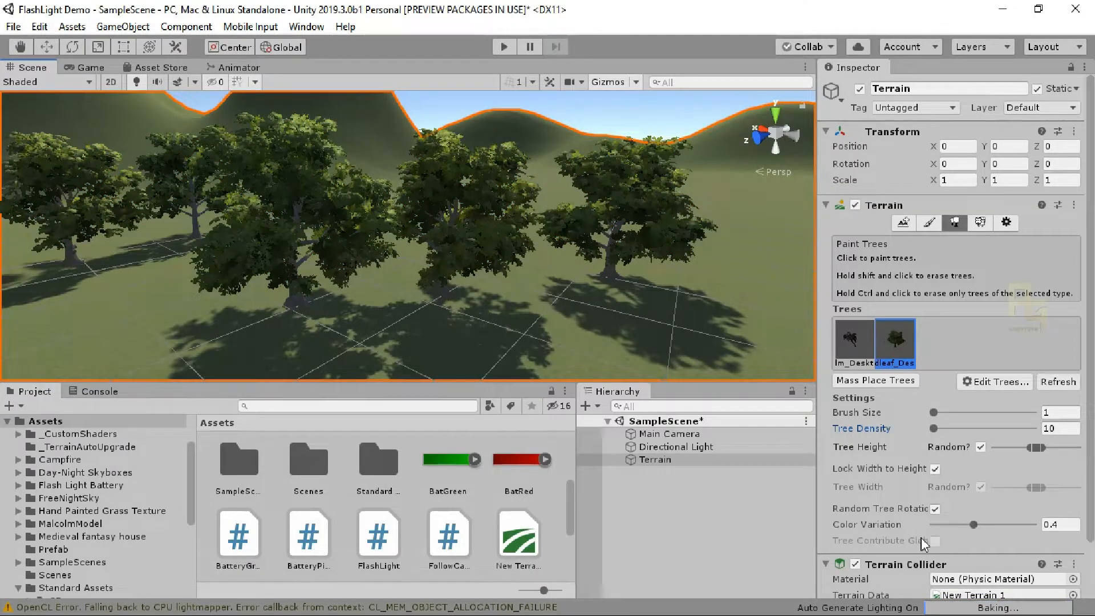
scroll(970, 491, "down", 2)
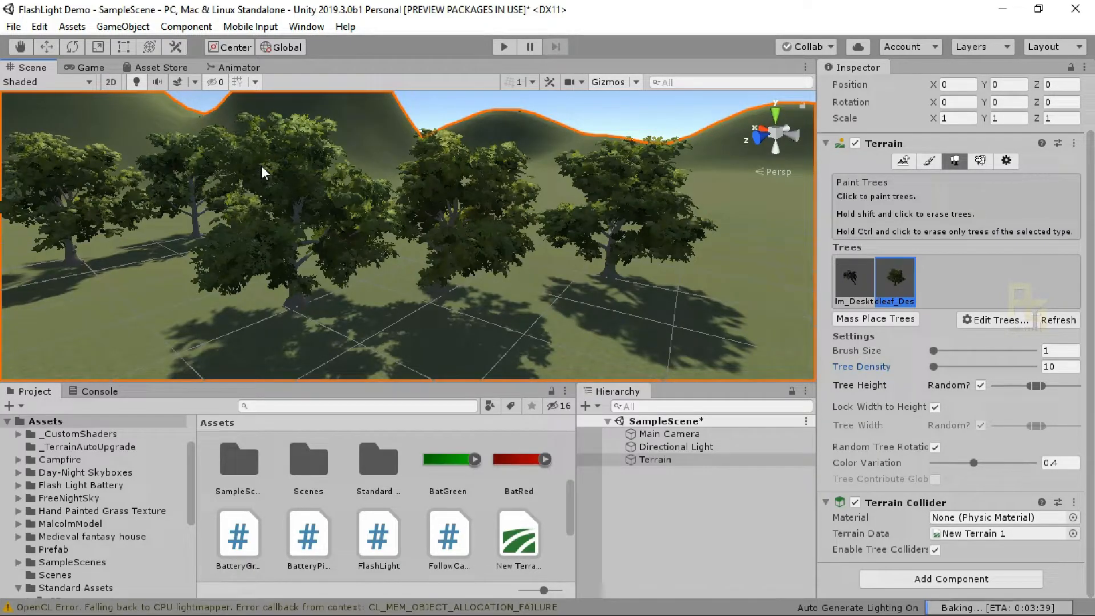
Turn off random Tree Height and place three broadleaf trees of equal height in a row on the flat ground.
left_click(980, 386)
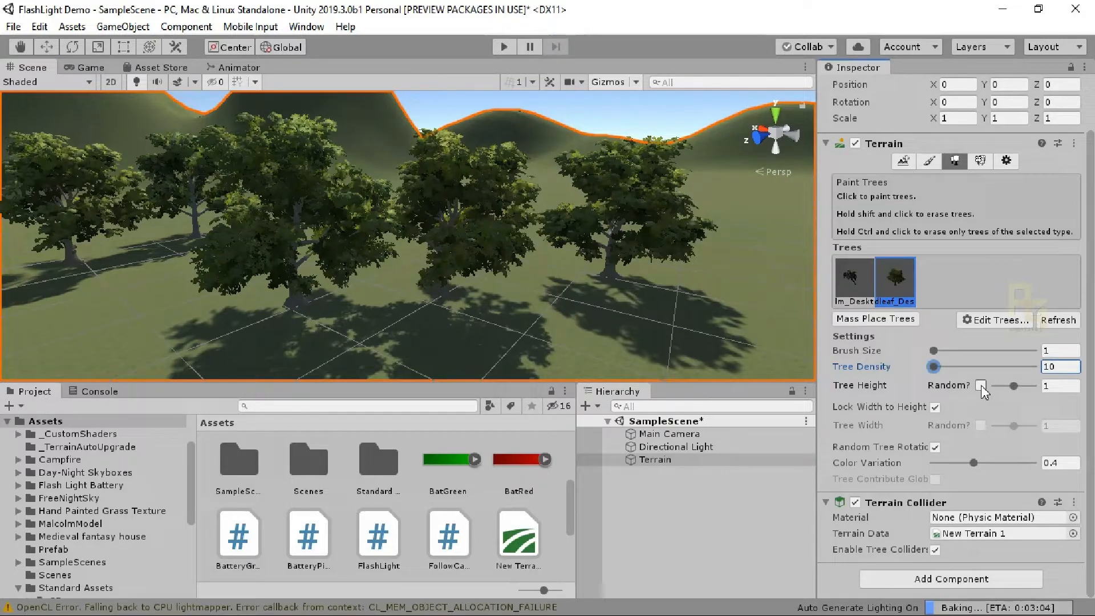
scroll(609, 335, "down", 5, "alt")
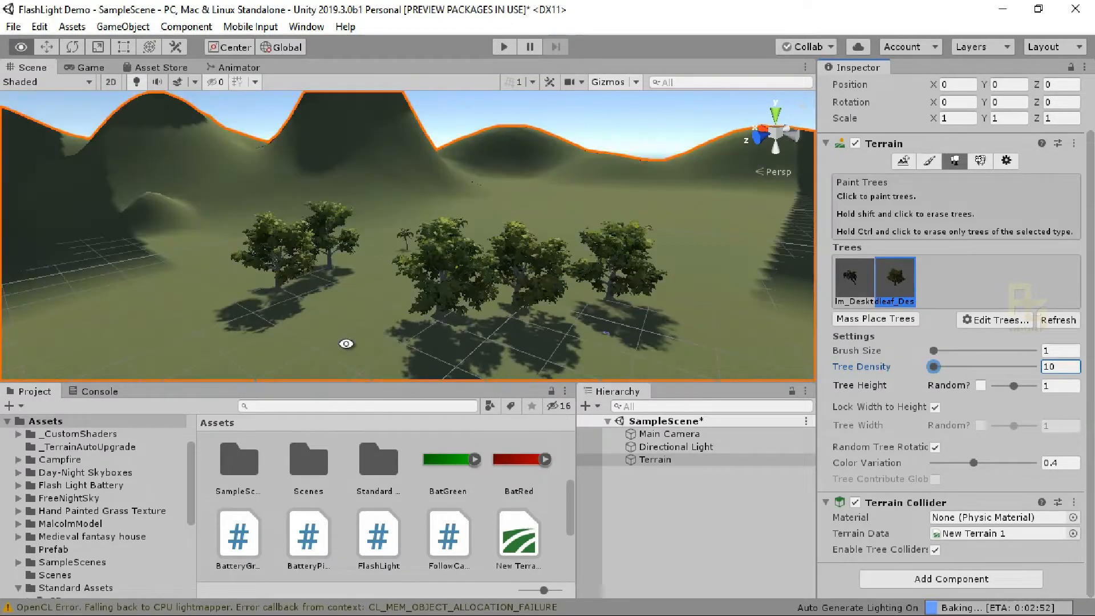
left_click(310, 332)
left_click(208, 339)
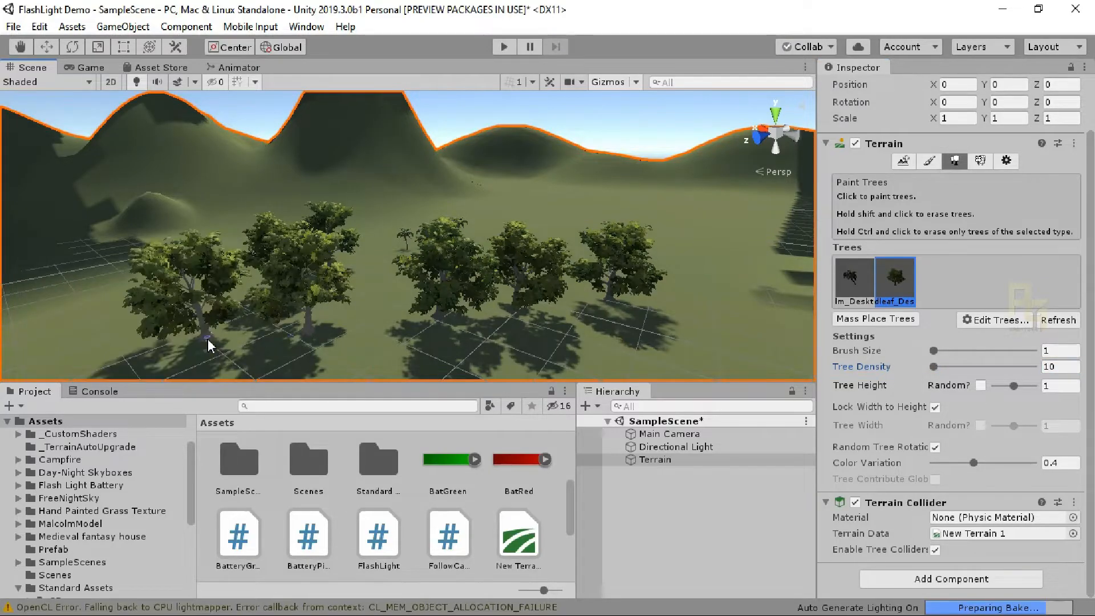
left_click(135, 348)
Turn random Tree Height back on with a wider range, and set Brush Size to 26.
left_click(981, 386)
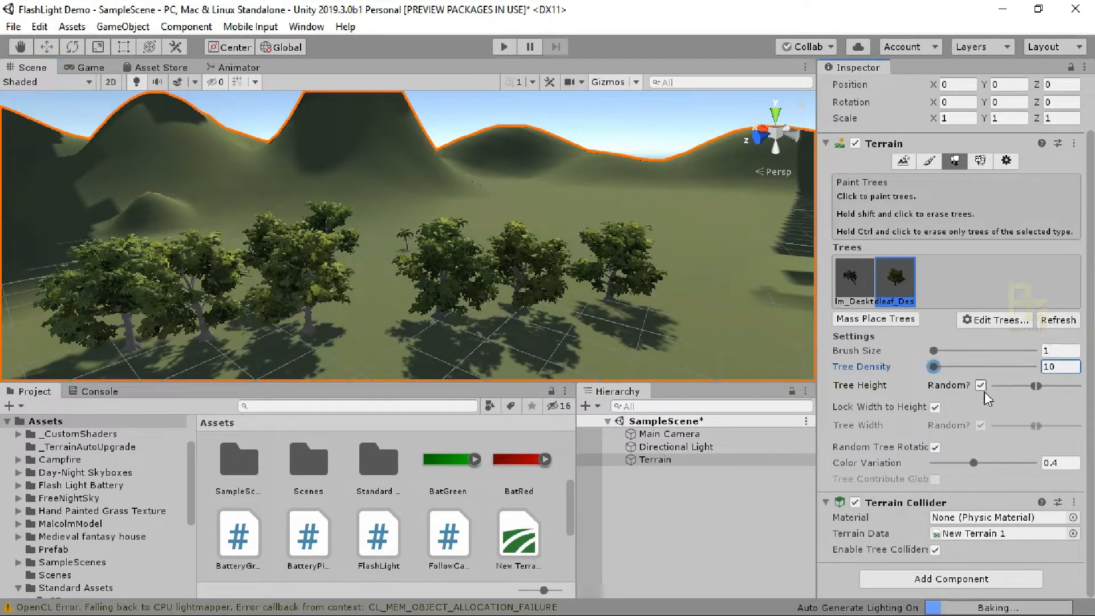
left_click_drag(1037, 386, 1065, 385)
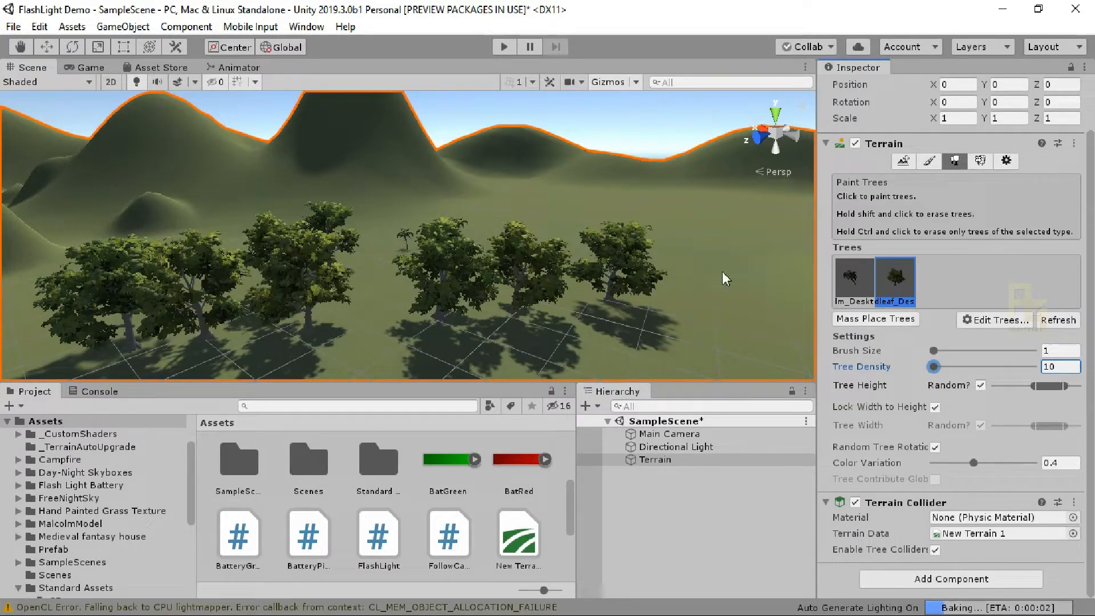
left_click_drag(934, 350, 966, 353)
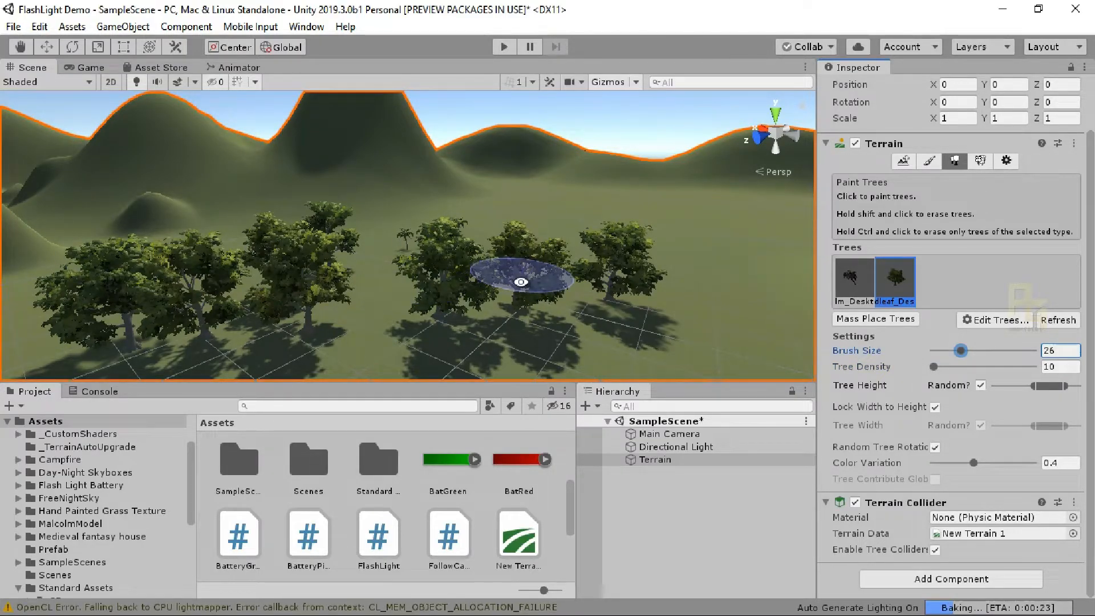
Erase all the painted palm and broadleaf trees from the flat ground.
key("alt")
scroll(520, 289, "down", 5, "alt")
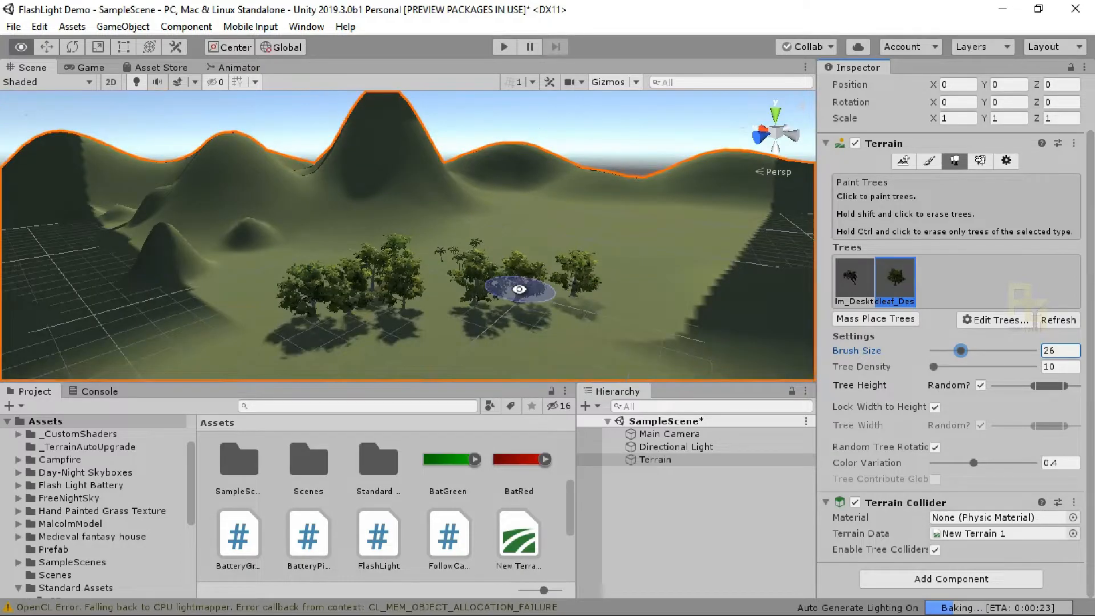
left_click_drag(404, 305, 315, 314, "alt")
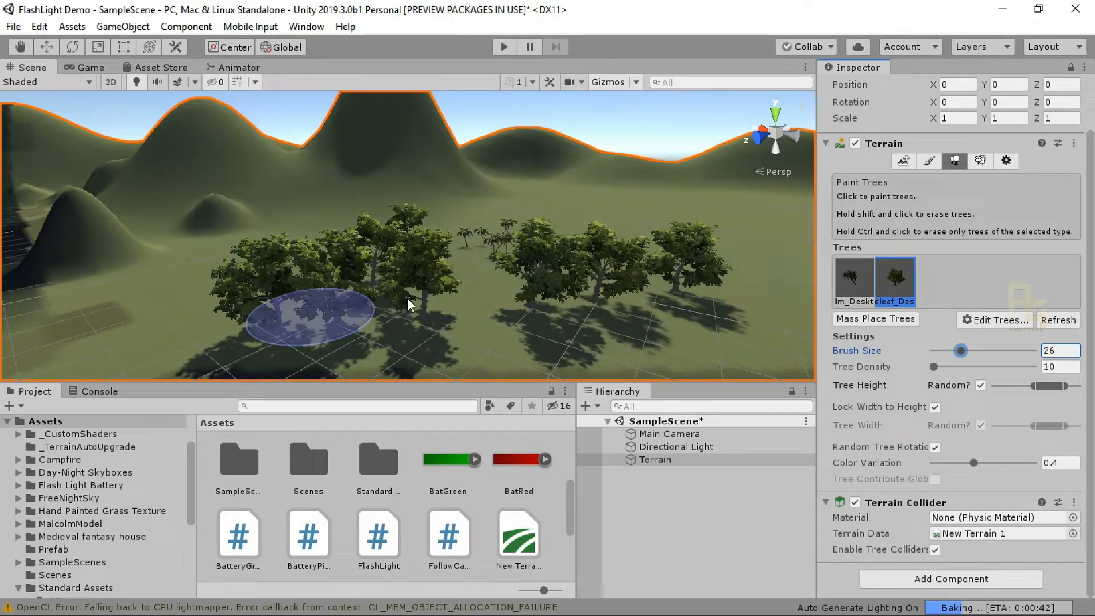
mouse_move(412, 297)
left_mouse_down("shift")
mouse_move(422, 293)
mouse_move(321, 309)
mouse_move(417, 257)
mouse_move(414, 266)
mouse_move(588, 287)
mouse_move(553, 291)
mouse_move(653, 296)
left_mouse_up("shift")
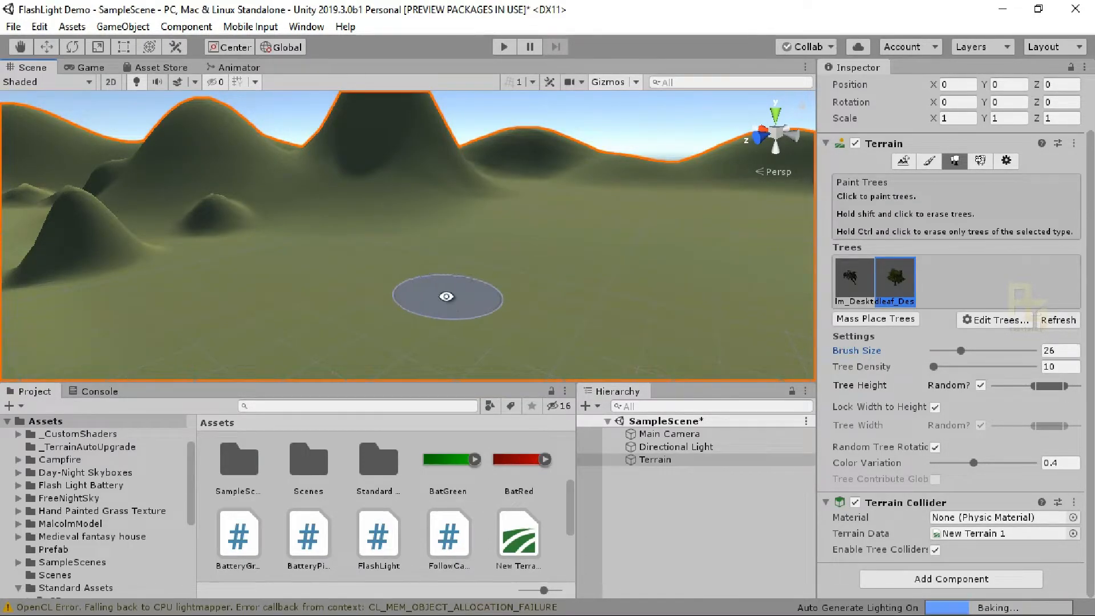
scroll(449, 298, "up", 5)
scroll(449, 298, "down", 2, "alt")
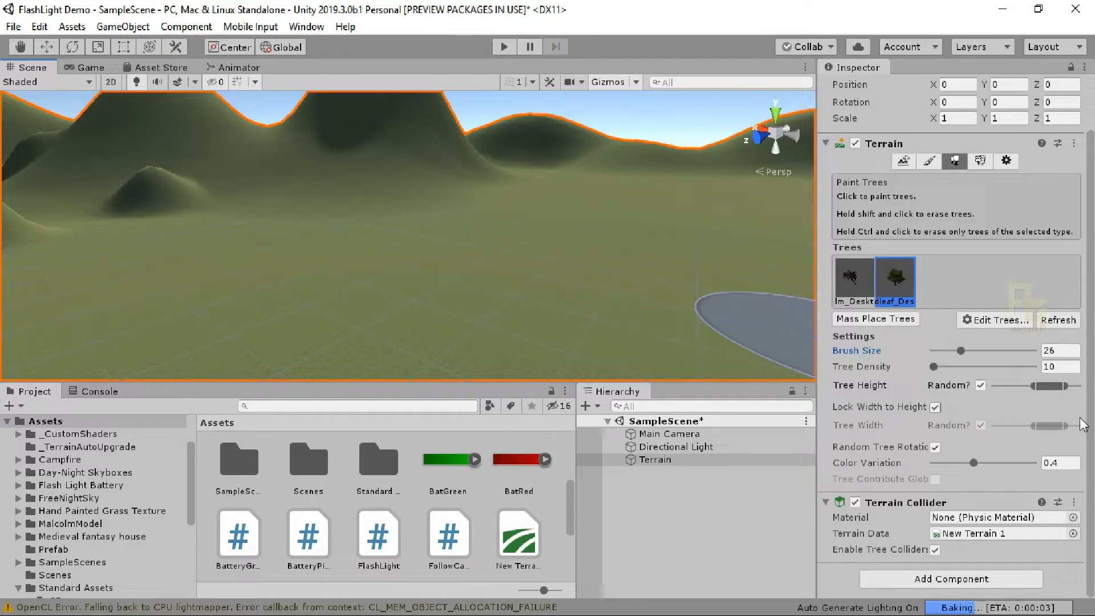
Widen the random Tree Height range, try painting a single broadleaf tree with Brush Size 26, and undo it.
left_click_drag(1066, 387, 1070, 386)
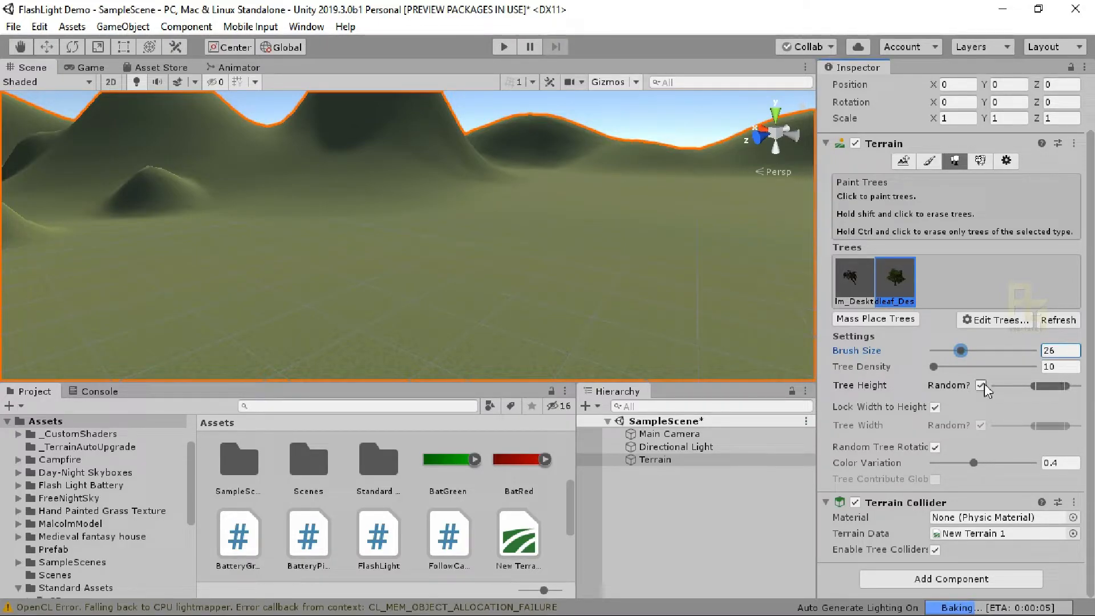
mouse_move(1063, 386)
left_mouse_down()
mouse_move(1025, 386)
mouse_move(1078, 382)
mouse_move(1045, 385)
left_mouse_up()
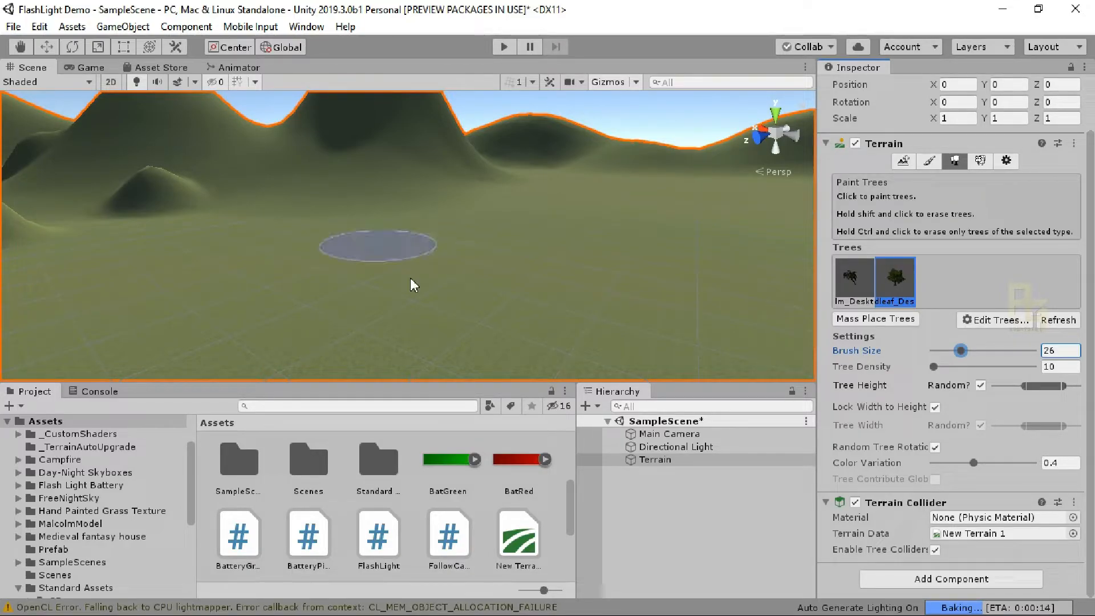
left_click(409, 283)
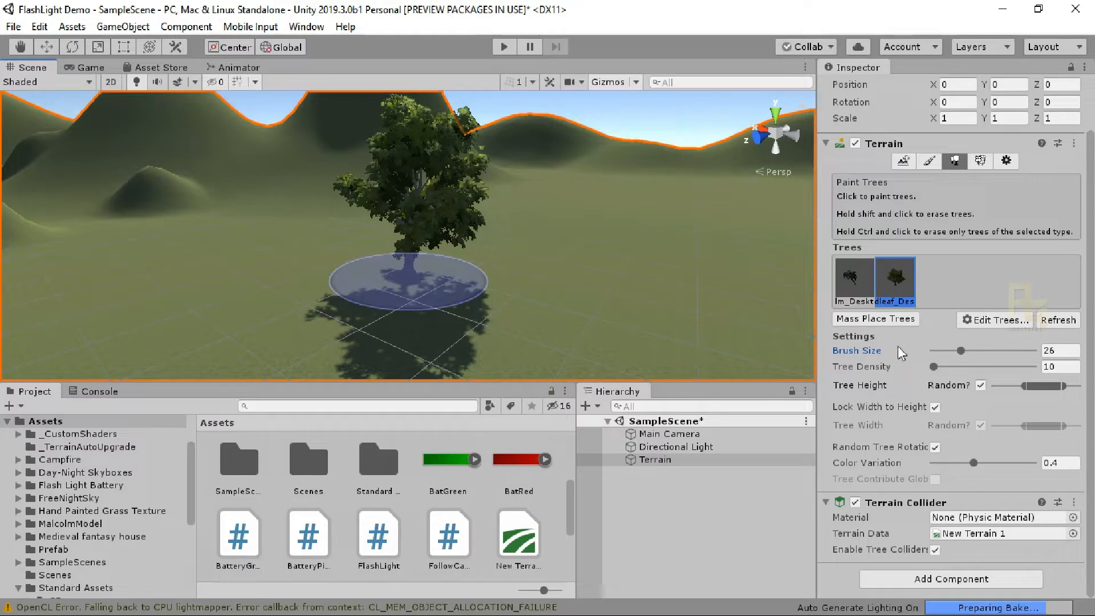
key("ctrl+z")
Set Brush Size to 130 and paint groups of broadleaf trees of varied height across the flat ground.
left_click_drag(962, 351, 989, 354)
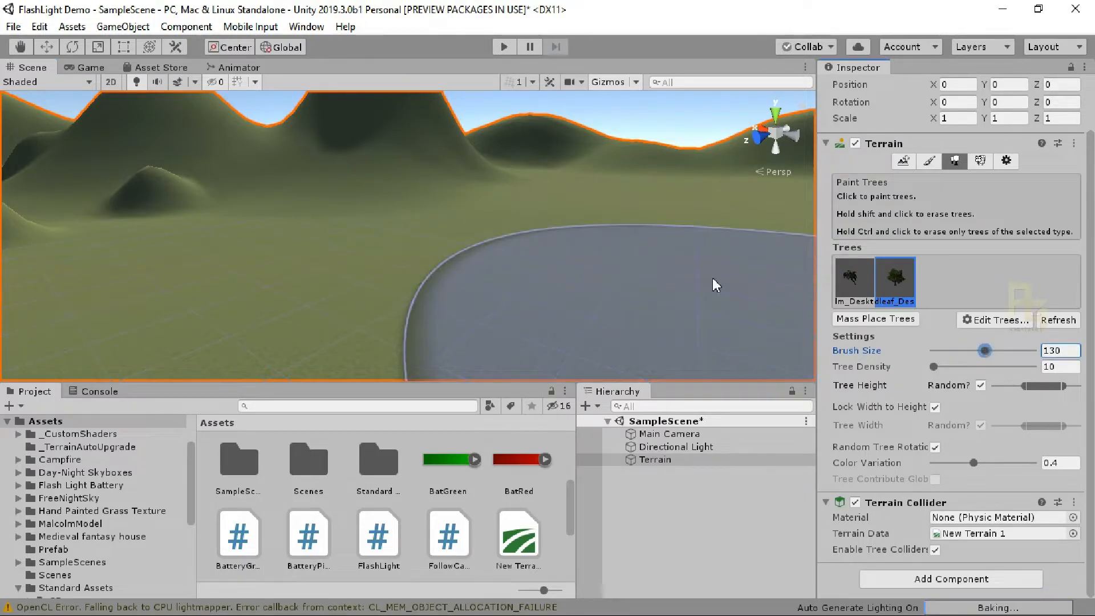
left_click(500, 265)
left_click_drag(472, 274, 601, 283, "alt")
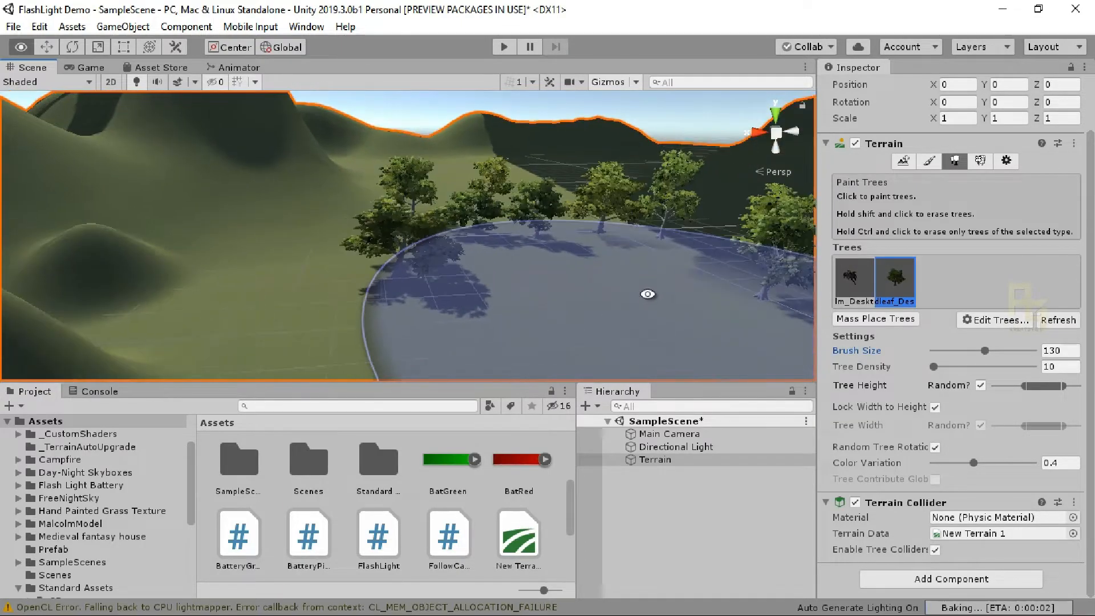
middle_click_drag(600, 282, 523, 286)
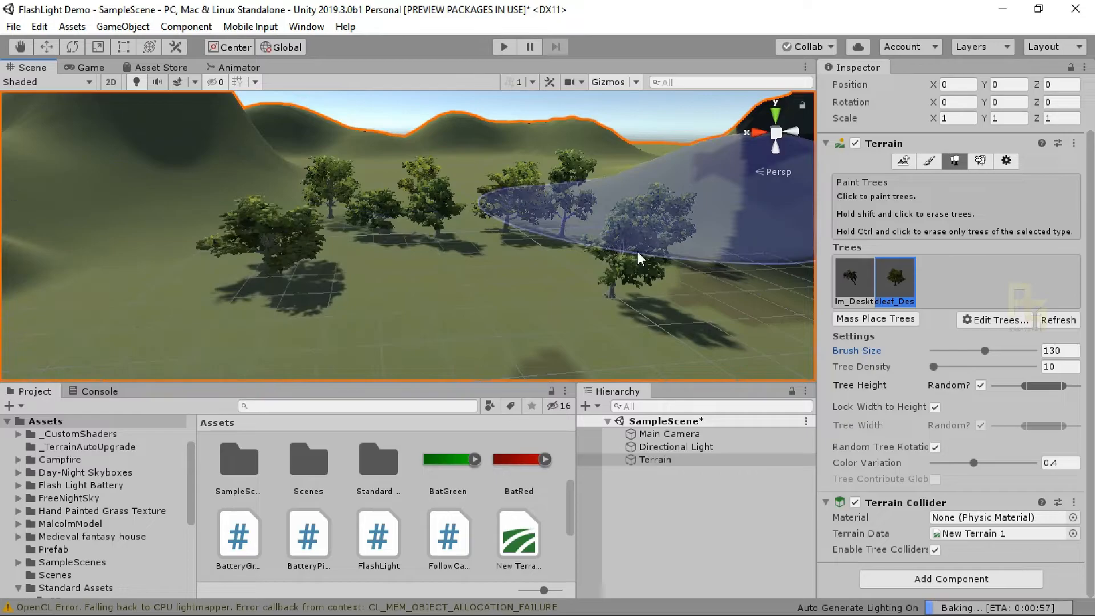
mouse_move(435, 301)
left_mouse_down()
mouse_move(457, 313)
mouse_move(274, 303)
mouse_move(355, 281)
left_mouse_up()
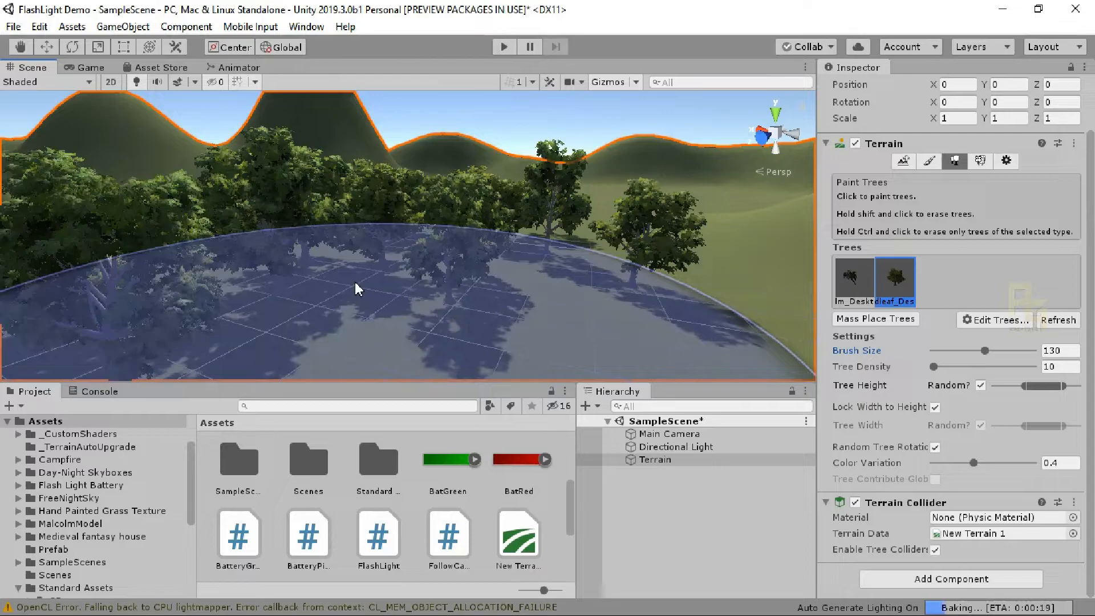
Erase the painted broadleaf trees and narrow the random Tree Height range.
left_click(354, 282, "shift")
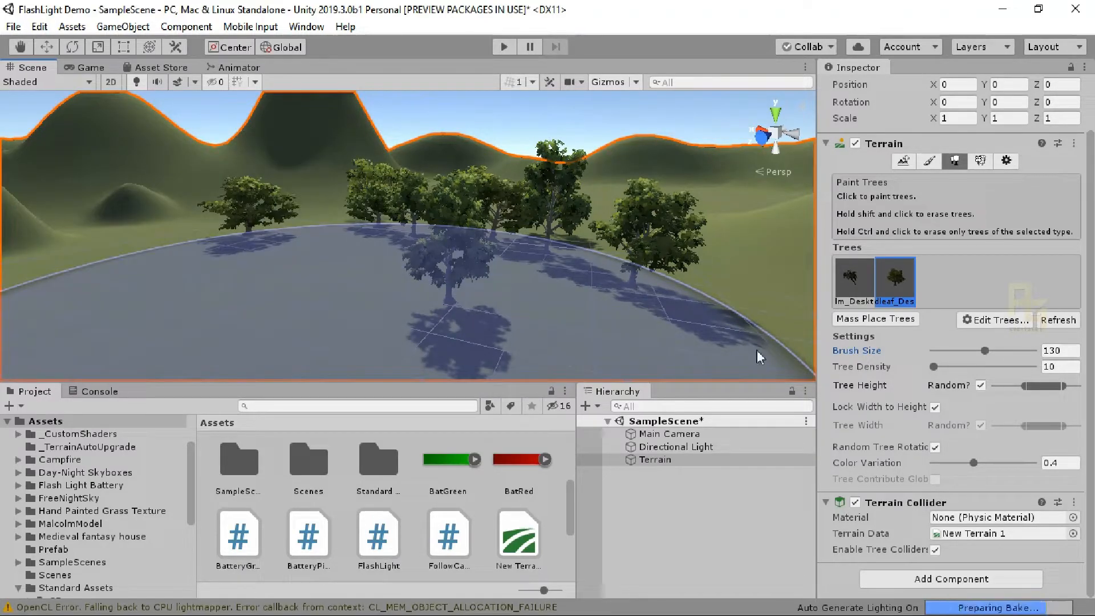
left_click_drag(1062, 387, 1027, 387)
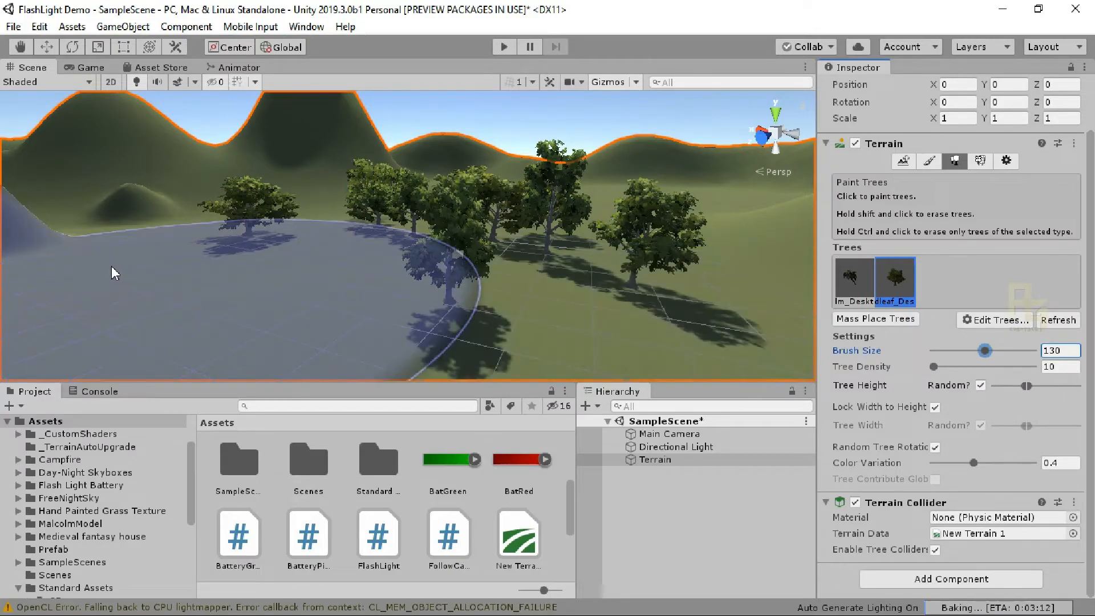
left_click(151, 285, "shift")
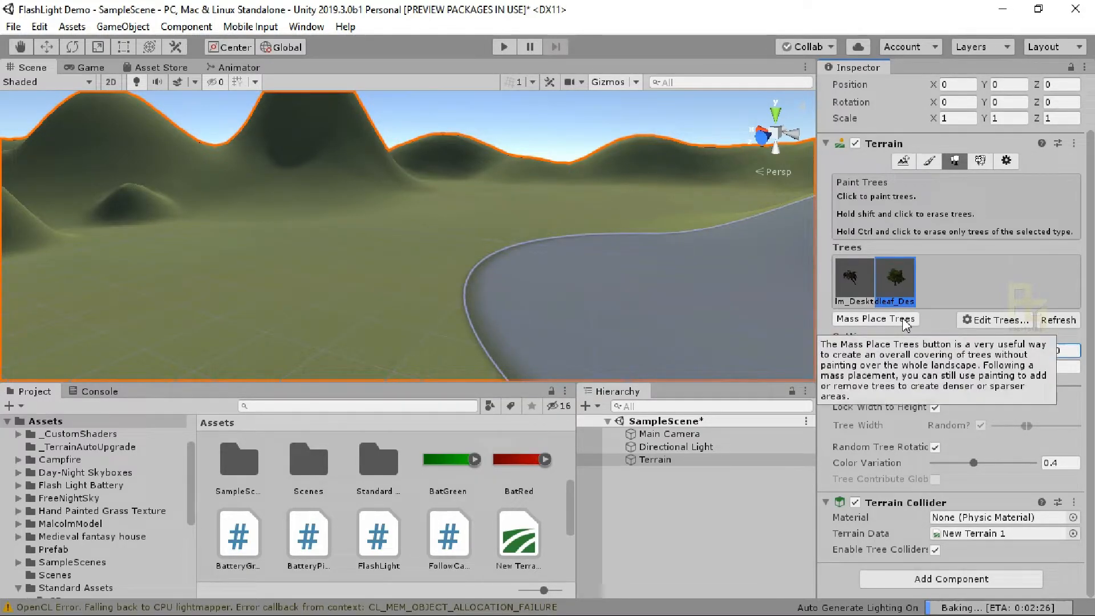
Select the palm tree and mass place 100 trees over the terrain with Keep Existing Trees enabled.
left_click(861, 293)
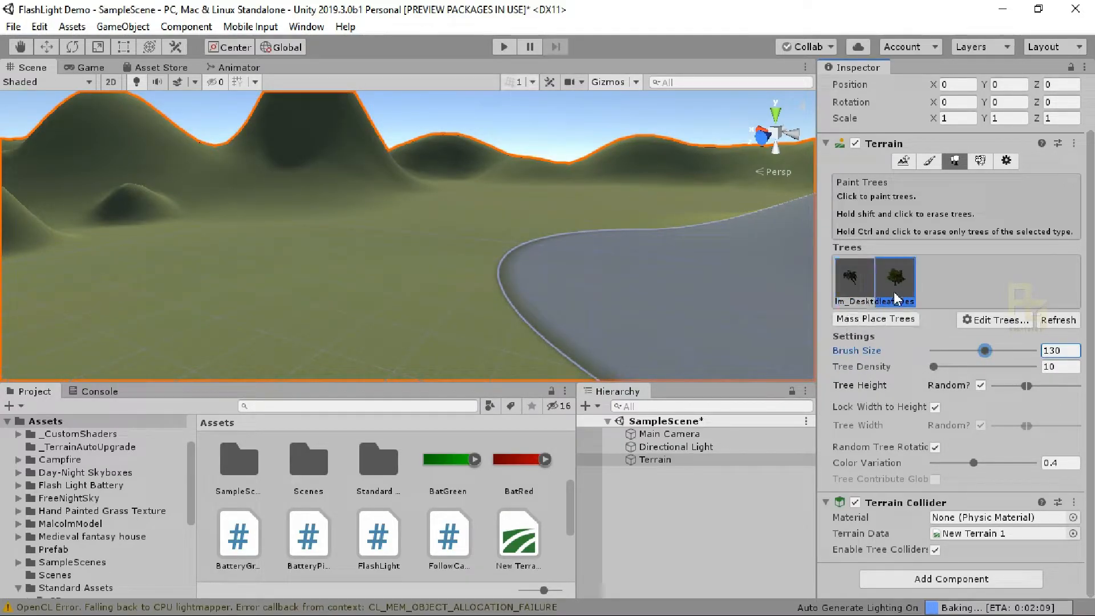
left_click(865, 320)
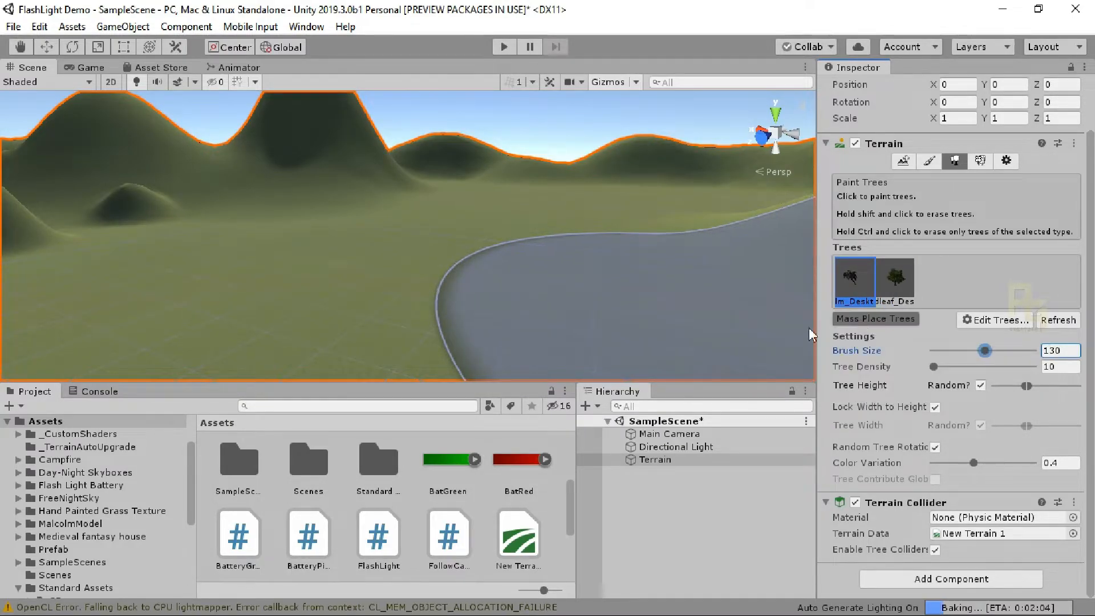
left_click(168, 67)
double_click(168, 67)
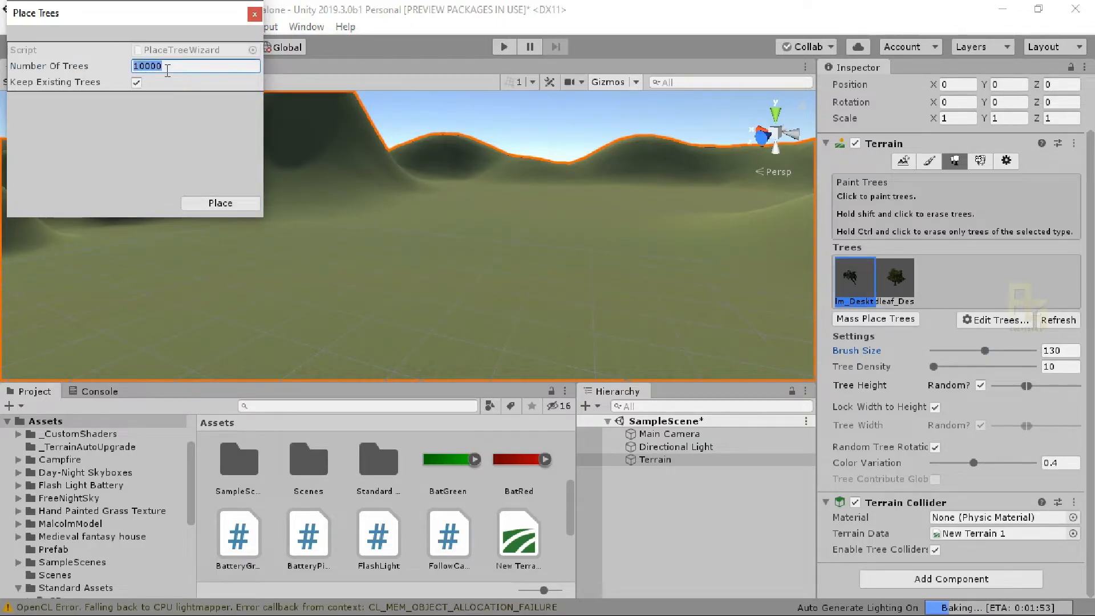
type("100")
left_click(232, 206)
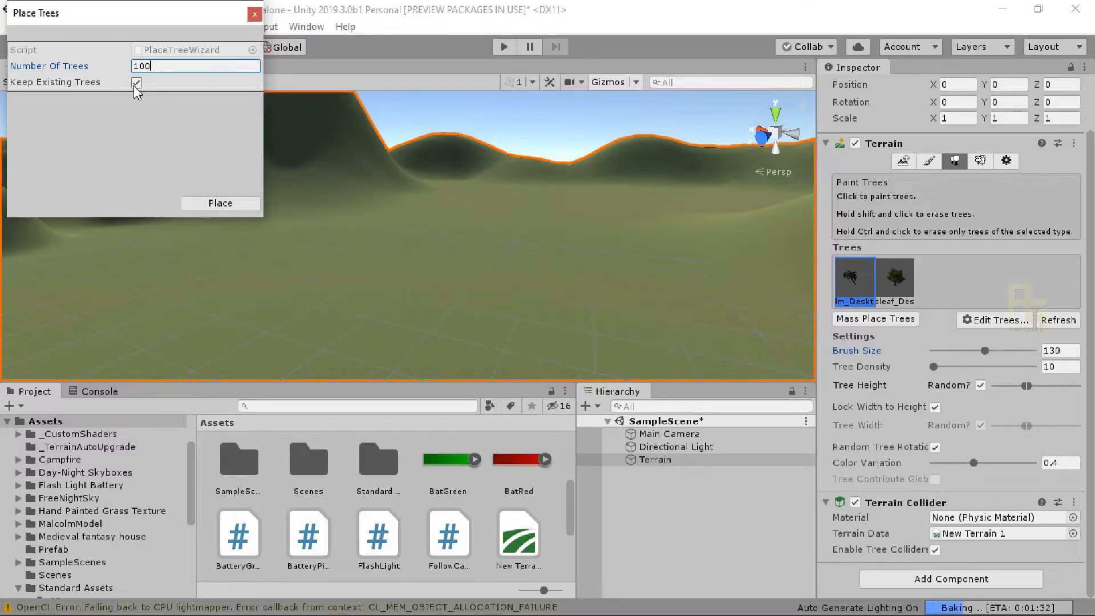
left_click(220, 204)
Examine how the mass-placed trees are distributed across the terrain from several angles.
left_click_drag(362, 215, 443, 220, "alt")
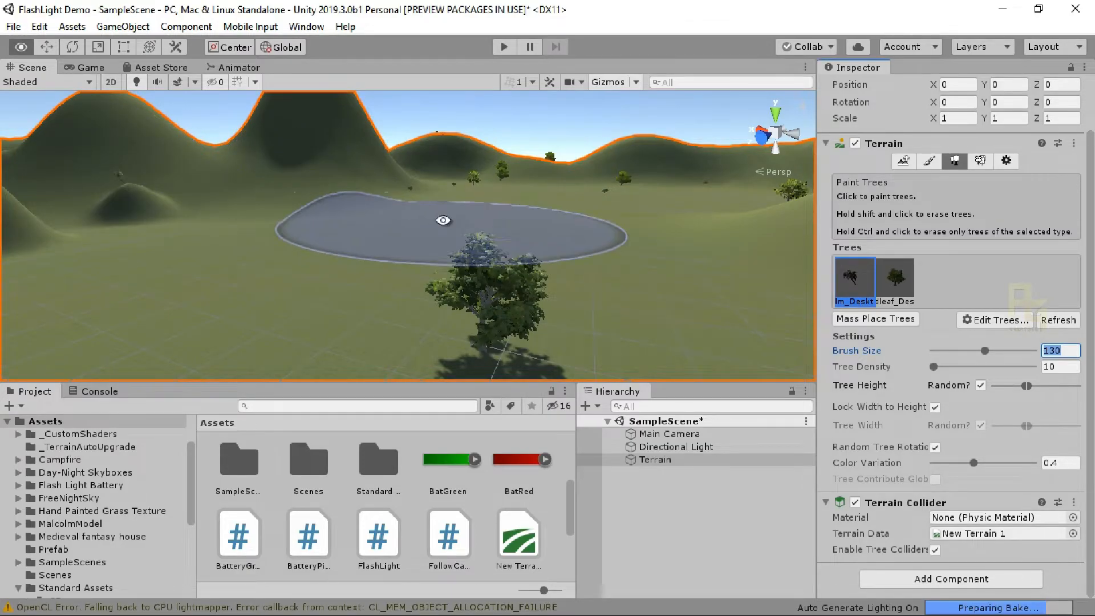
scroll(443, 220, "down", 3)
scroll(403, 247, "down", 3)
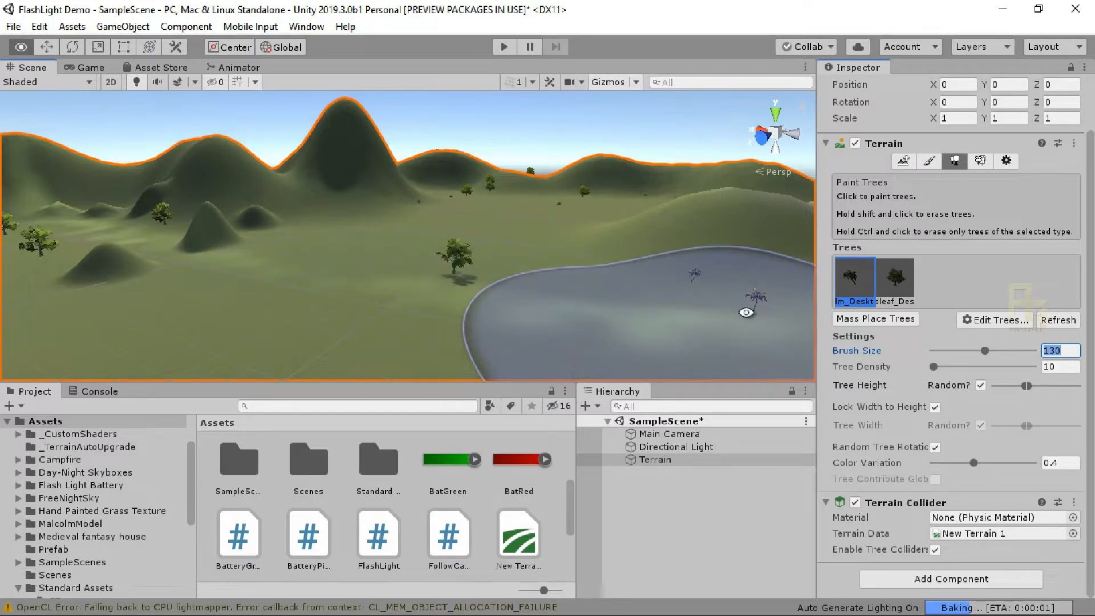
mouse_move(746, 312)
left_mouse_down("alt")
mouse_move(594, 261)
mouse_move(392, 254)
mouse_move(665, 304)
mouse_move(477, 264)
mouse_move(515, 304)
mouse_move(526, 297)
left_mouse_up("alt")
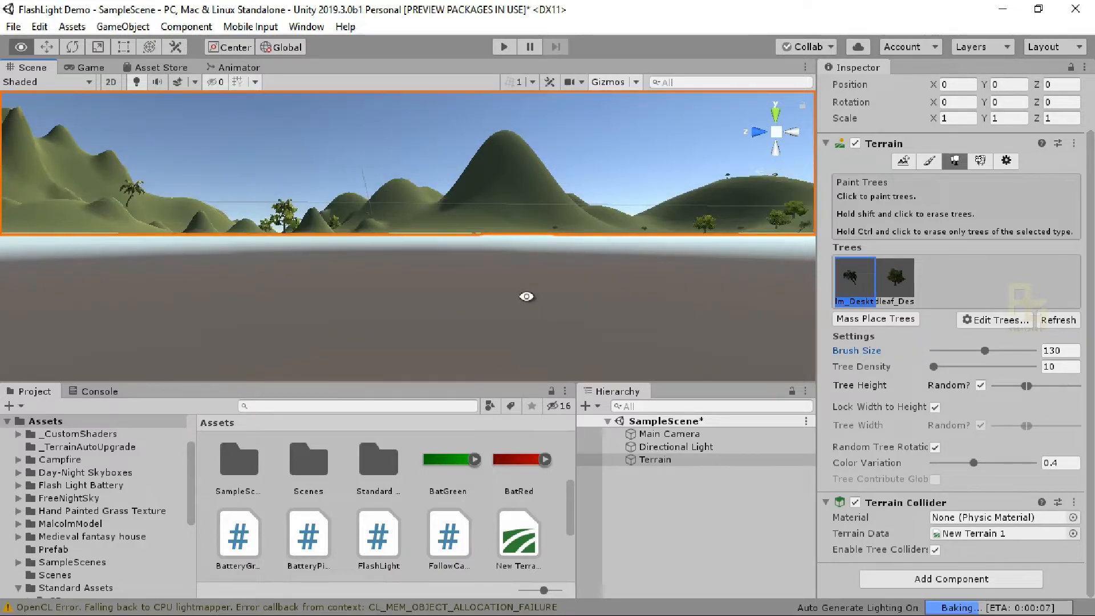
left_click_drag(532, 318, 583, 442, "alt")
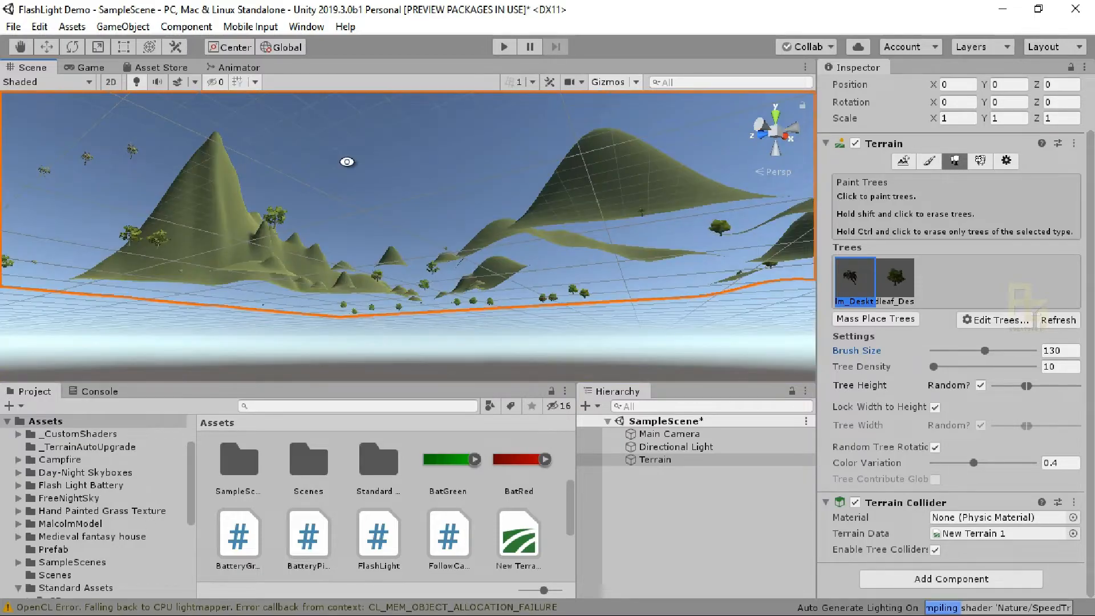
left_click_drag(374, 318, 624, 504, "alt")
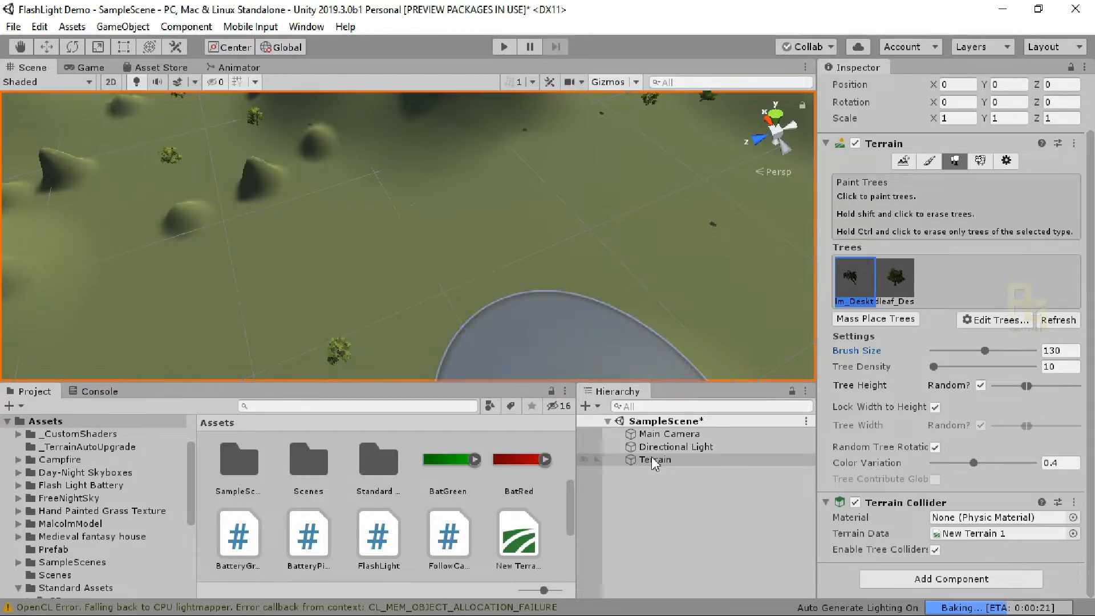
Switch to the Move tool to inspect the placed trees, and return to the Terrain's Paint Trees tool.
left_click(47, 47)
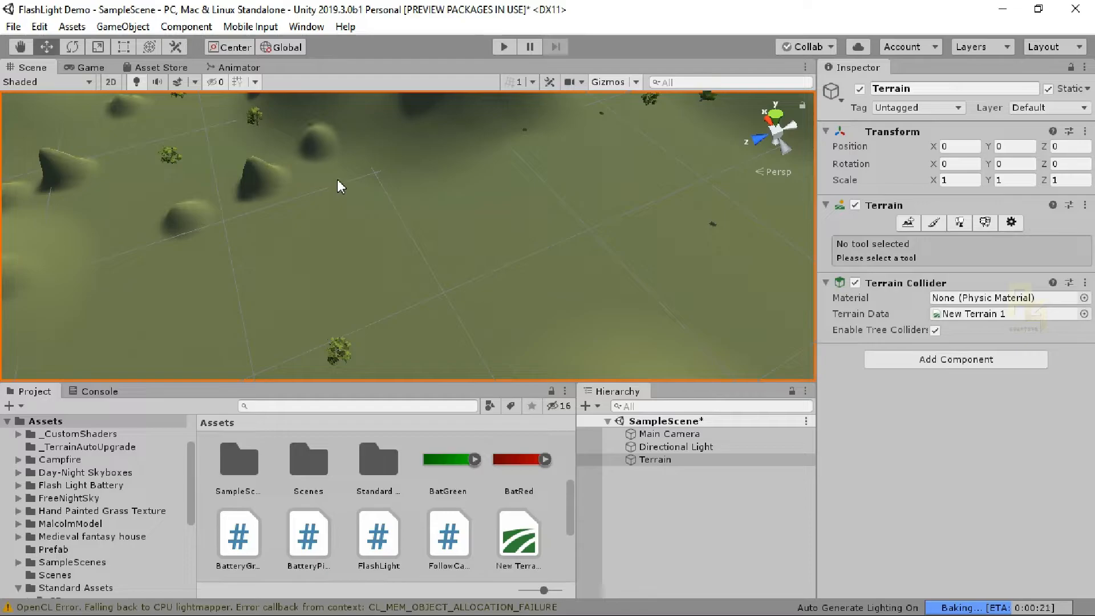
left_click_drag(330, 154, 320, 127, "alt")
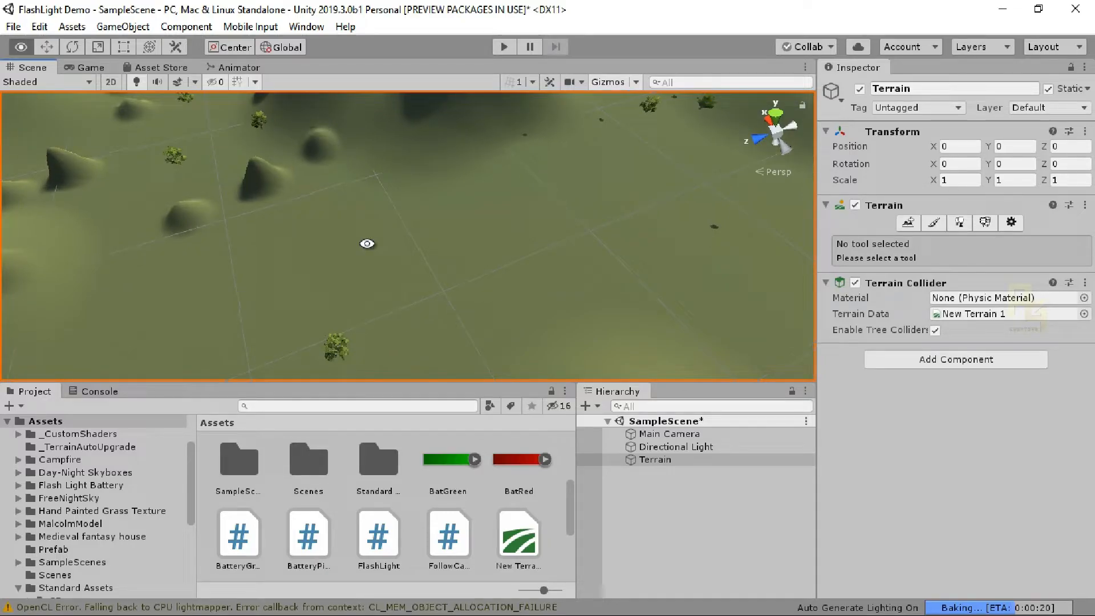
left_click_drag(368, 244, 392, 264, "alt")
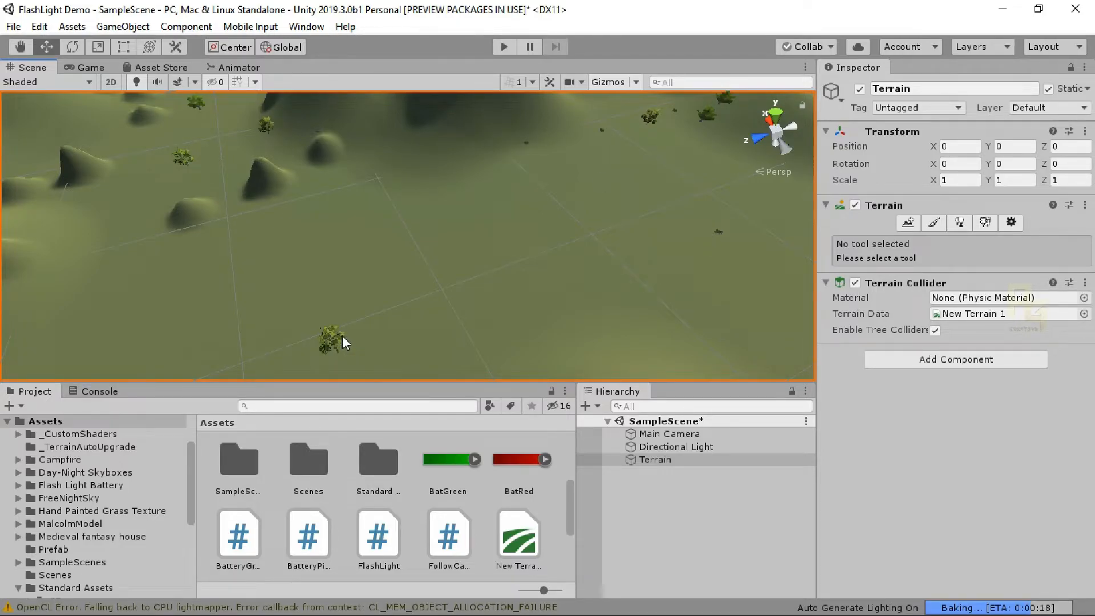
scroll(342, 335, "up", 2)
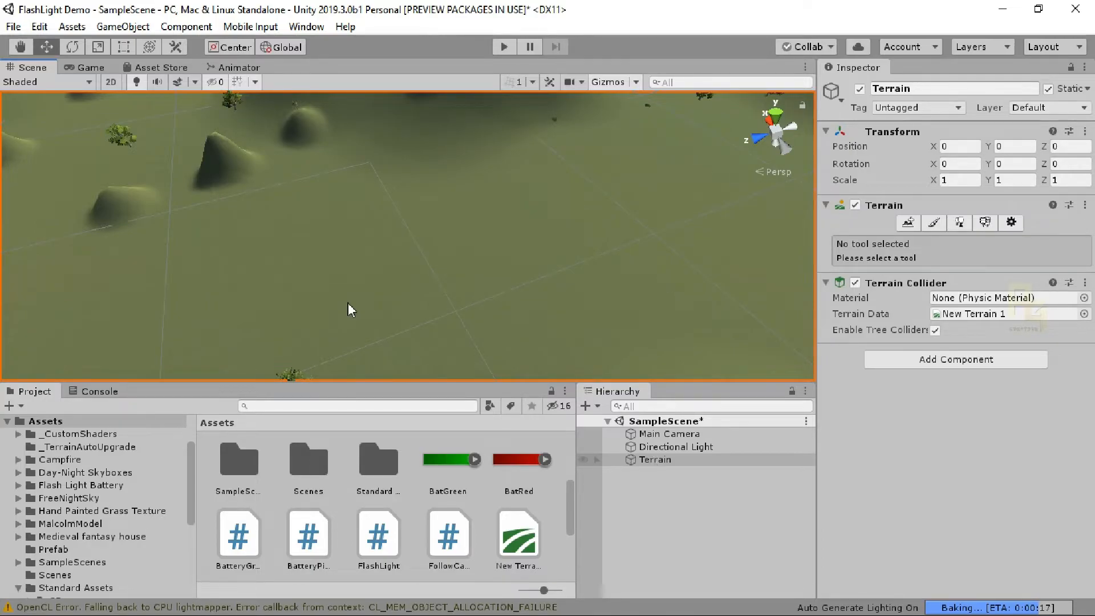
left_click(656, 460)
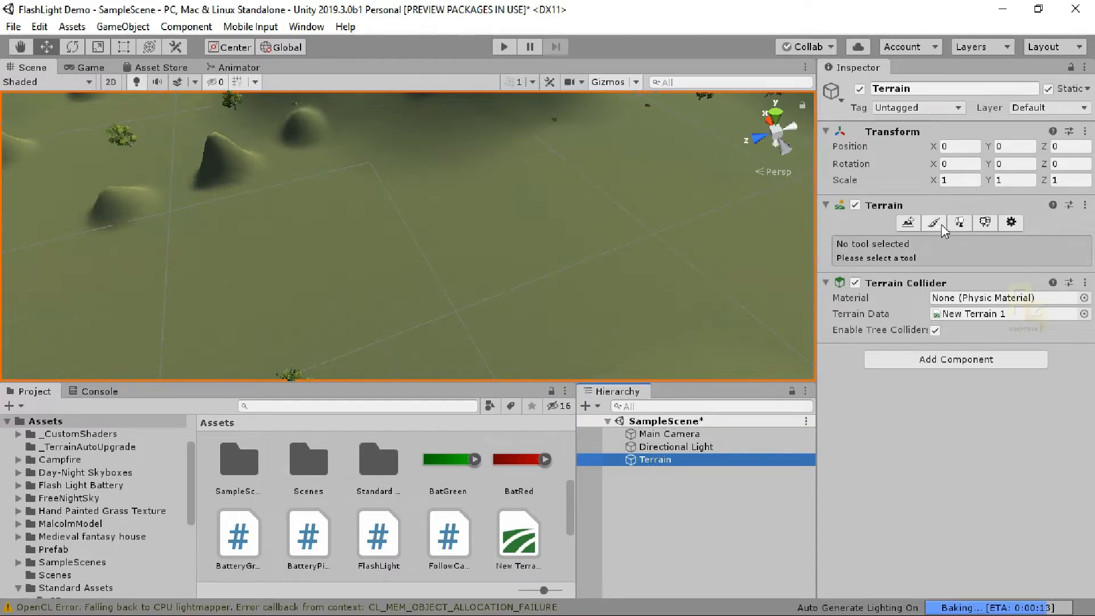
left_click(959, 223)
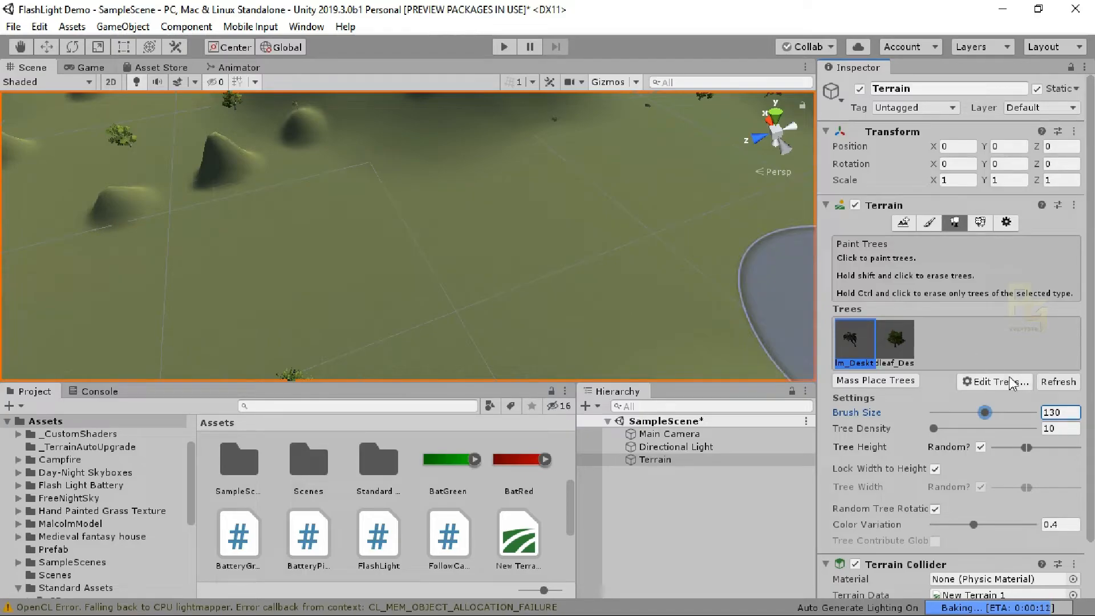
Switch the Terrain from painting trees to Paint Details and bring up its detail settings.
mouse_move(347, 274)
left_mouse_down("alt")
mouse_move(464, 271)
mouse_move(496, 169)
mouse_move(480, 204)
mouse_move(543, 249)
left_mouse_up("alt")
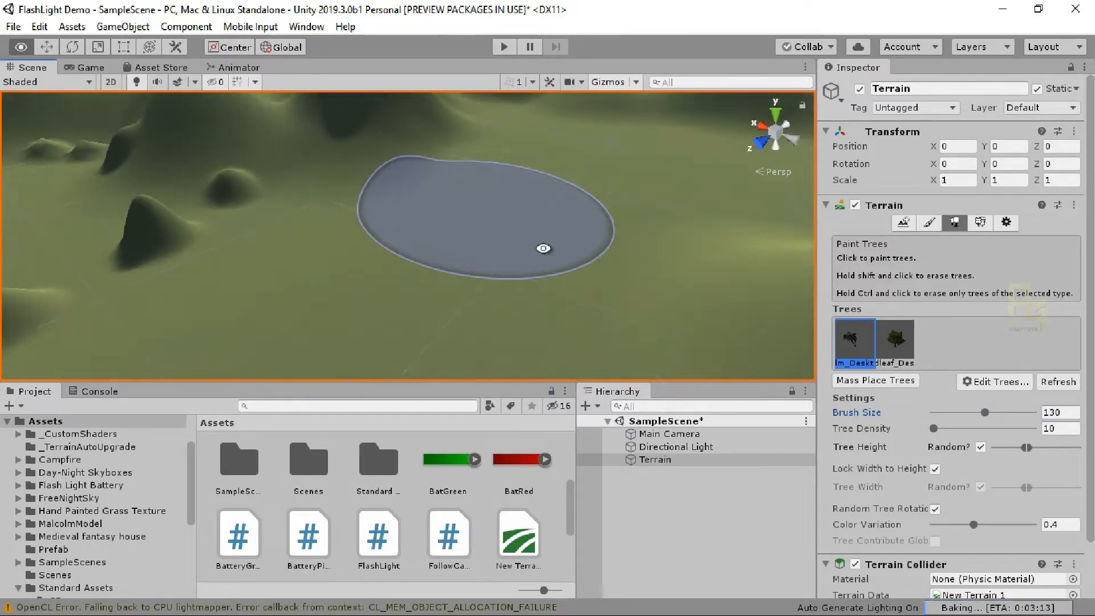
mouse_move(487, 282)
left_mouse_down("alt")
mouse_move(520, 198)
mouse_move(504, 193)
mouse_move(531, 212)
left_mouse_up("alt")
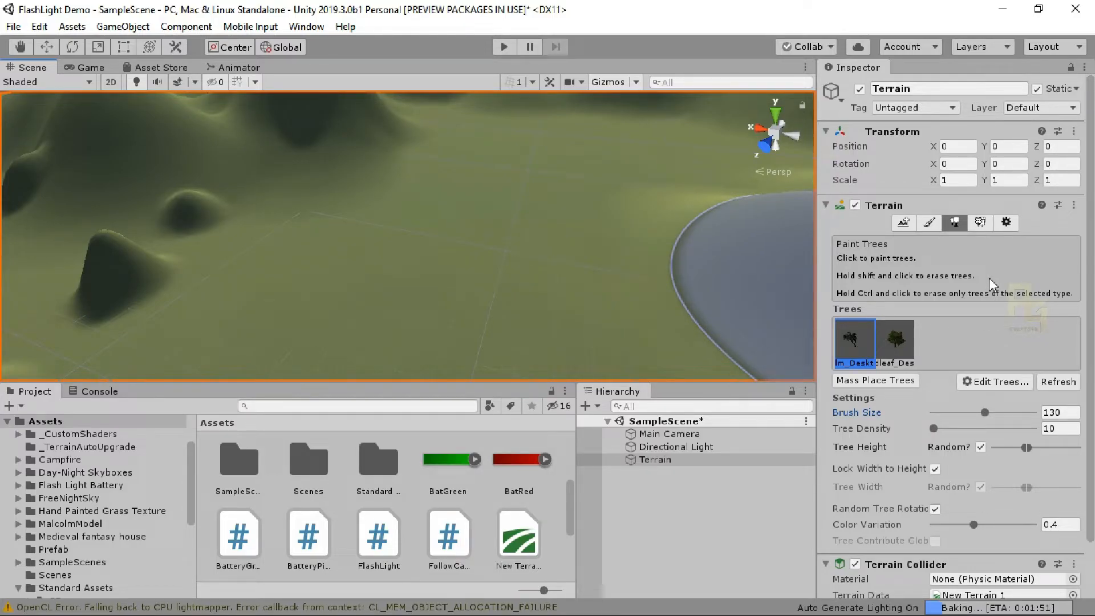
left_click(980, 223)
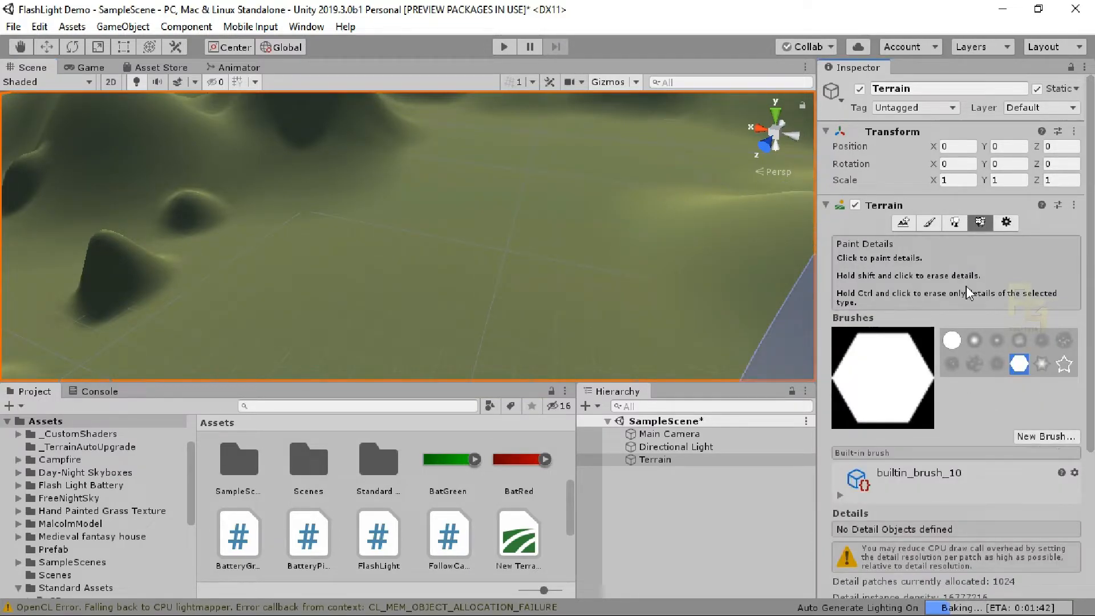
scroll(1007, 440, "down", 3)
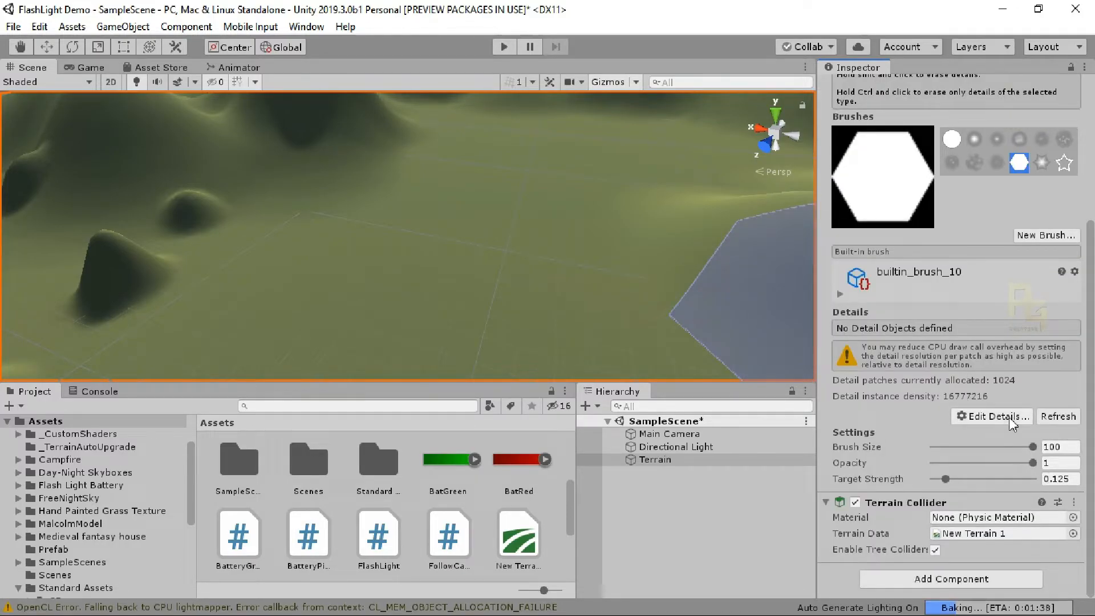
left_click(1008, 417)
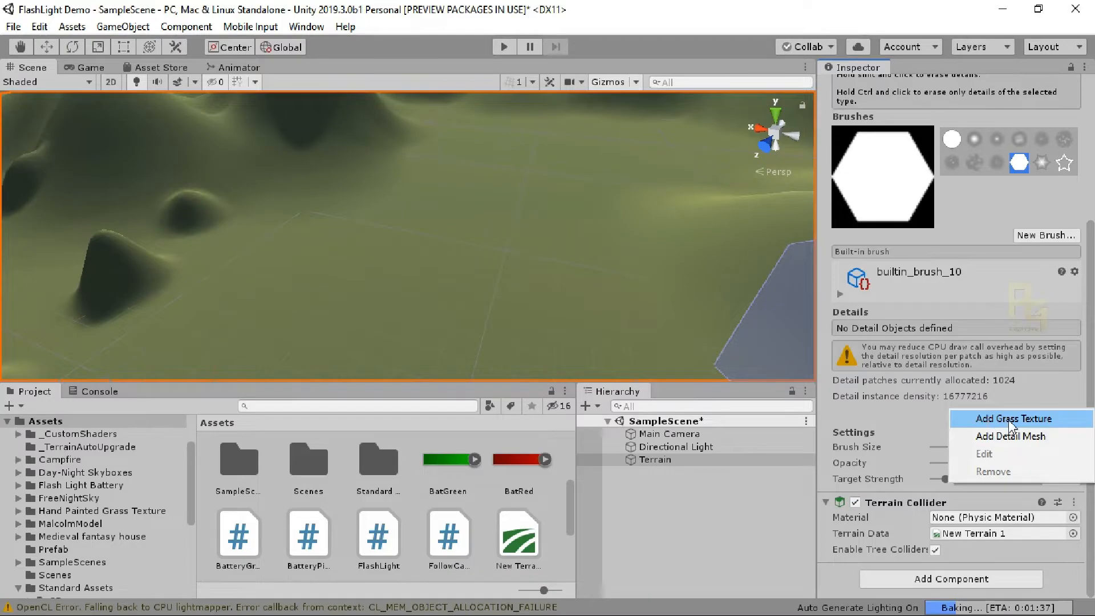
left_click(1009, 422)
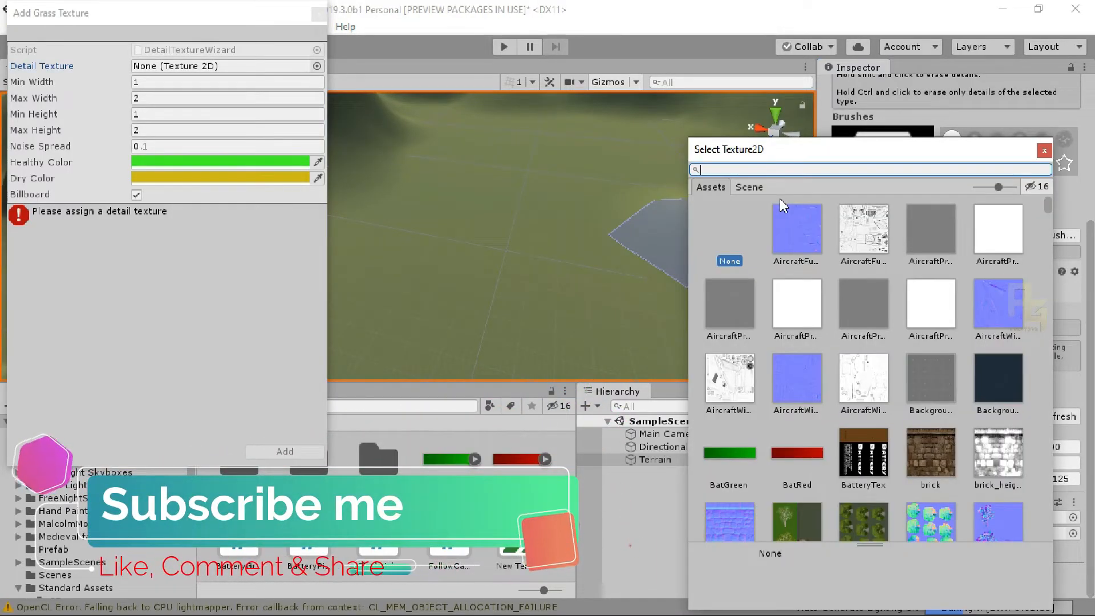
left_click(1044, 150)
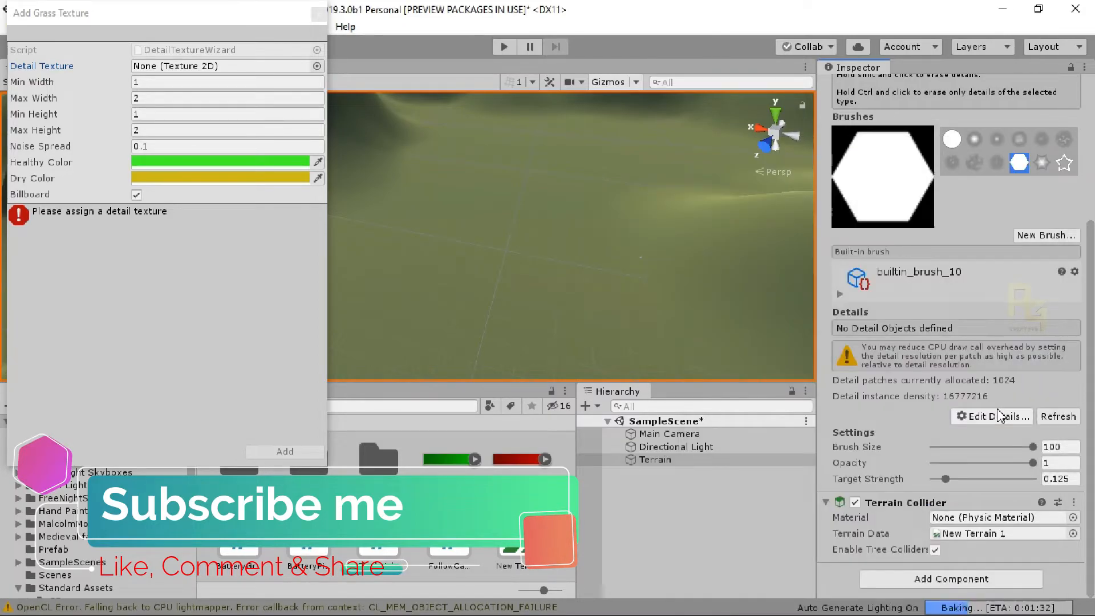
left_click(998, 416)
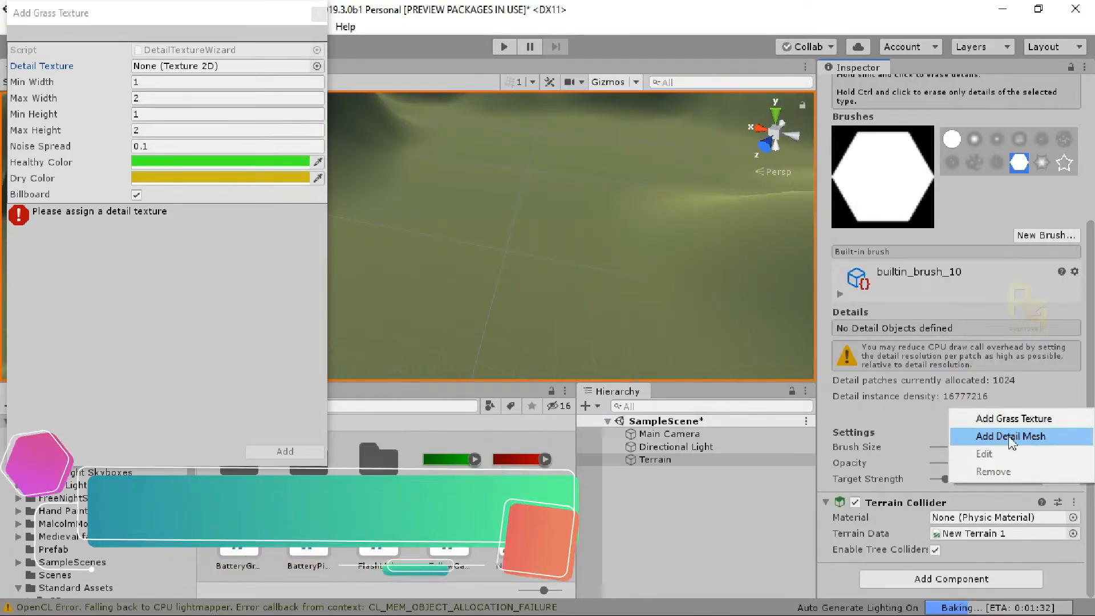
left_click(317, 67)
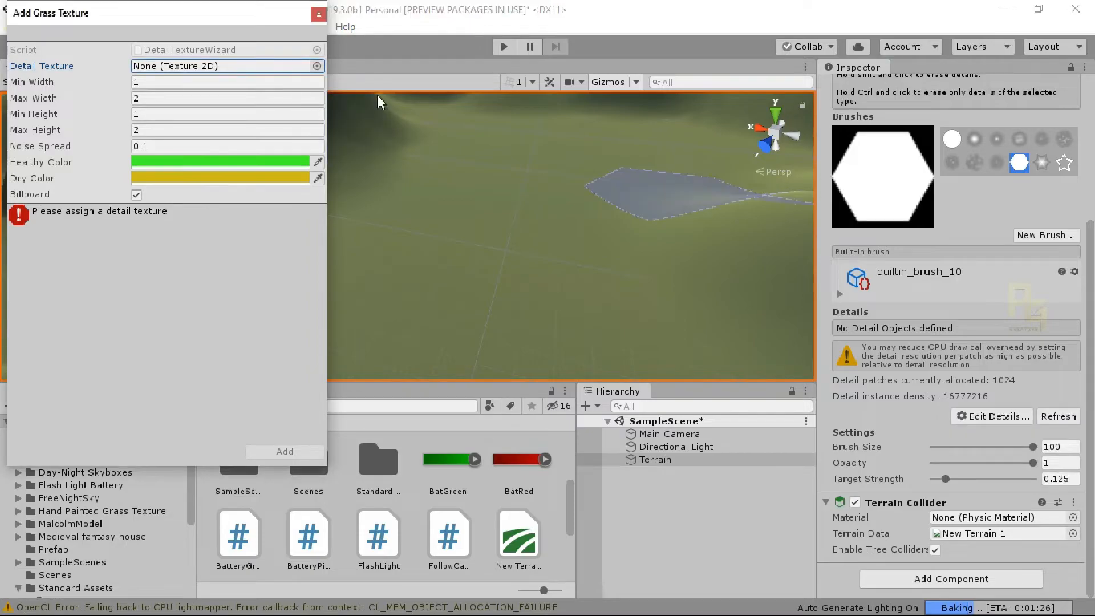
left_click(317, 66)
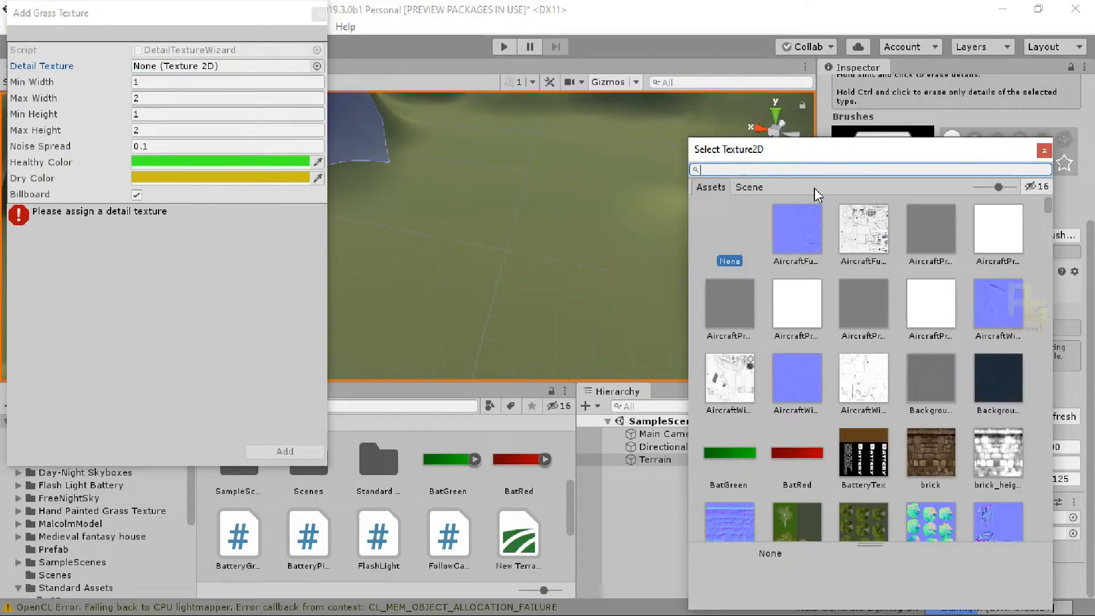
type("g")
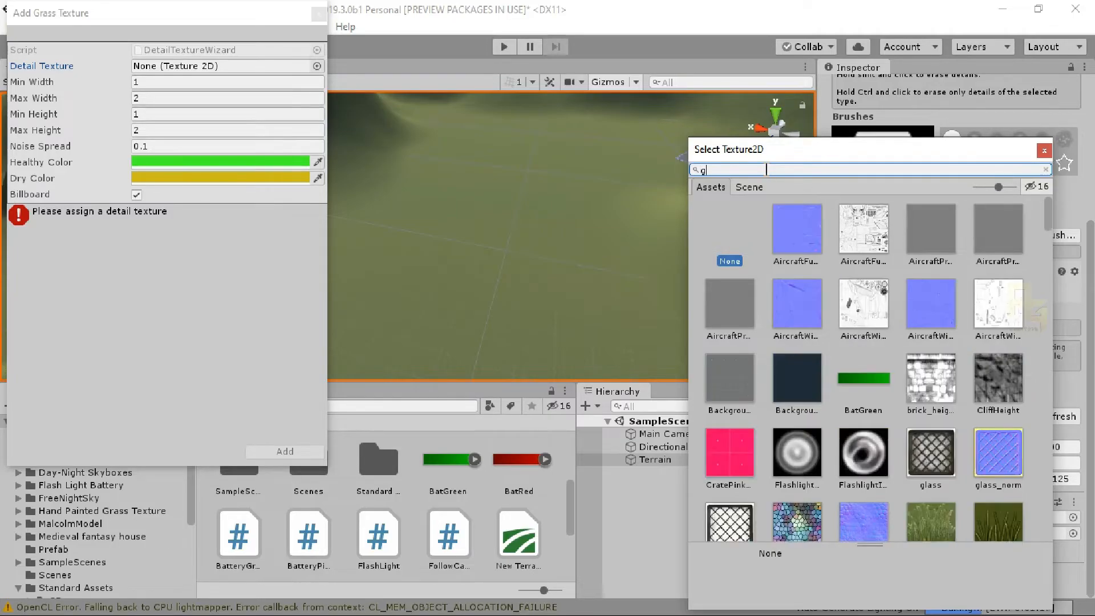
type("raa")
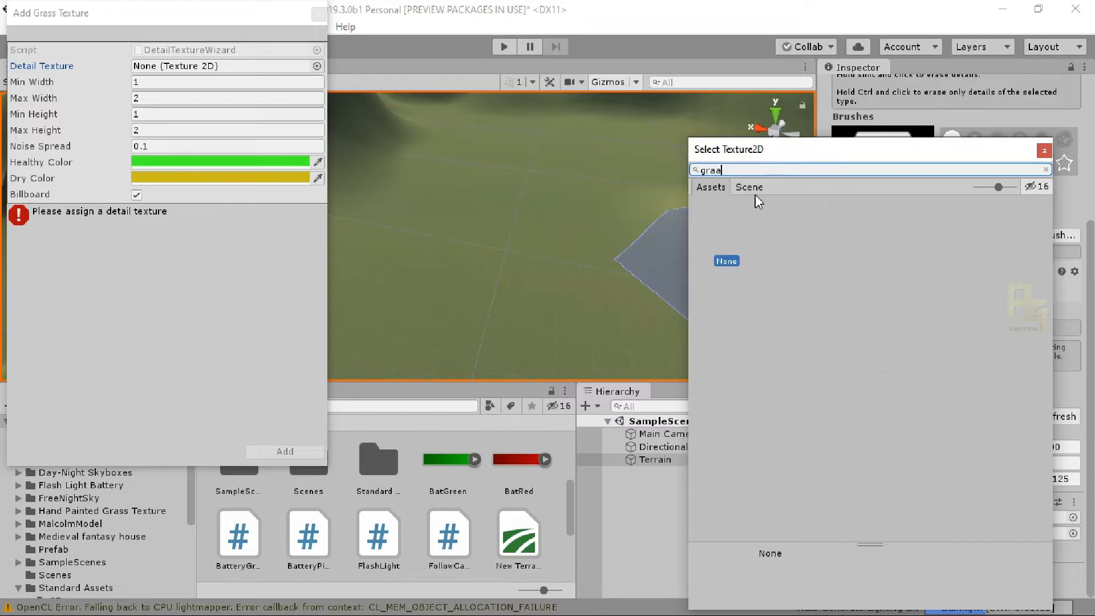
key("BackSpace")
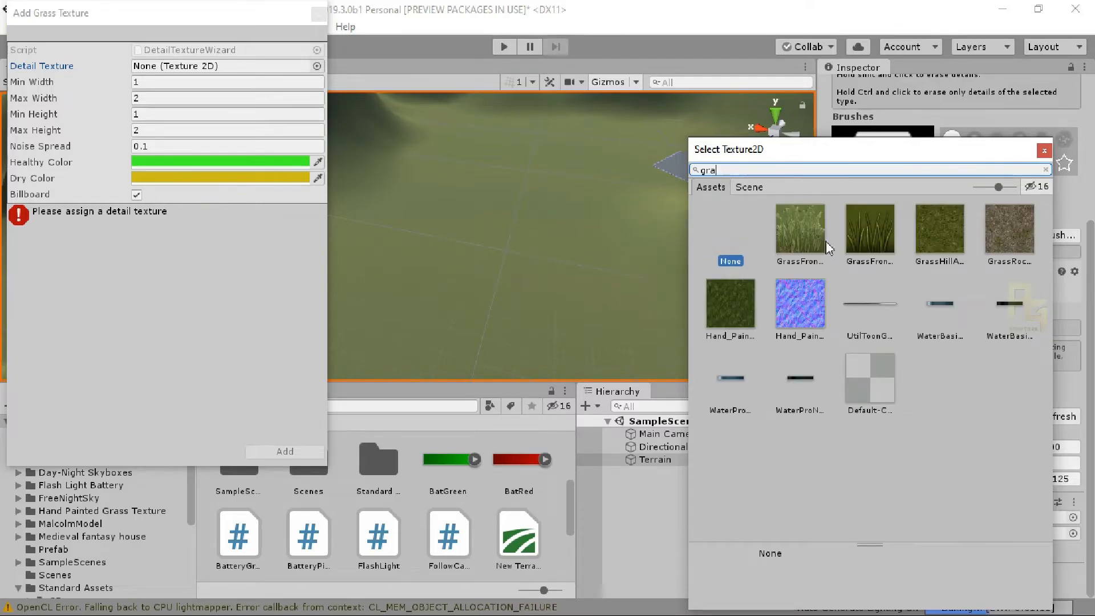
left_click(810, 250)
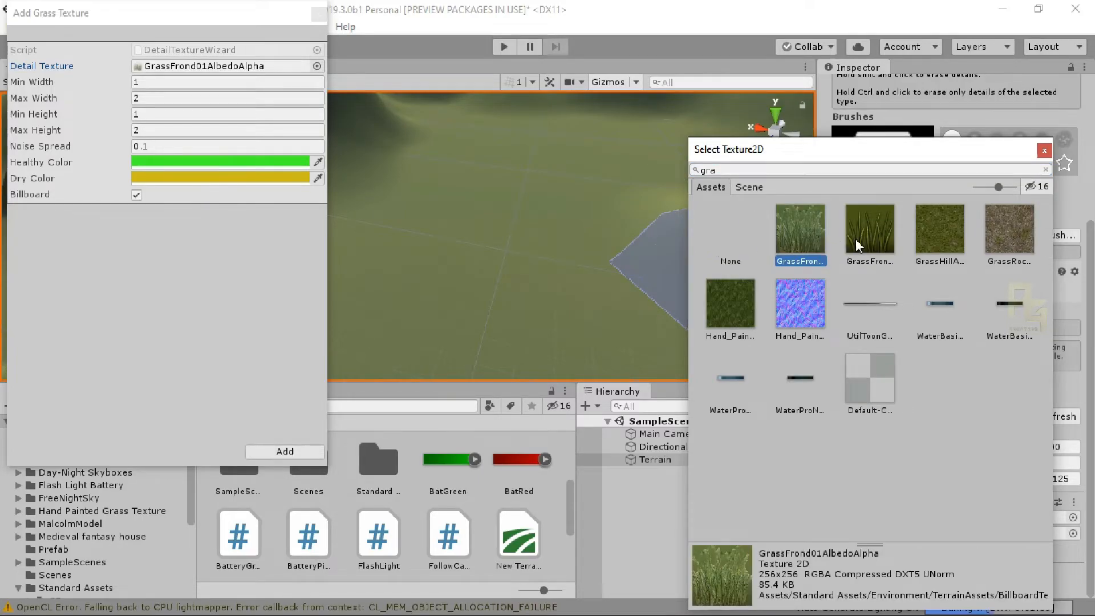
left_click(859, 245)
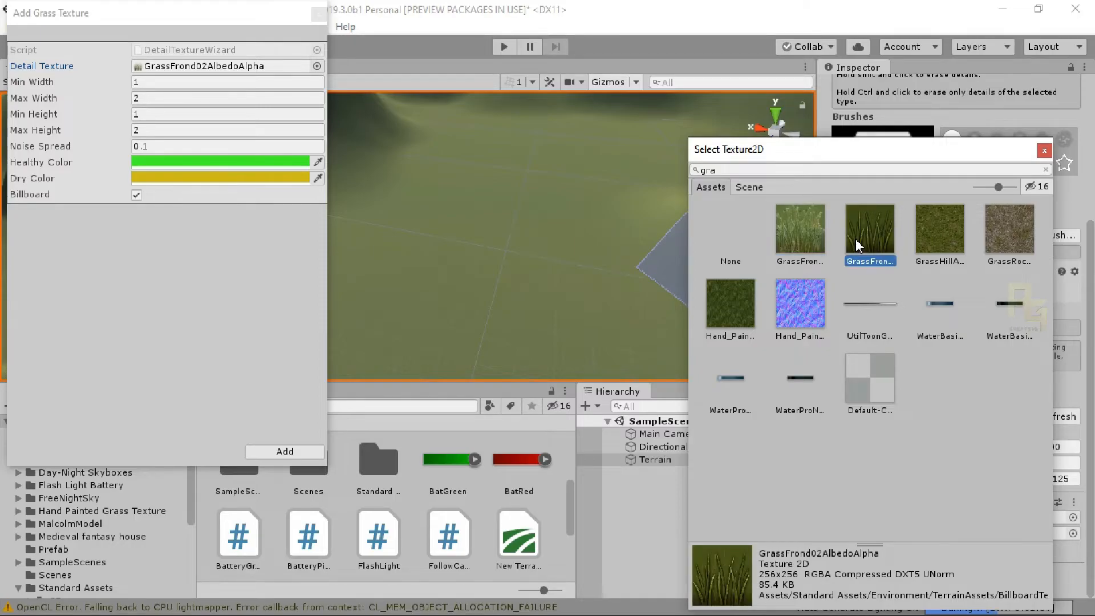
left_click(794, 247)
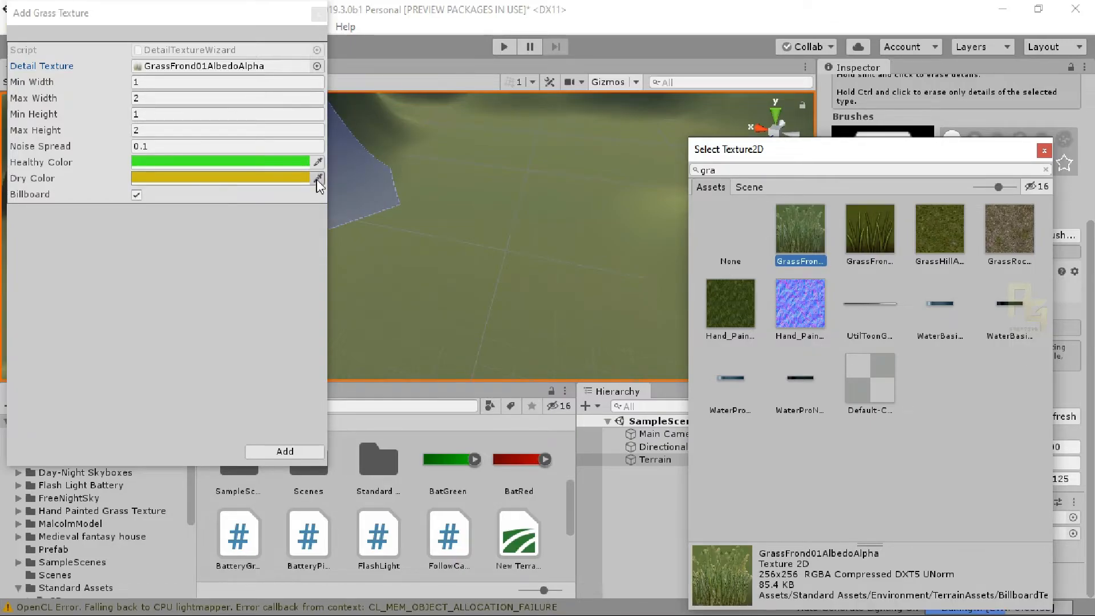
left_click(142, 98)
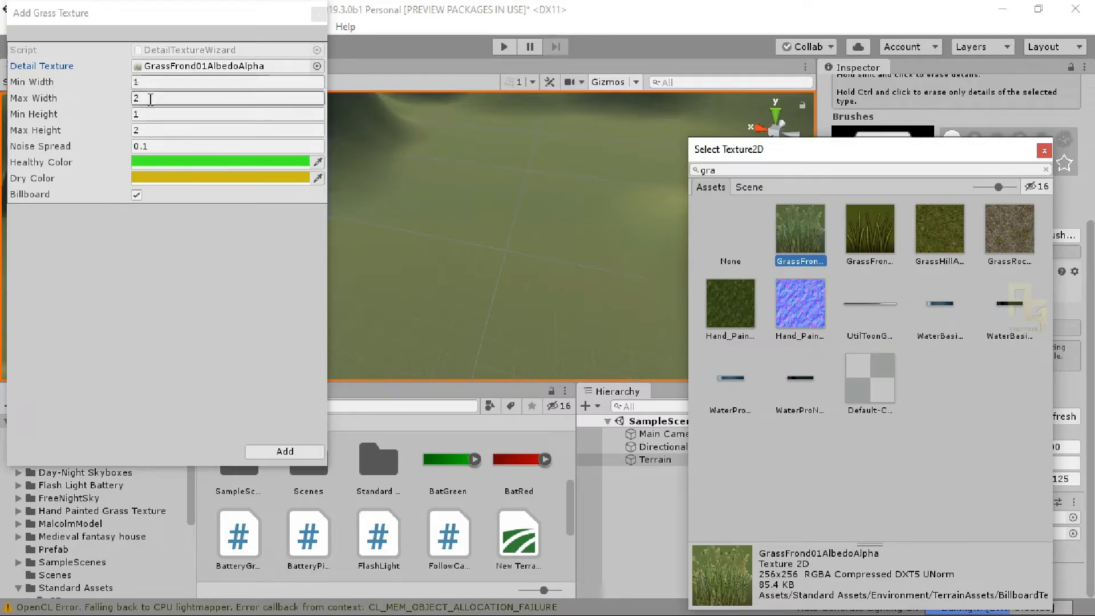
left_click_drag(905, 150, 811, 79)
left_click(318, 15)
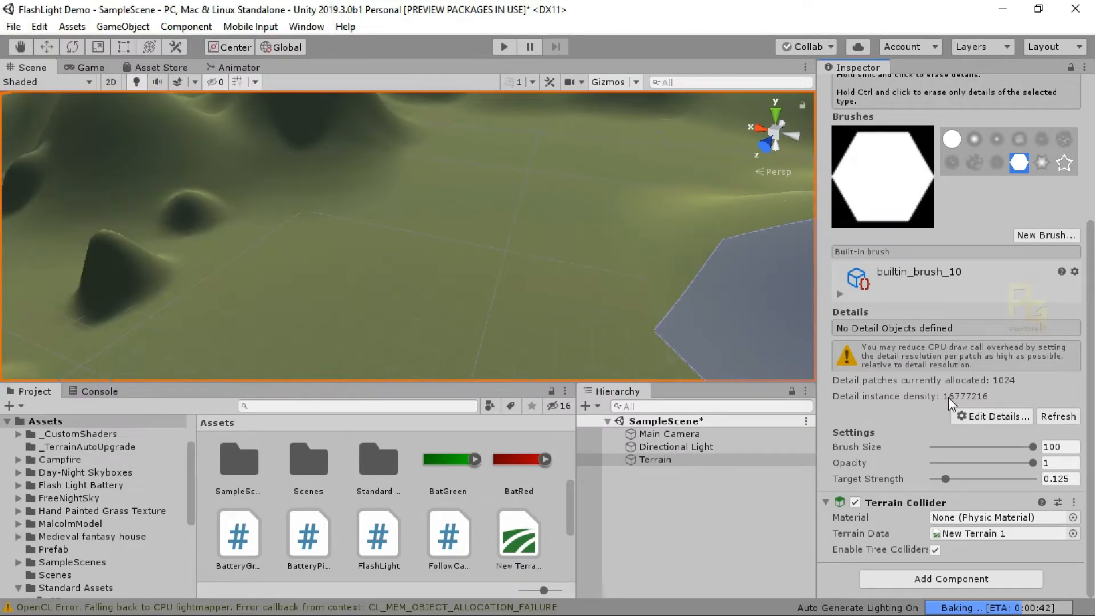
Add a grass texture to the terrain details using GrassFrond01AlbedoAlpha, found by searching "gra", with the default size and colour settings.
left_click(976, 416)
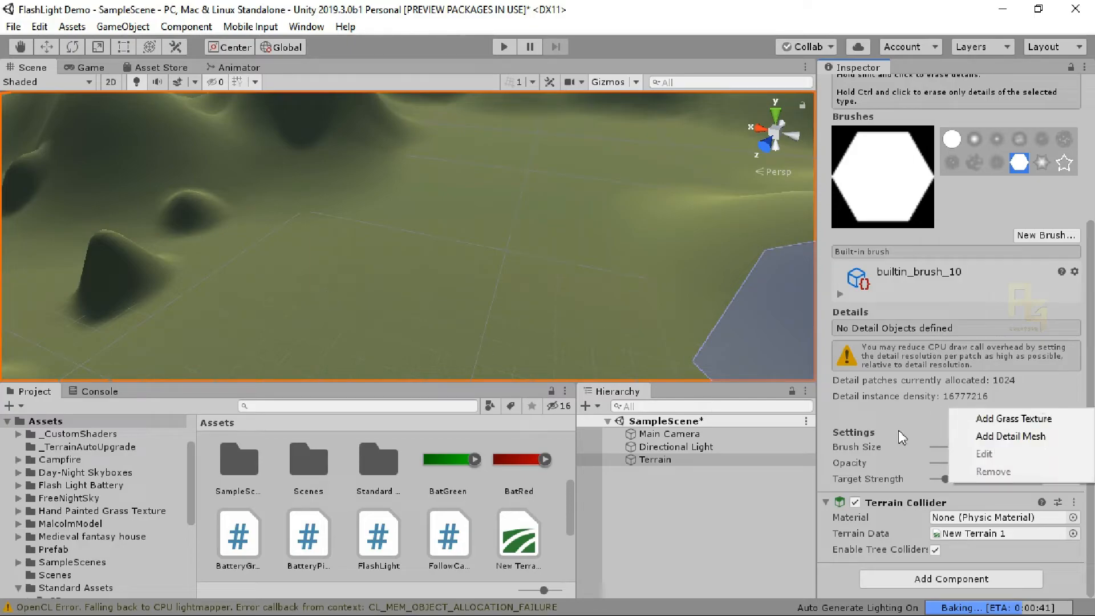
left_click(1014, 419)
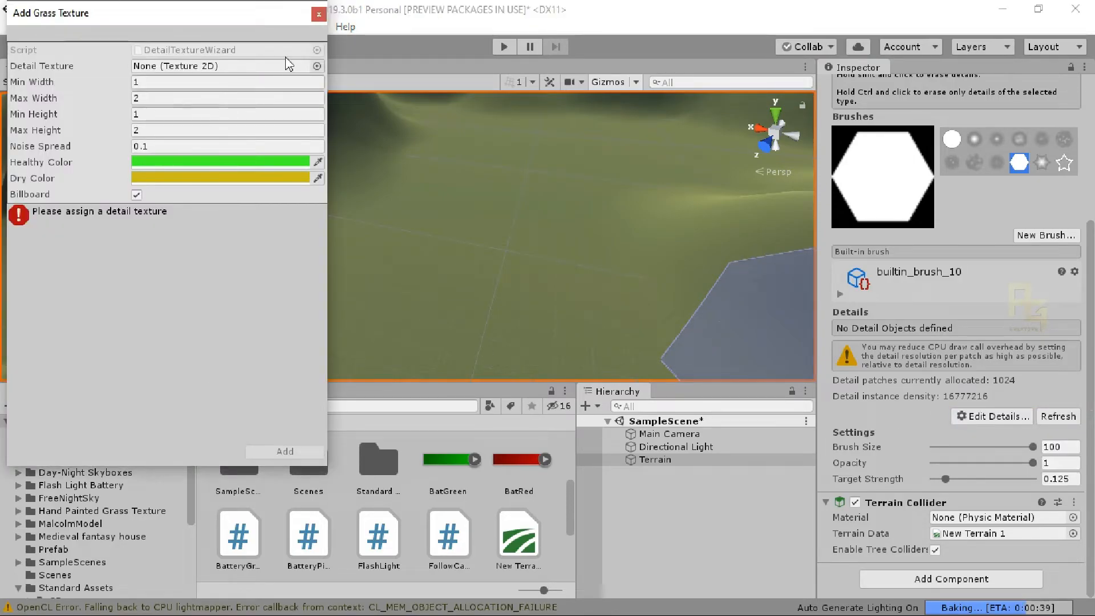
left_click(318, 66)
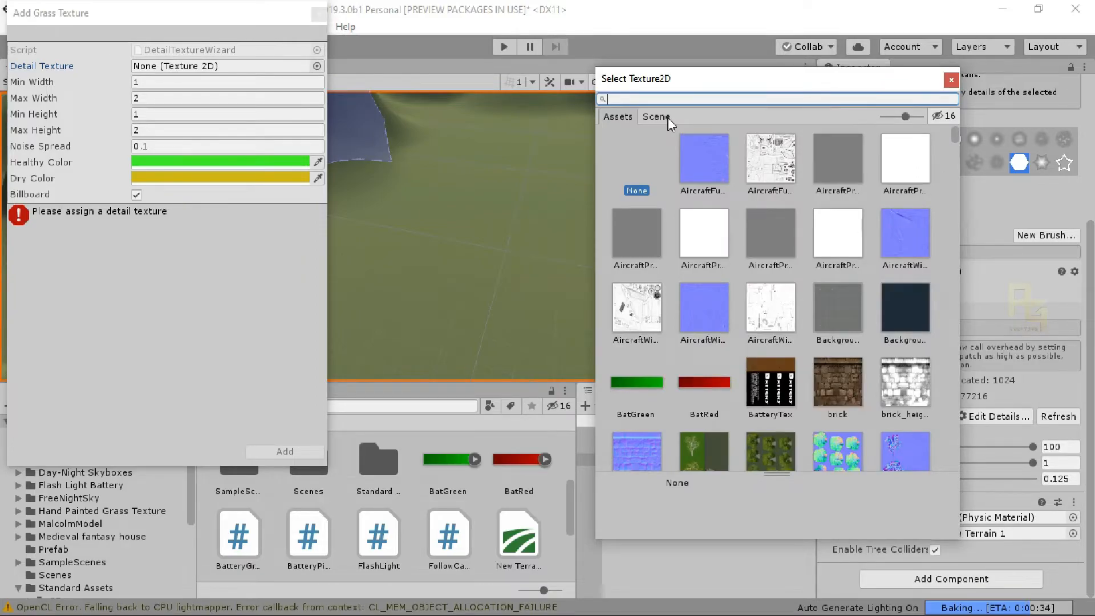
type("graa")
left_click(667, 101)
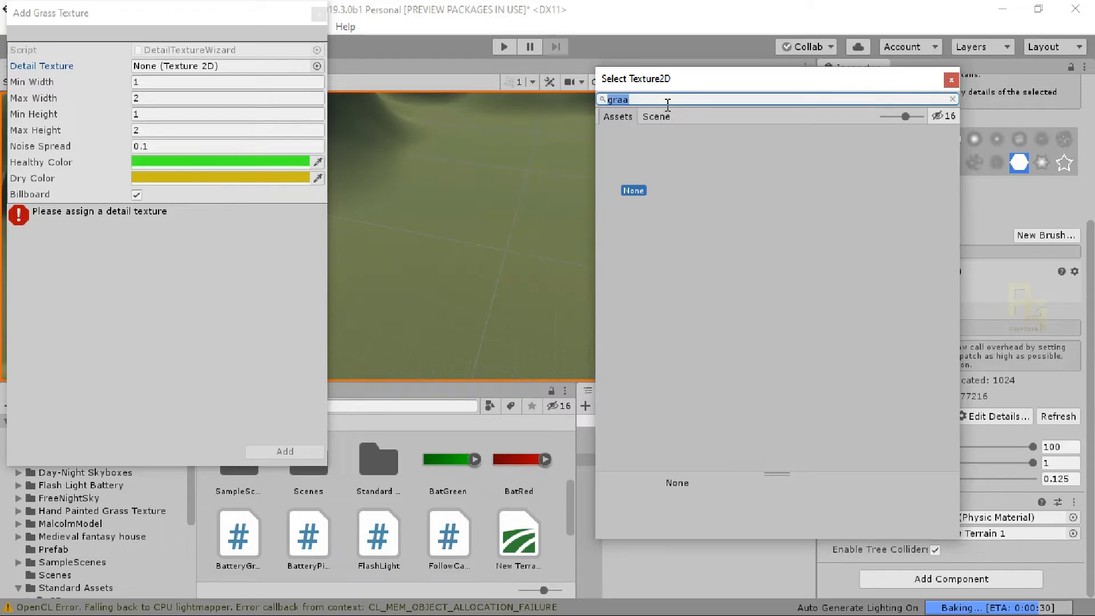
key("BackSpace")
type("gra")
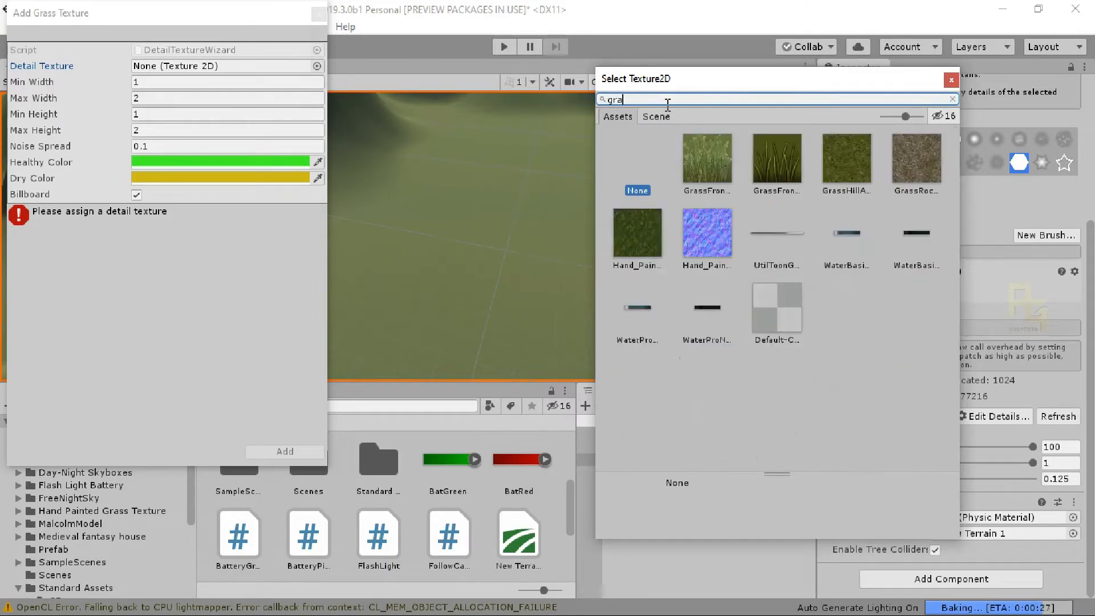
left_click(696, 153)
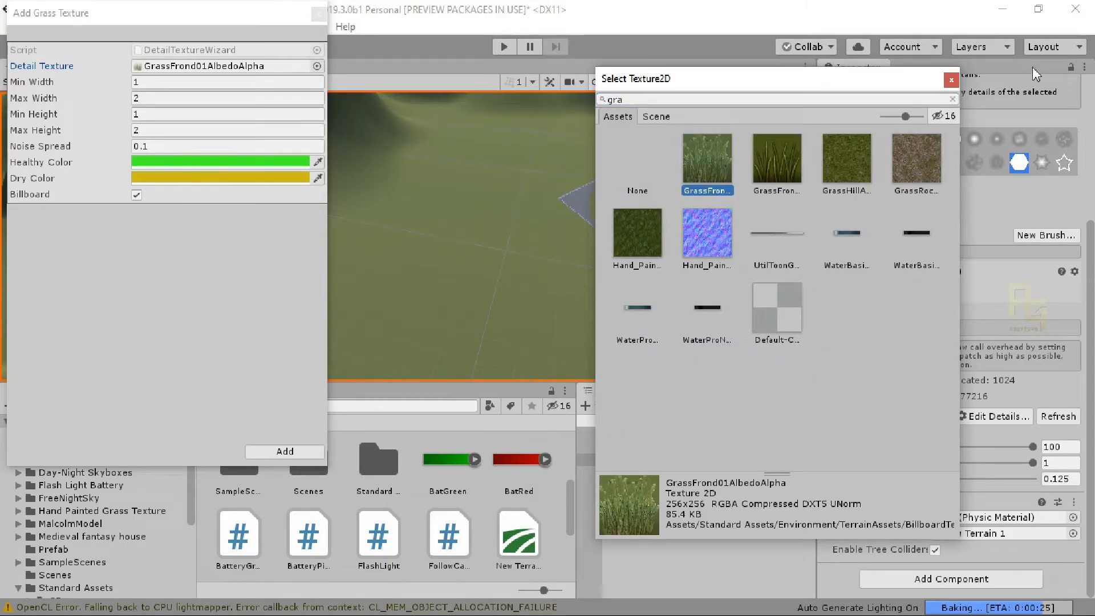
left_click(951, 80)
left_click(286, 455)
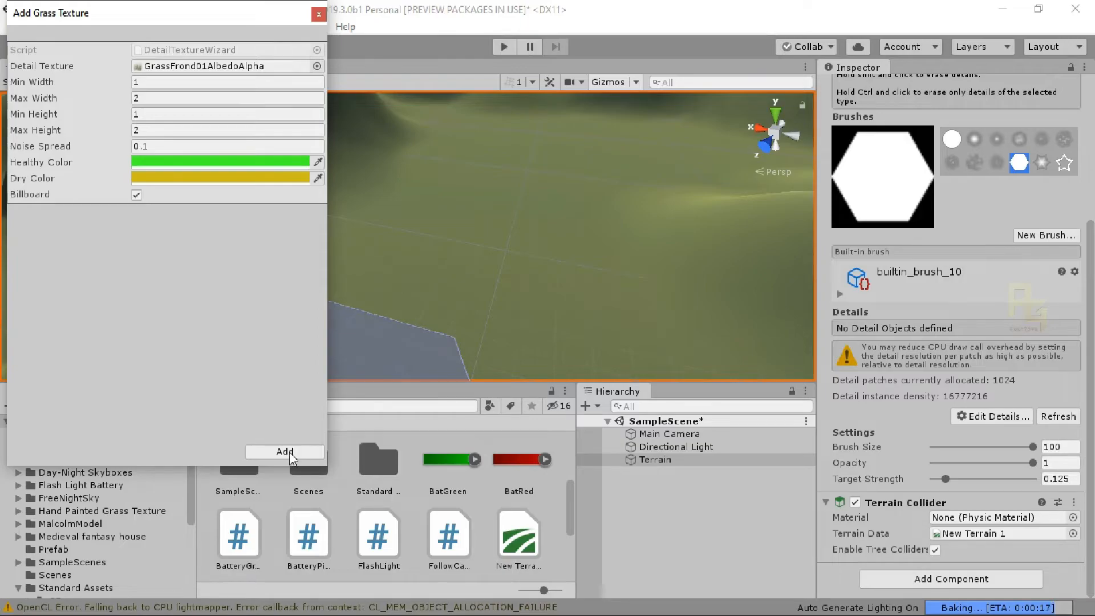
left_click(288, 454)
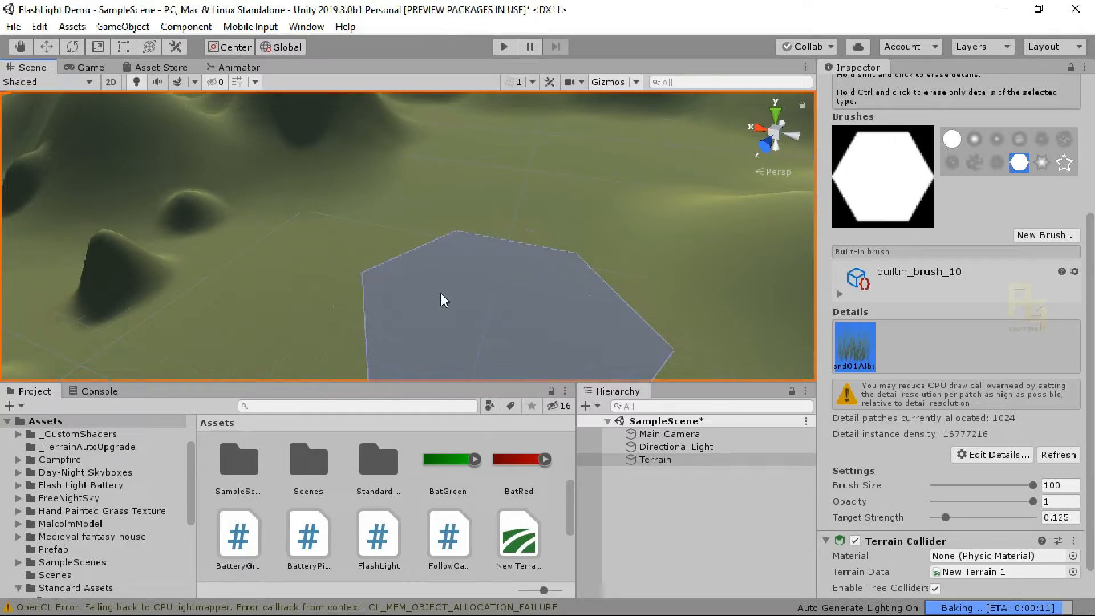
Set the detail brush size to 2.2 and its target strength to 0.1875.
scroll(455, 276, "up", 10, "alt")
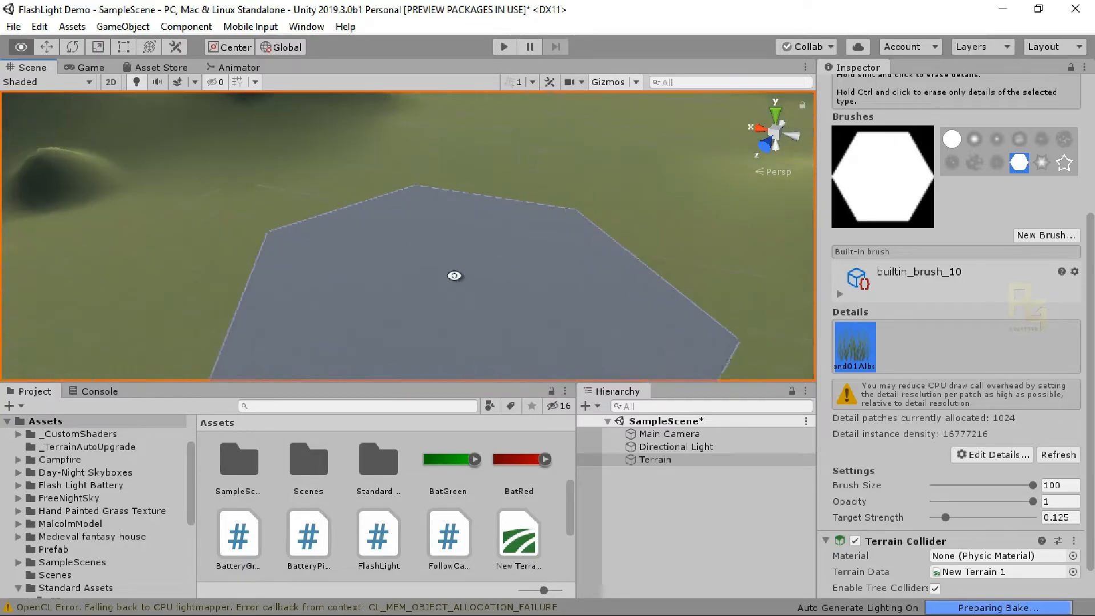
left_click_drag(455, 275, 507, 300, "alt")
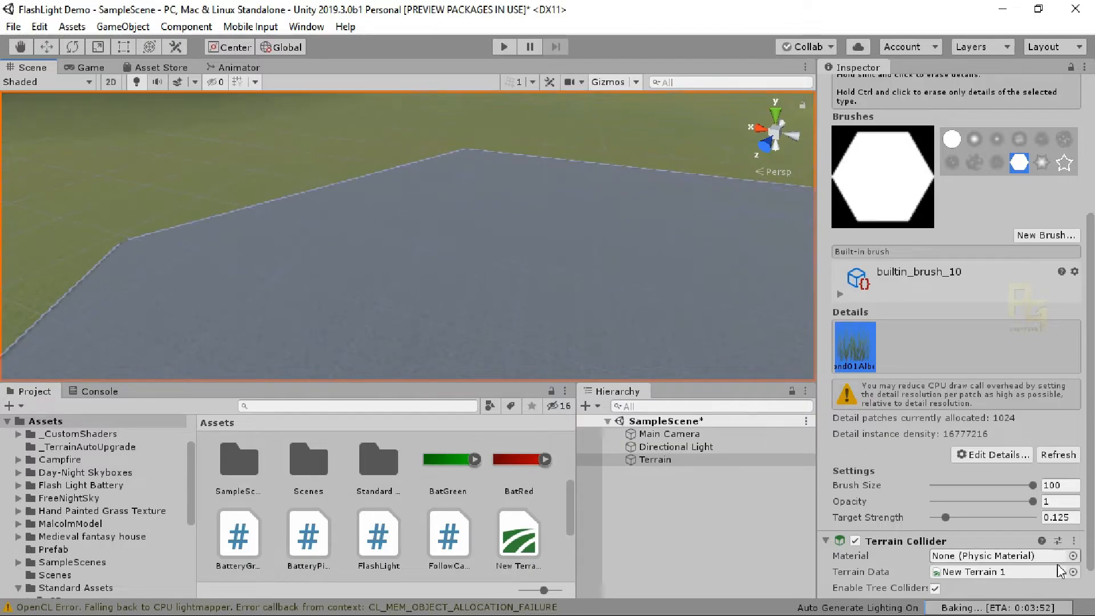
left_click(957, 485)
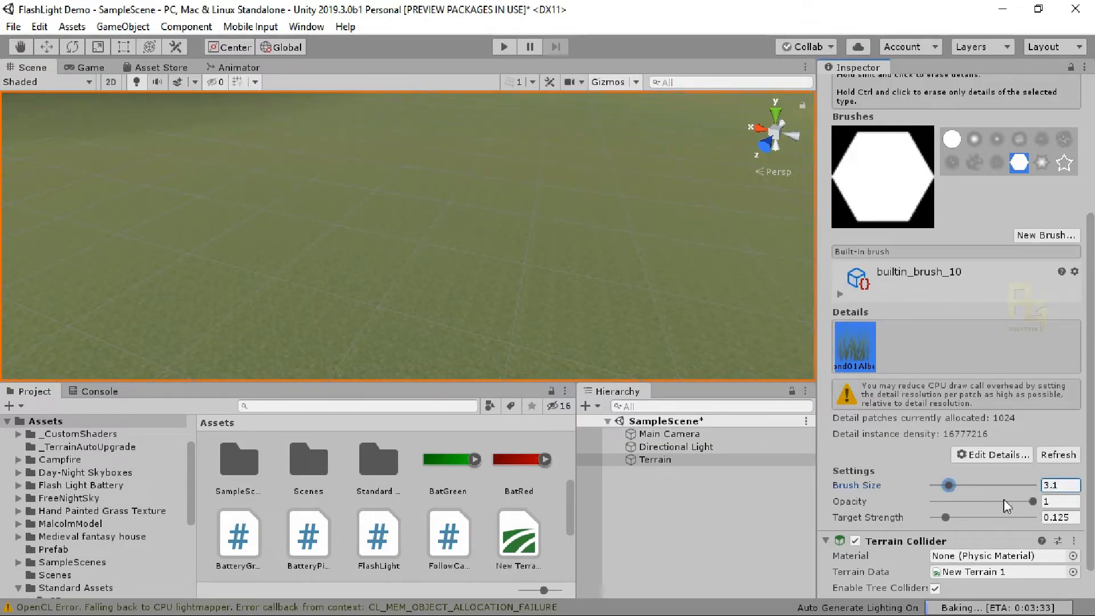
left_click_drag(950, 486, 943, 486)
left_click(951, 518)
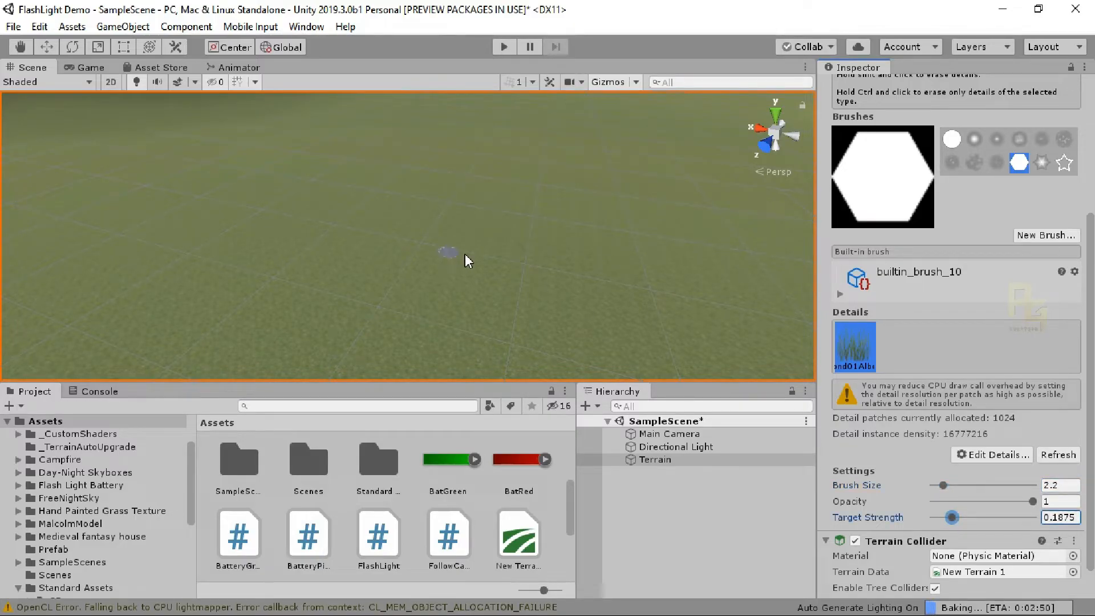
Paint several adjoining patches of grass on the flat ground with the hexagonal brush.
scroll(446, 259, "up", 10, "alt")
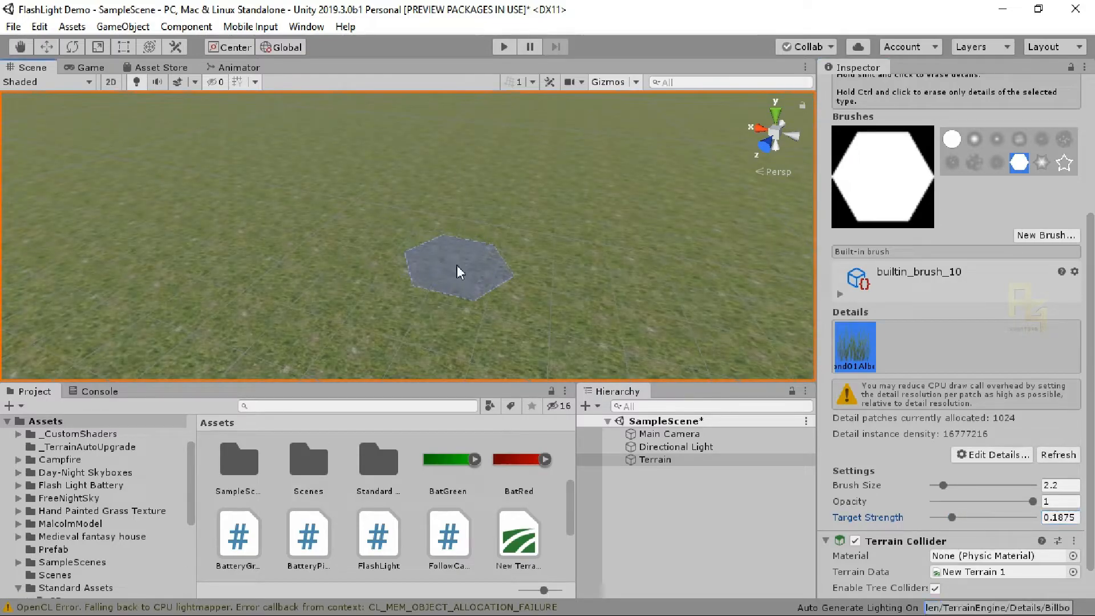
left_click(456, 267)
scroll(457, 265, "up", 5, "alt")
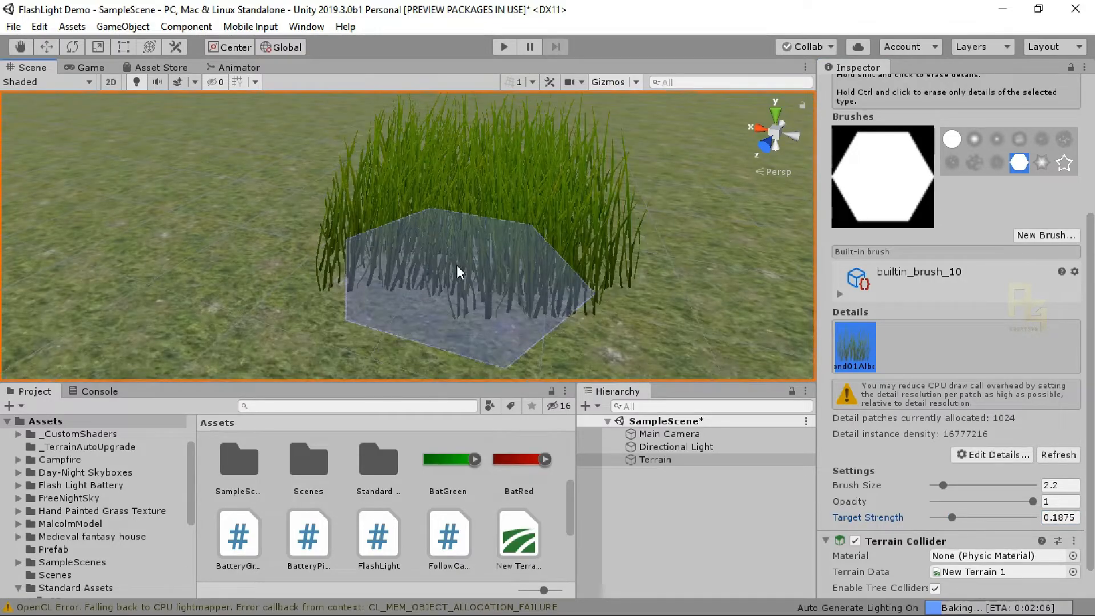
scroll(434, 257, "down", 5, "alt")
mouse_move(362, 244)
left_mouse_down()
mouse_move(255, 251)
mouse_move(234, 265)
mouse_move(593, 303)
mouse_move(606, 171)
mouse_move(269, 171)
mouse_move(293, 318)
mouse_move(416, 306)
left_mouse_up()
scroll(430, 306, "down", 3, "alt")
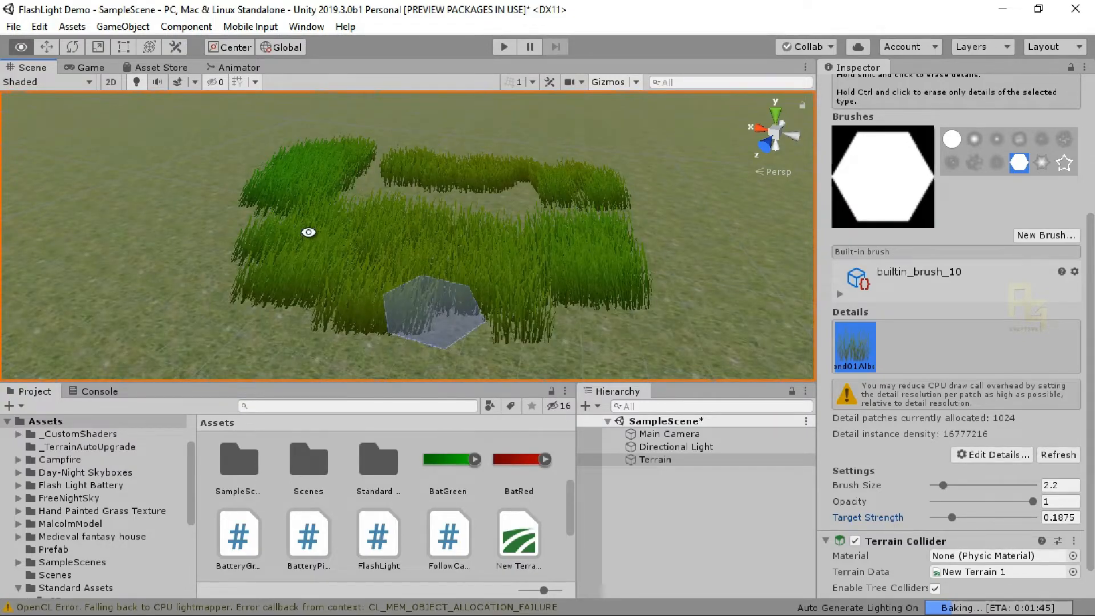
scroll(308, 235, "down", 3, "alt")
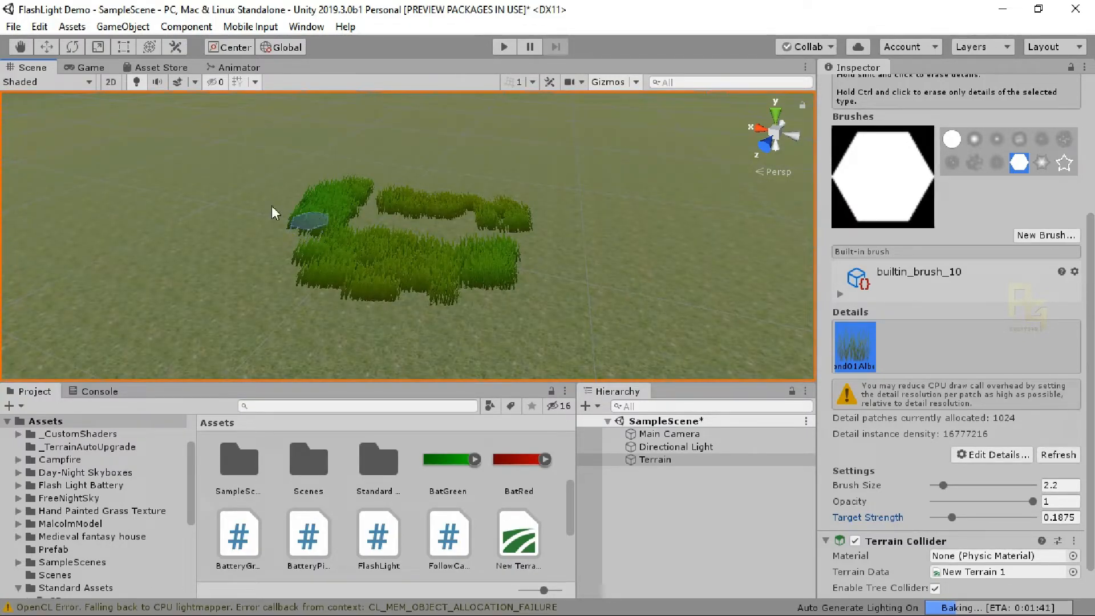
left_click(185, 240)
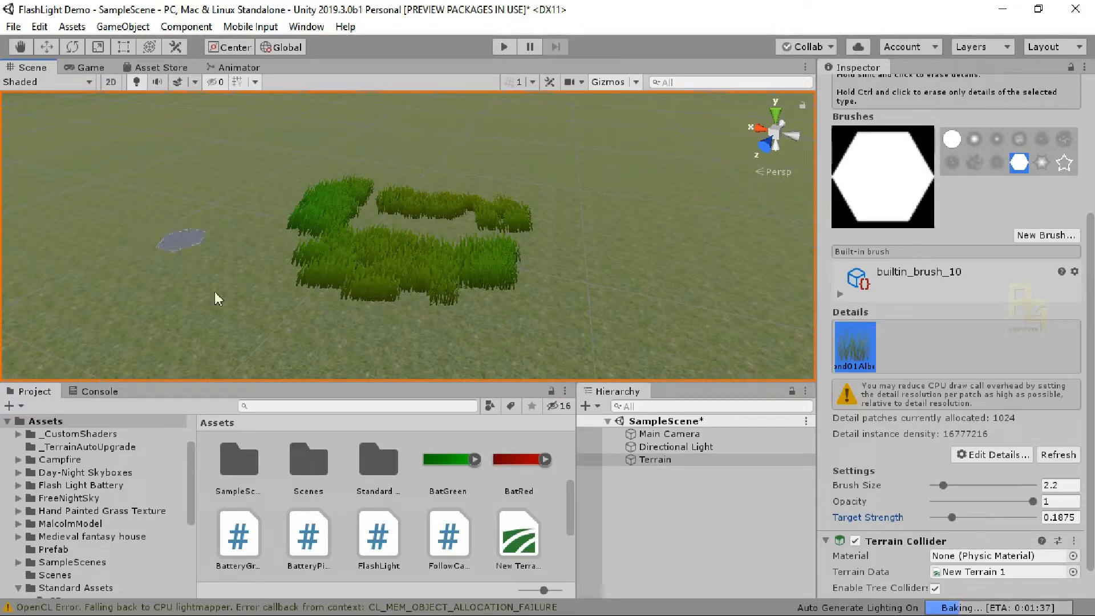
Paint additional grass patches on the flat ground beside the existing ones and view them from another angle.
mouse_move(179, 319)
left_mouse_down()
mouse_move(154, 306)
mouse_move(254, 234)
mouse_move(298, 304)
left_mouse_up()
key("alt")
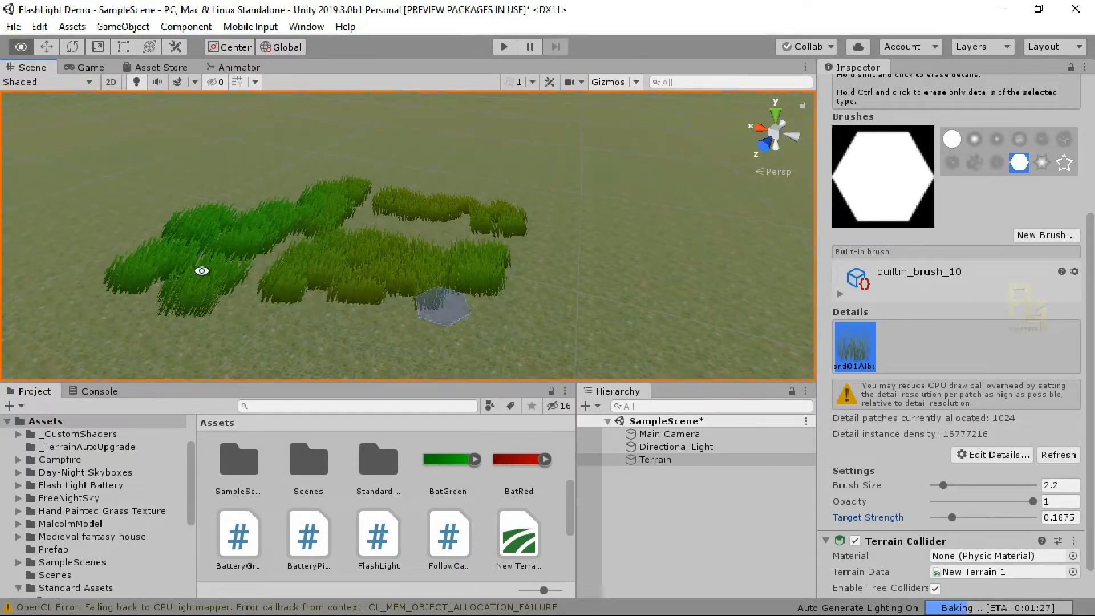
left_click_drag(202, 270, 306, 294, "alt")
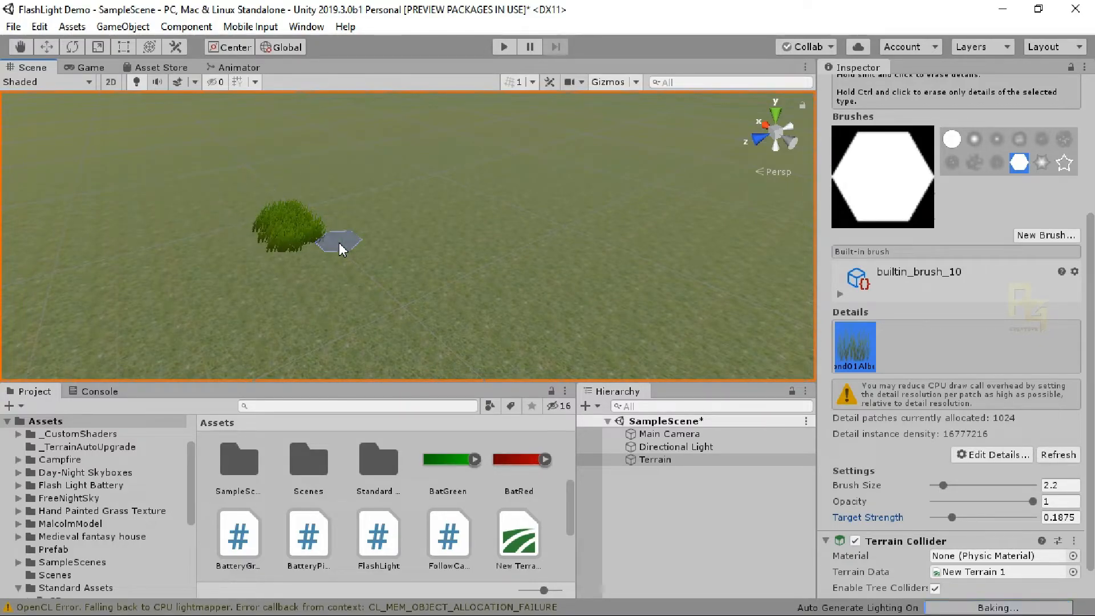
Edit the existing grass texture detail, setting its minimum width to 3 and maximum width to 5.
left_click(980, 458)
left_click(986, 493)
left_click(148, 82)
left_click(143, 98)
type("5")
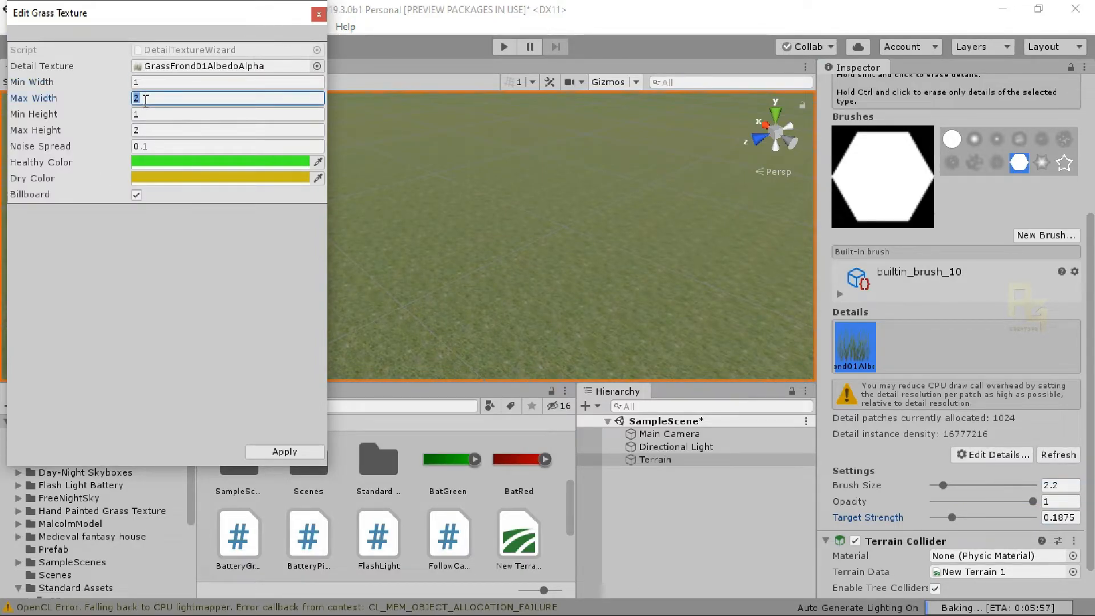
left_click(156, 81)
left_click(156, 81)
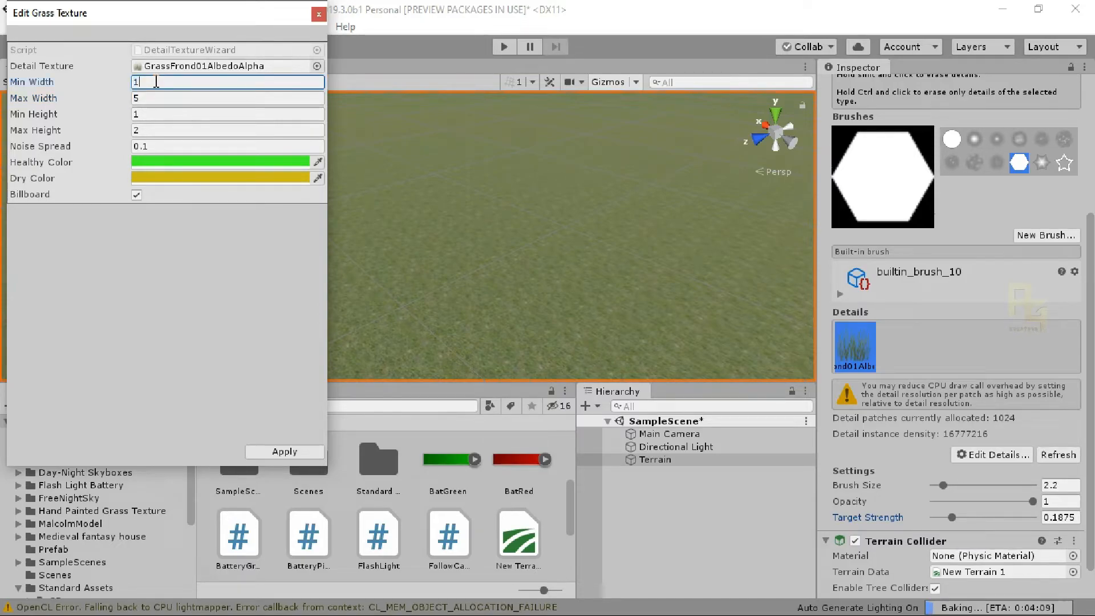
type("3")
left_click_drag(149, 82, 129, 84)
type("3")
left_click(157, 96)
type("5")
Set the grass texture's minimum height to 3 and maximum height to 5, then close its settings.
left_click(160, 115)
type("3")
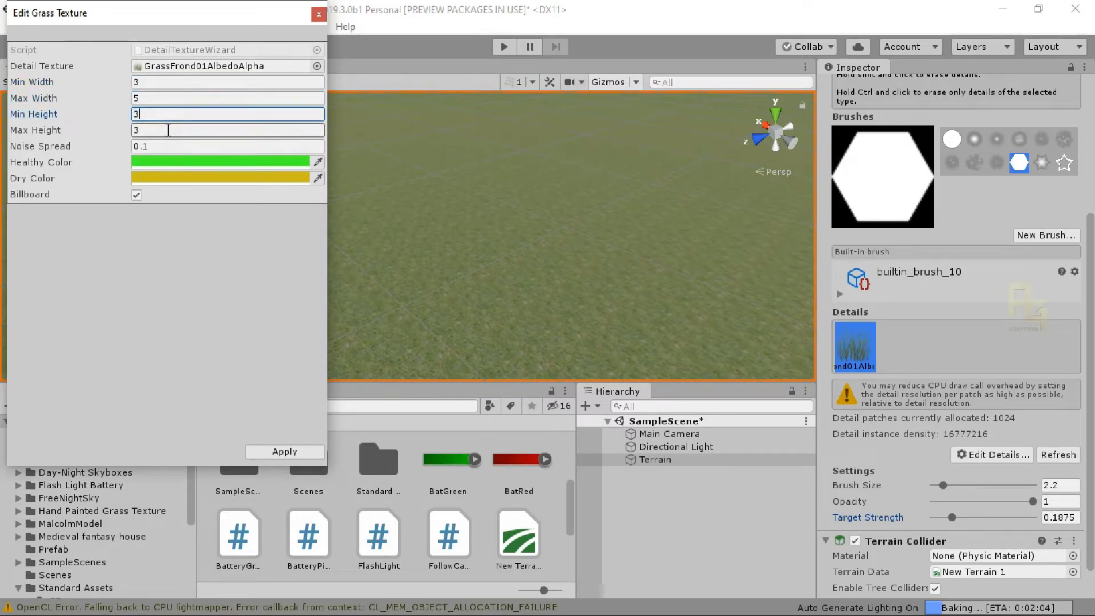
left_click(168, 130)
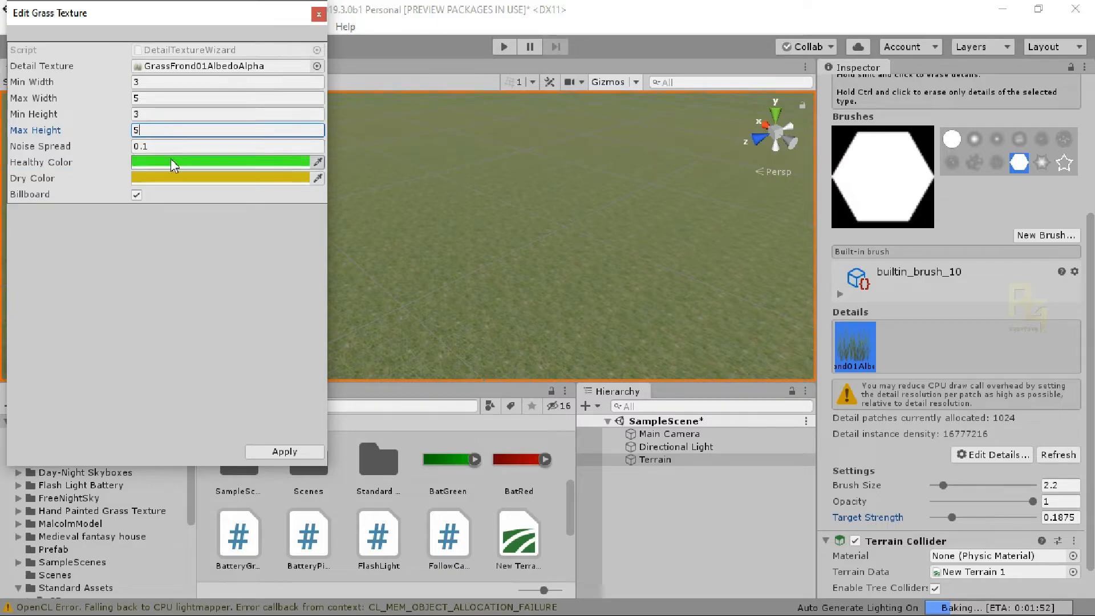
left_click(319, 15)
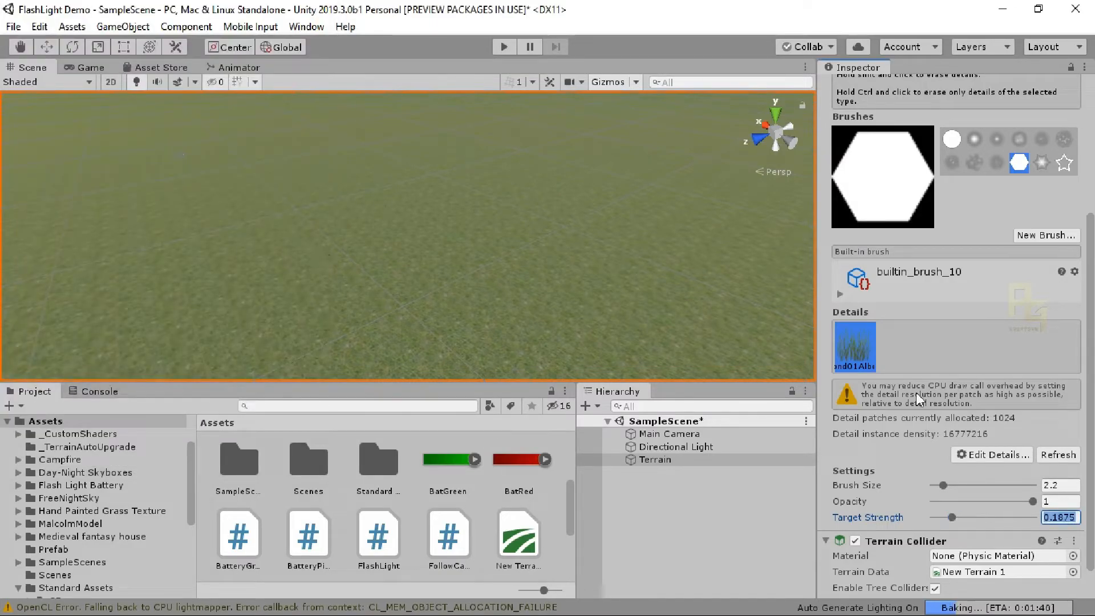
Set the detail brush size to 3.6 and paint a few overlapping patches of grass on the flat ground.
left_click(943, 485)
left_click_drag(943, 486, 951, 485)
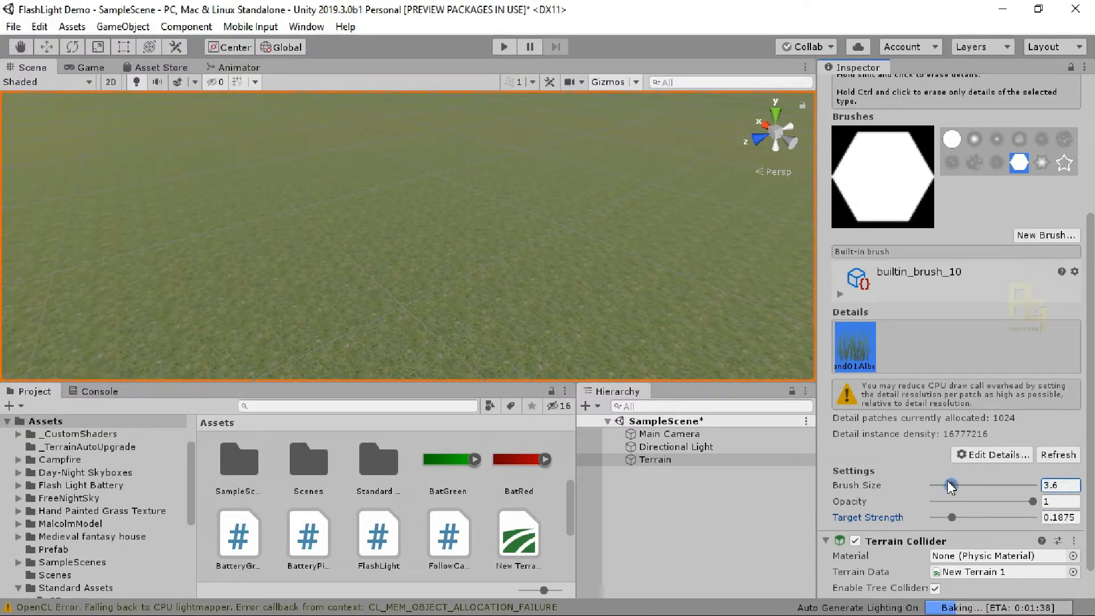
left_click(368, 256)
left_click(254, 277)
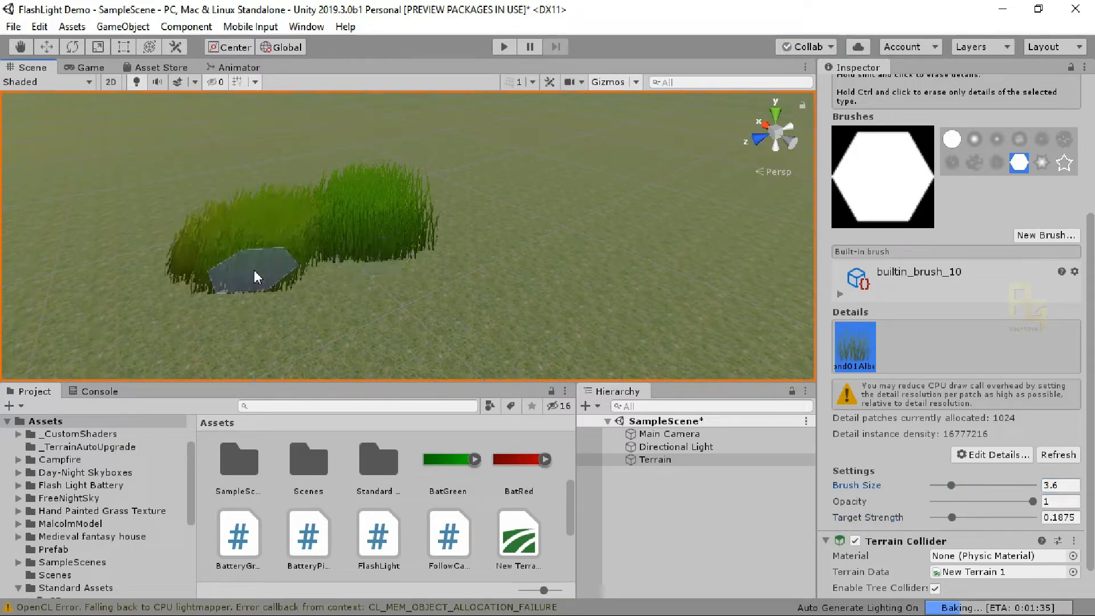
left_click(278, 317)
left_click_drag(273, 311, 397, 311, "alt")
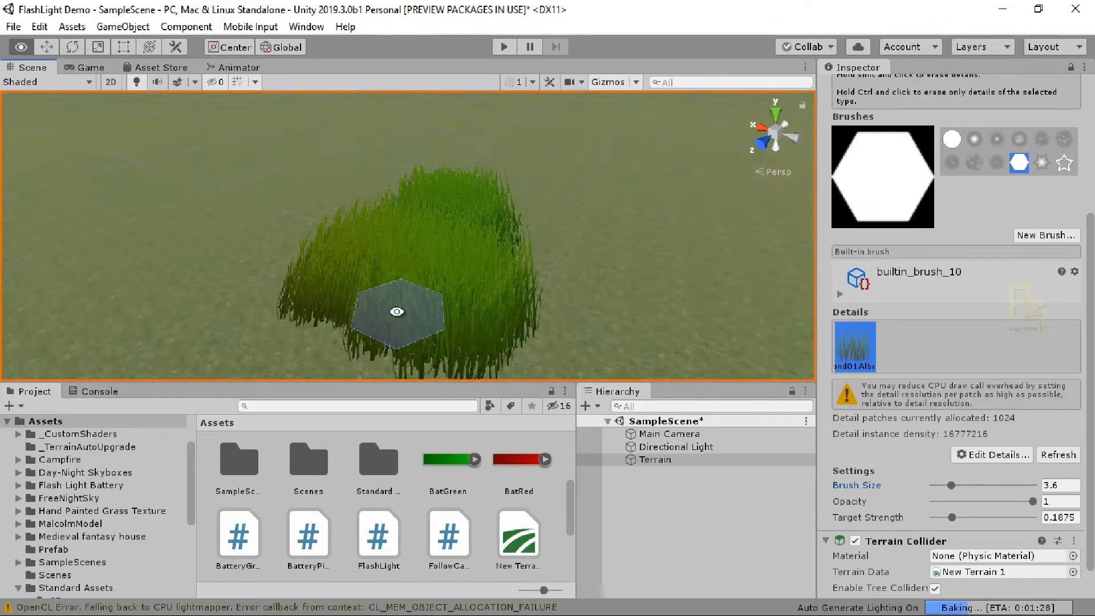
Erase the newly painted grass patches from the flat ground with the hexagonal brush.
left_click(397, 313, "shift")
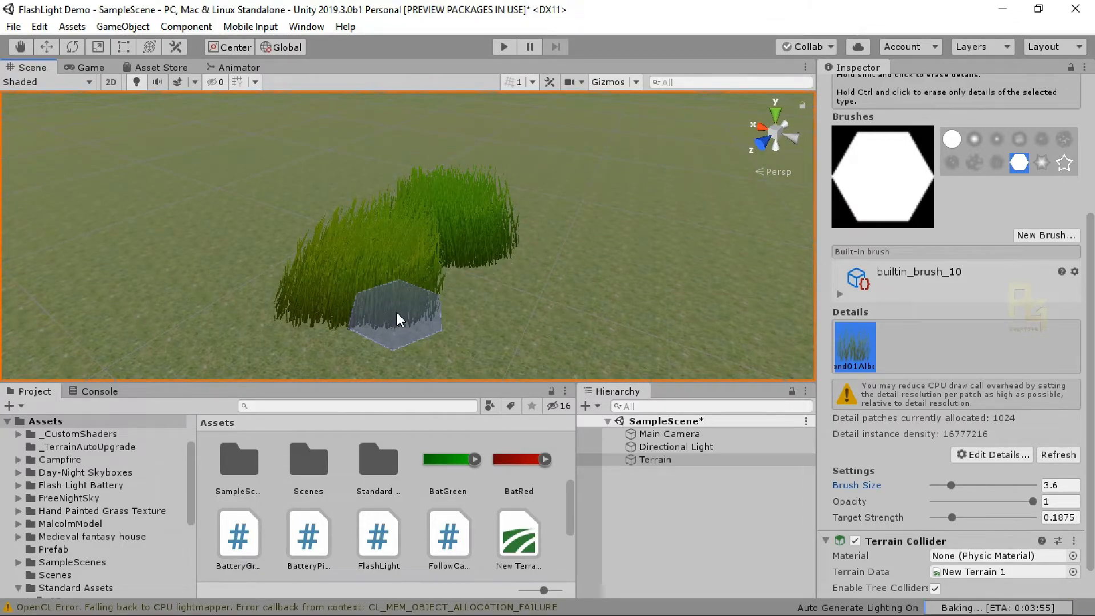
left_click(397, 314, "shift")
left_click(396, 312, "shift")
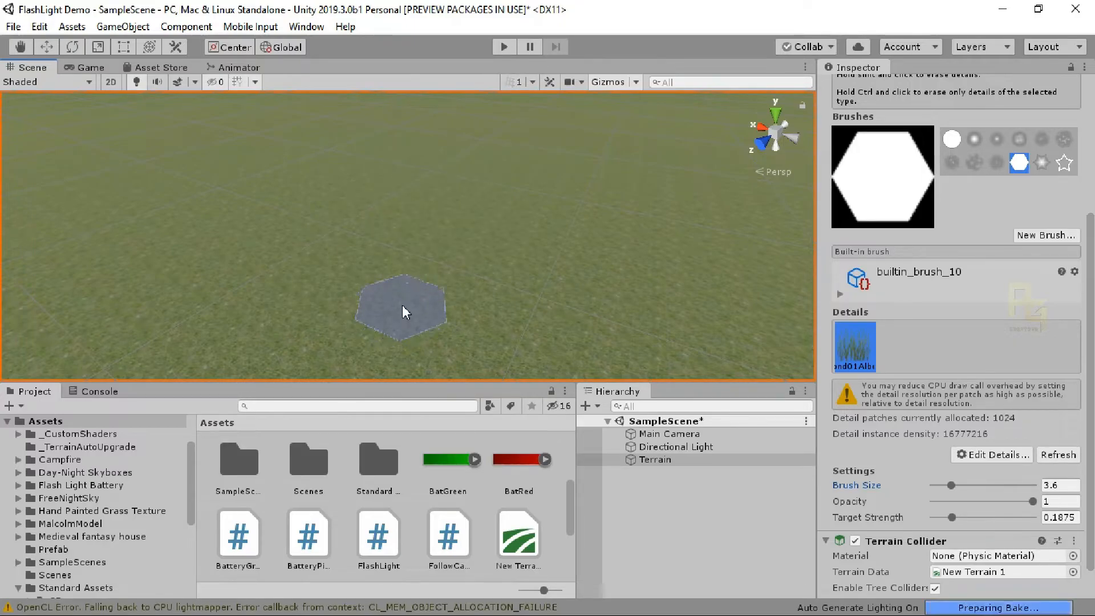
Repeatedly paint a clump of grass on the flat ground and erase it again with the detail brush.
left_click(331, 228)
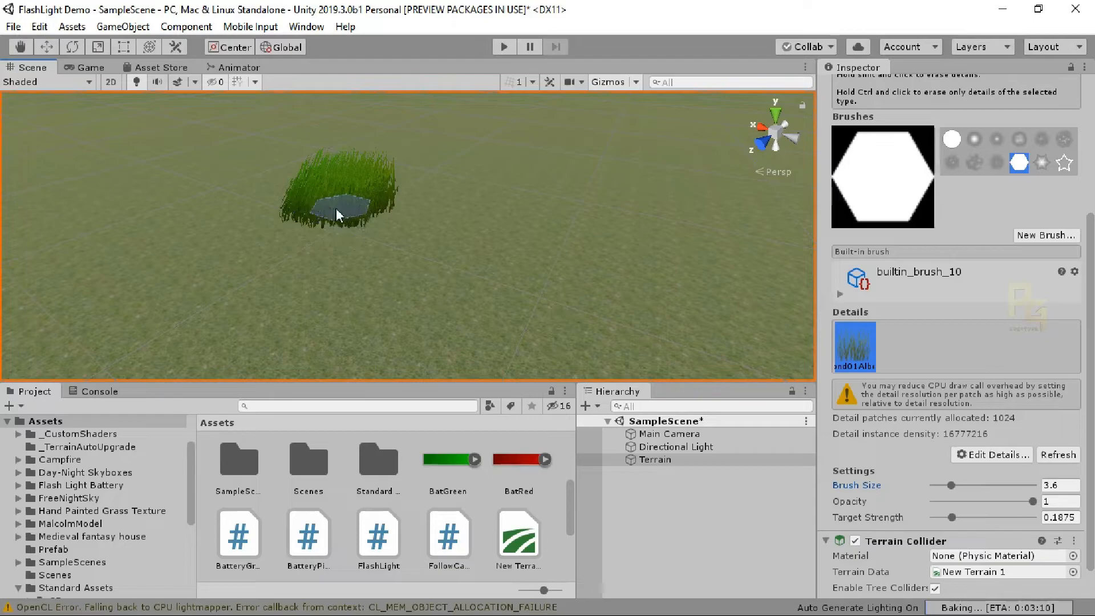
left_click_drag(337, 207, 372, 216, "shift")
left_click(334, 223)
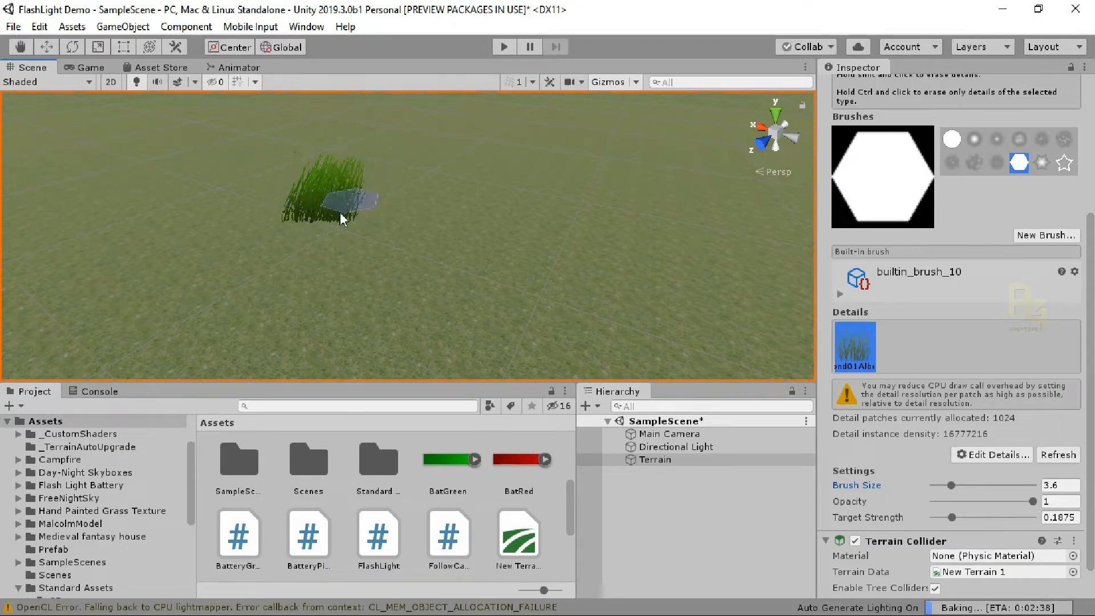
left_click(303, 221, "shift")
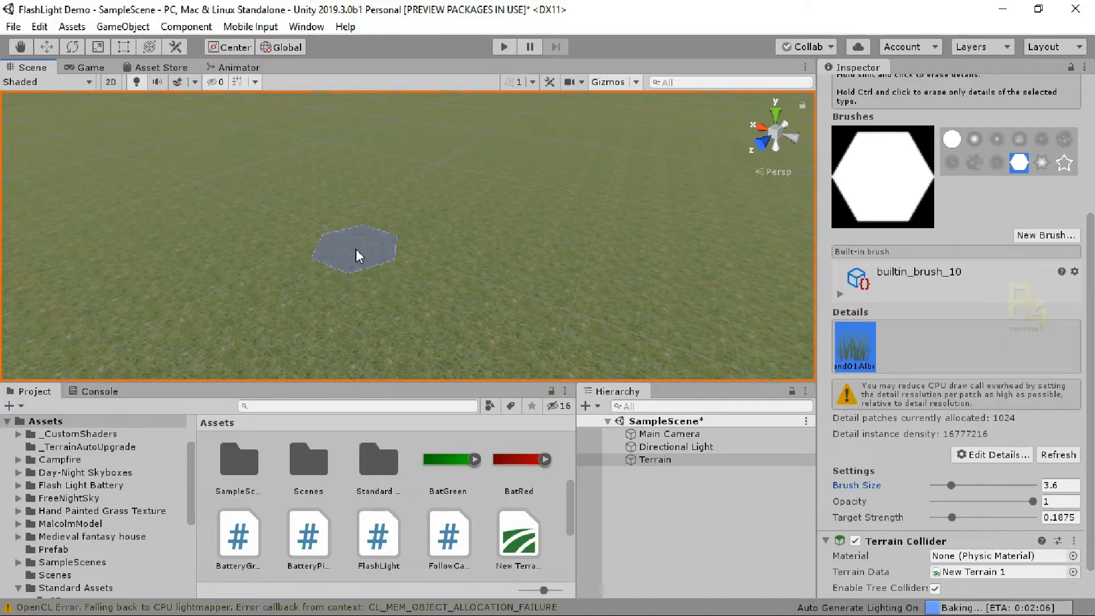
left_click(356, 256)
left_click(325, 259, "shift")
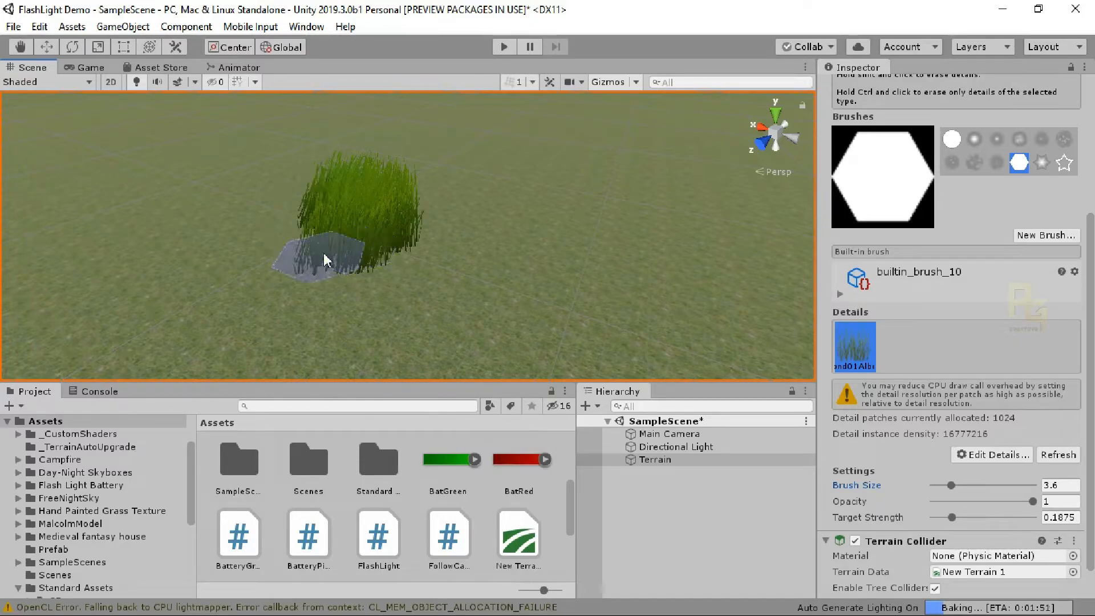
left_click(349, 251, "shift")
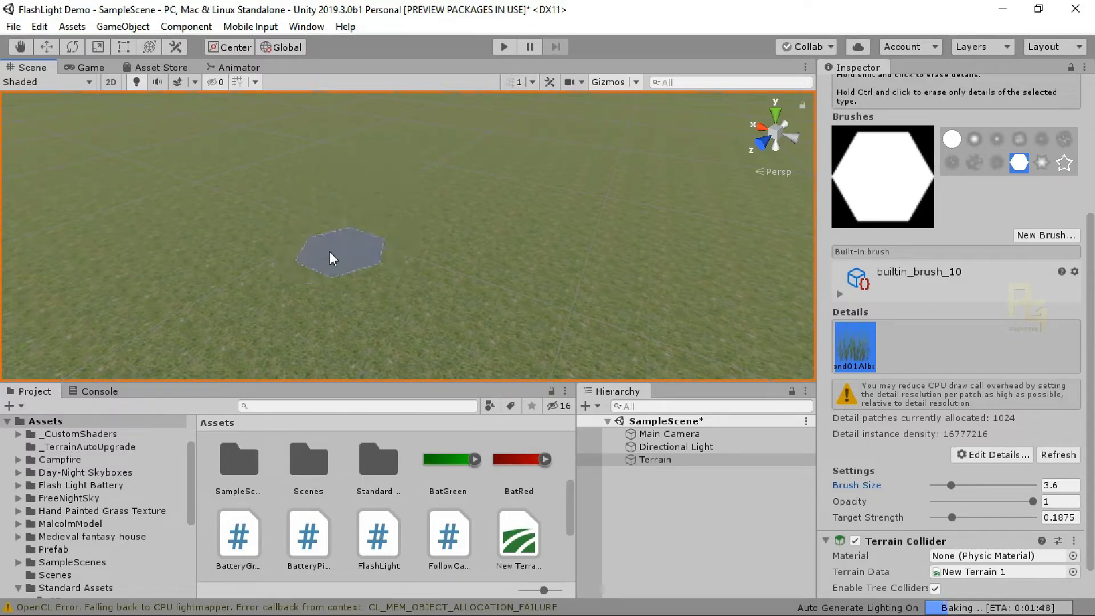
left_click(310, 247)
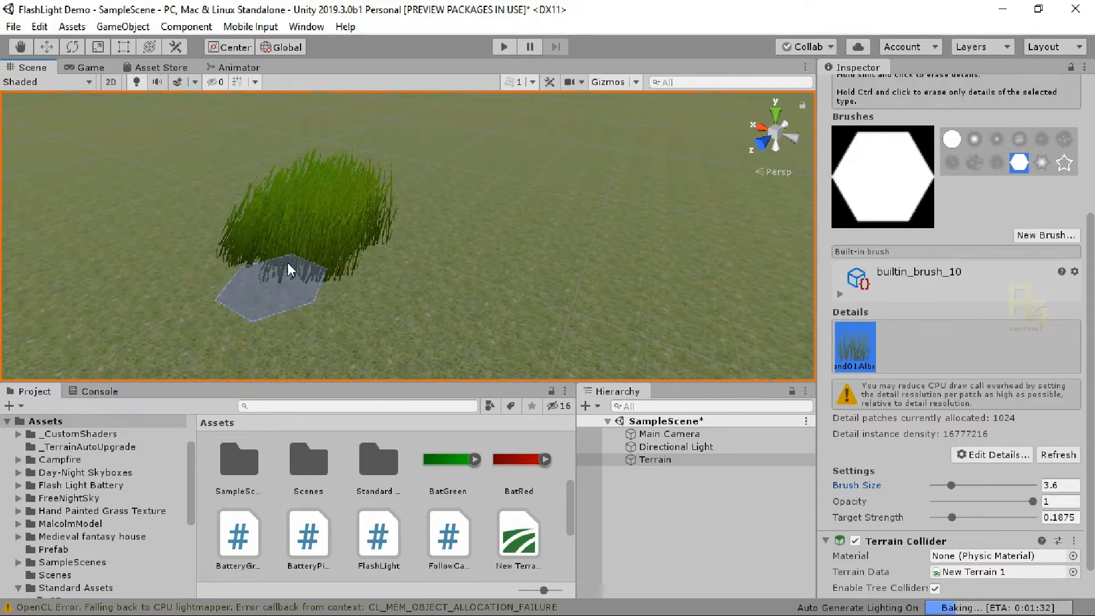
left_click(300, 277, "shift")
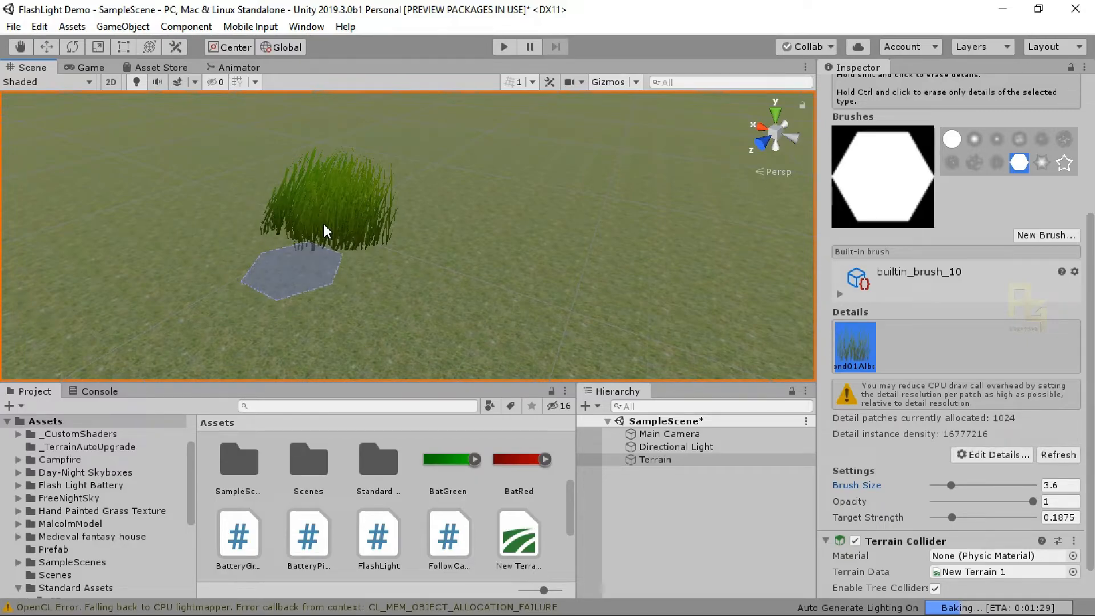
left_click_drag(326, 230, 343, 246, "shift")
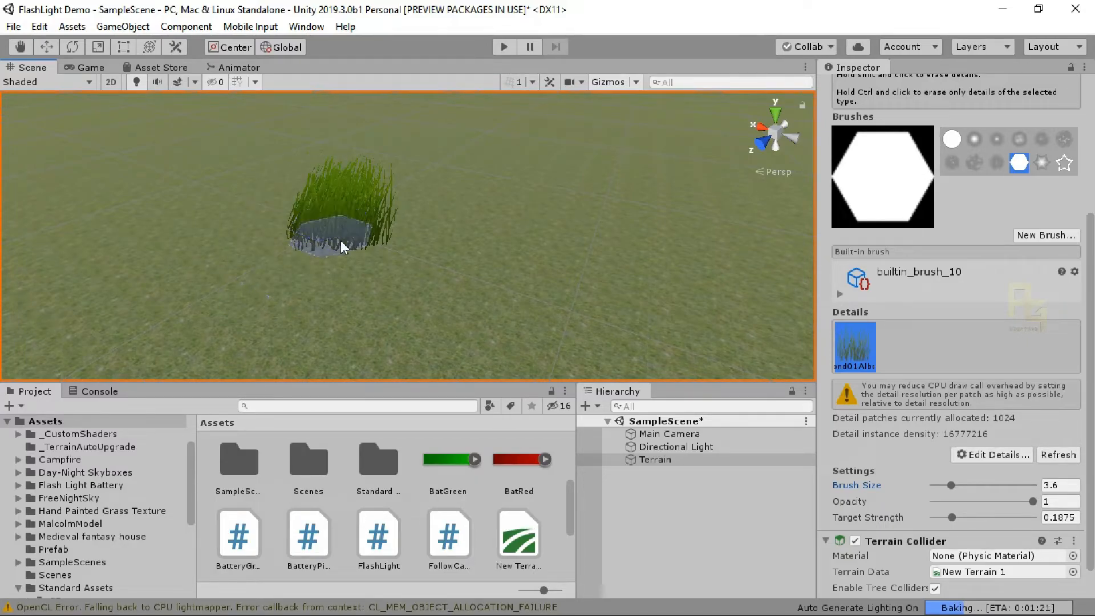
left_click(342, 247, "shift")
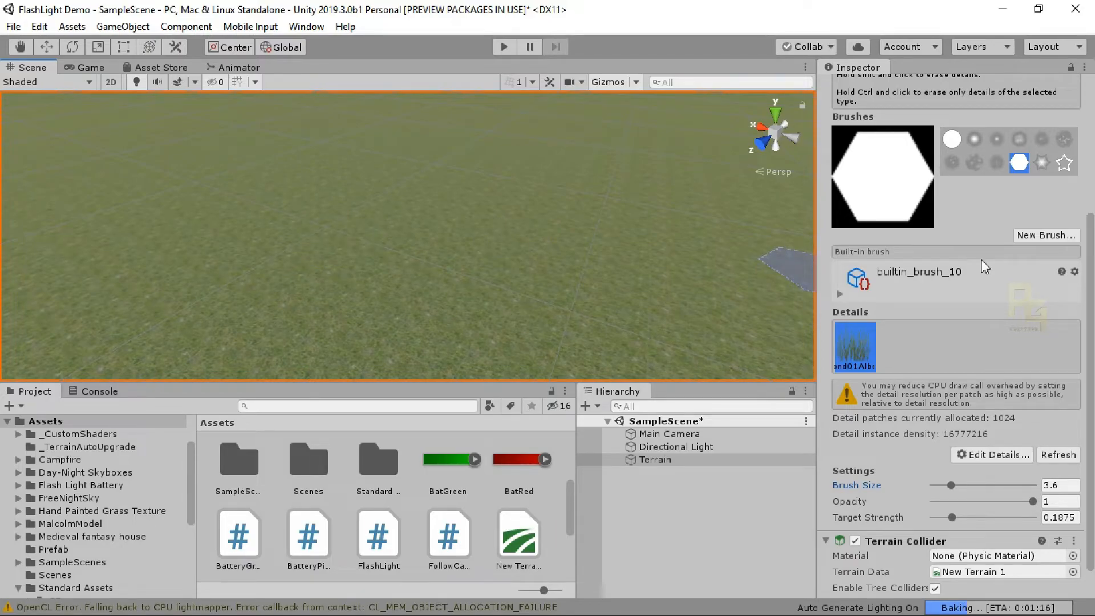
Open the Terrain Settings and look through the basic, tree and detail, wind, mesh resolution, texture resolution and lighting options.
scroll(975, 233, "up", 5)
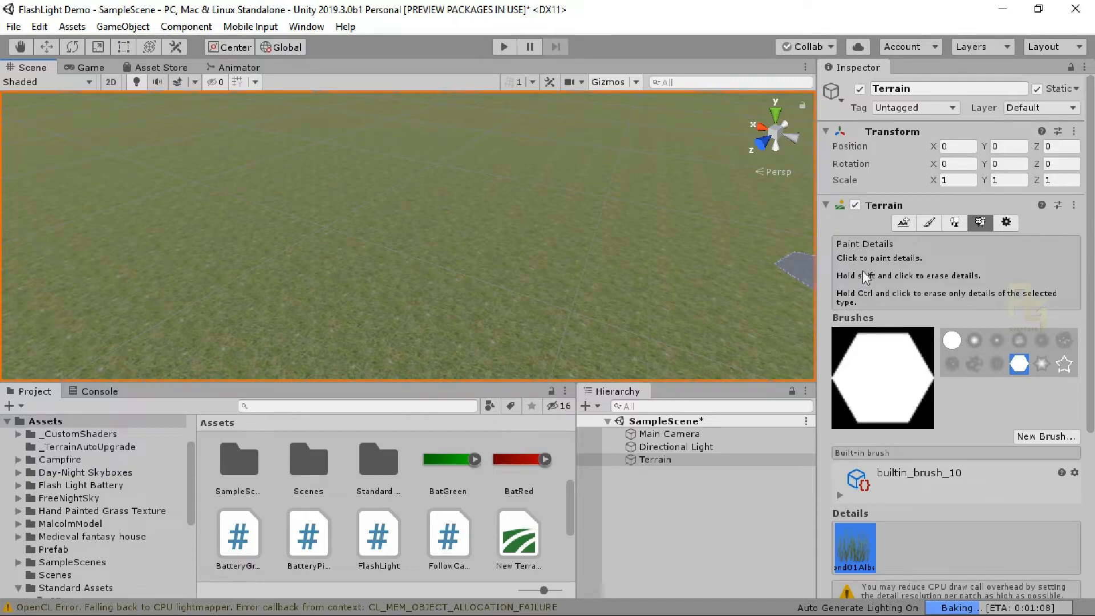
left_click(1006, 223)
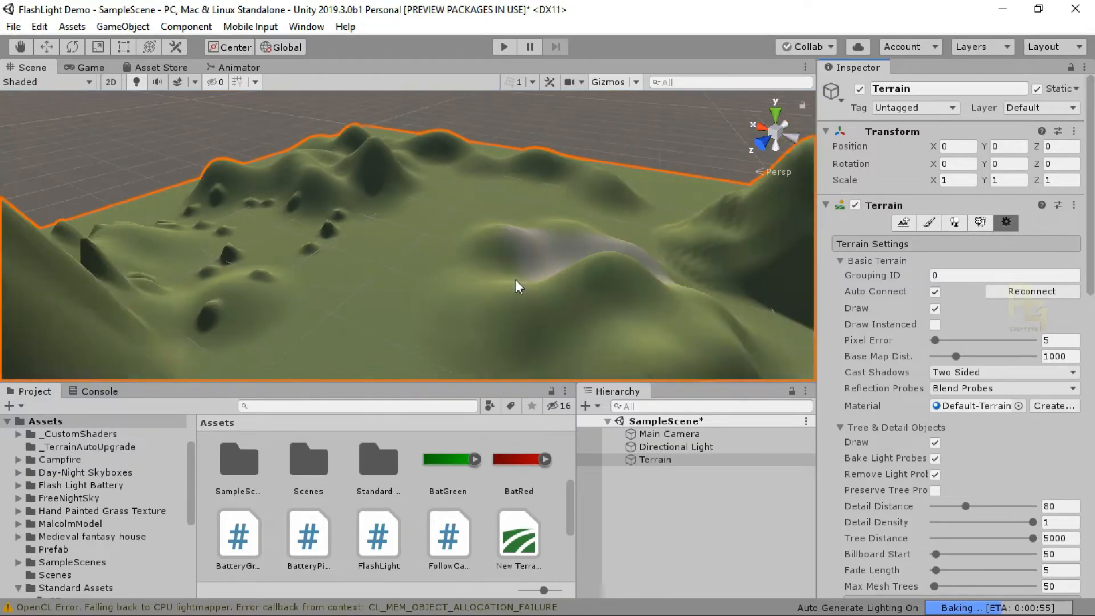
scroll(895, 450, "down", 8)
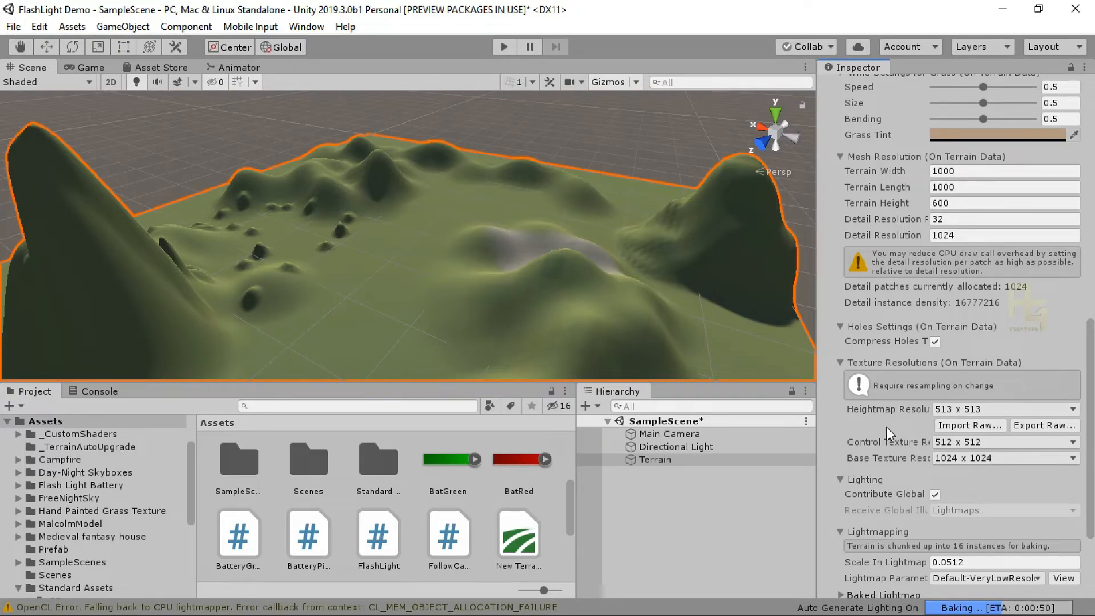
scroll(885, 427, "down", 5)
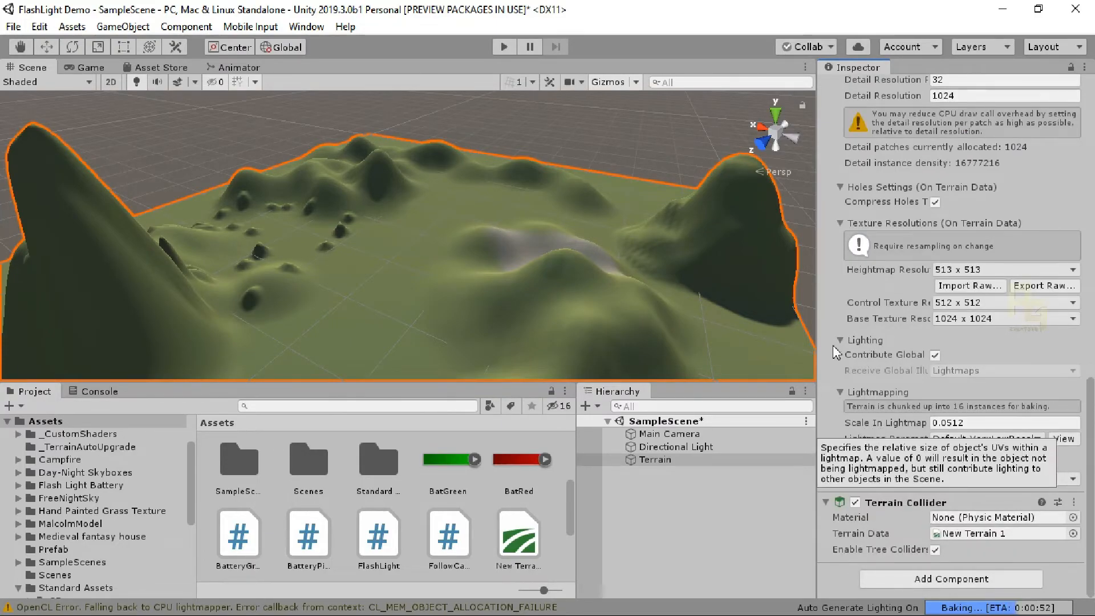
scroll(520, 303, "down", 2)
left_click_drag(471, 324, 456, 291, "alt")
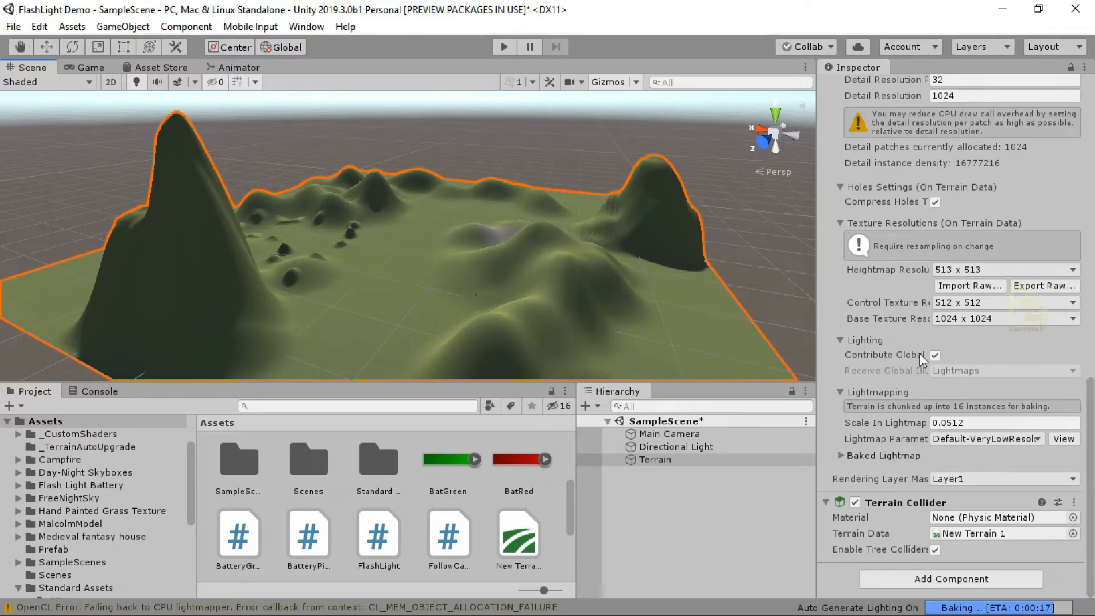
scroll(920, 353, "up", 10)
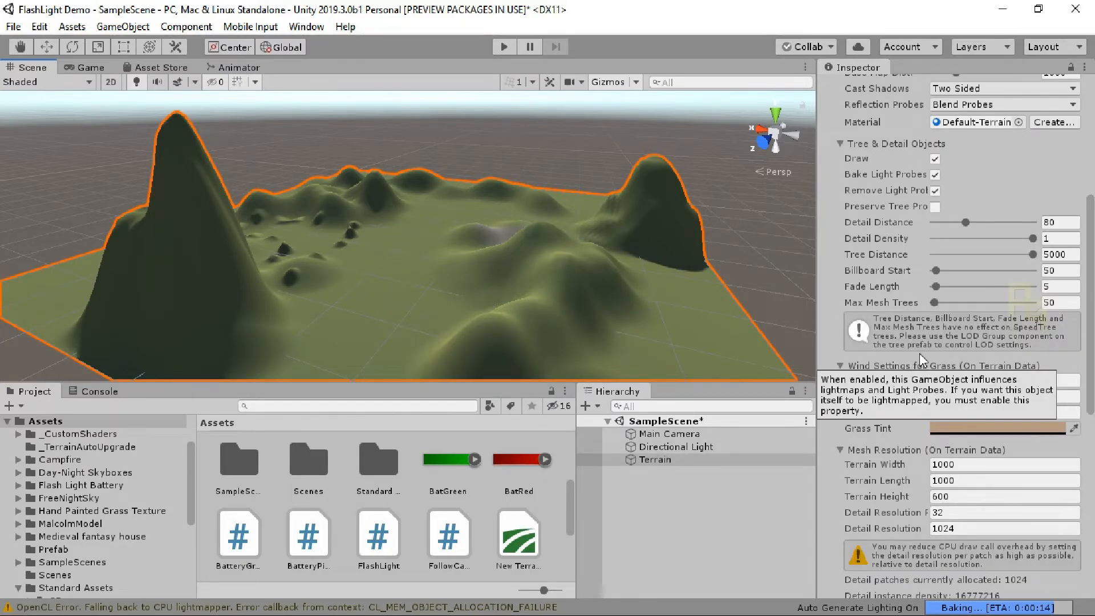
scroll(919, 353, "up", 6)
scroll(916, 356, "down", 10)
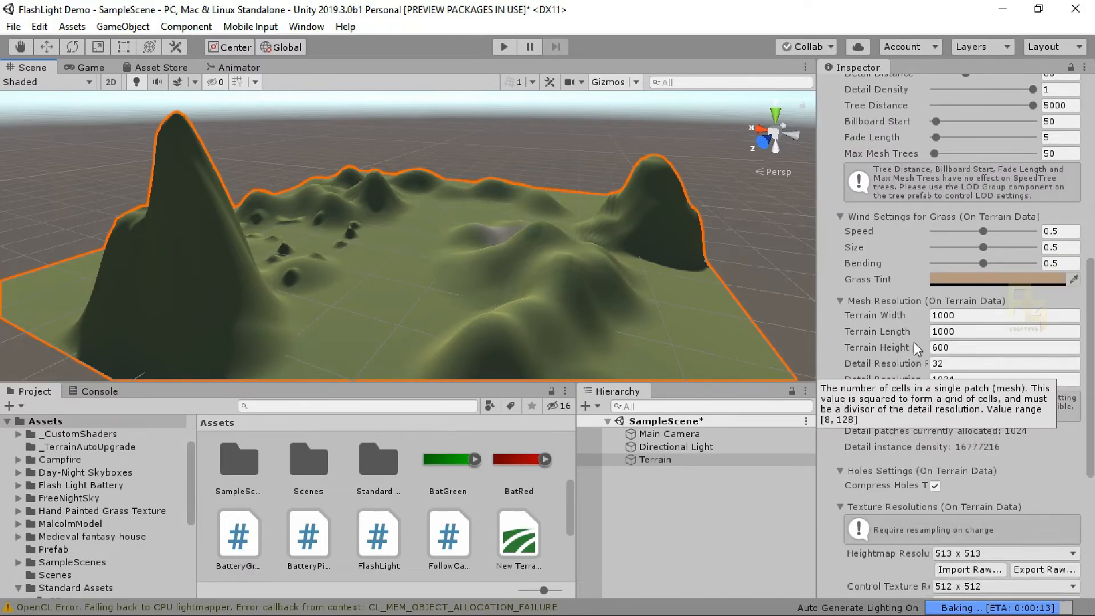
scroll(913, 351, "down", 8)
scroll(871, 303, "up", 14)
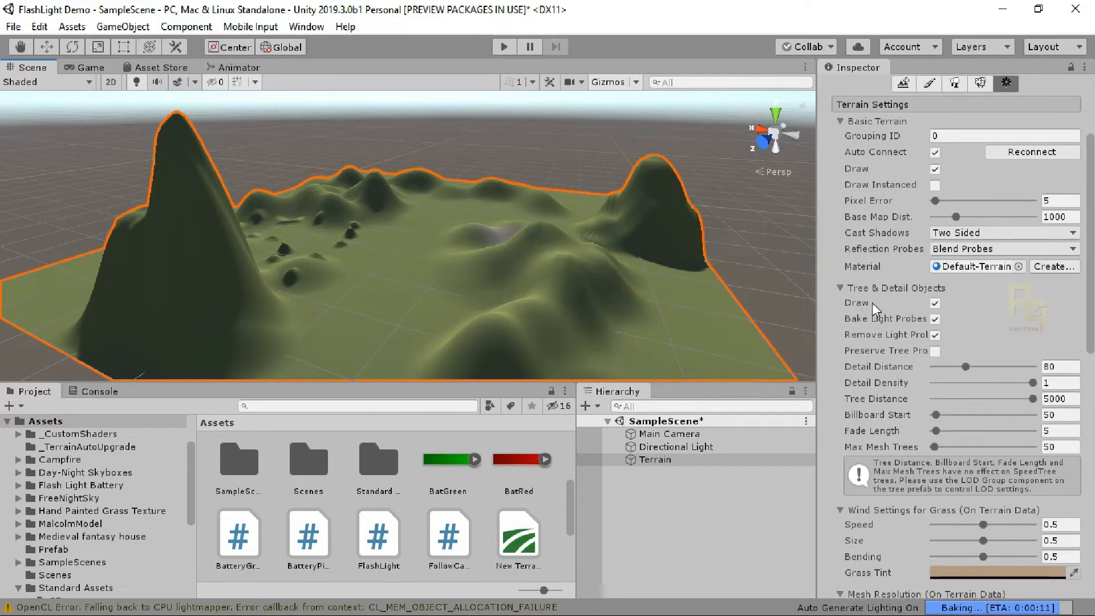
scroll(920, 243, "up", 4)
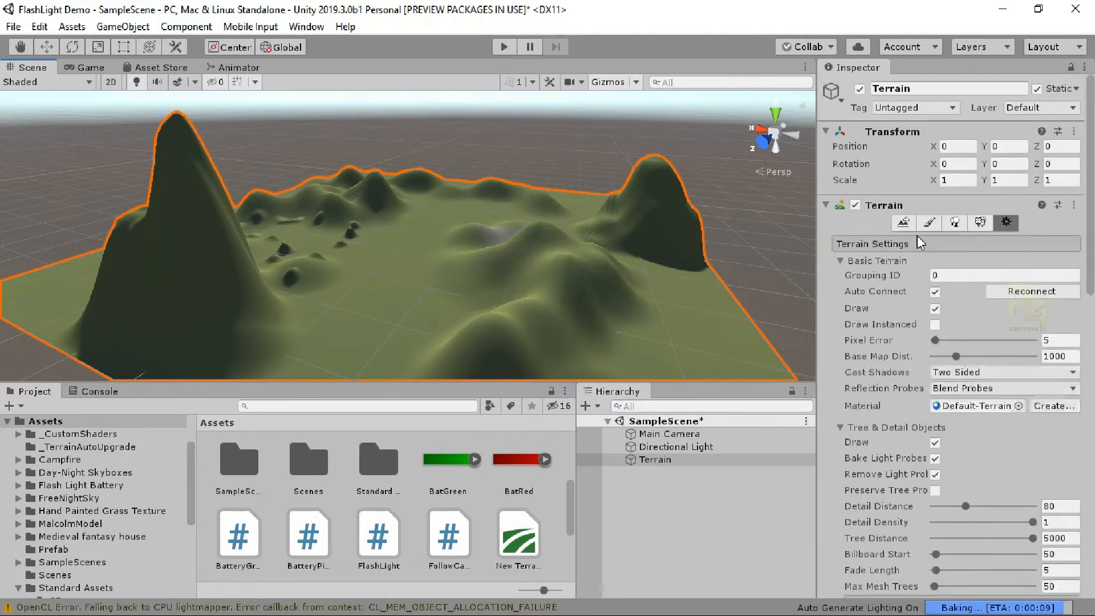
left_click(935, 276)
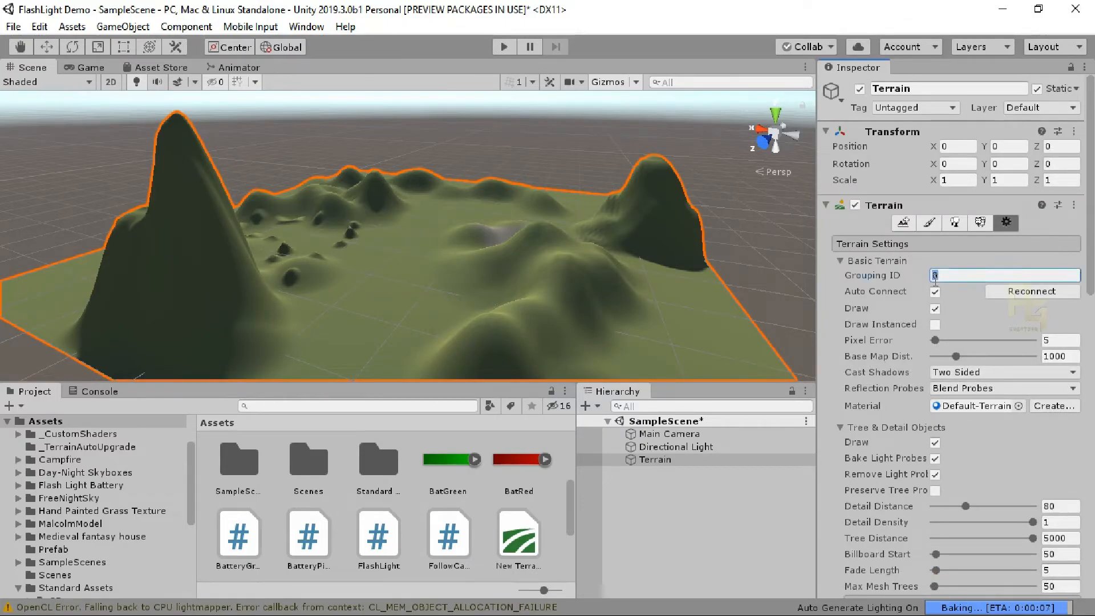
Set the terrain's detail distance to 64 and its tree distance to the maximum of 5000.
scroll(915, 322, "down", 4)
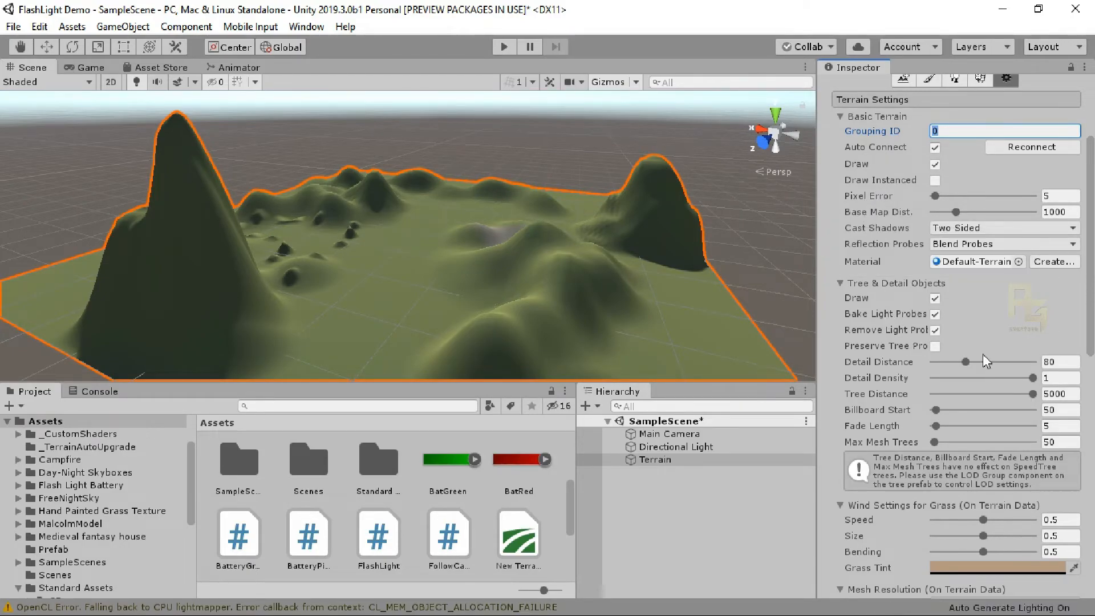
left_click_drag(969, 364, 965, 361)
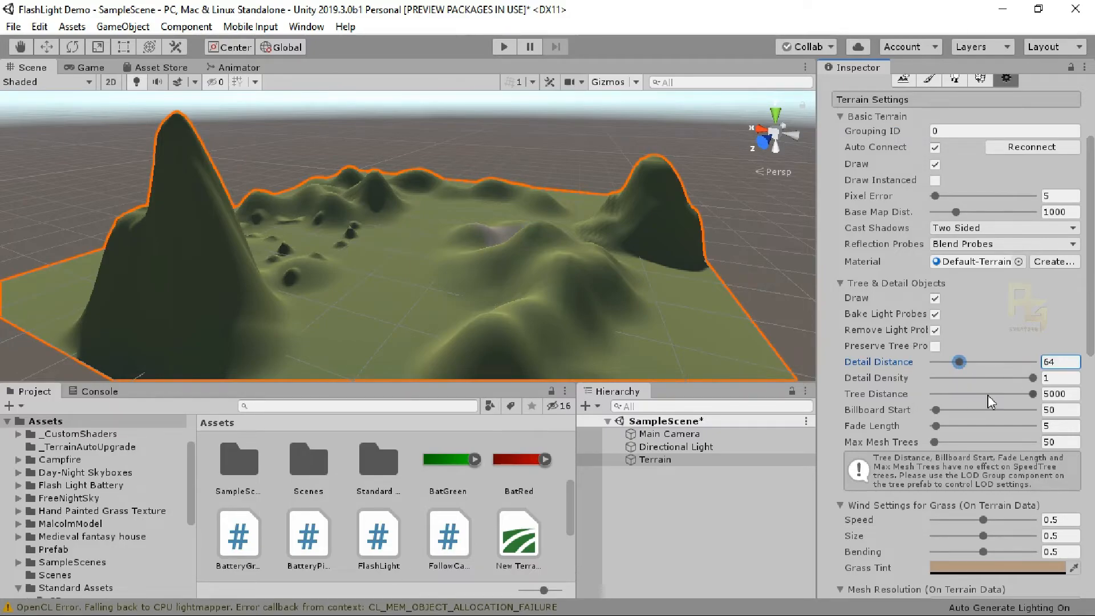
mouse_move(1033, 394)
left_mouse_down()
mouse_move(965, 398)
mouse_move(1048, 397)
left_mouse_up()
Set the terrain's width and length to 600 in the mesh resolution settings and view the resized terrain from another side.
scroll(891, 378, "down", 5)
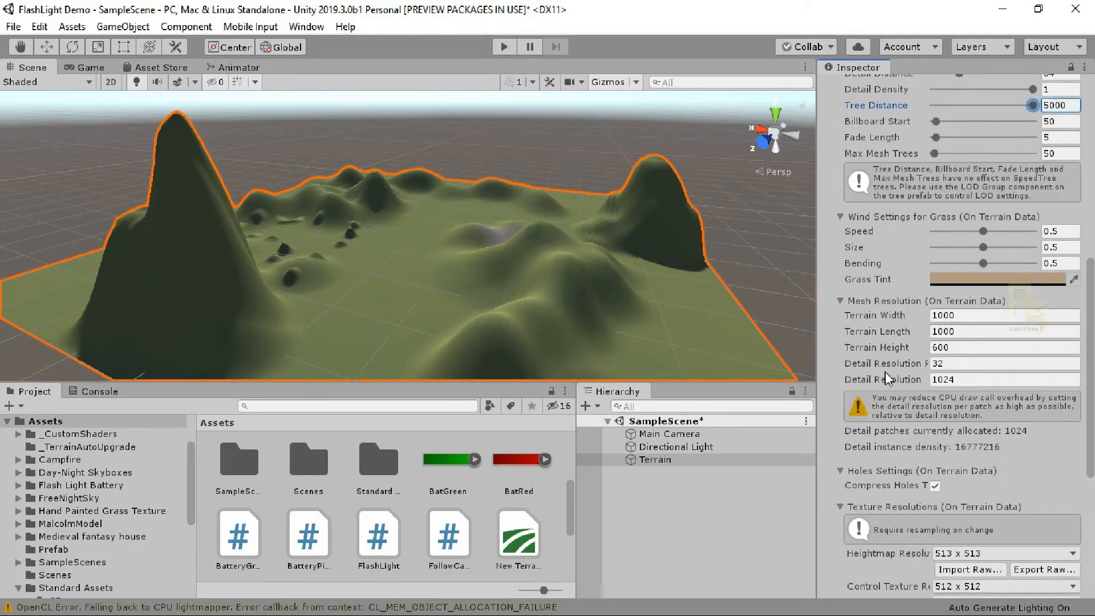
left_click(970, 315)
type("600")
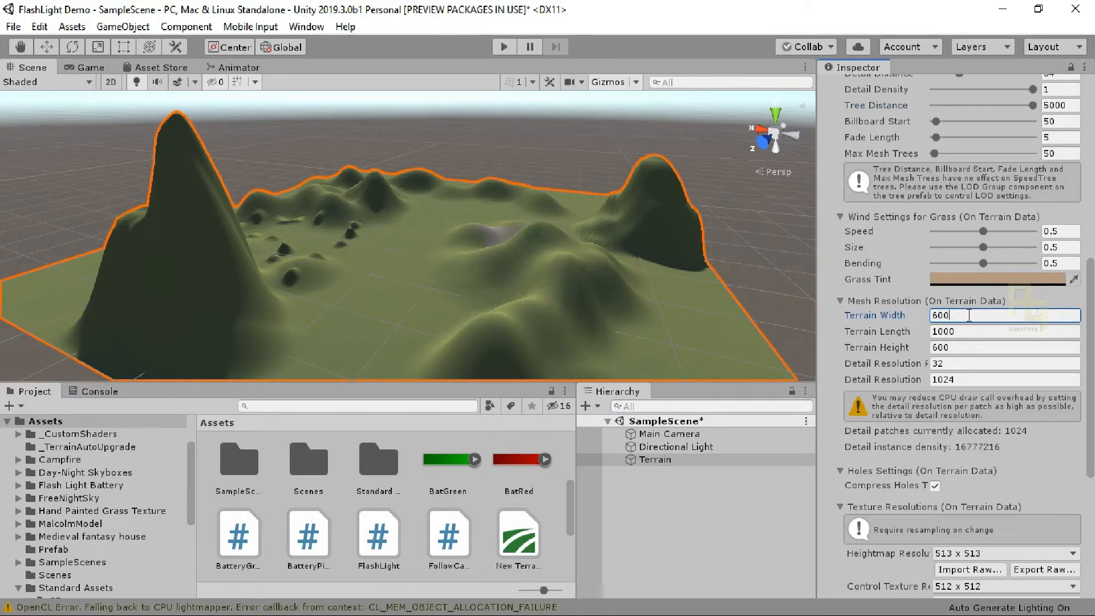
key("Tab")
type("600")
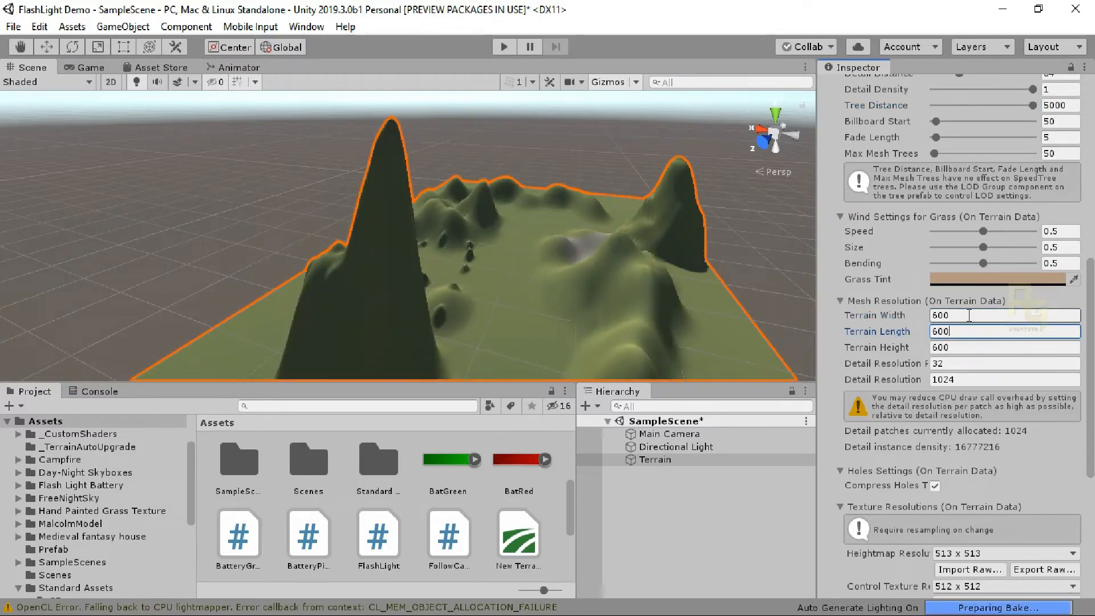
key("Tab")
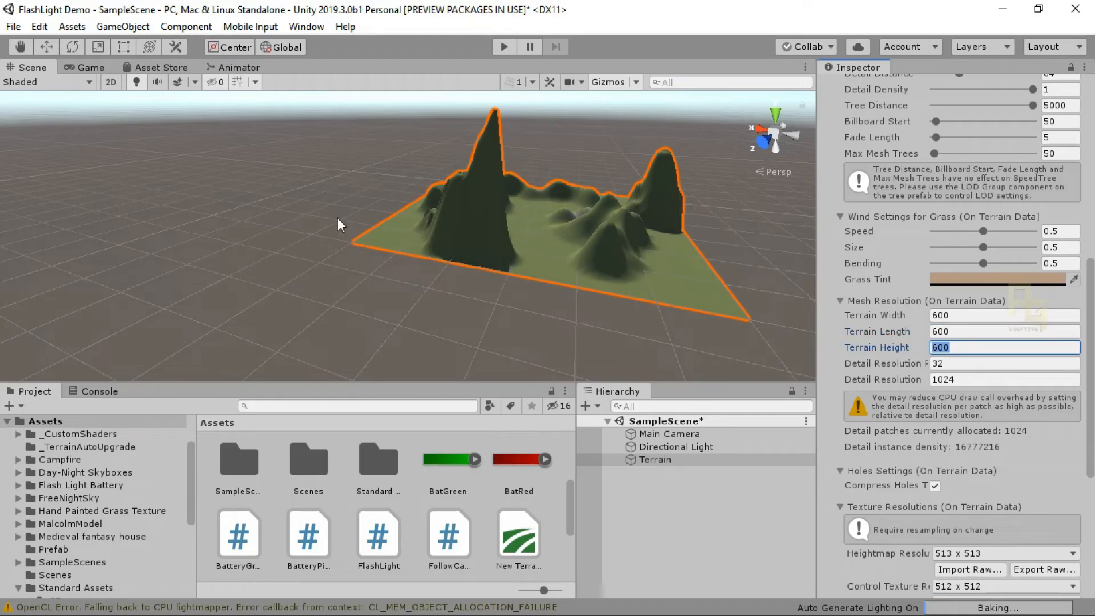
left_click_drag(388, 251, 611, 294, "alt")
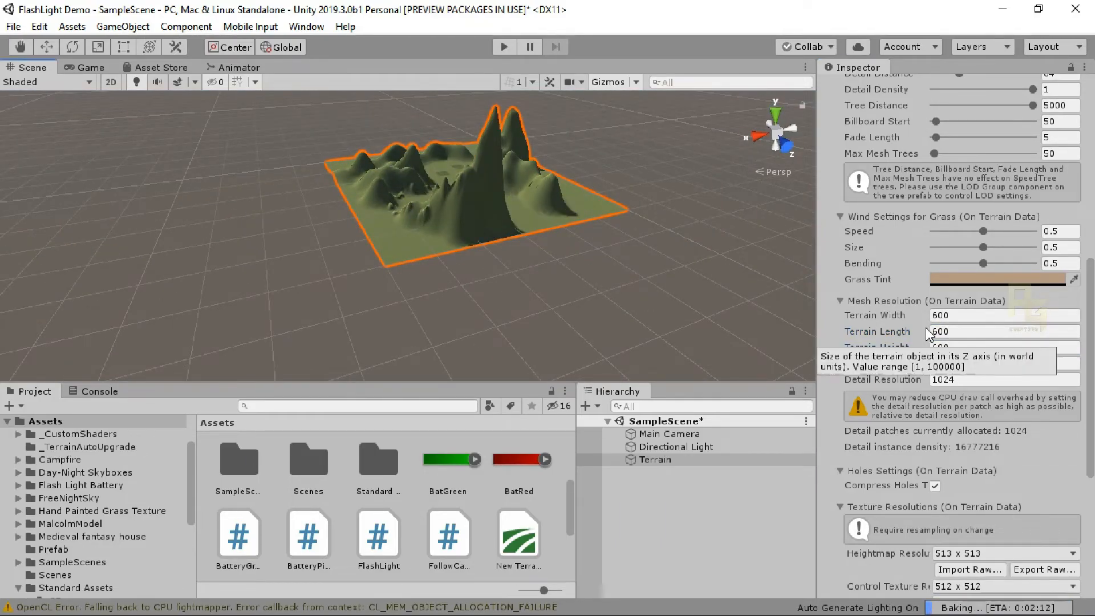
Set the grass wind speed to 0.476, size to 0.565 and bending to 0.387.
left_click_drag(983, 231, 976, 266)
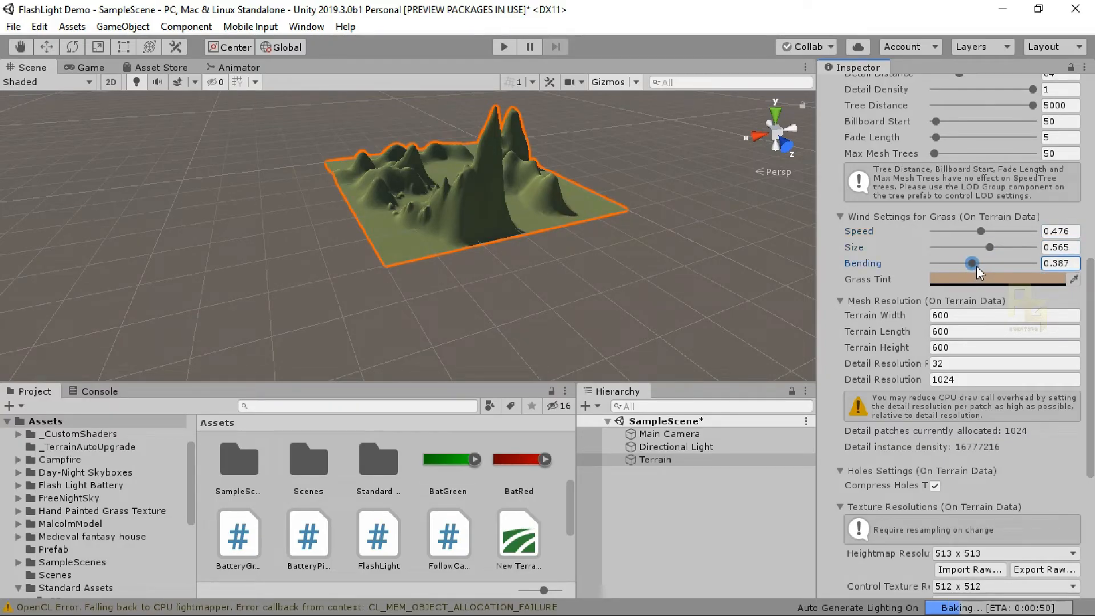
scroll(868, 423, "down", 5)
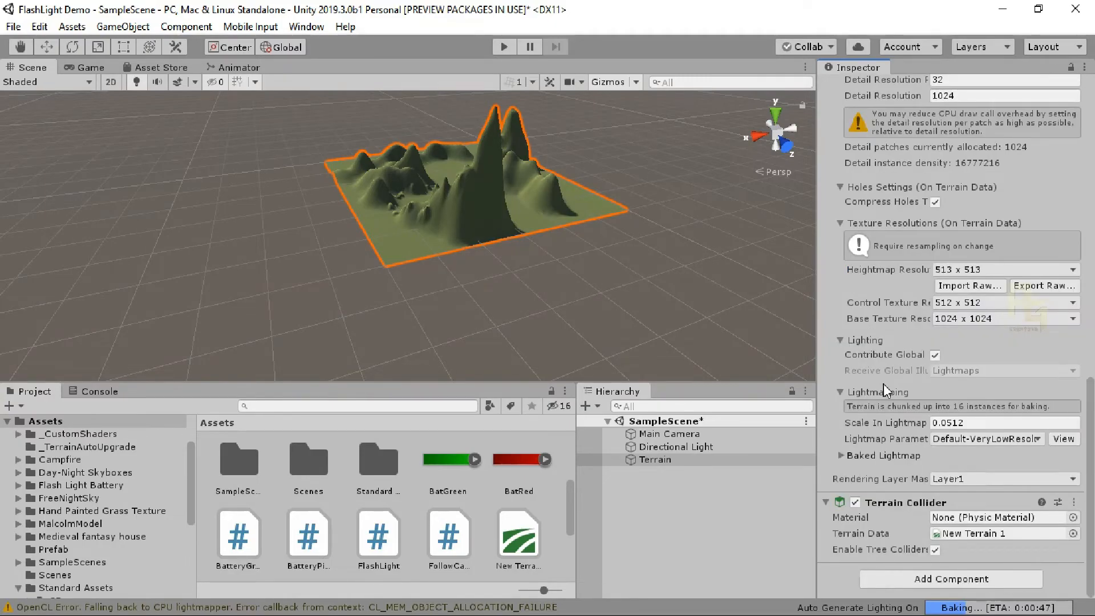
scroll(885, 385, "up", 10)
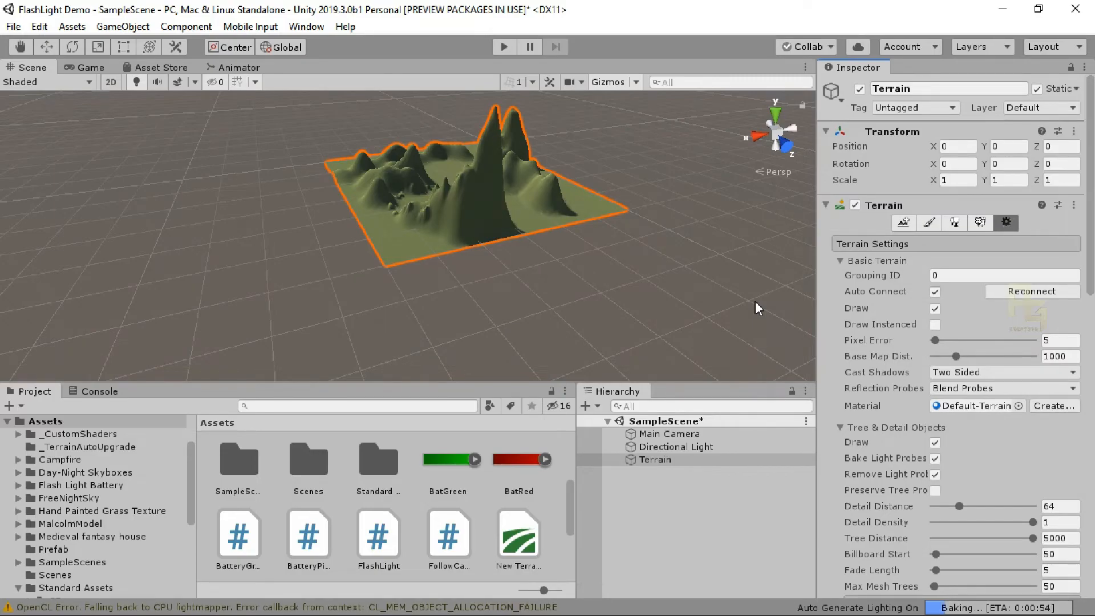
Look through the terrain's Paint Terrain, Paint Trees and Create Neighbor Terrains tools.
left_click(928, 223)
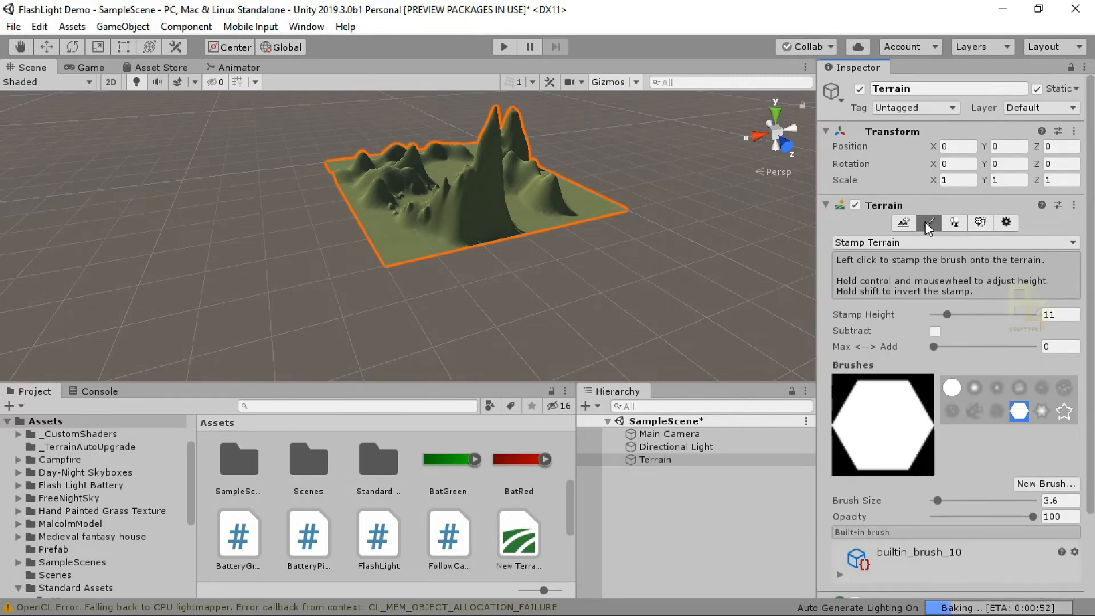
left_click(955, 223)
left_click(929, 223)
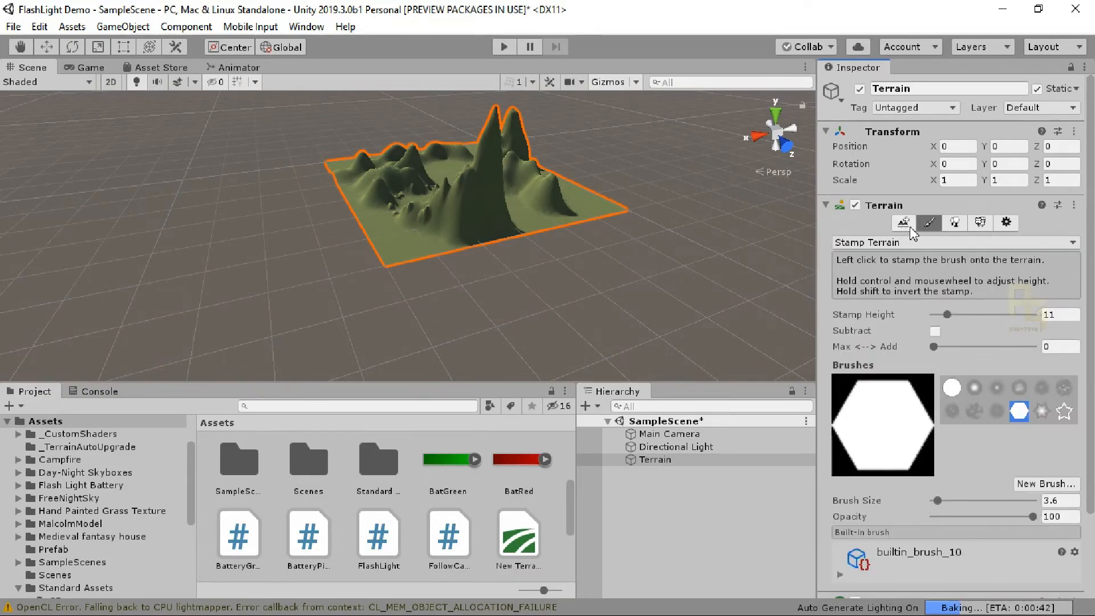
left_click(904, 224)
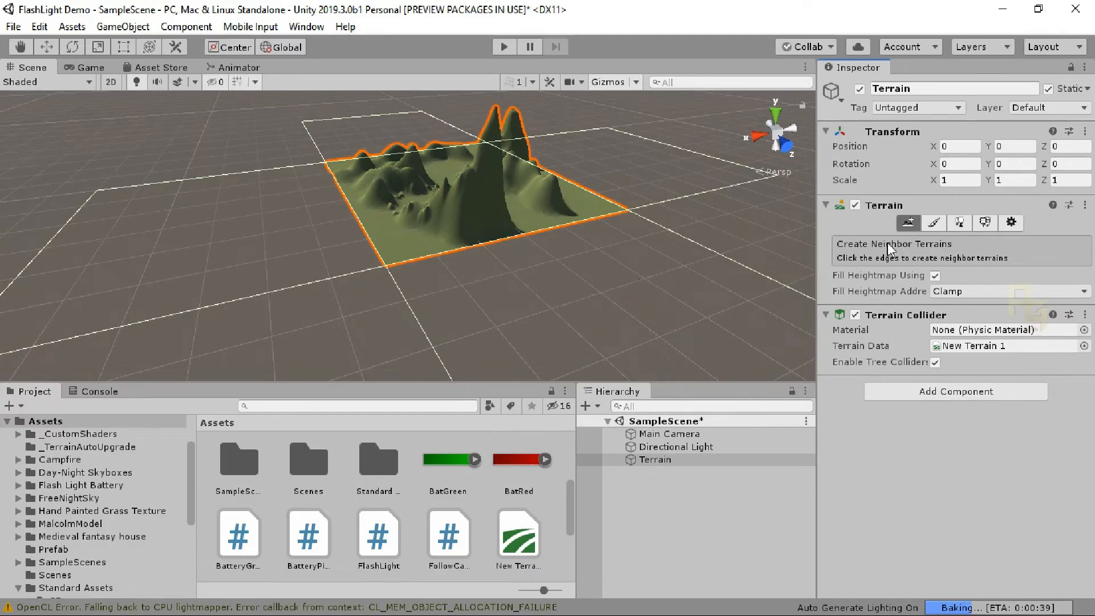
Return to the Stamp Terrain tool and view the textures available for a new brush, closing the selection without choosing one.
left_click(932, 224)
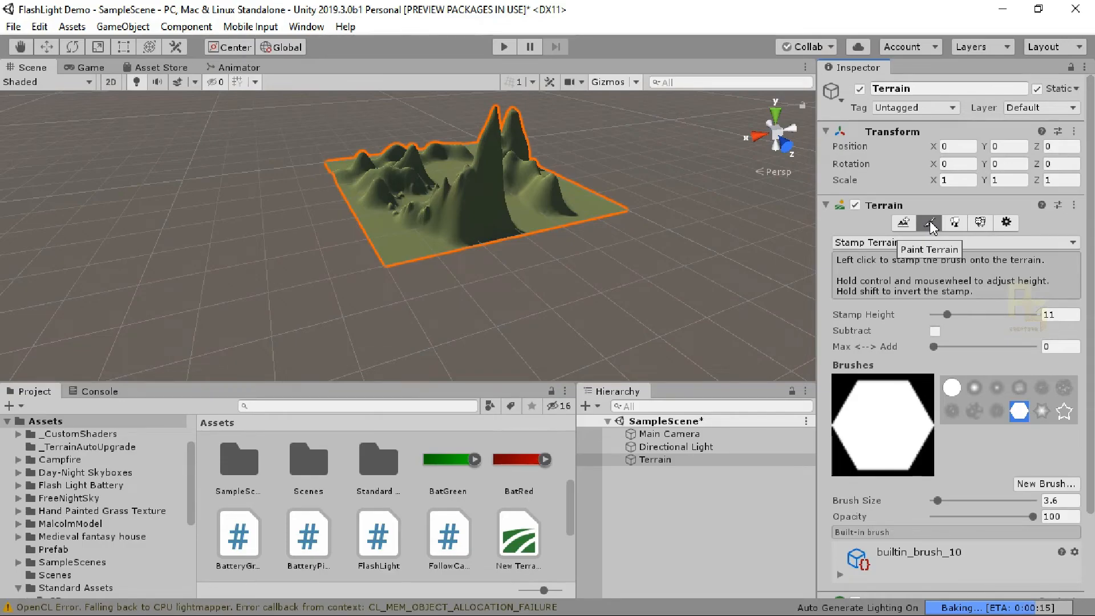
left_click(1020, 483)
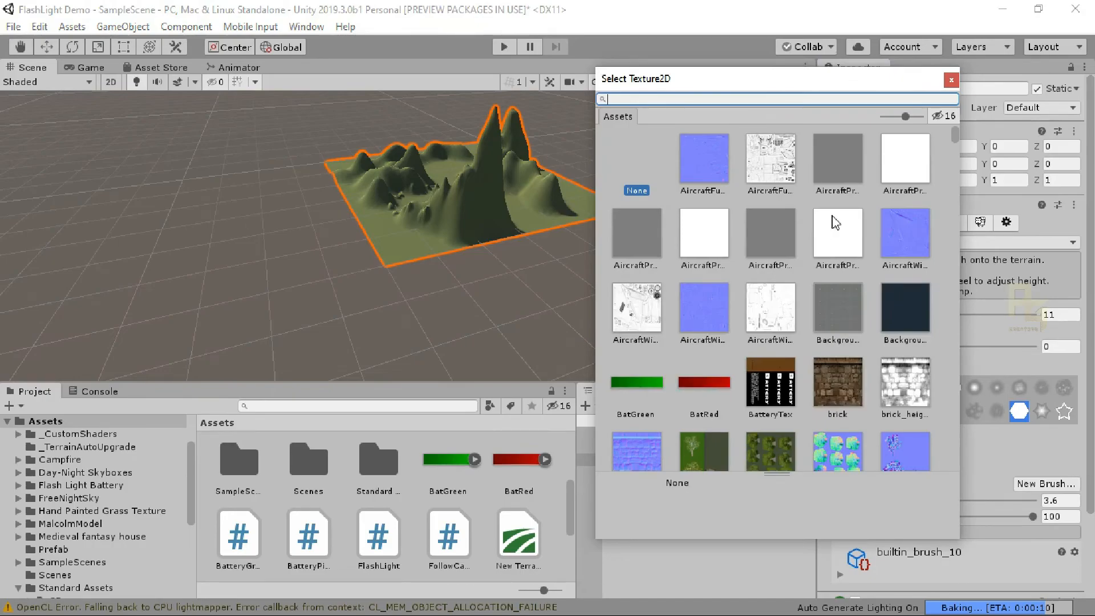
left_click(953, 84)
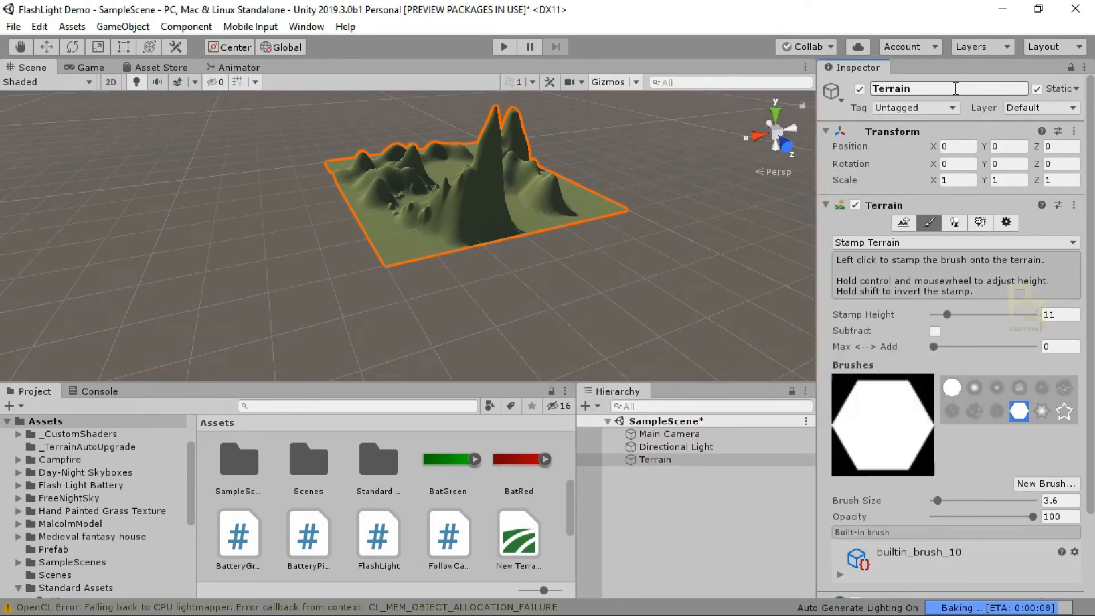